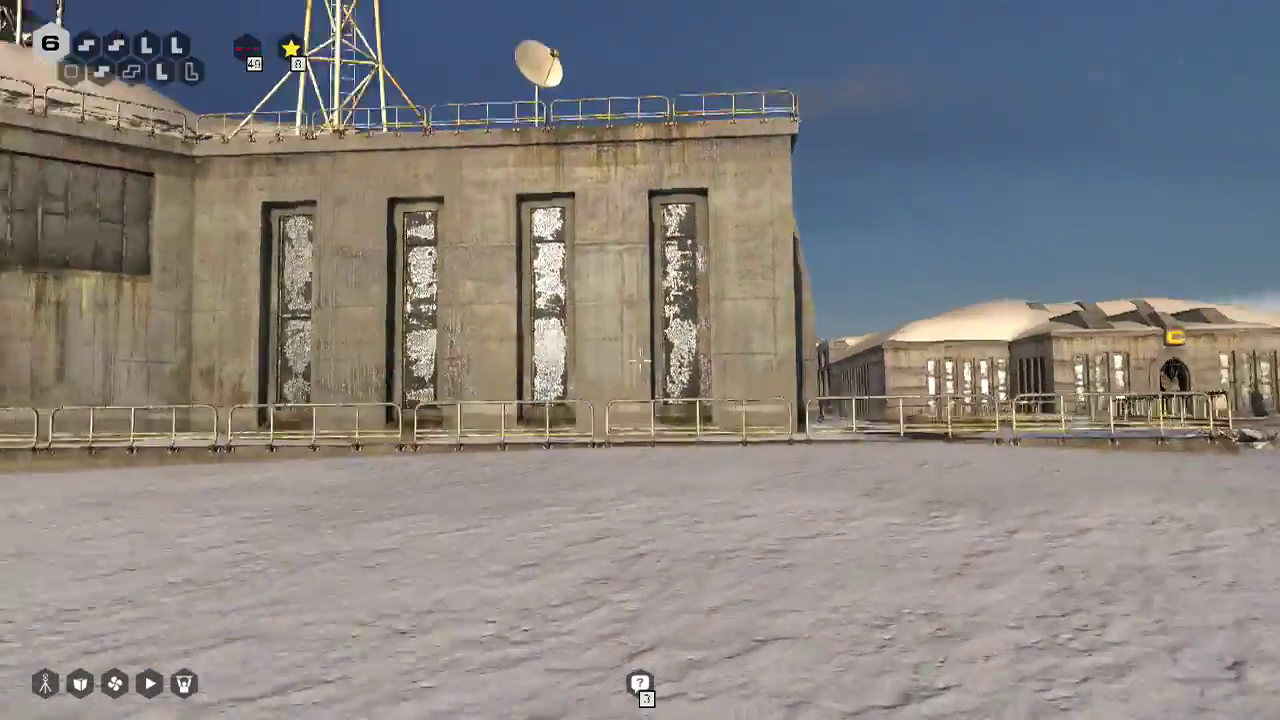
Climb building C's stairs to the elevator and press its floor 0 button
{"action": "key", "text": "w"}
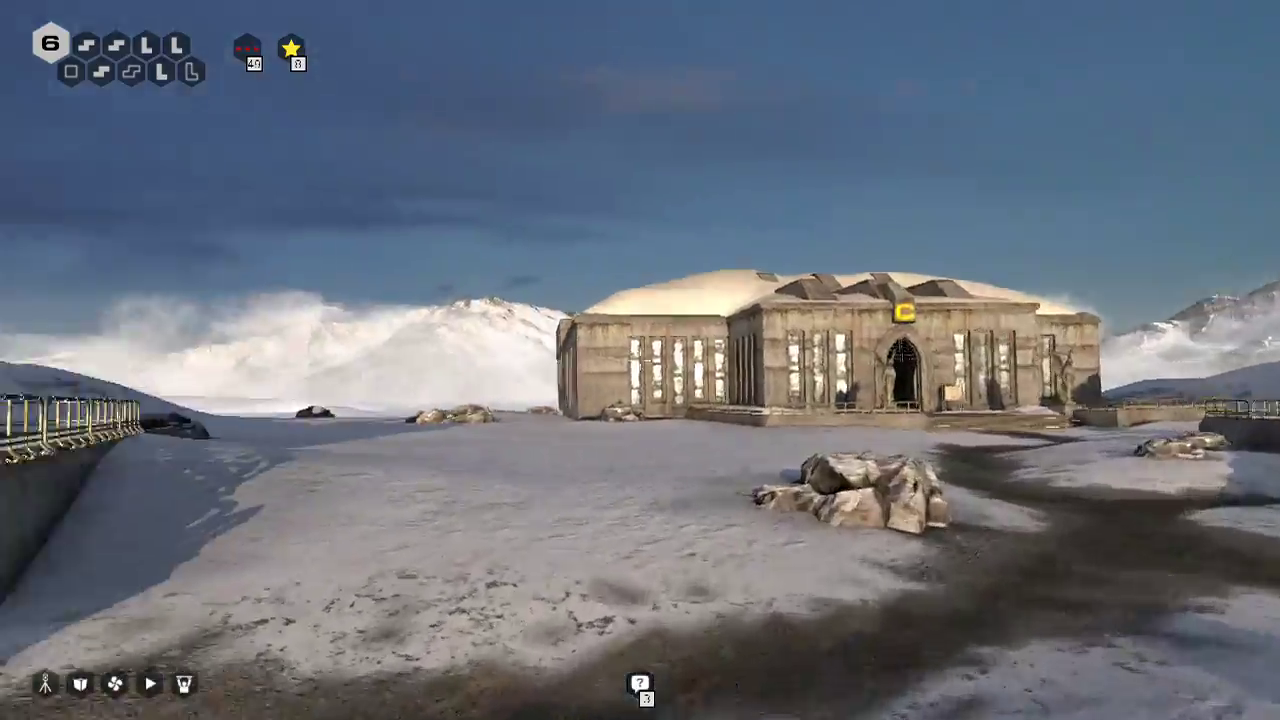
{"action": "key", "text": "w"}
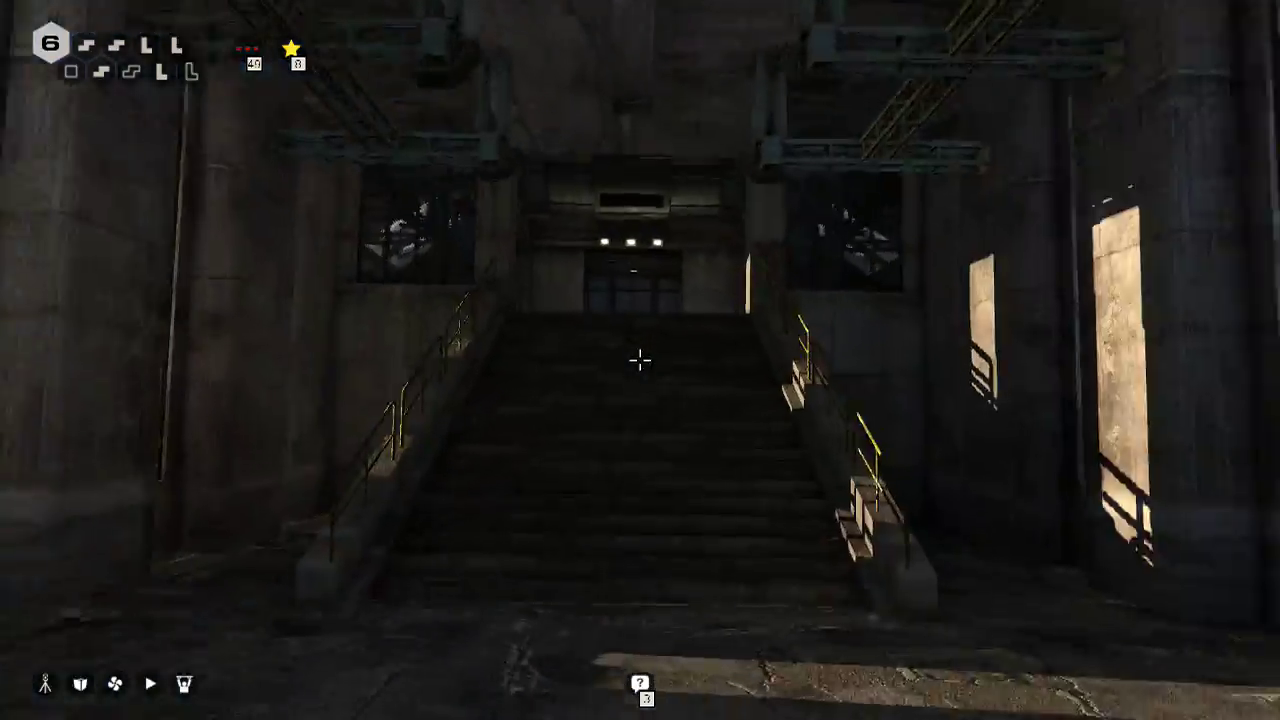
{"action": "key", "text": "w"}
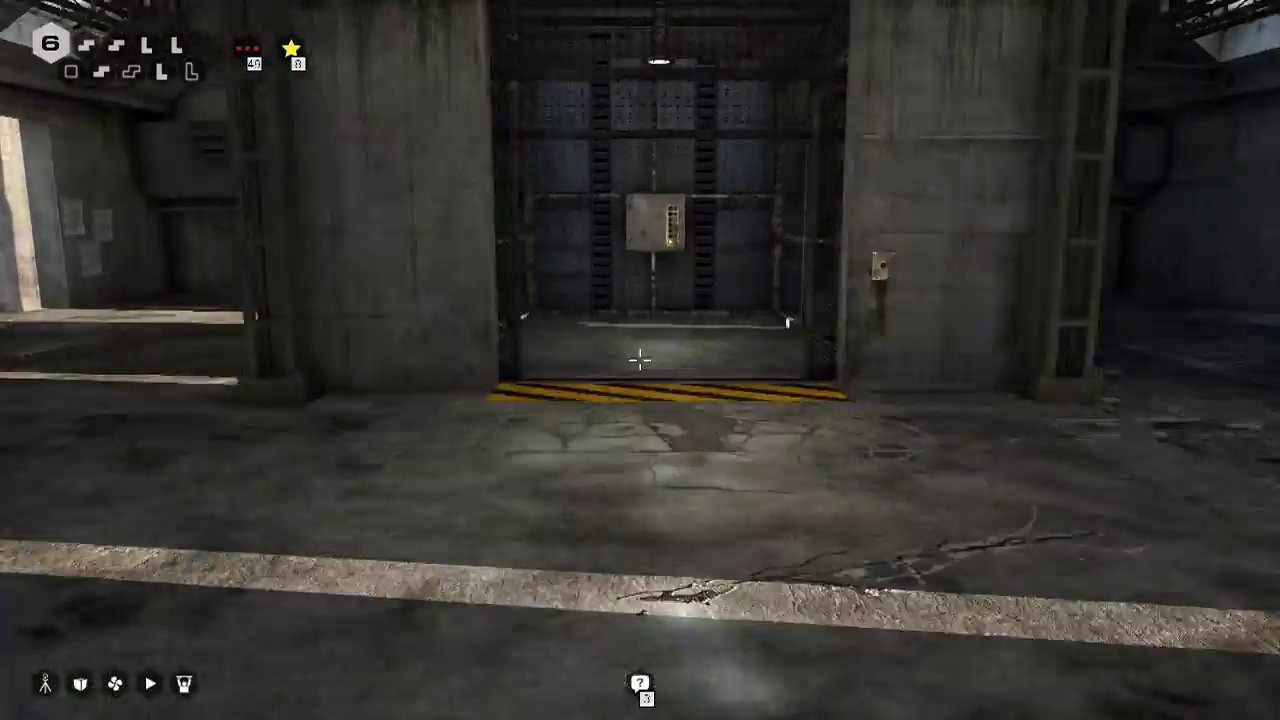
{"action": "key", "text": "w"}
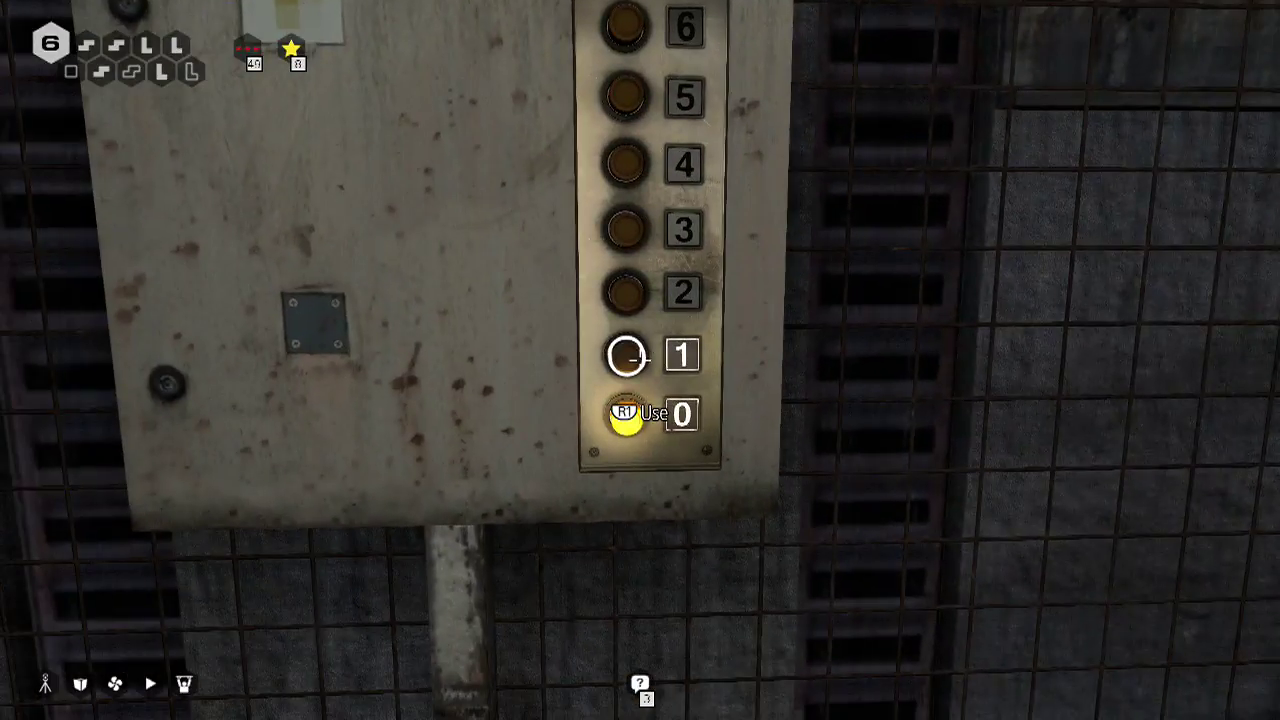
{"action": "key", "text": "e"}
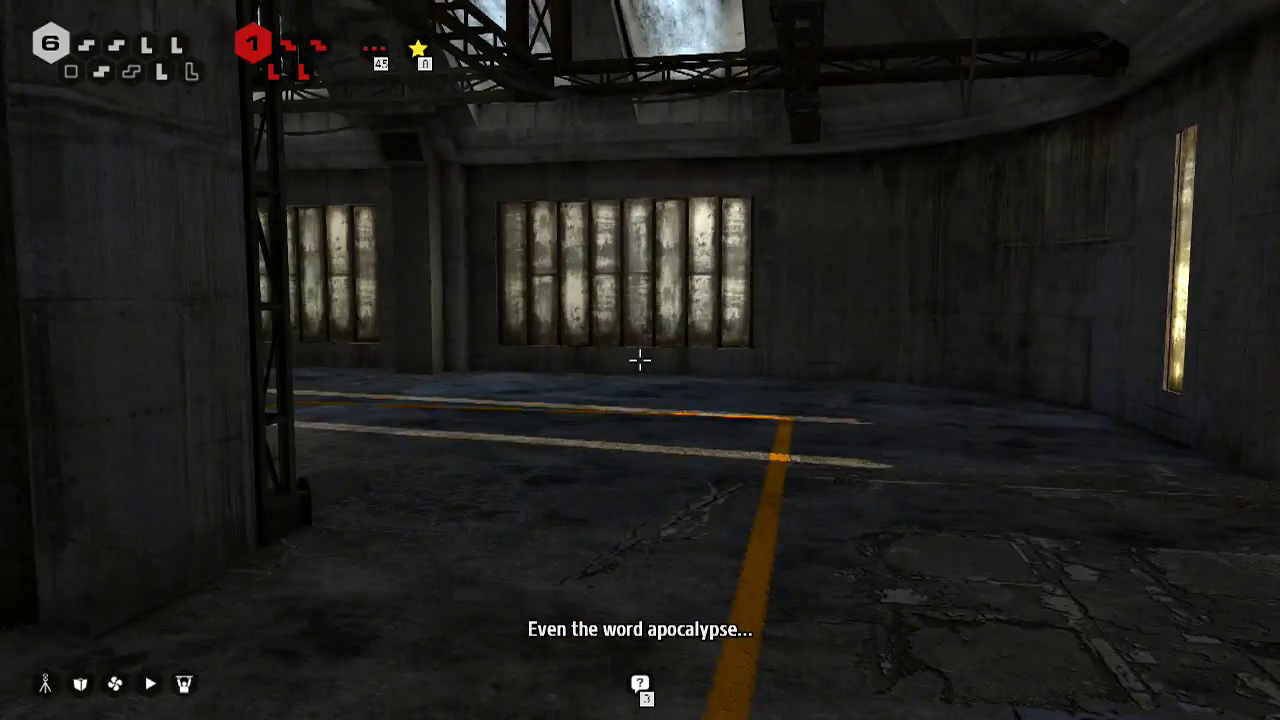
Walk through the hall and activate the yellow door's sigil lock
{"action": "key", "text": "e"}
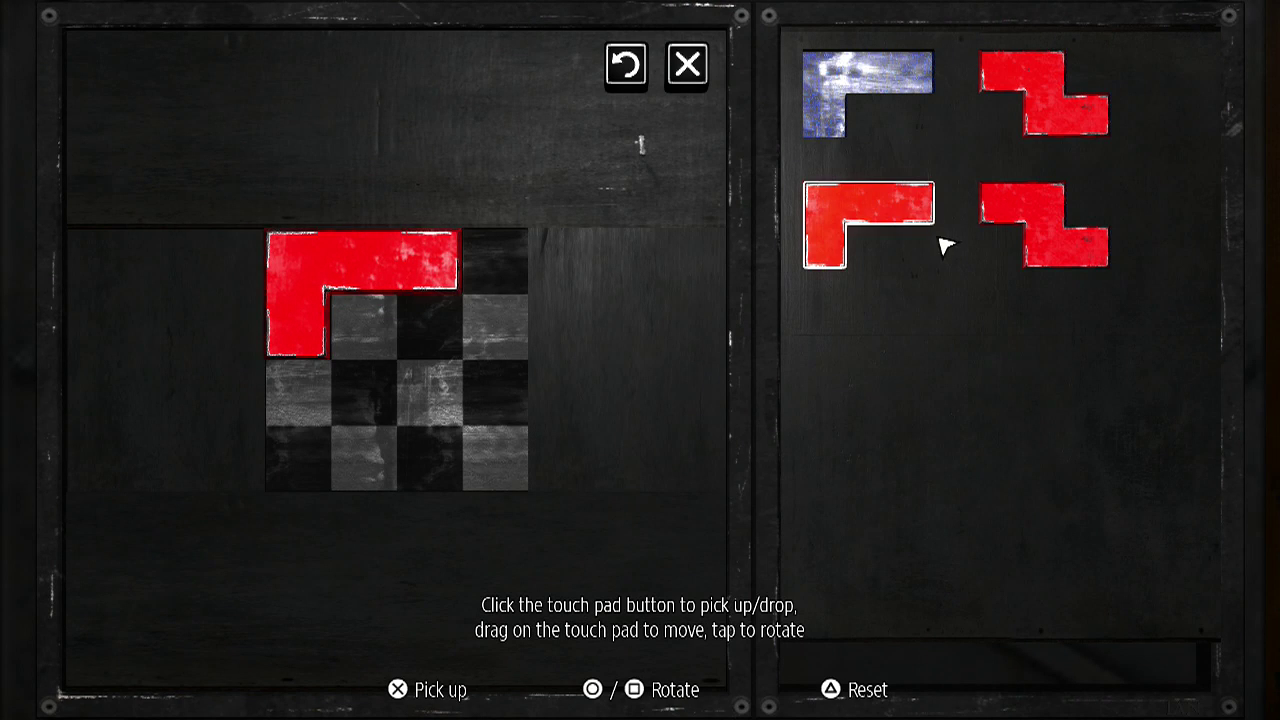
Rotate the S piece, slide the L piece into place, and drop the last piece to fill the 4x4 grid
{"action": "key", "text": "r"}
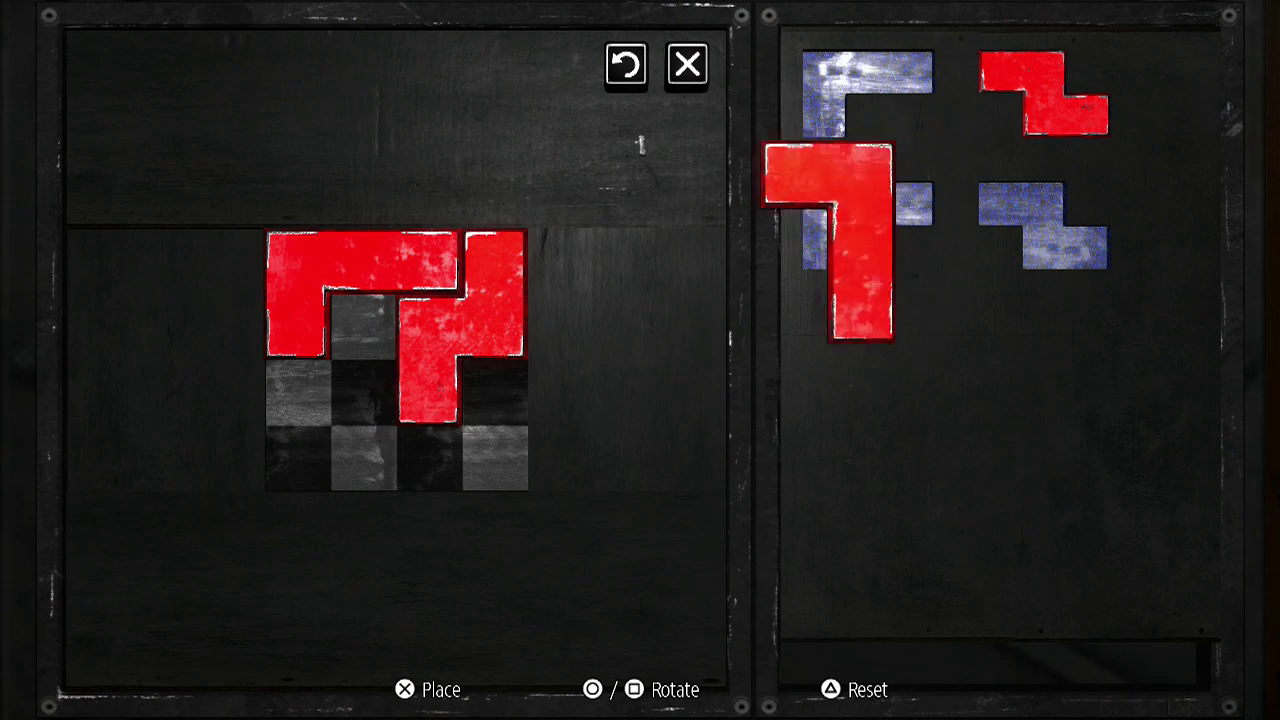
{"action": "key", "text": "Down"}
{"action": "key", "text": "Left"}
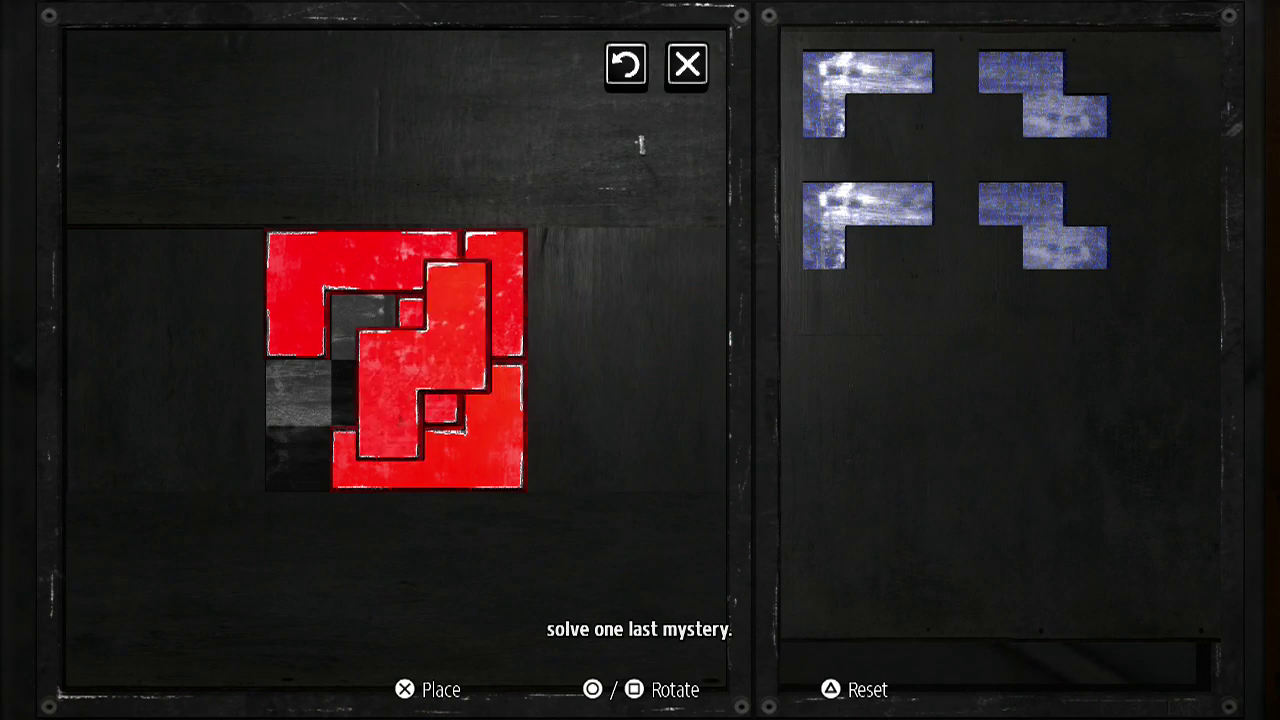
{"action": "key", "text": "Return"}
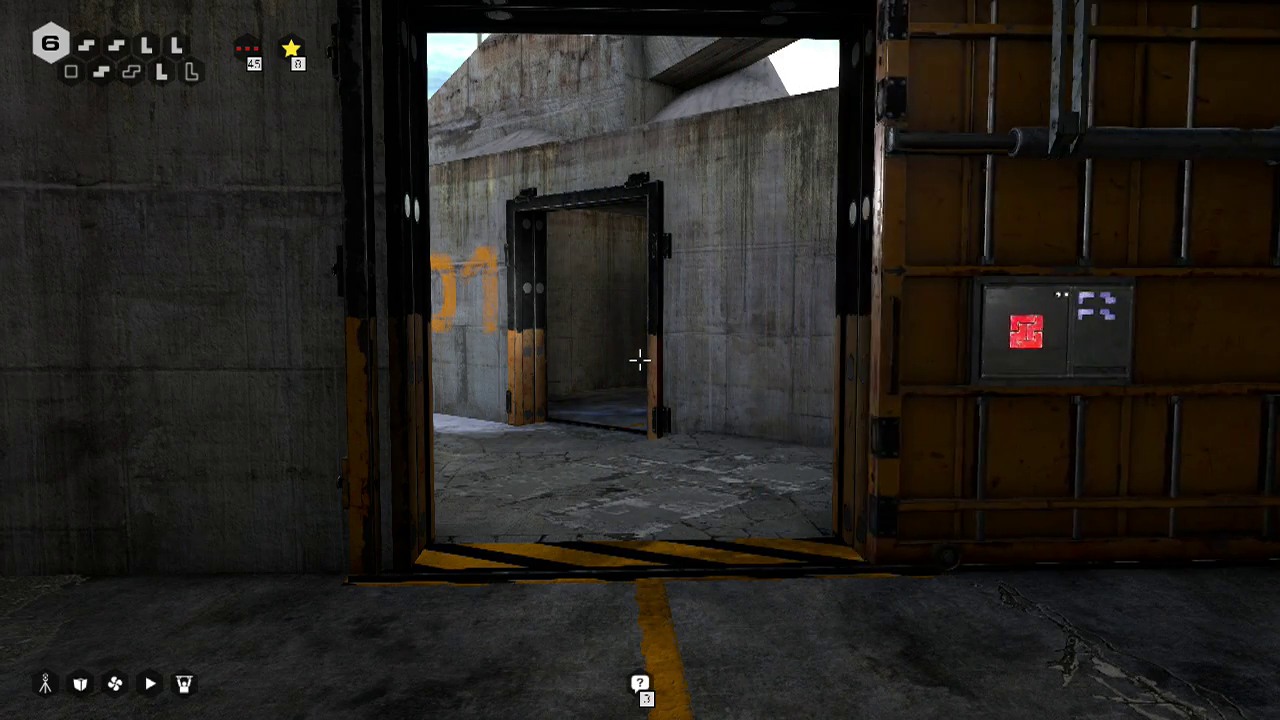
Go through the opened doorway into the dark warehouse and drop to the lower floor
{"action": "key", "text": "w"}
{"action": "key", "text": "w"}
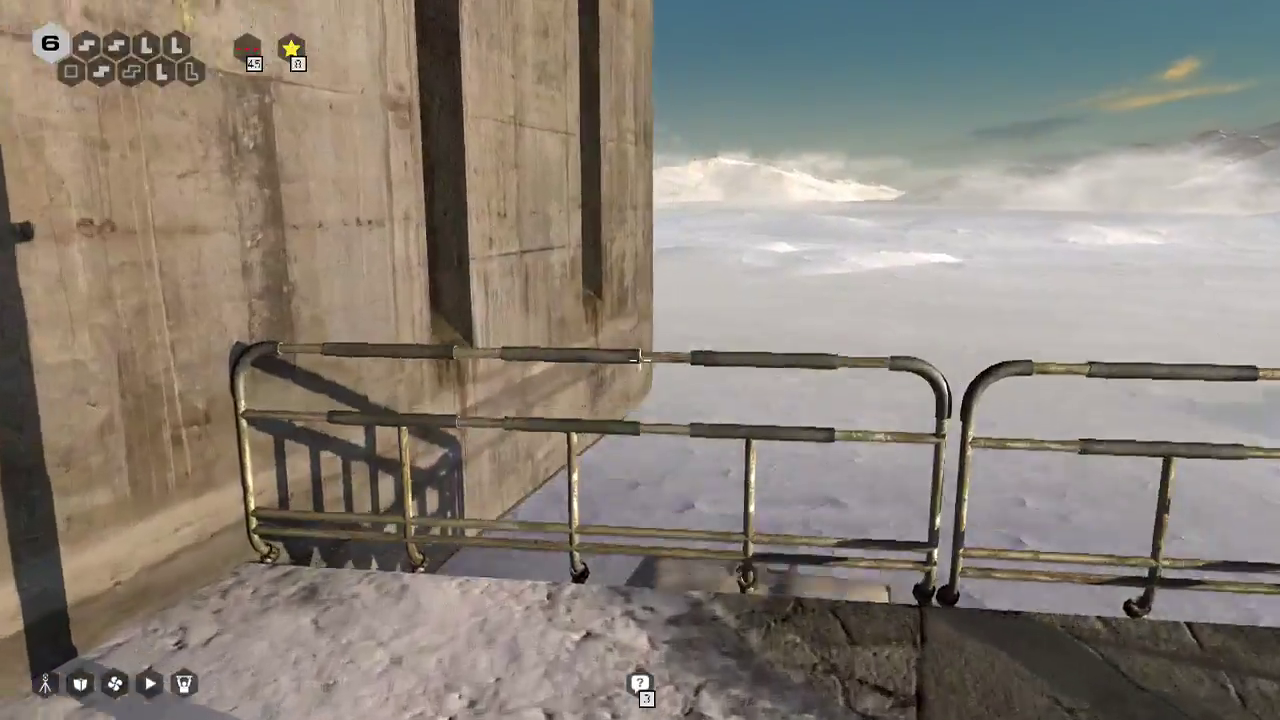
{"action": "key", "text": "w"}
{"action": "key", "text": "w"}
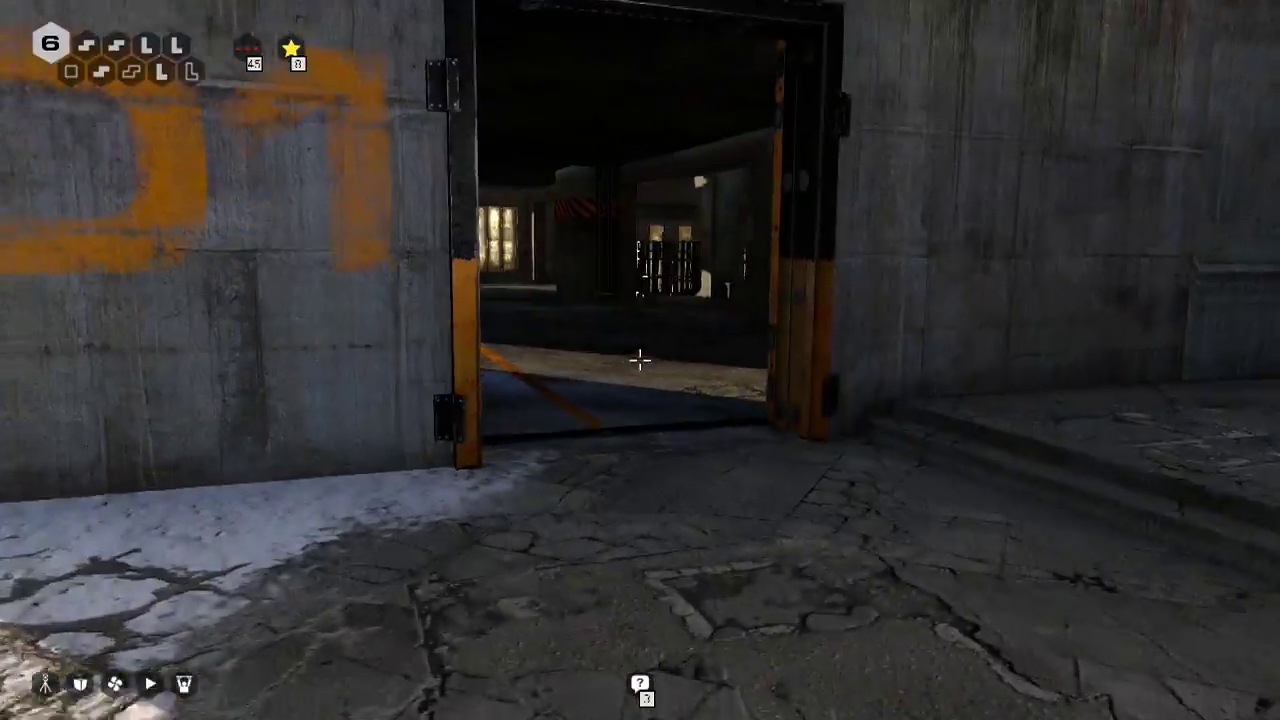
{"action": "key", "text": "w"}
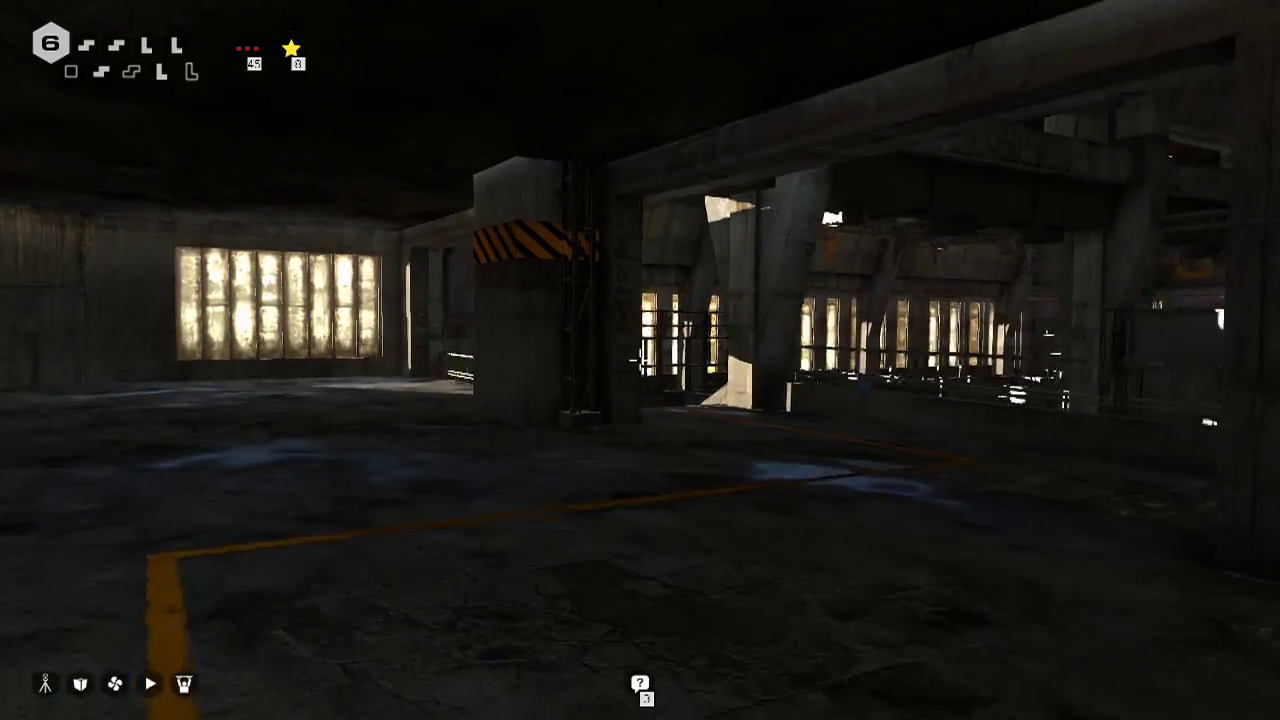
{"action": "key", "text": "w"}
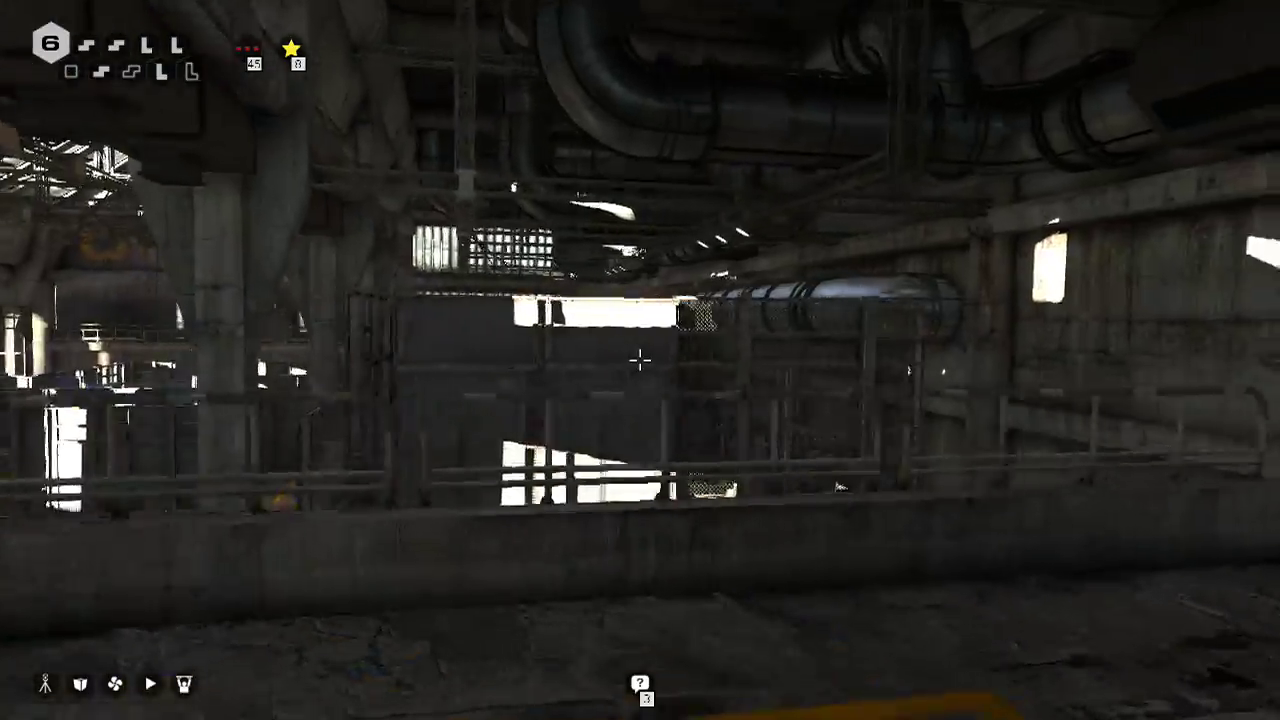
{"action": "key", "text": "w"}
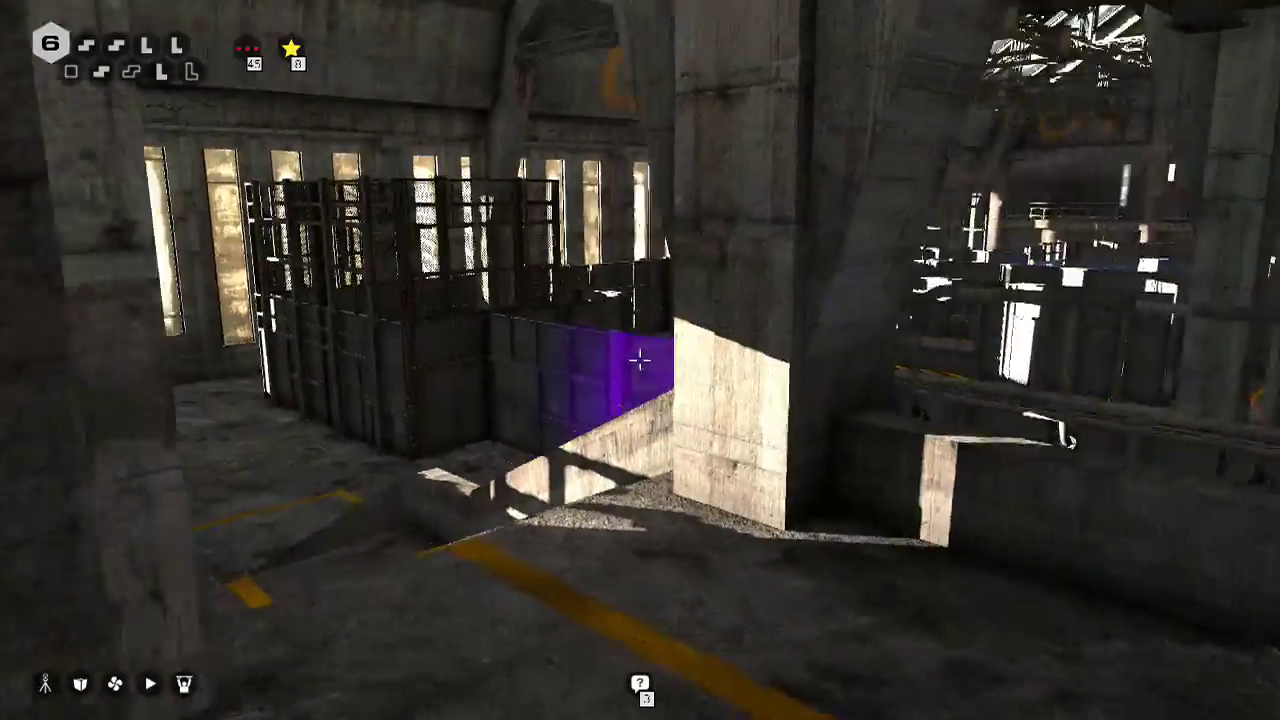
{"action": "key", "text": "w"}
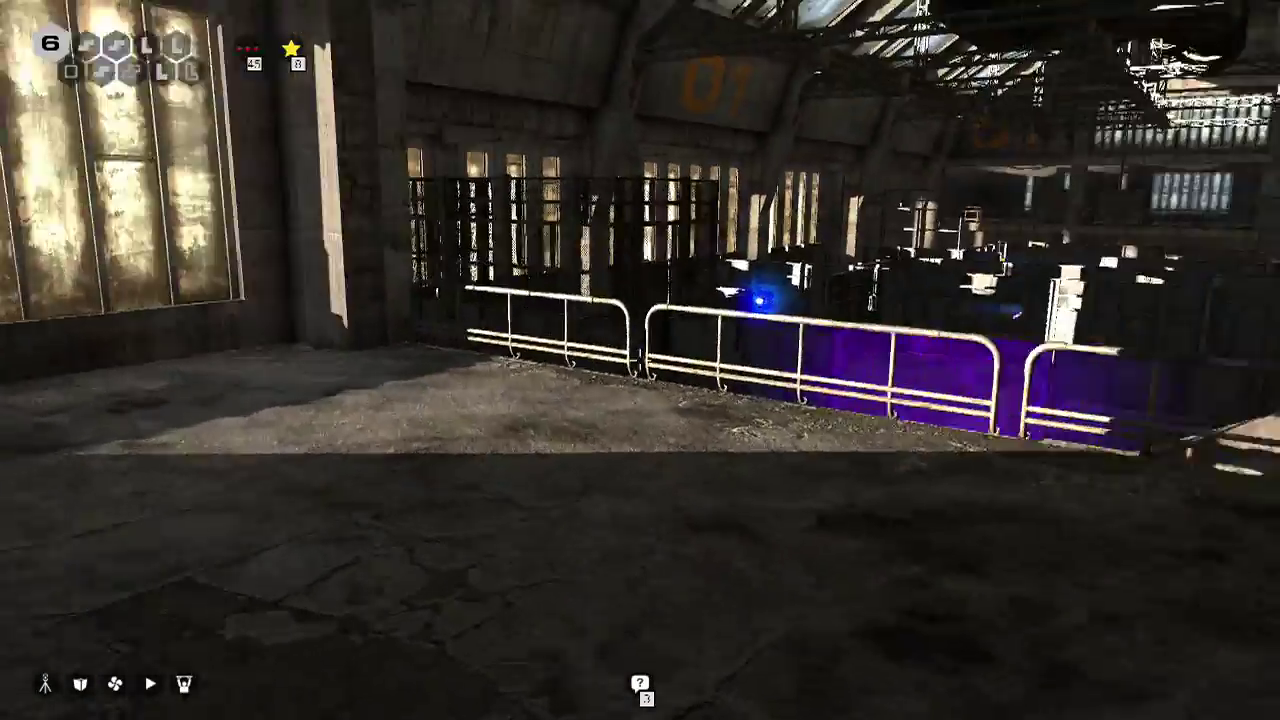
{"action": "key", "text": "w"}
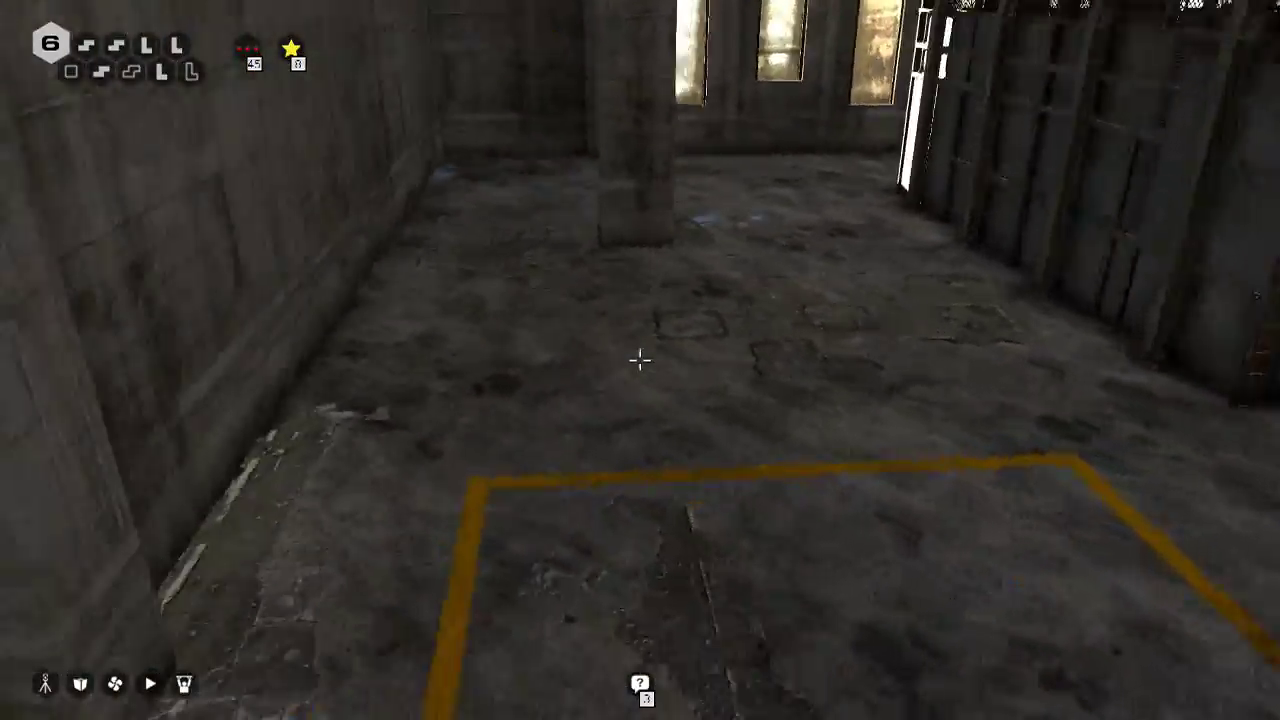
Follow the window-lined corridors past the barred cage to the lit pillar
{"action": "key", "text": "w"}
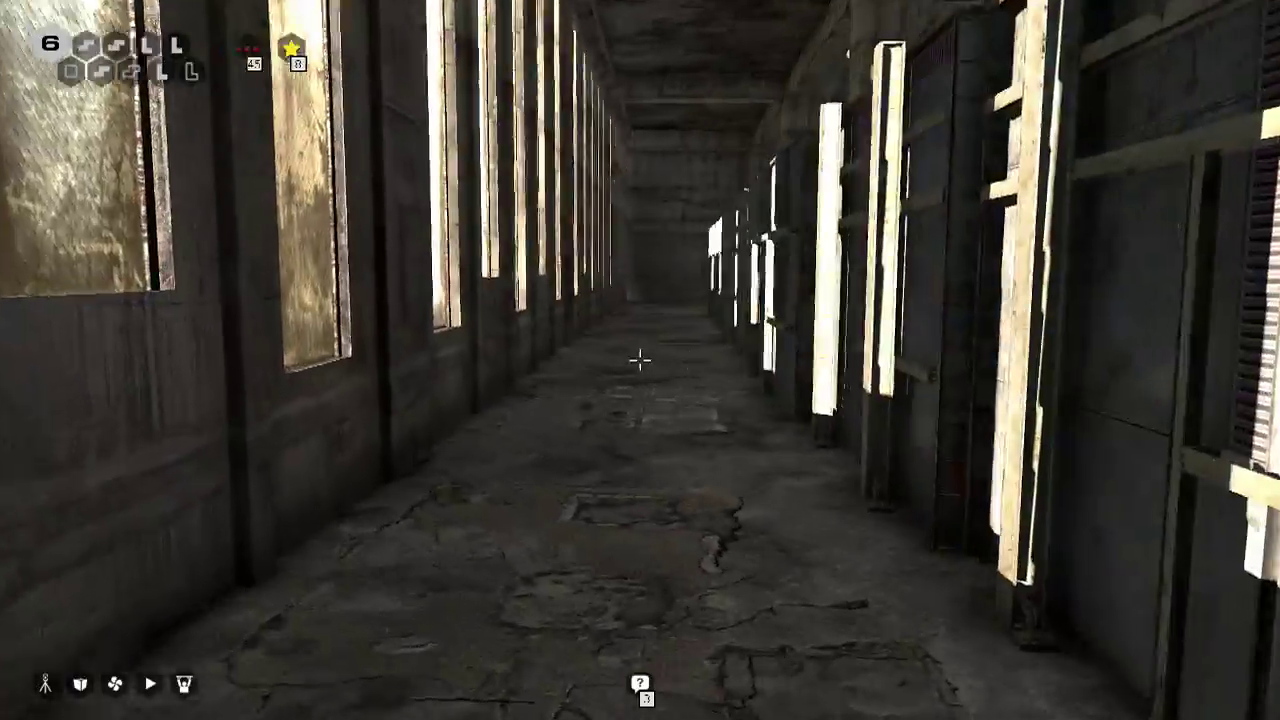
{"action": "key", "text": "w"}
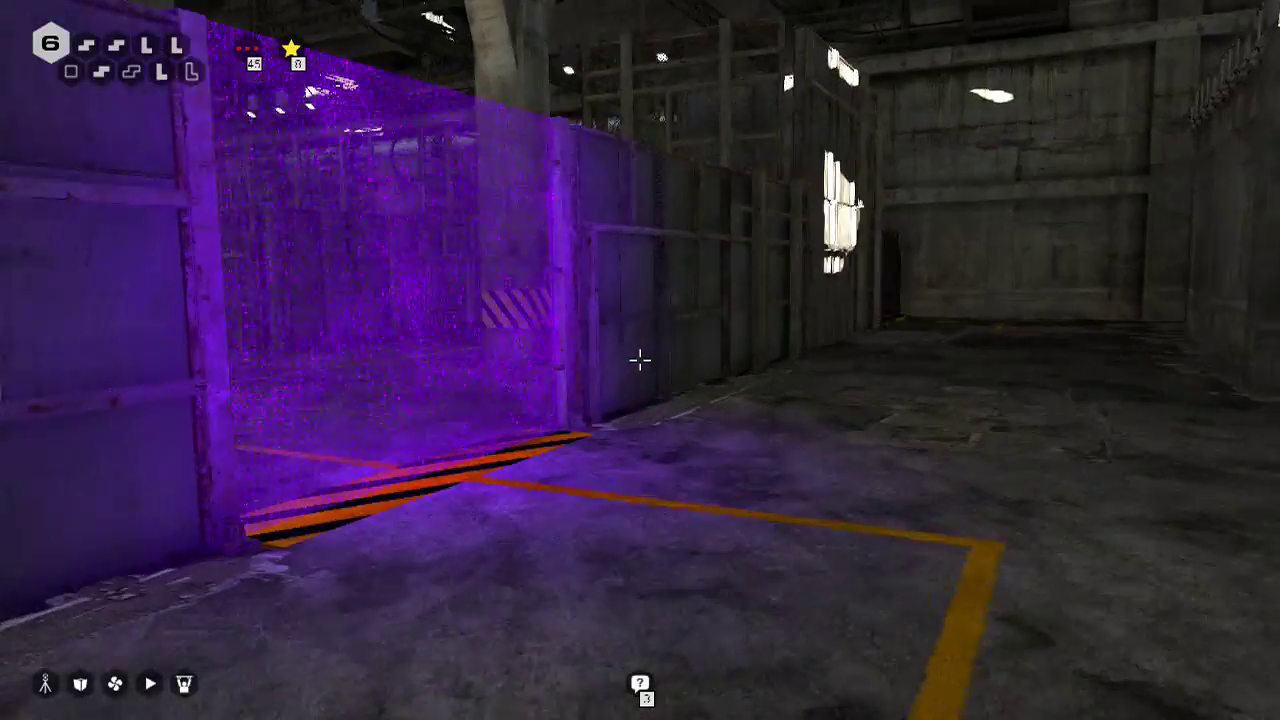
{"action": "key", "text": "w"}
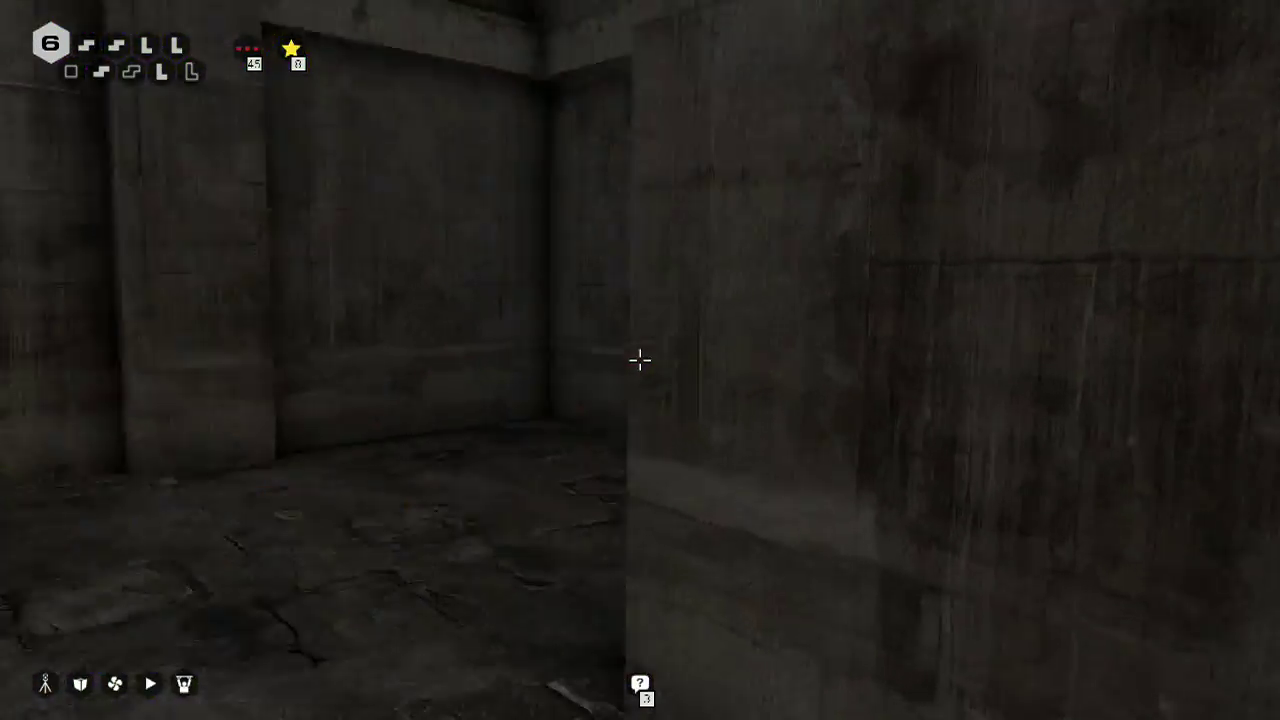
{"action": "key", "text": "w"}
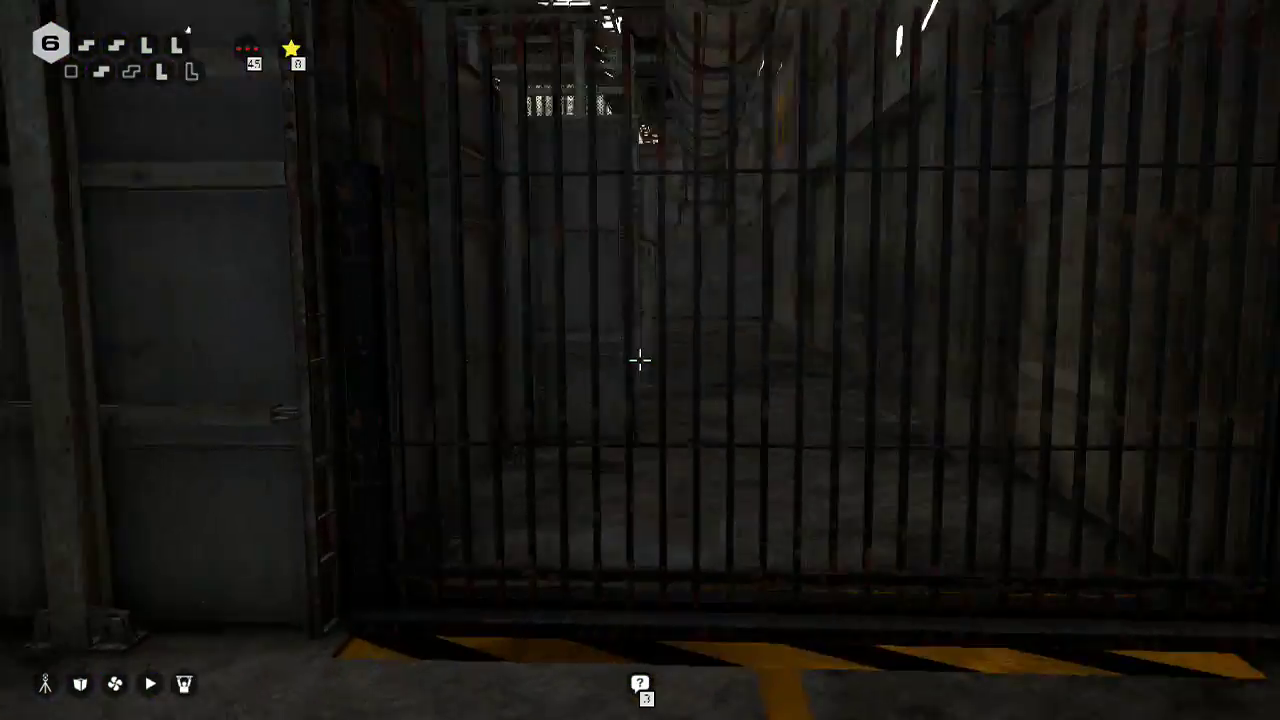
{"action": "key", "text": "w"}
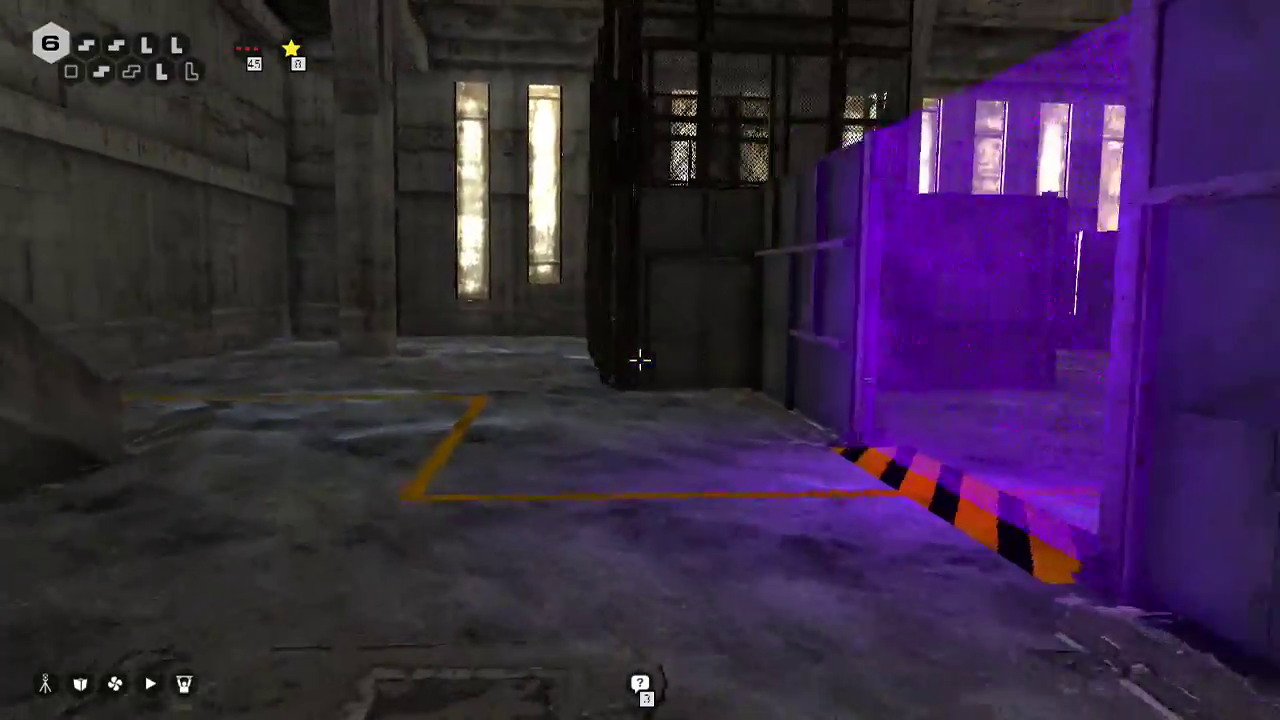
{"action": "key", "text": "w"}
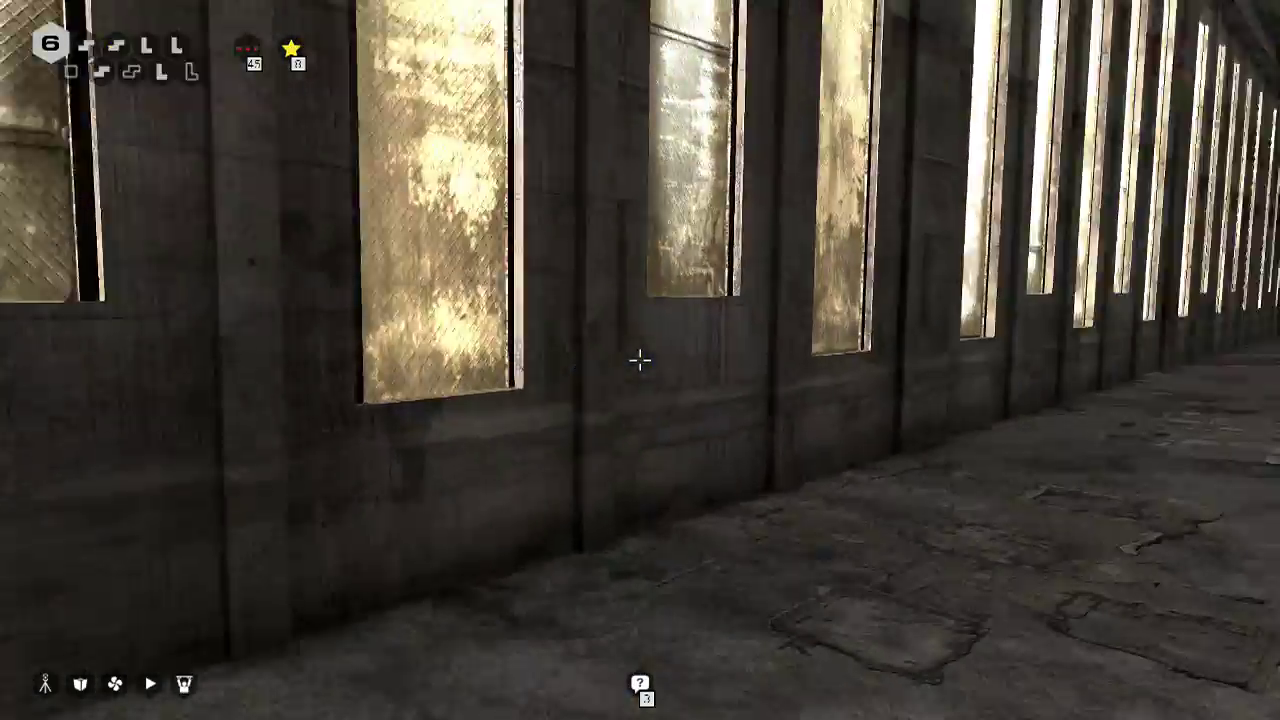
{"action": "key", "text": "w"}
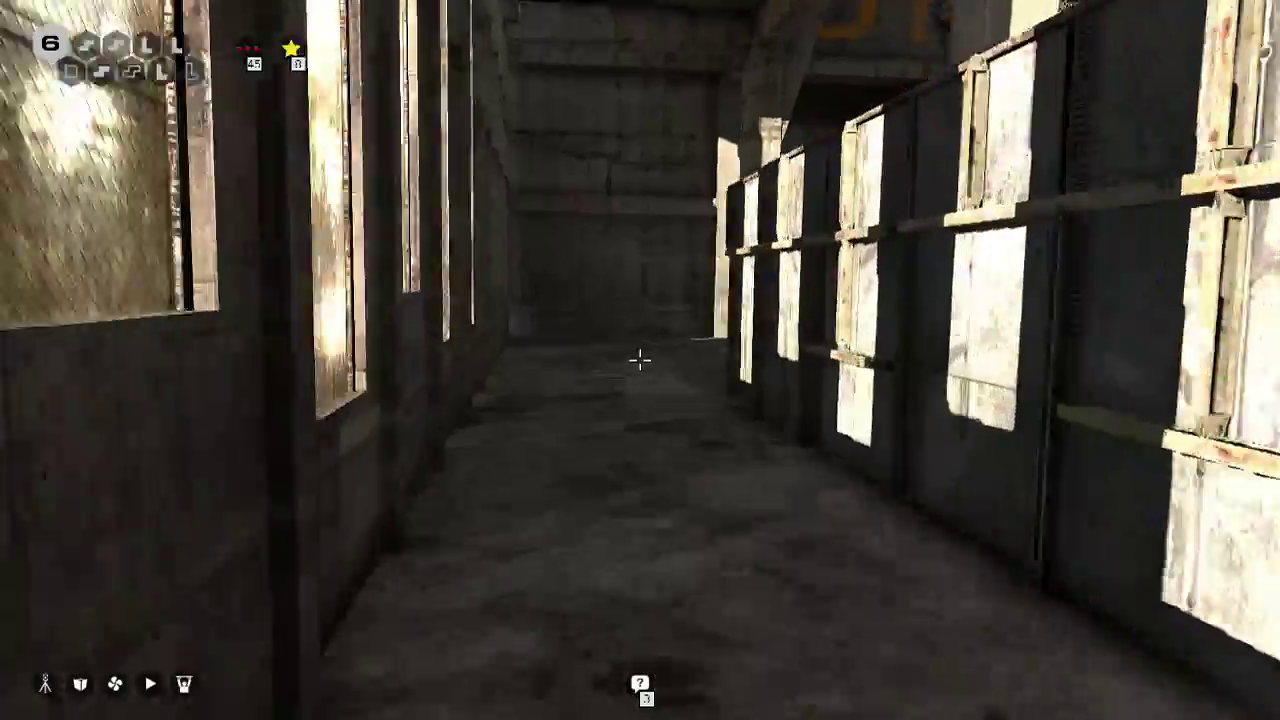
{"action": "key", "text": "w"}
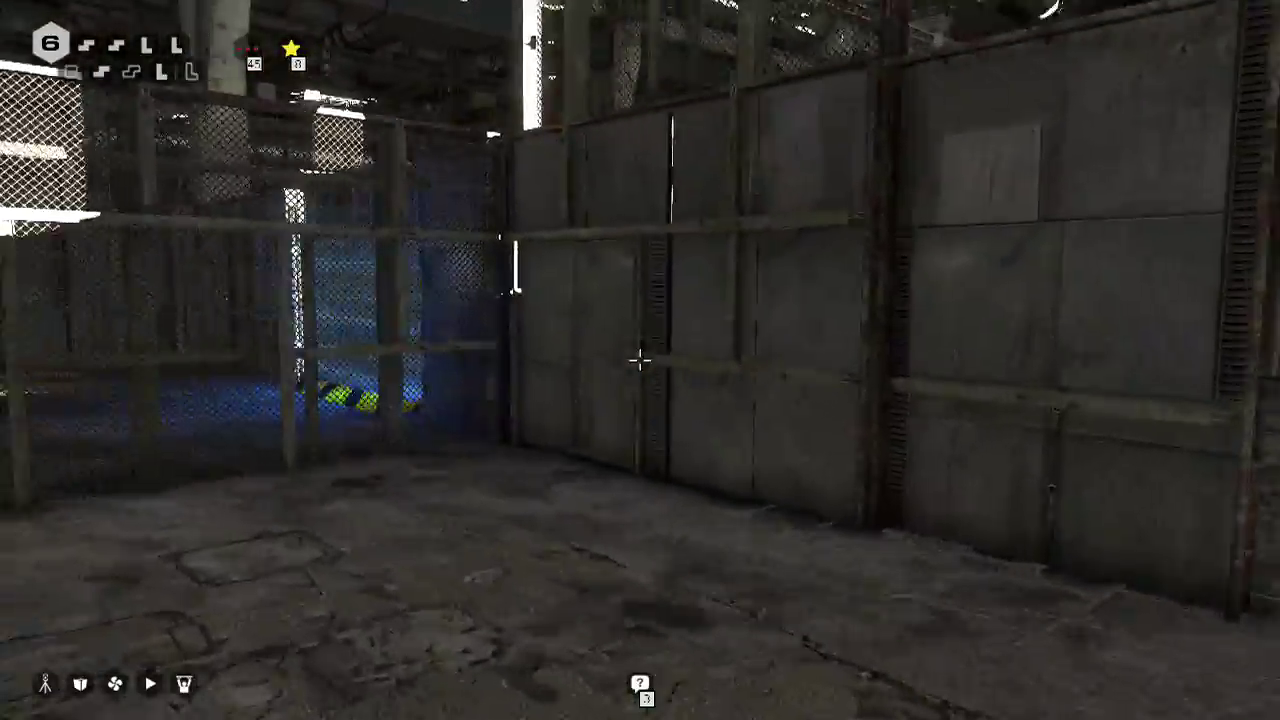
{"action": "key", "text": "w"}
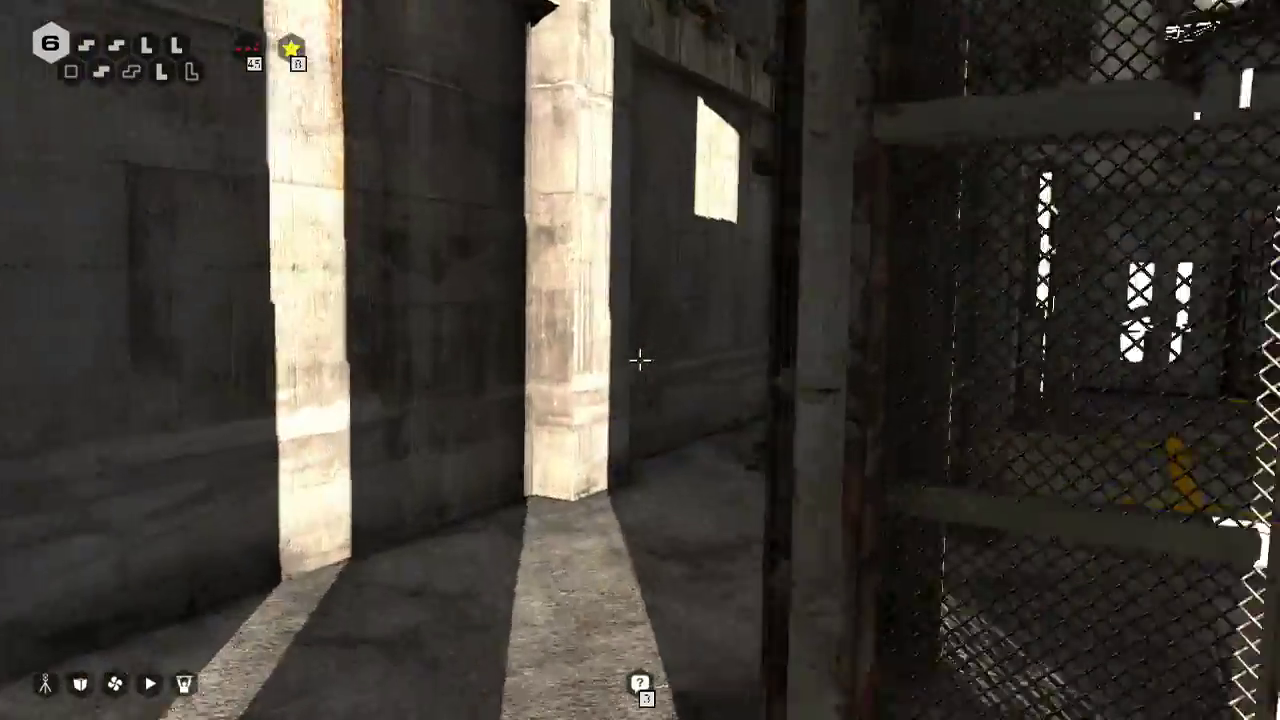
{"action": "key", "text": "w"}
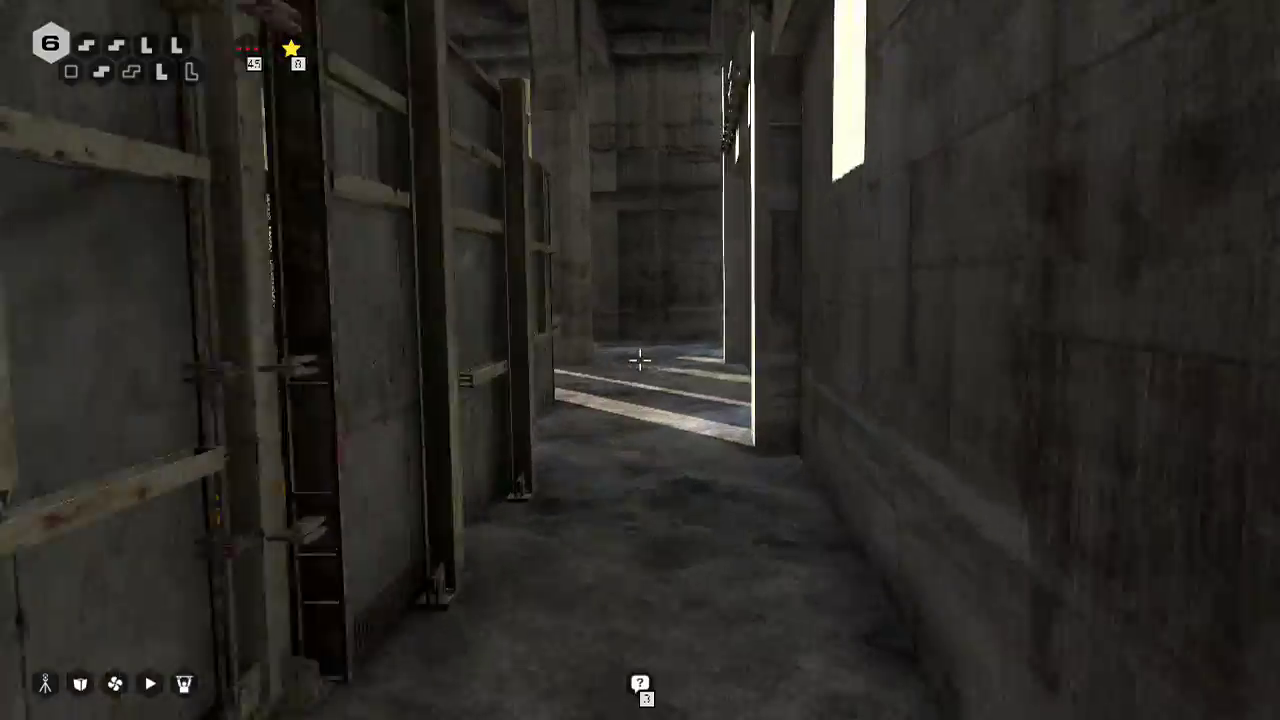
Cross the large hall past the purple gate to the tripod connector
{"action": "key", "text": "w"}
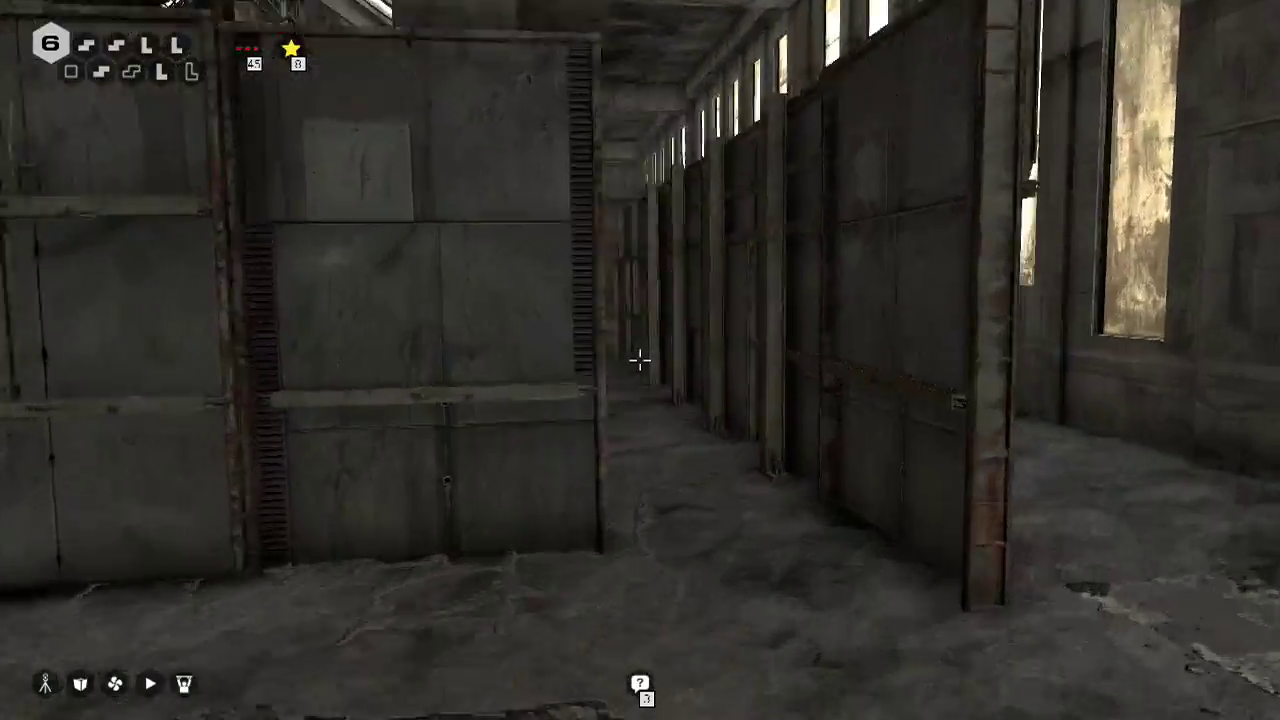
{"action": "key", "text": "w"}
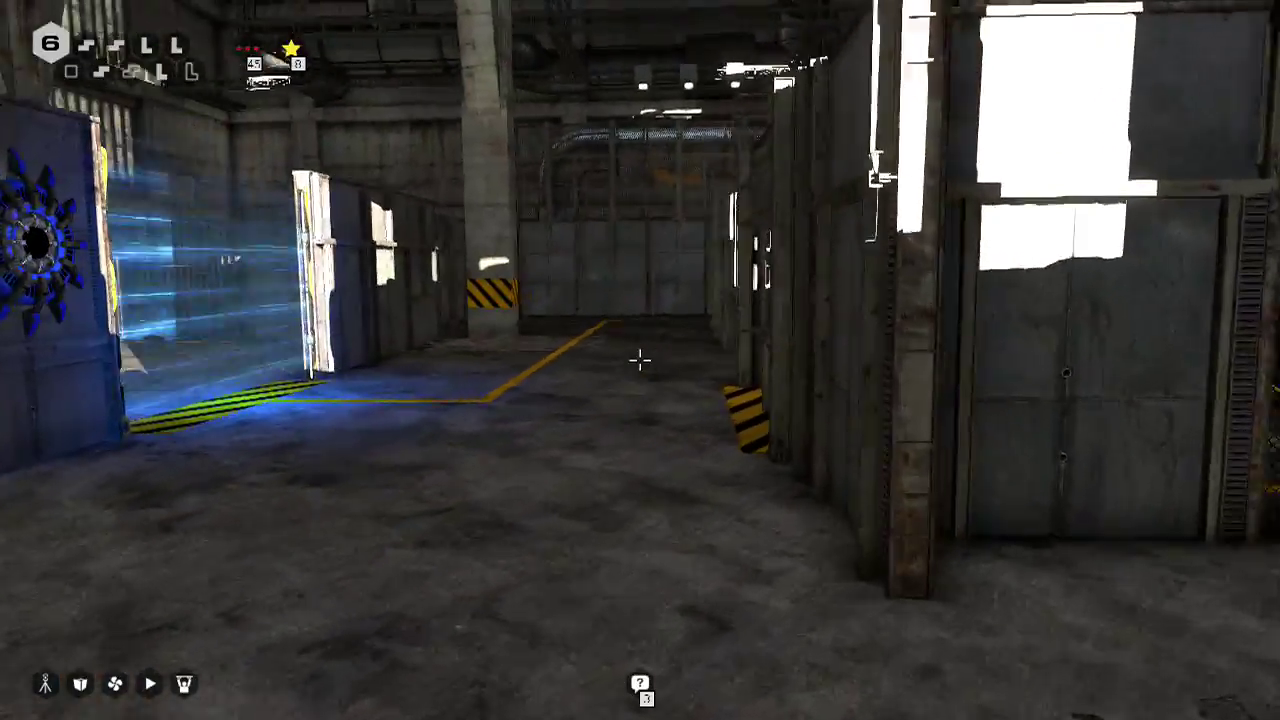
{"action": "key", "text": "w"}
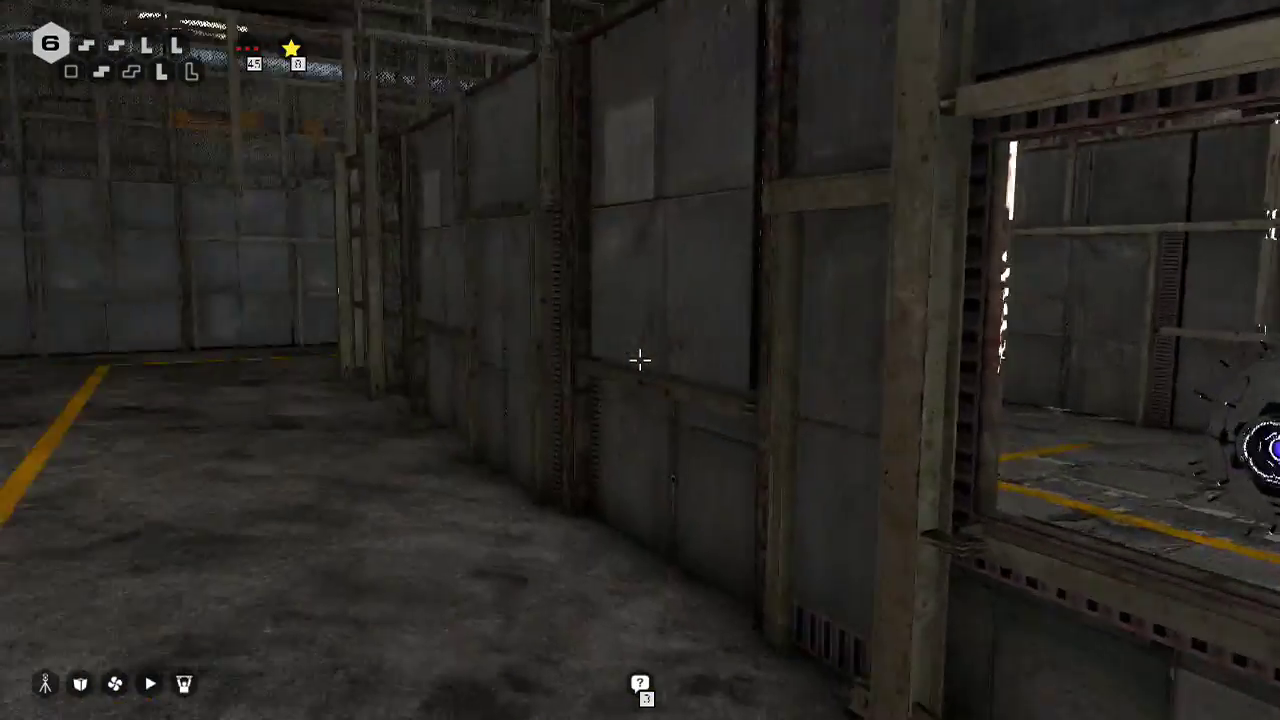
{"action": "key", "text": "w"}
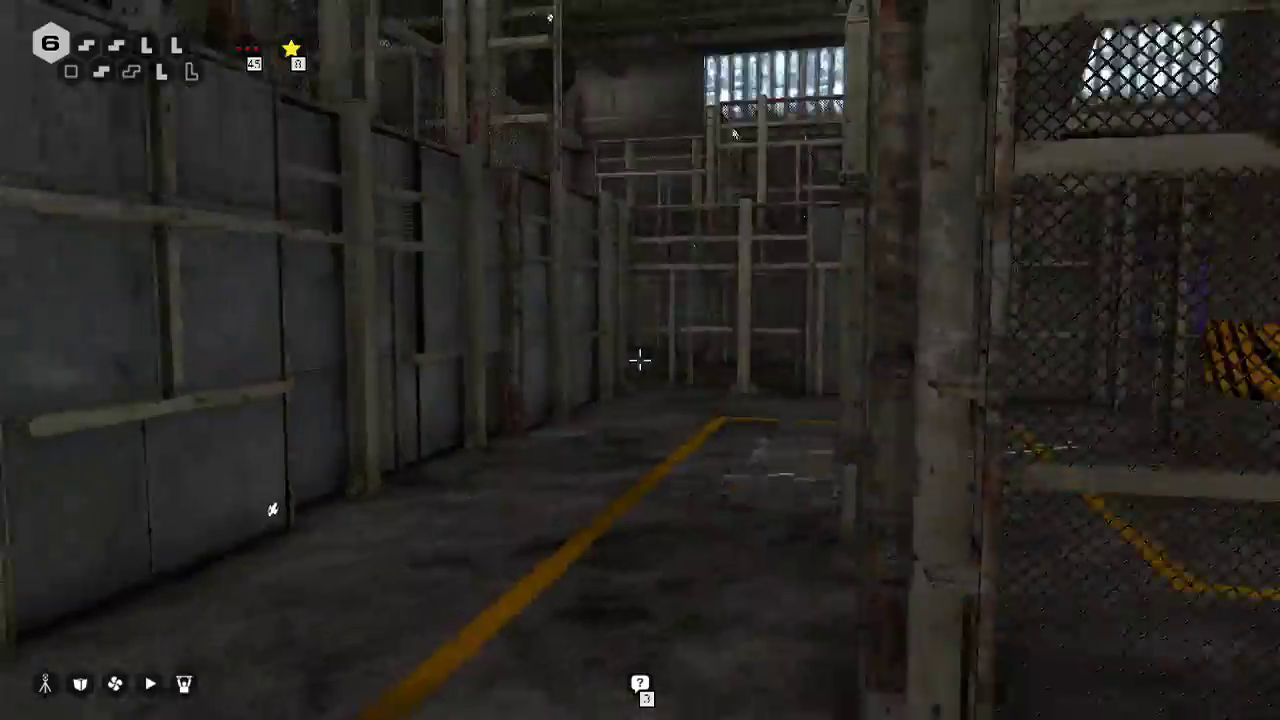
{"action": "key", "text": "w"}
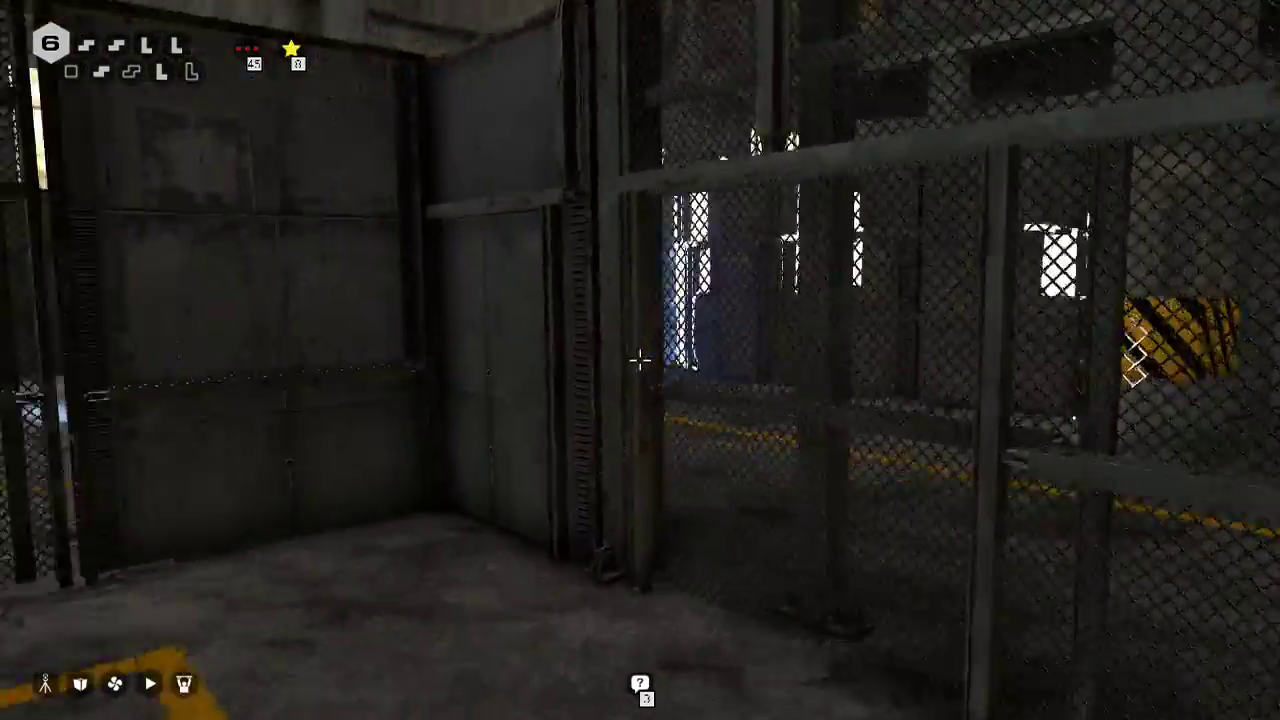
{"action": "key", "text": "w"}
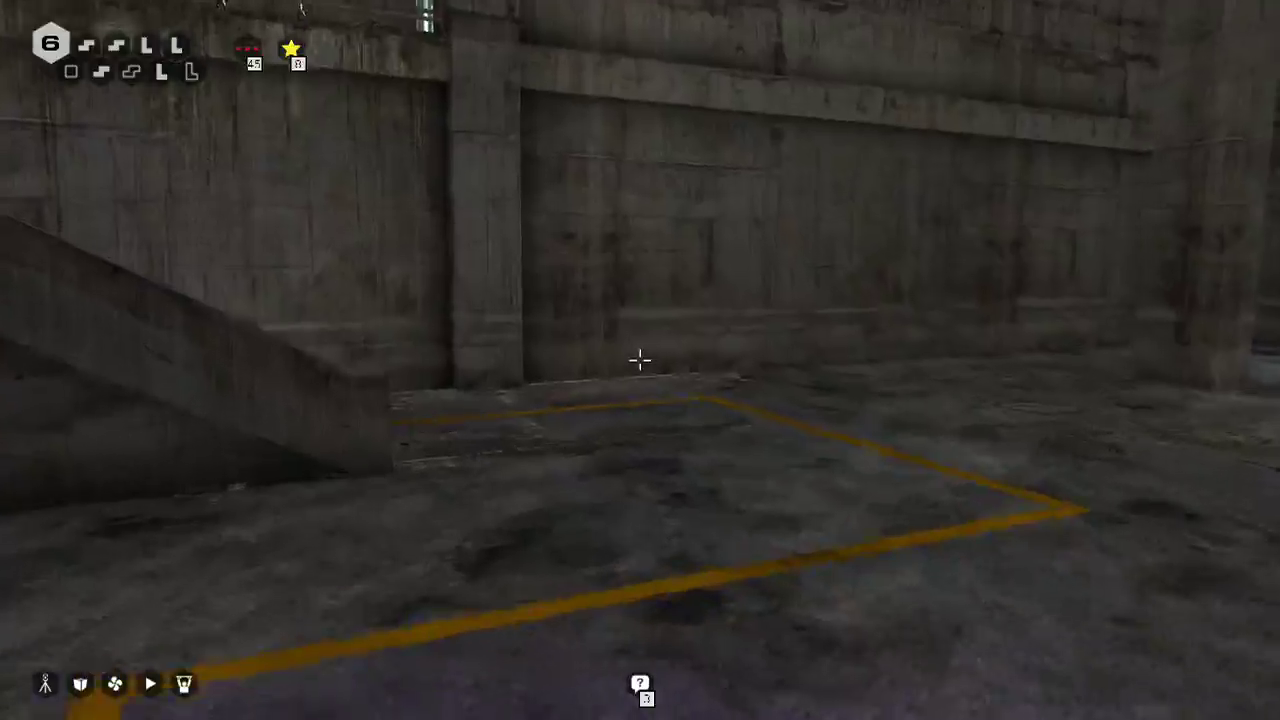
{"action": "key", "text": "w"}
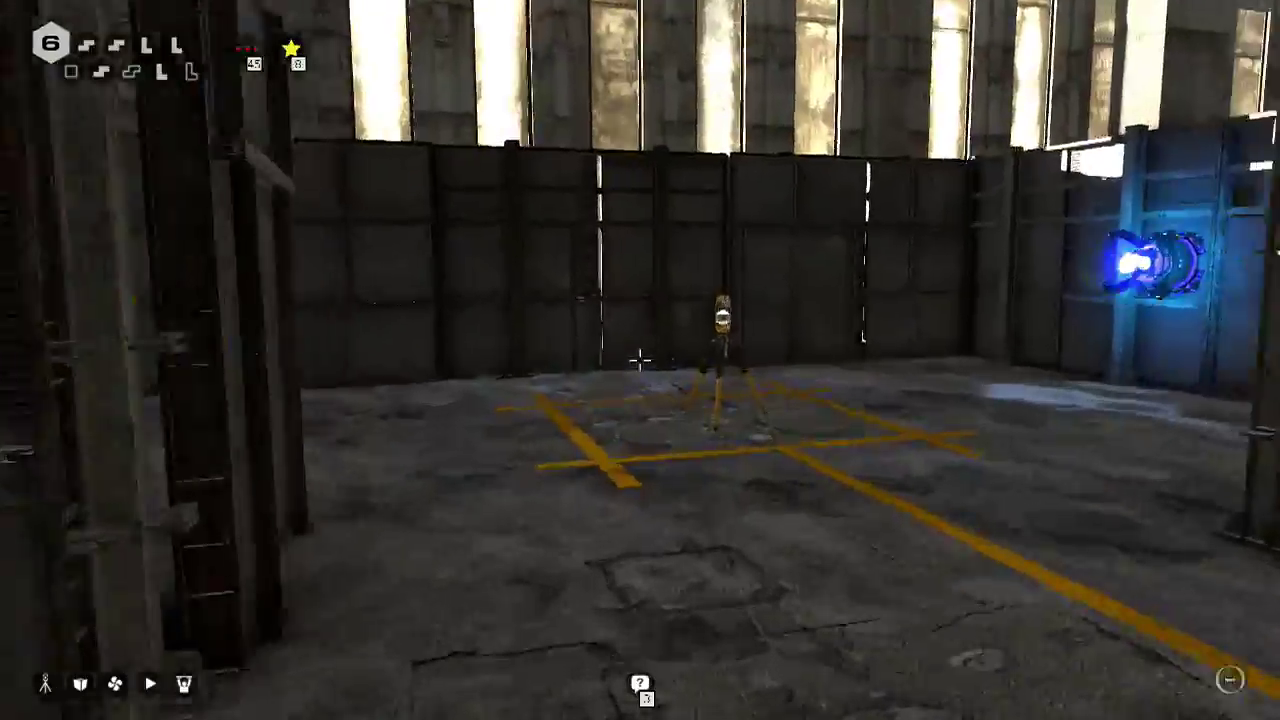
{"action": "key", "text": "w"}
Carry the connector through the blue force-field gate and down the long corridor
{"action": "key", "text": "w"}
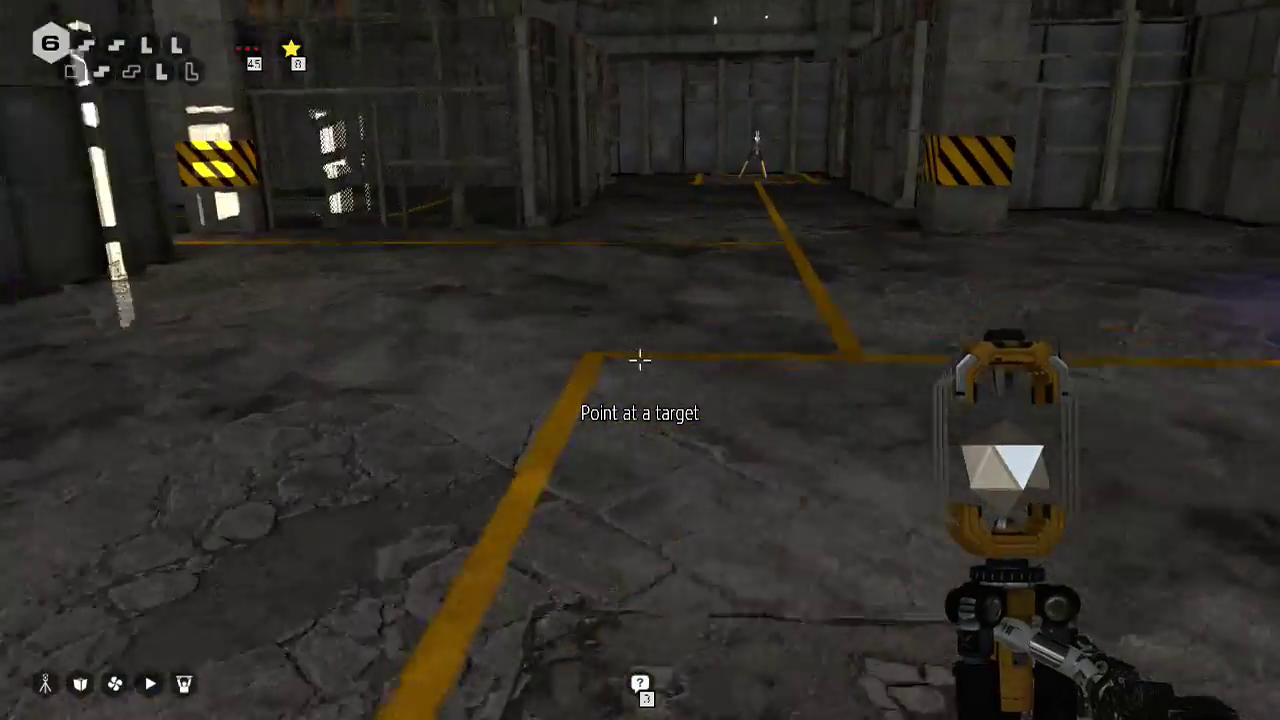
{"action": "key", "text": "w"}
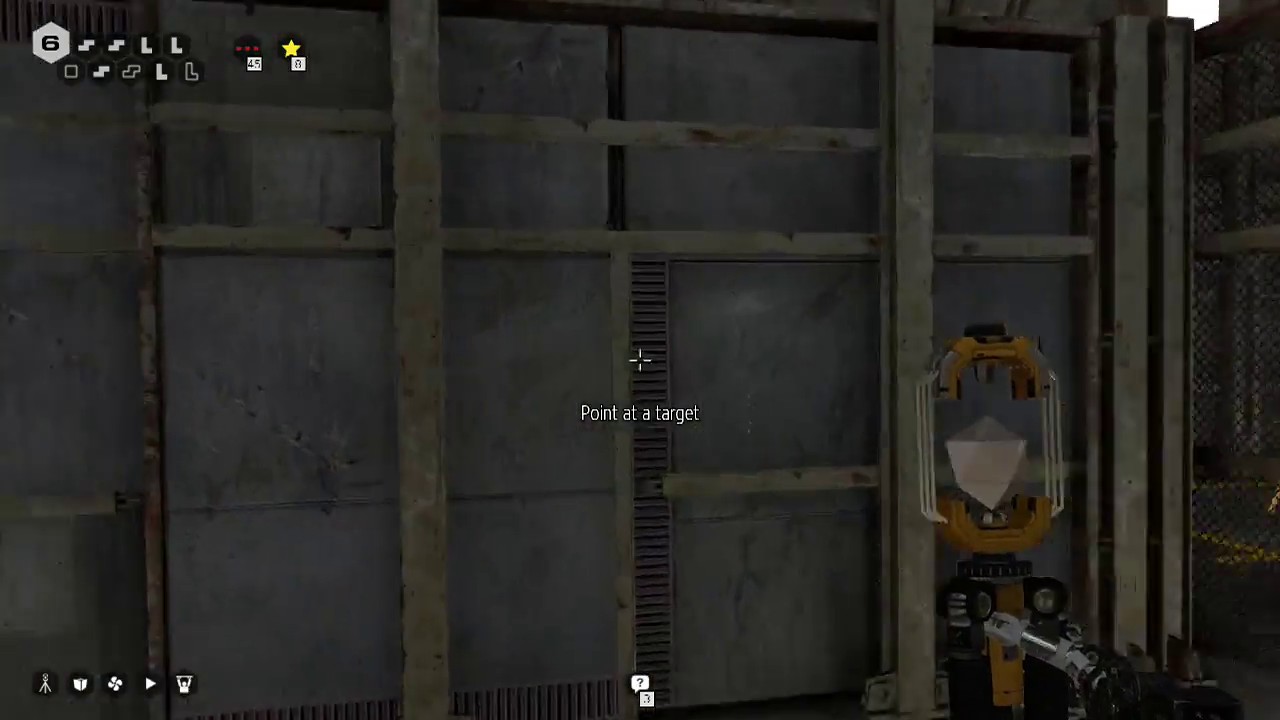
{"action": "key", "text": "w"}
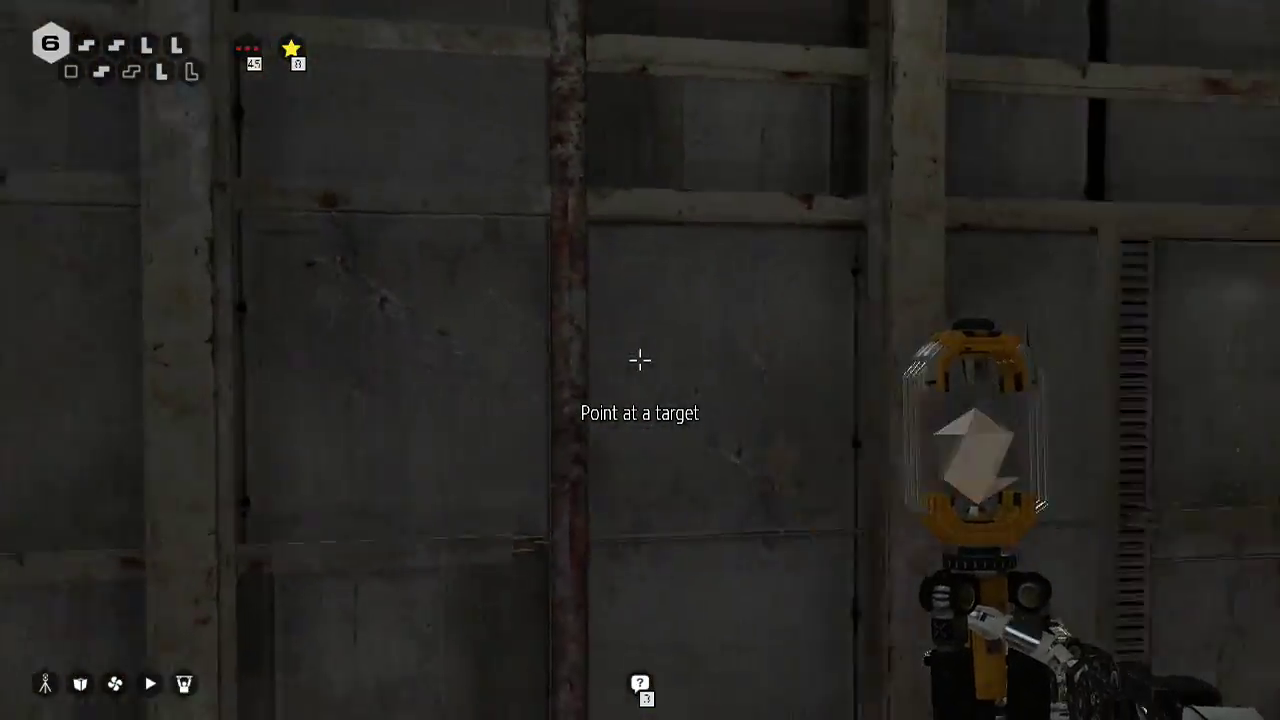
{"action": "key", "text": "w"}
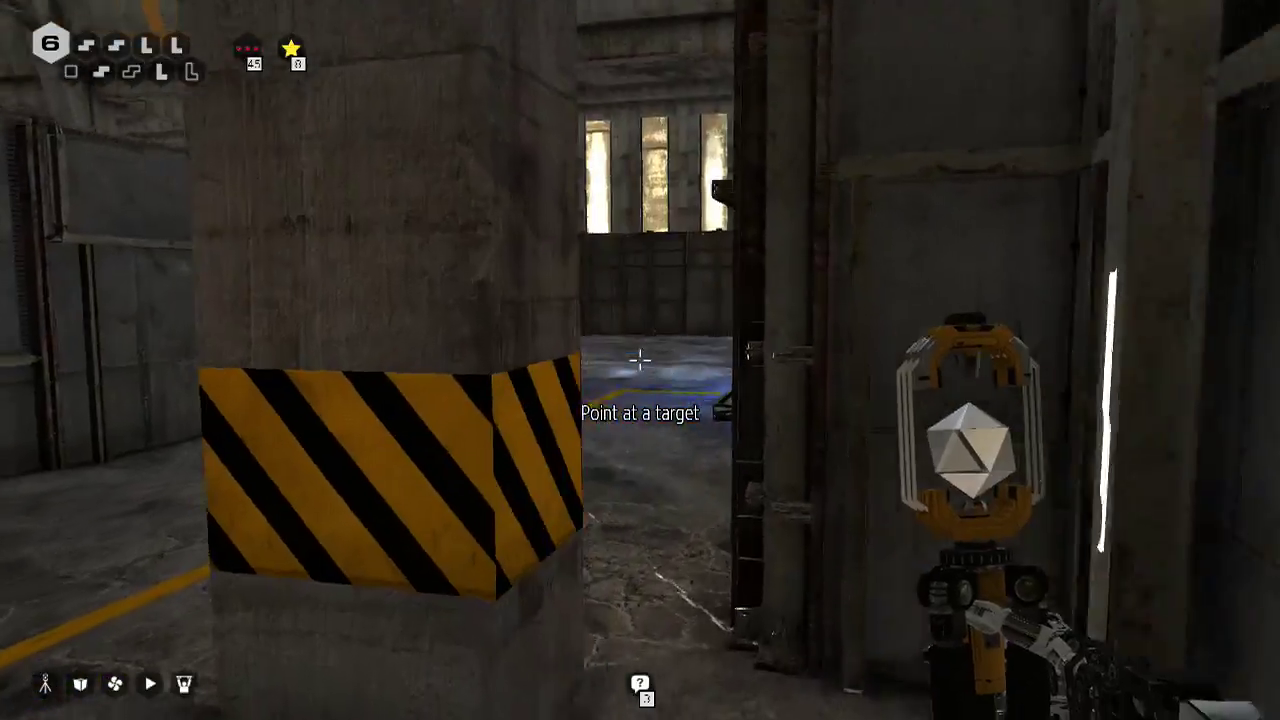
{"action": "key", "text": "w"}
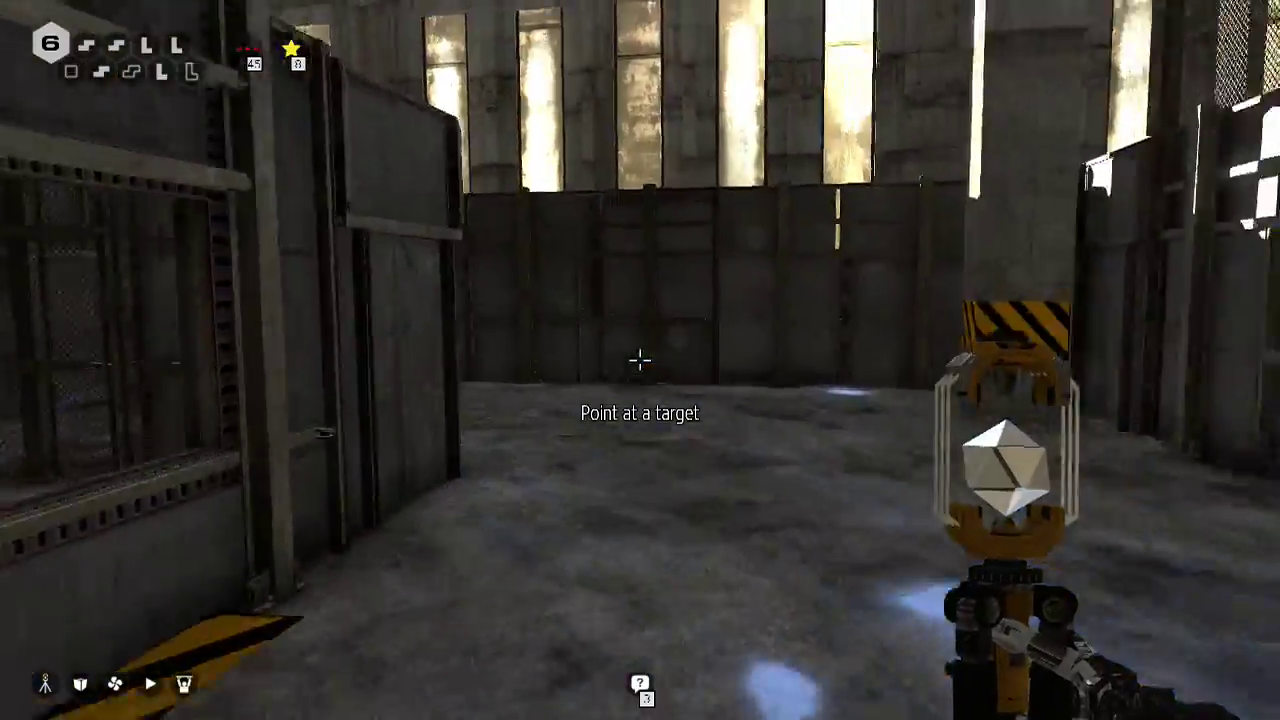
{"action": "key", "text": "w"}
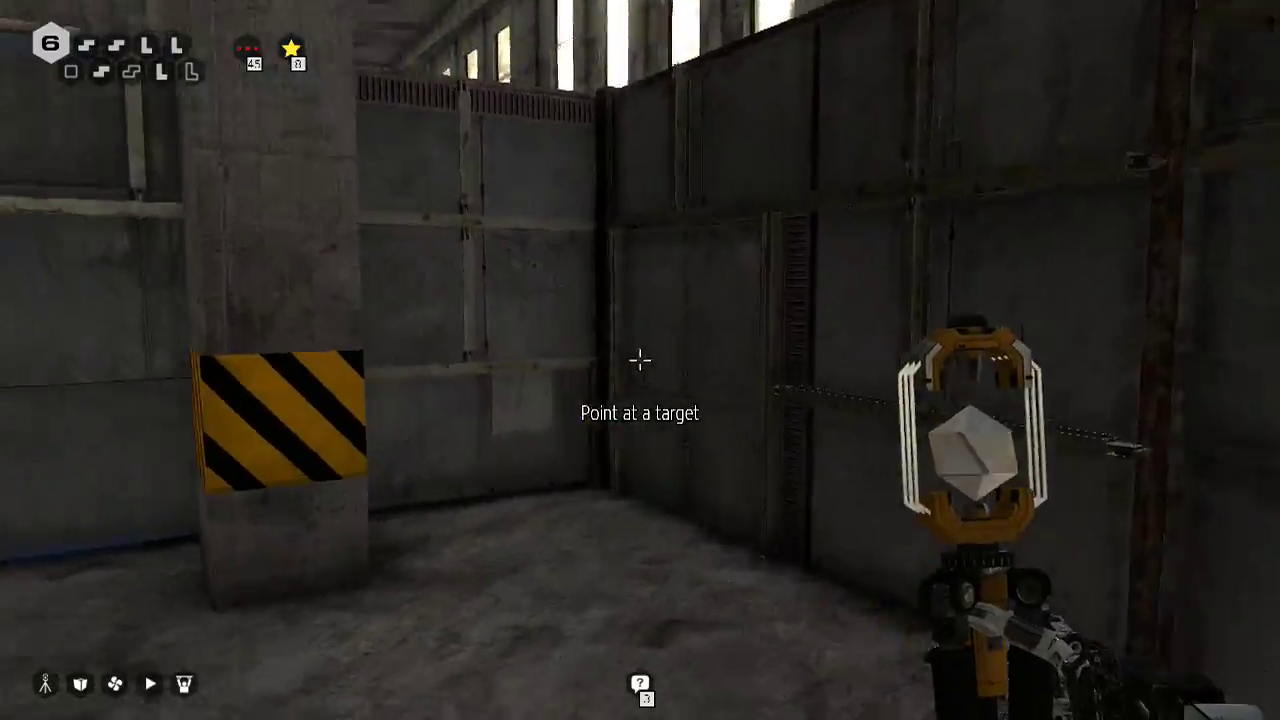
{"action": "key", "text": "w"}
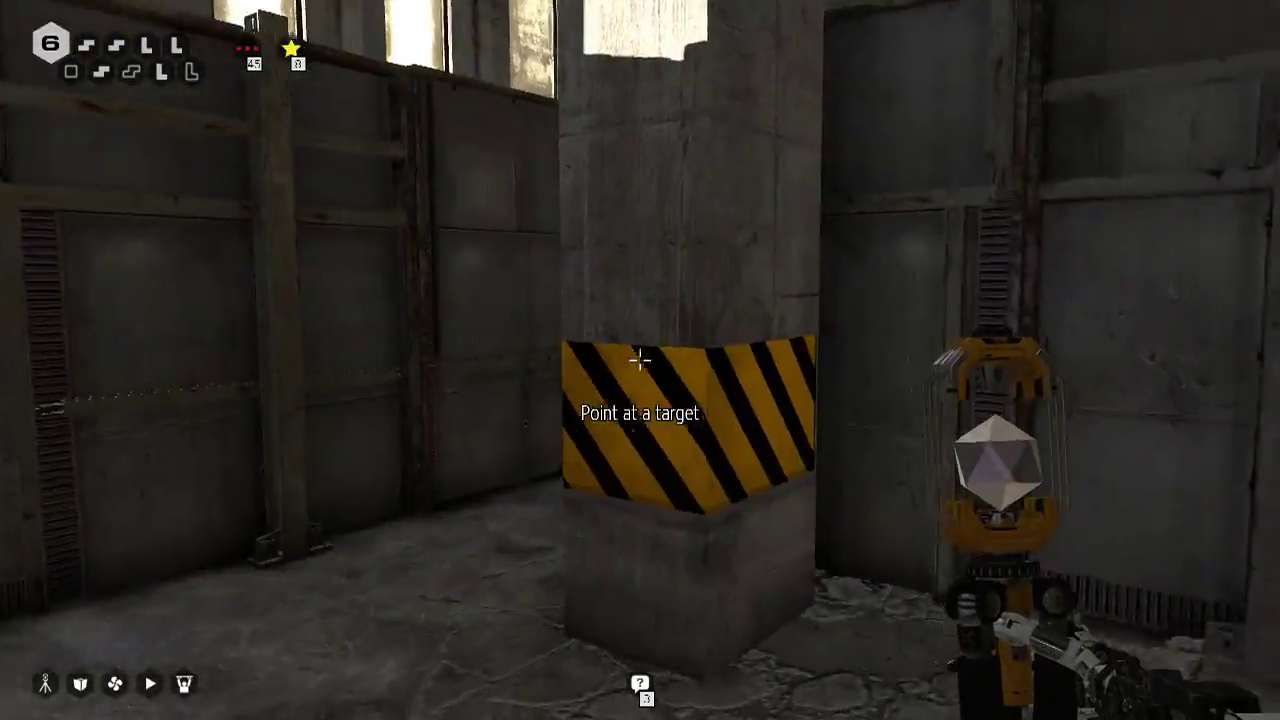
{"action": "key", "text": "w"}
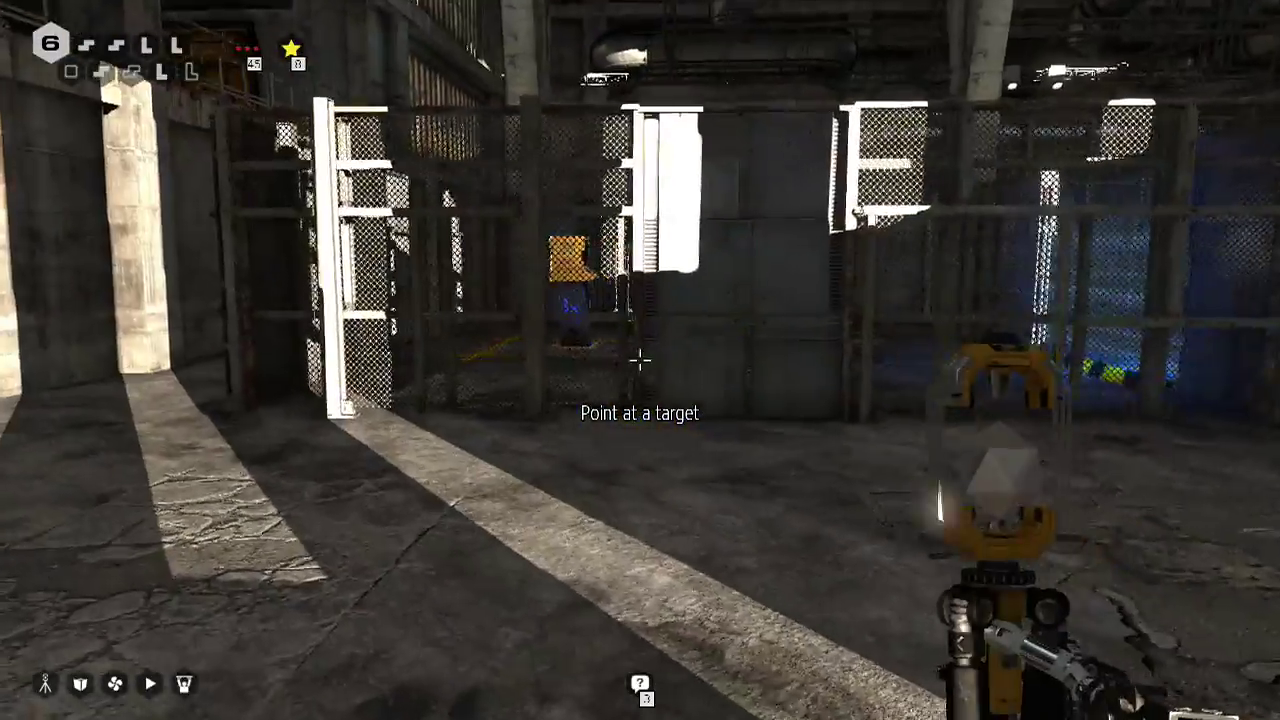
{"action": "key", "text": "w"}
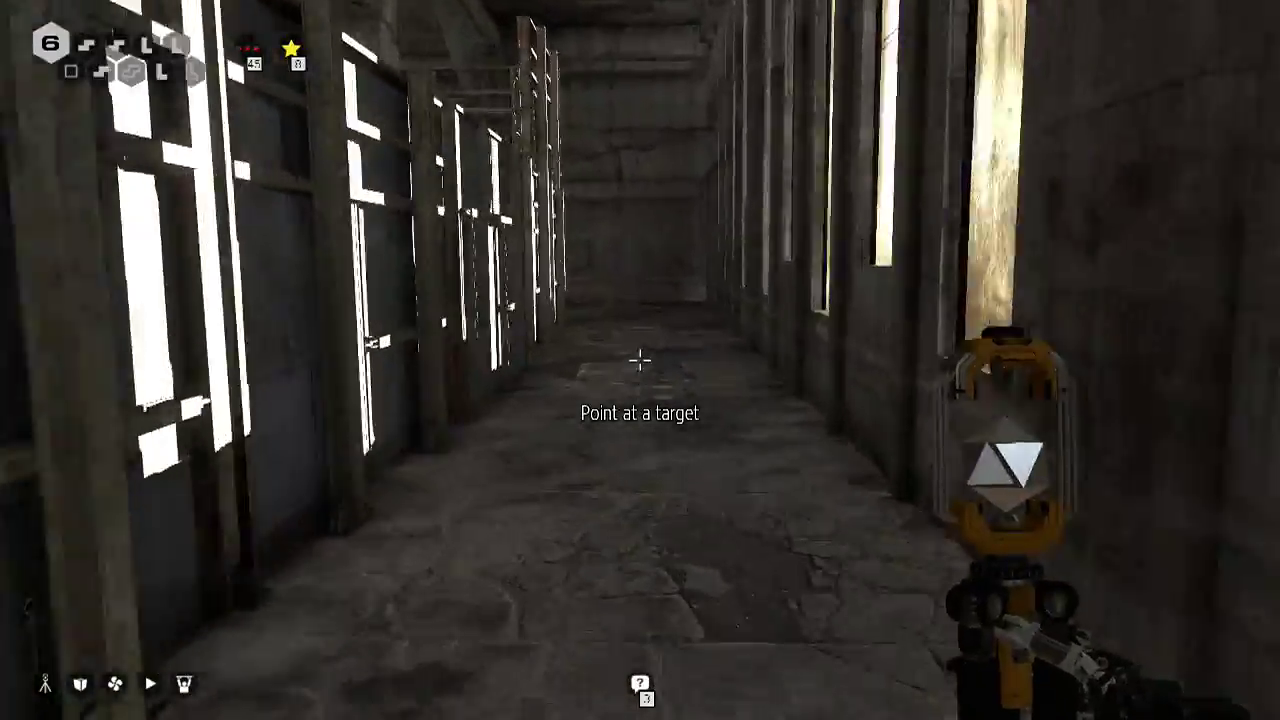
{"action": "key", "text": "w"}
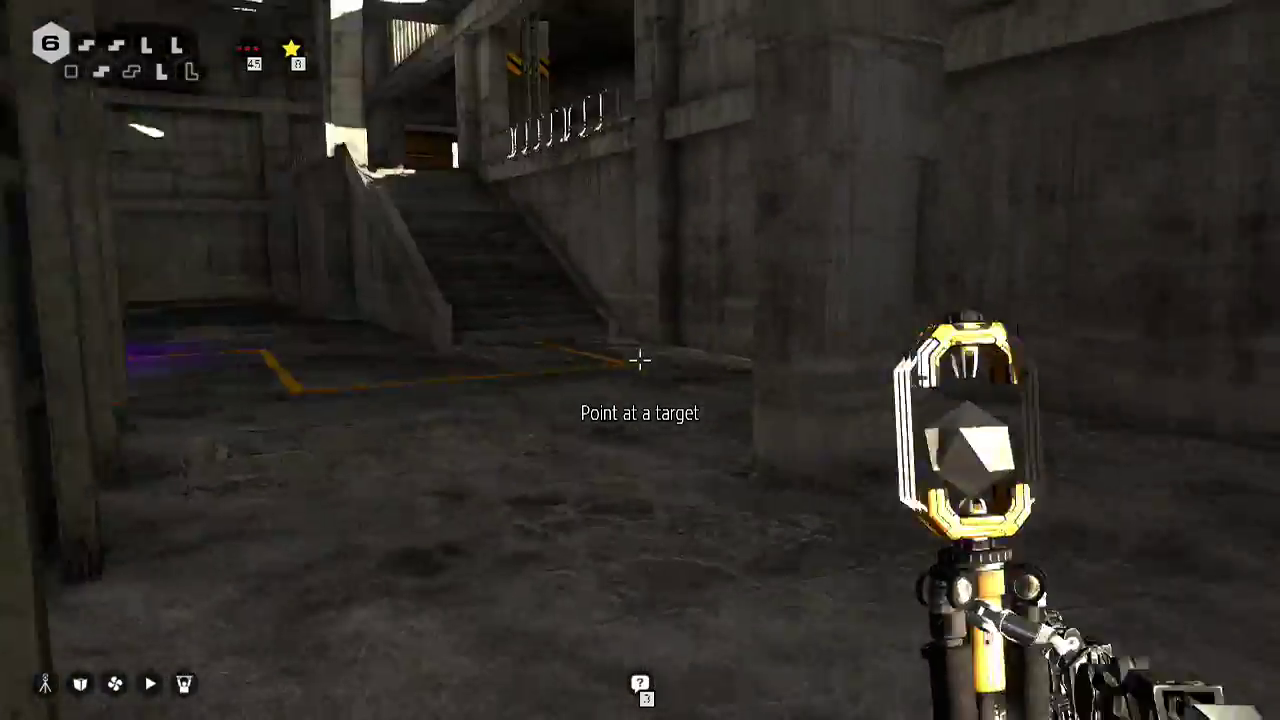
{"action": "key", "text": "w"}
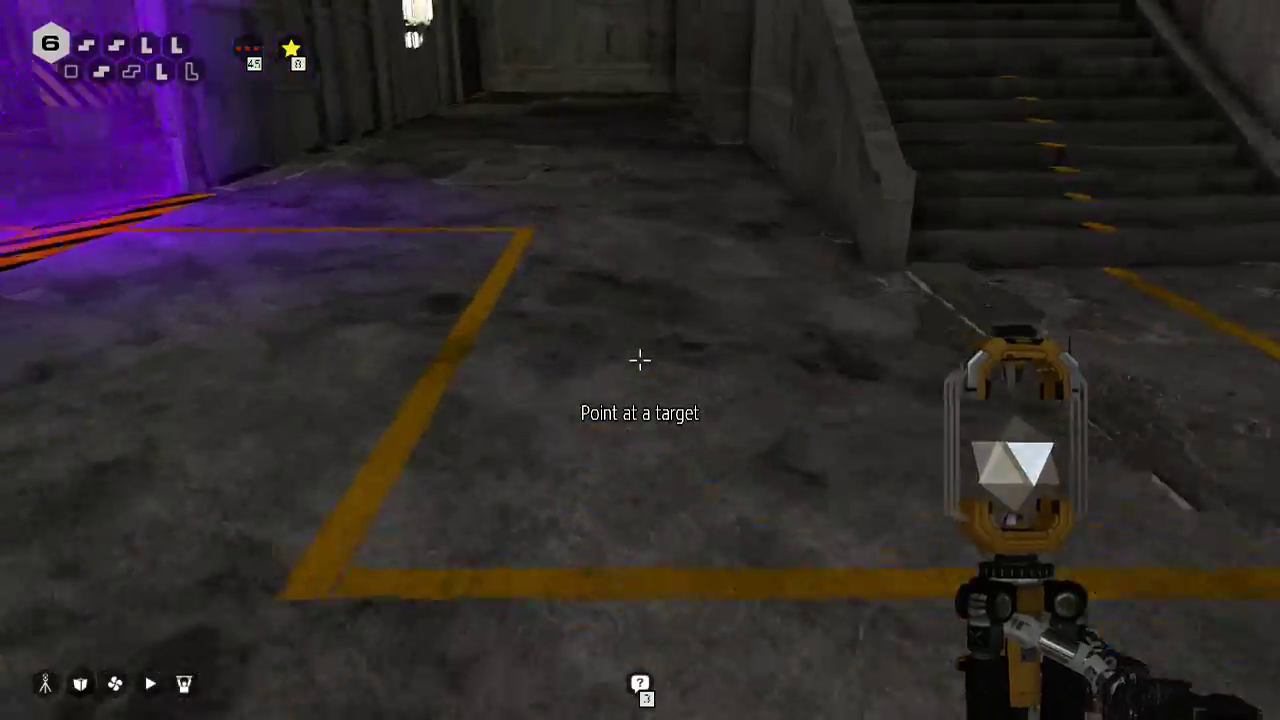
Drop the connector at the purple barrier and cross the warehouse to the corridor's end
{"action": "right_click", "coordinate": [640, 360]}
{"action": "key", "text": "w"}
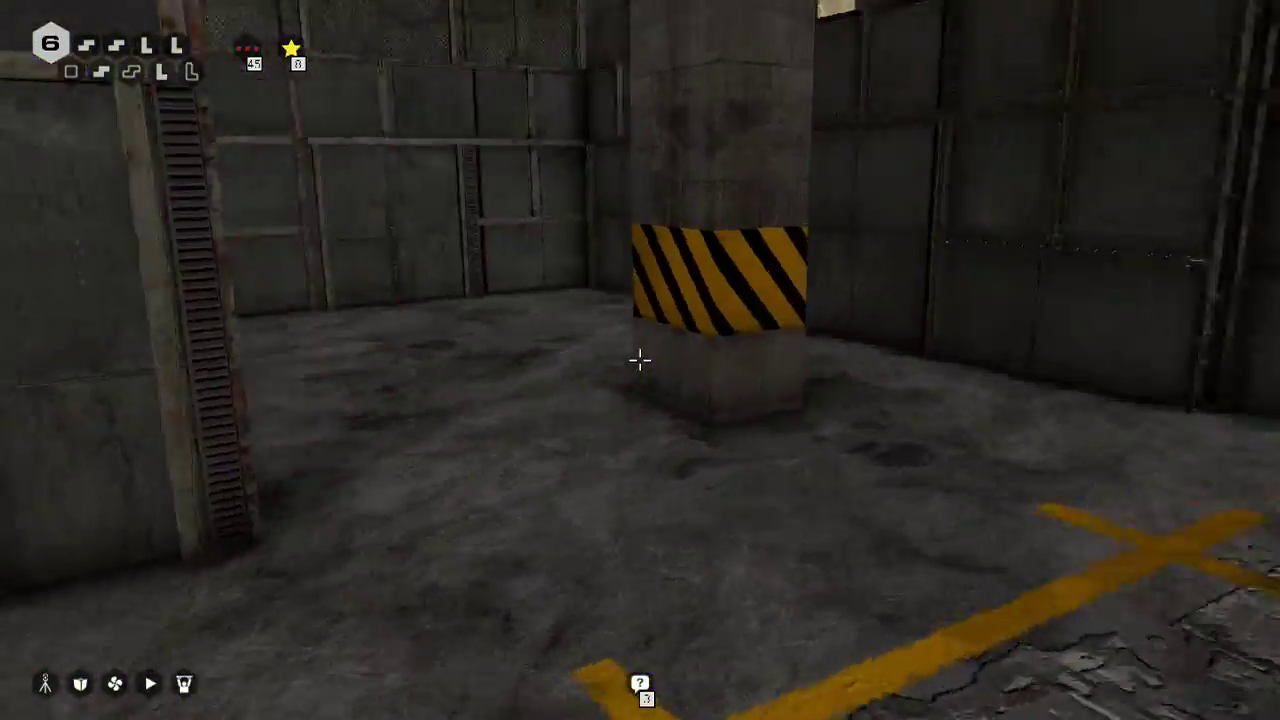
{"action": "key", "text": "w"}
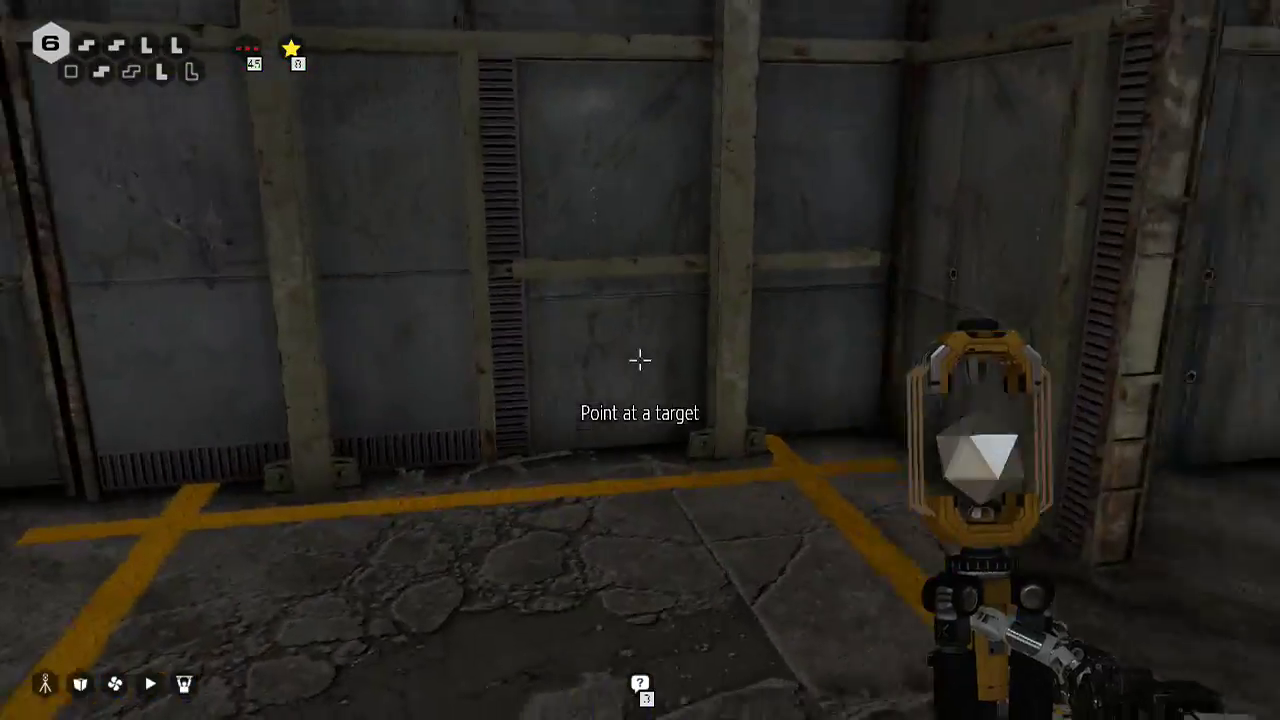
{"action": "key", "text": "w"}
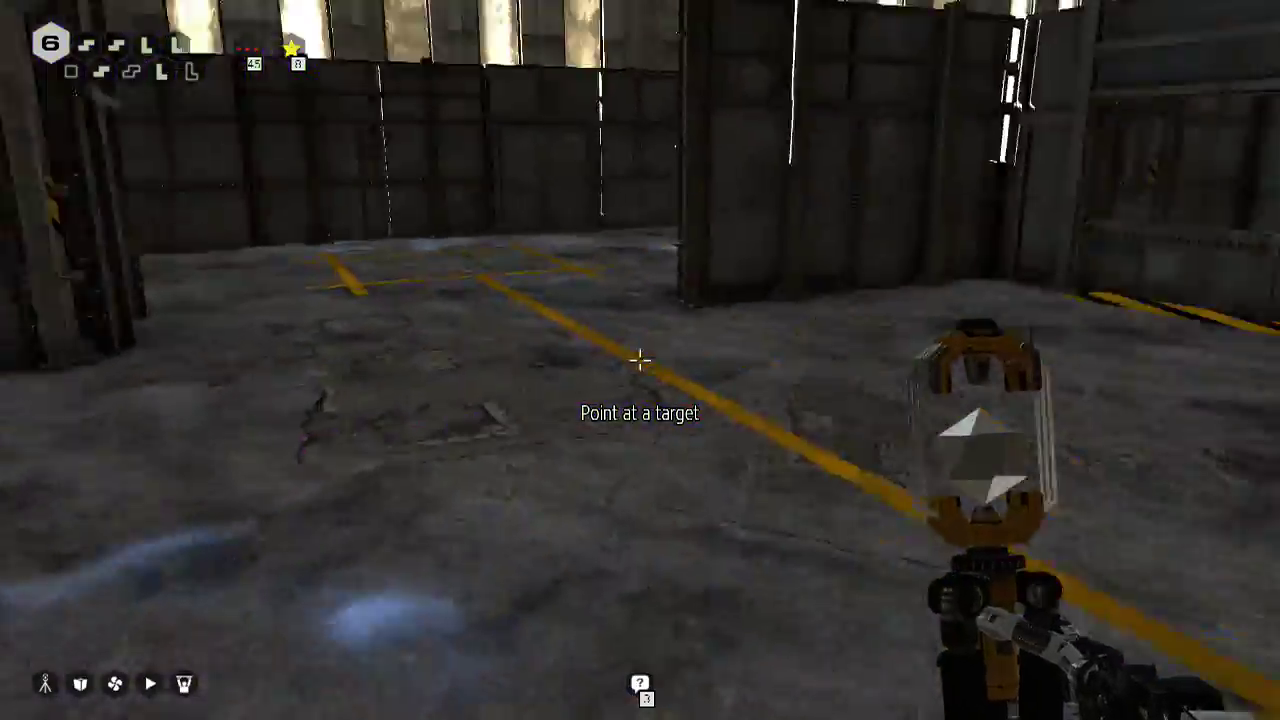
{"action": "key", "text": "w"}
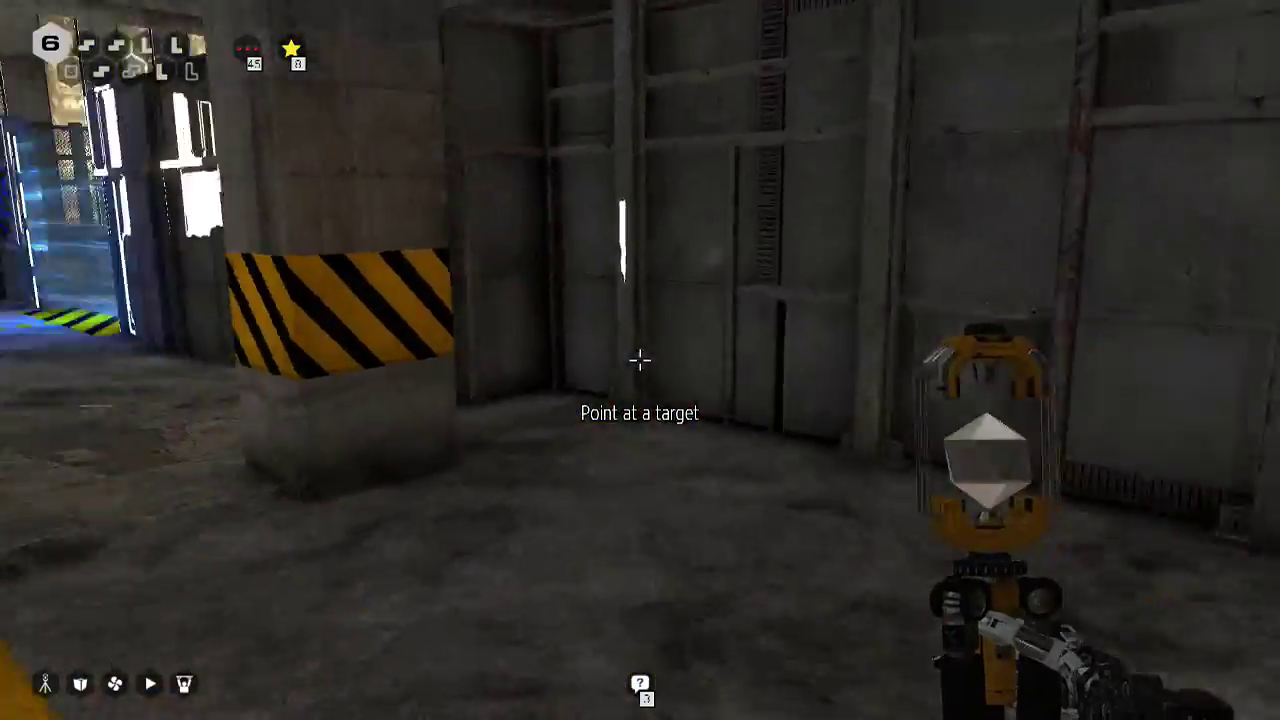
{"action": "key", "text": "w"}
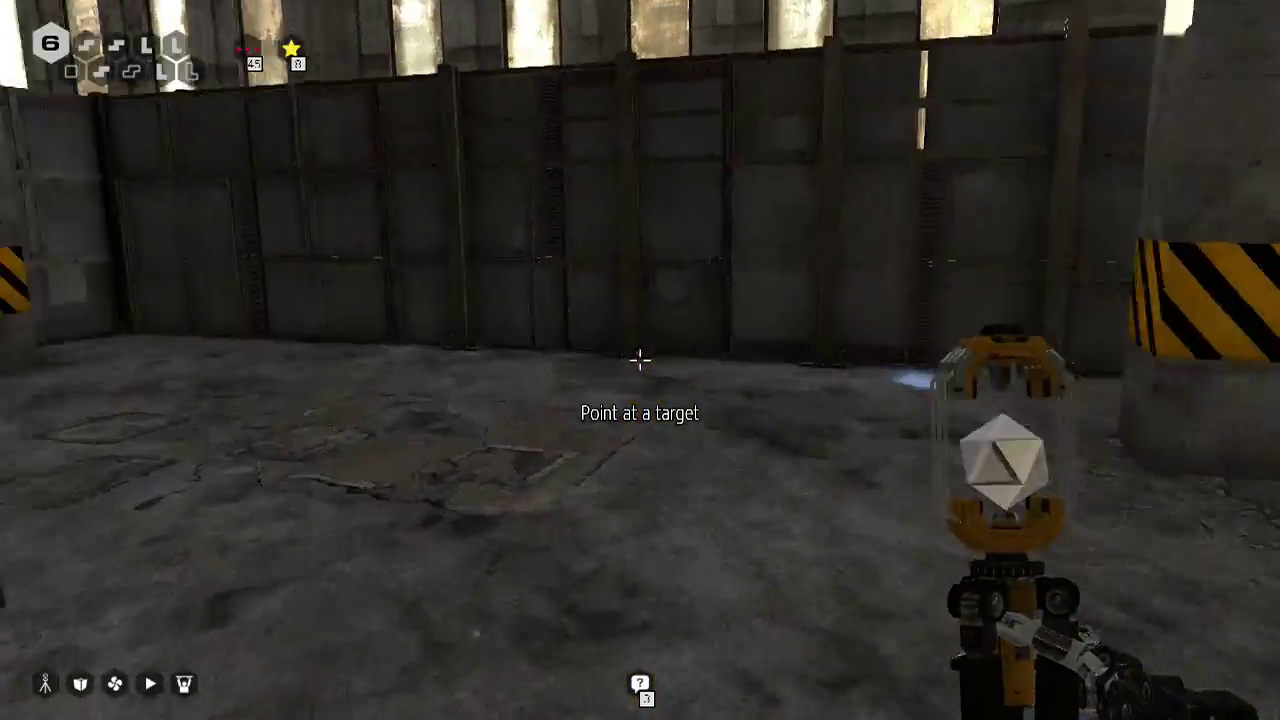
{"action": "key", "text": "w"}
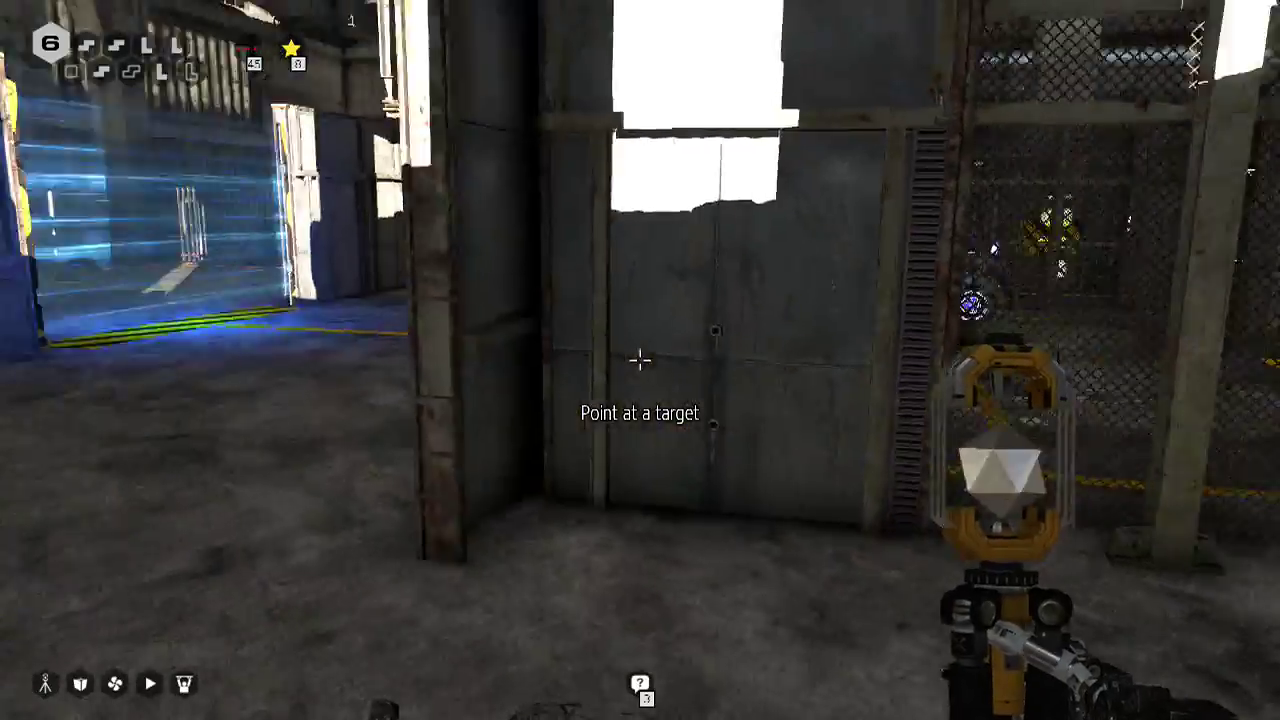
{"action": "key", "text": "w"}
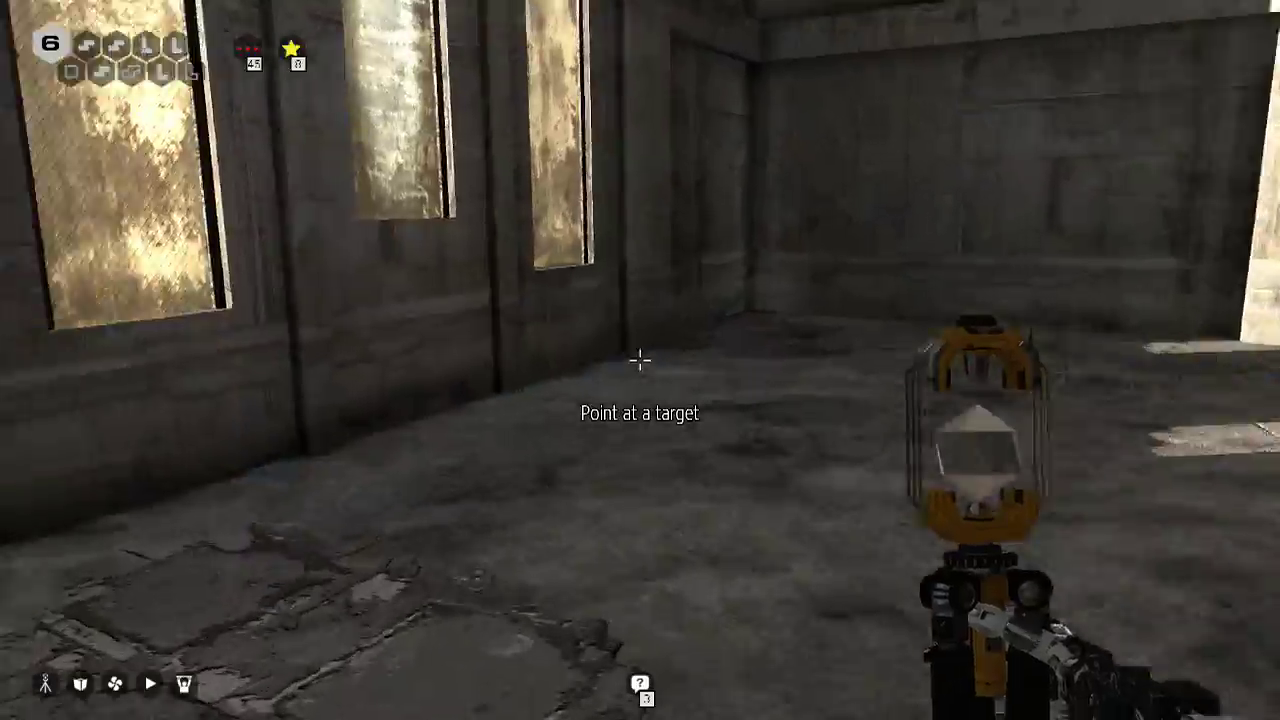
{"action": "key", "text": "w"}
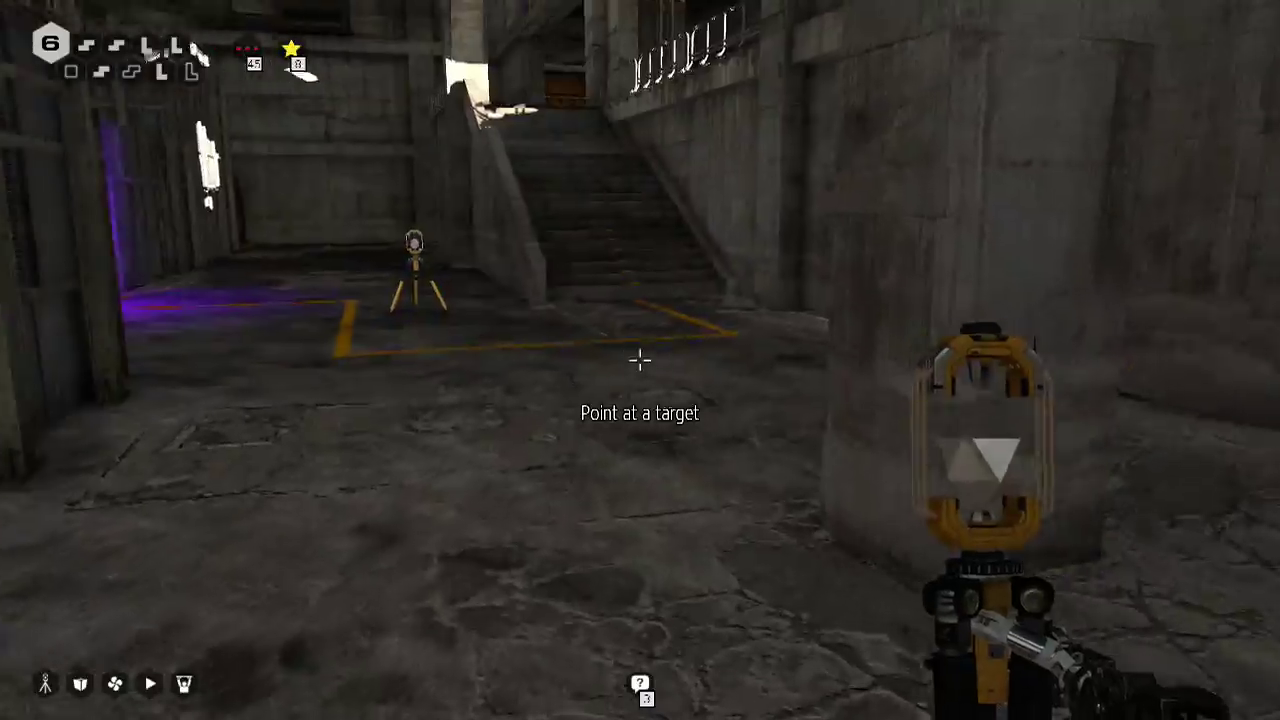
Climb the stairs past the 01 room and exit the hangar door onto the platform
{"action": "key", "text": "w"}
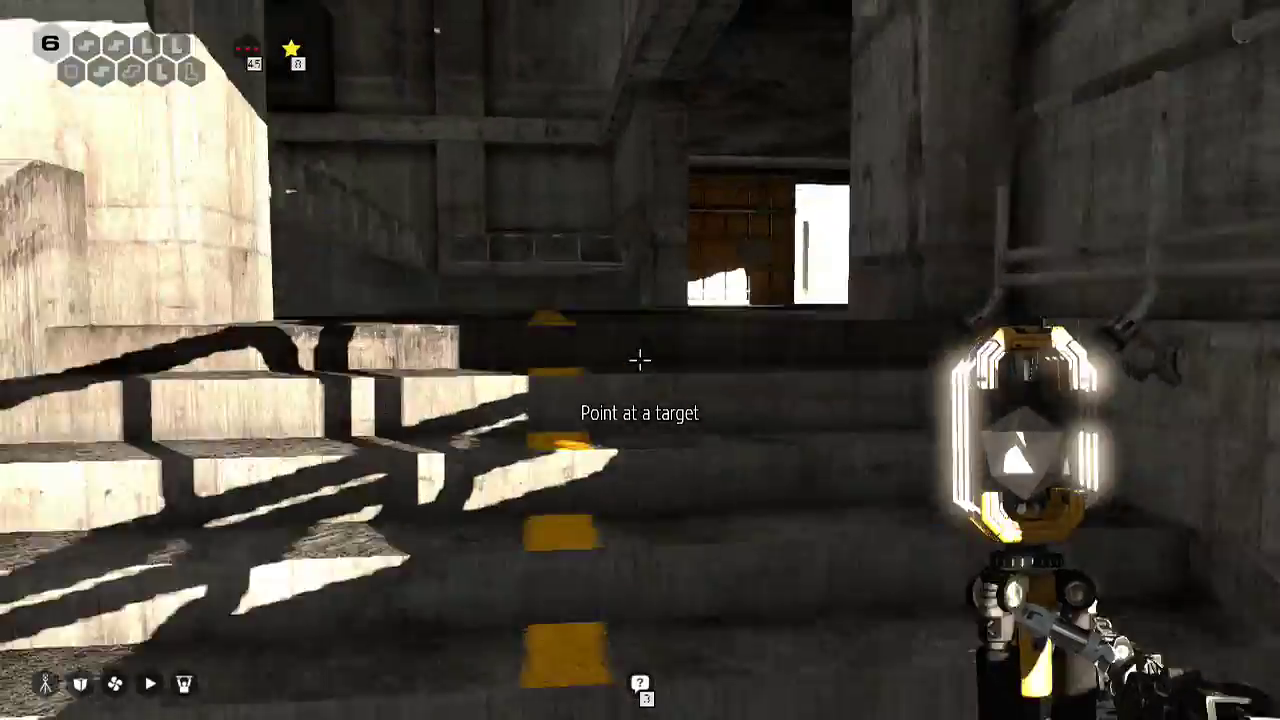
{"action": "key", "text": "w"}
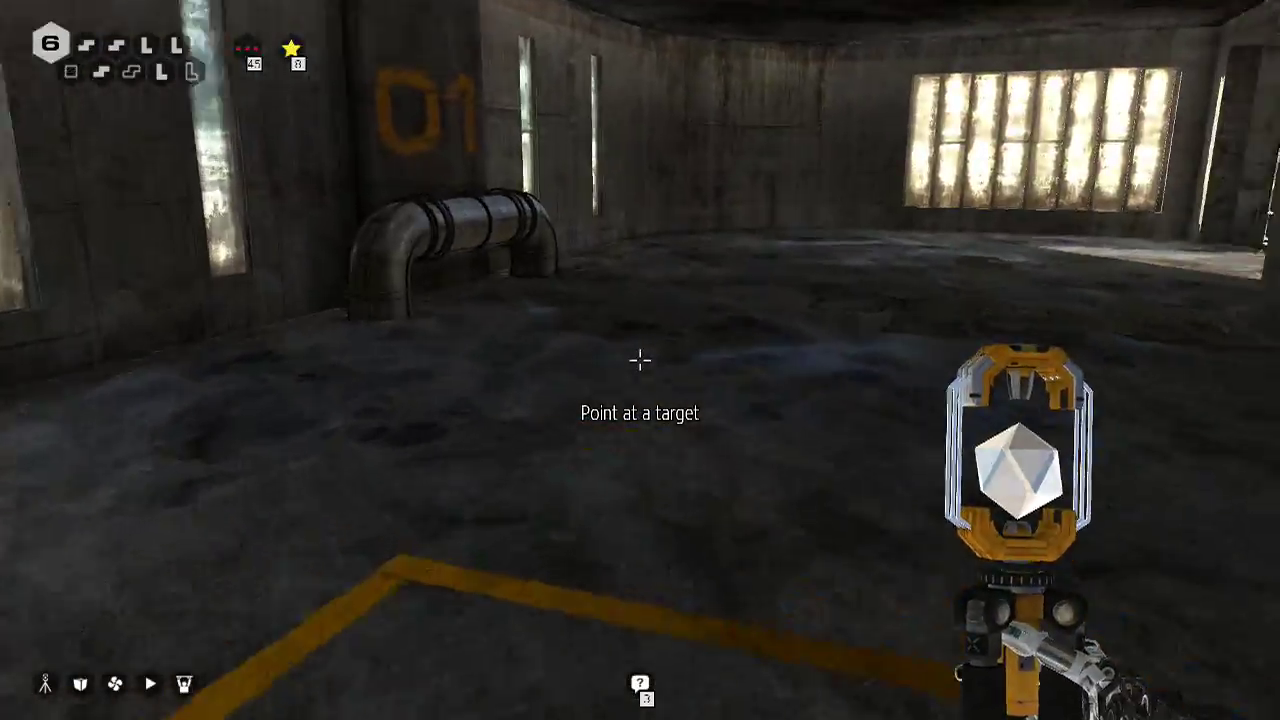
{"action": "key", "text": "w"}
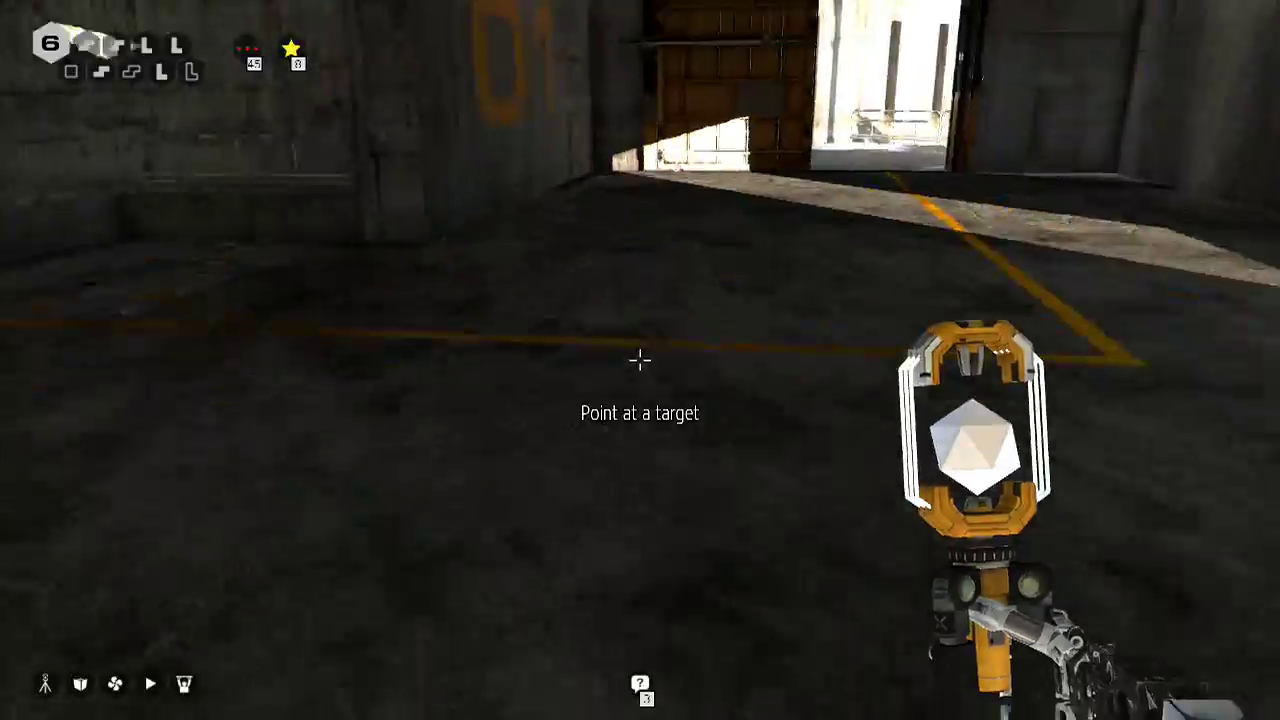
{"action": "key", "text": "w"}
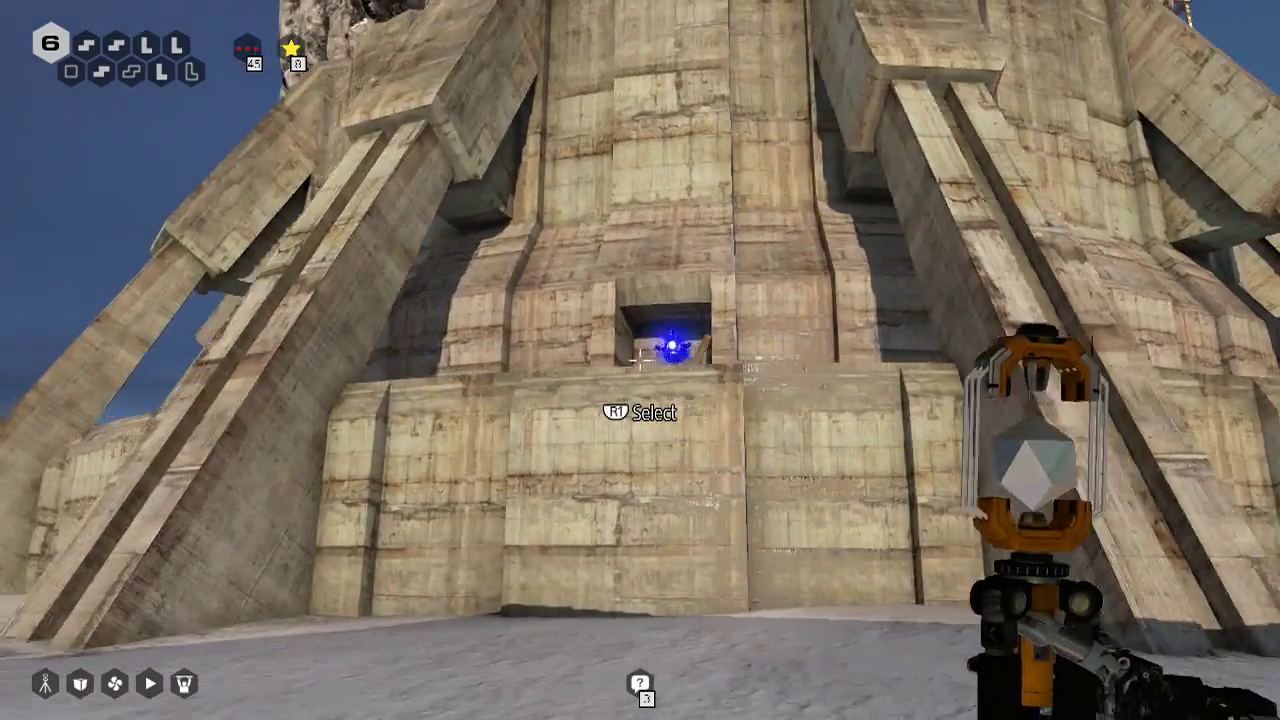
Link the connector to the blue receiver and carry the tripod toward the building
{"action": "left_click", "coordinate": [640, 360]}
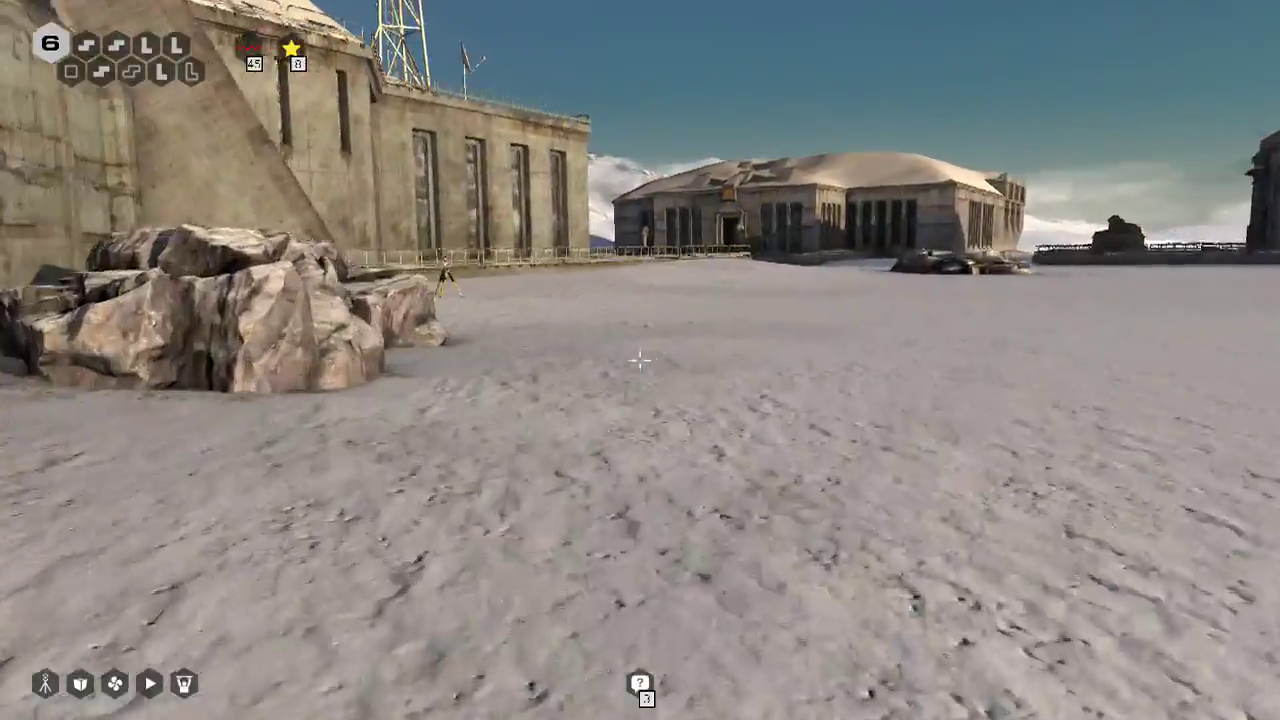
{"action": "left_click", "coordinate": [640, 360]}
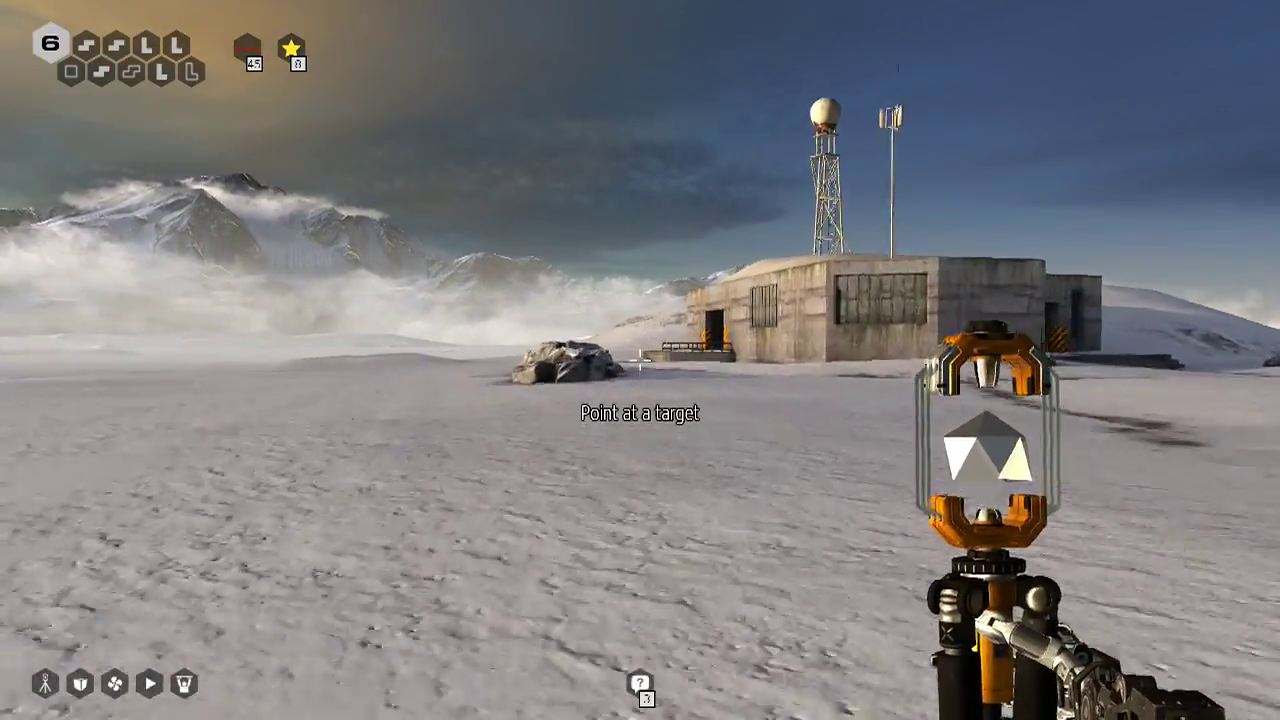
{"action": "key", "text": "w"}
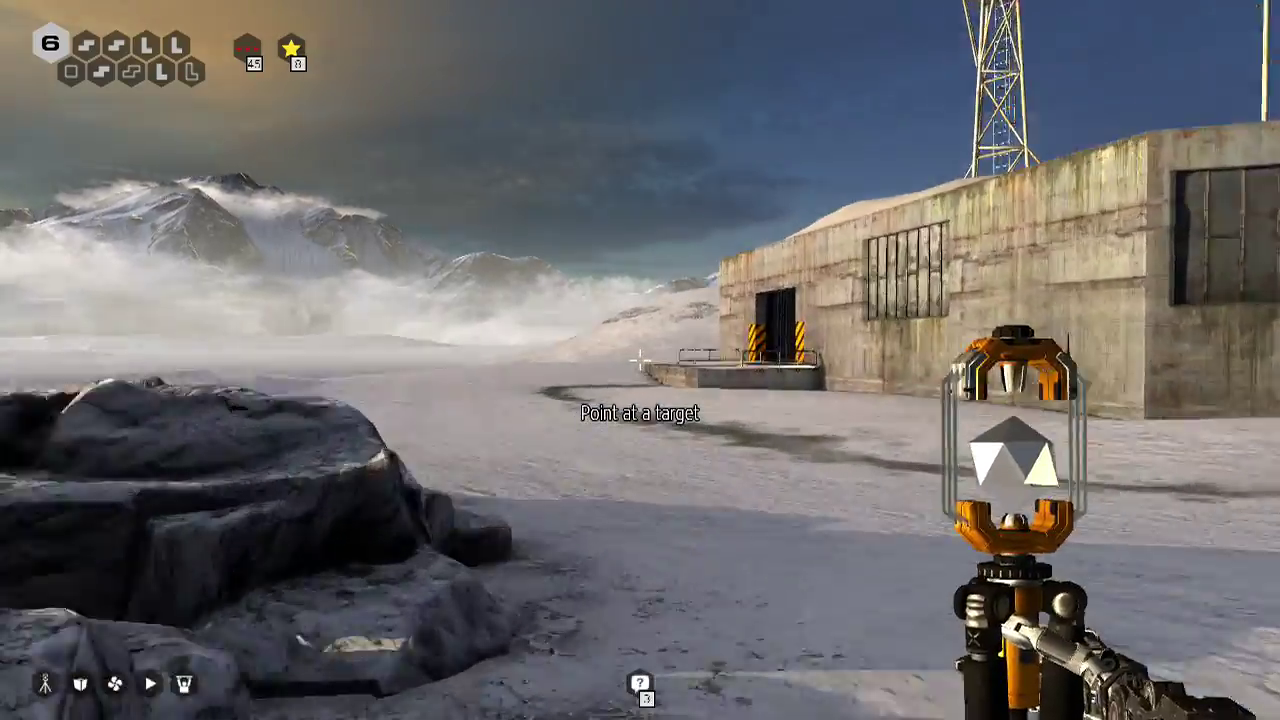
{"action": "key", "text": "w"}
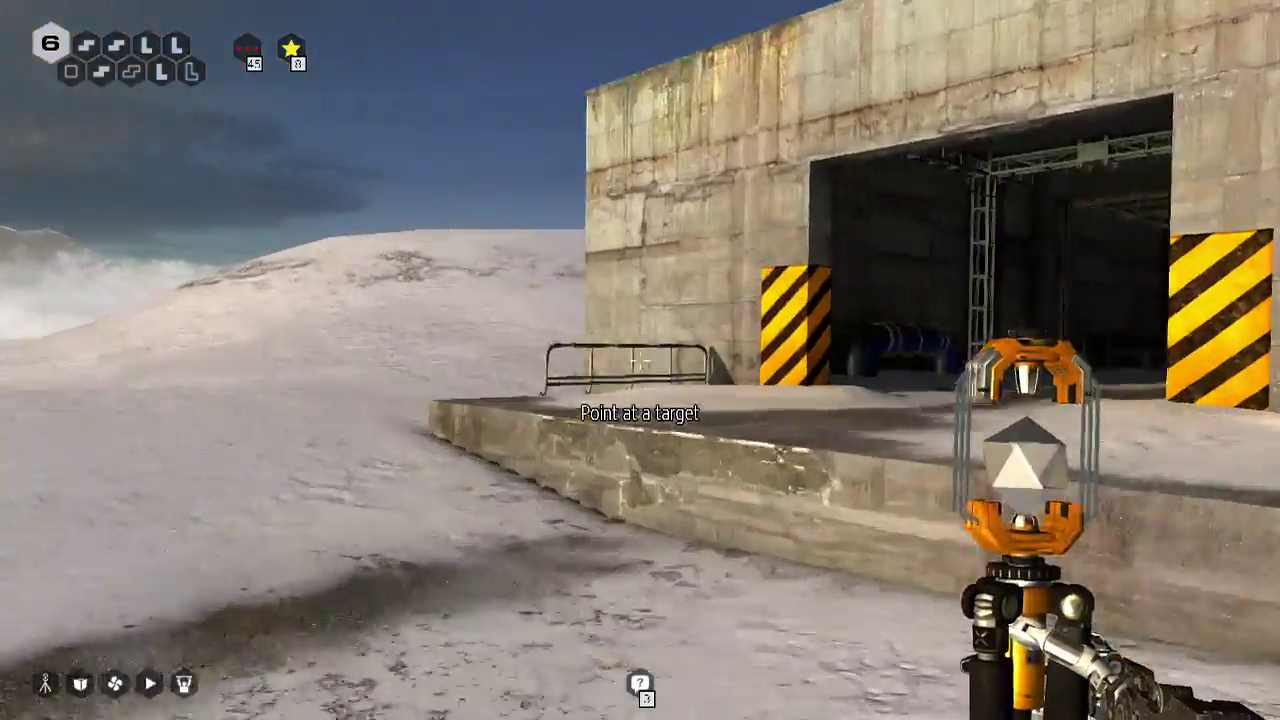
Link the connector to the first laser target and set it down to relay the beam
{"action": "key", "text": "s"}
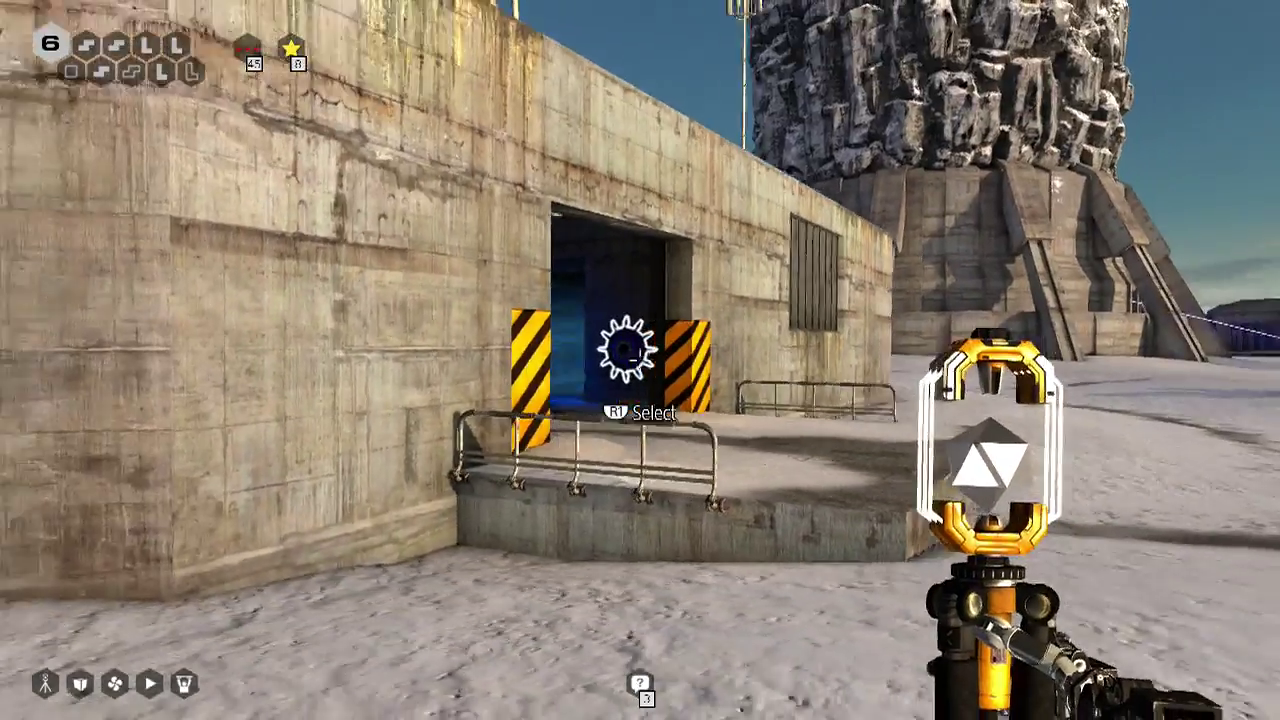
{"action": "left_click", "coordinate": [655, 352]}
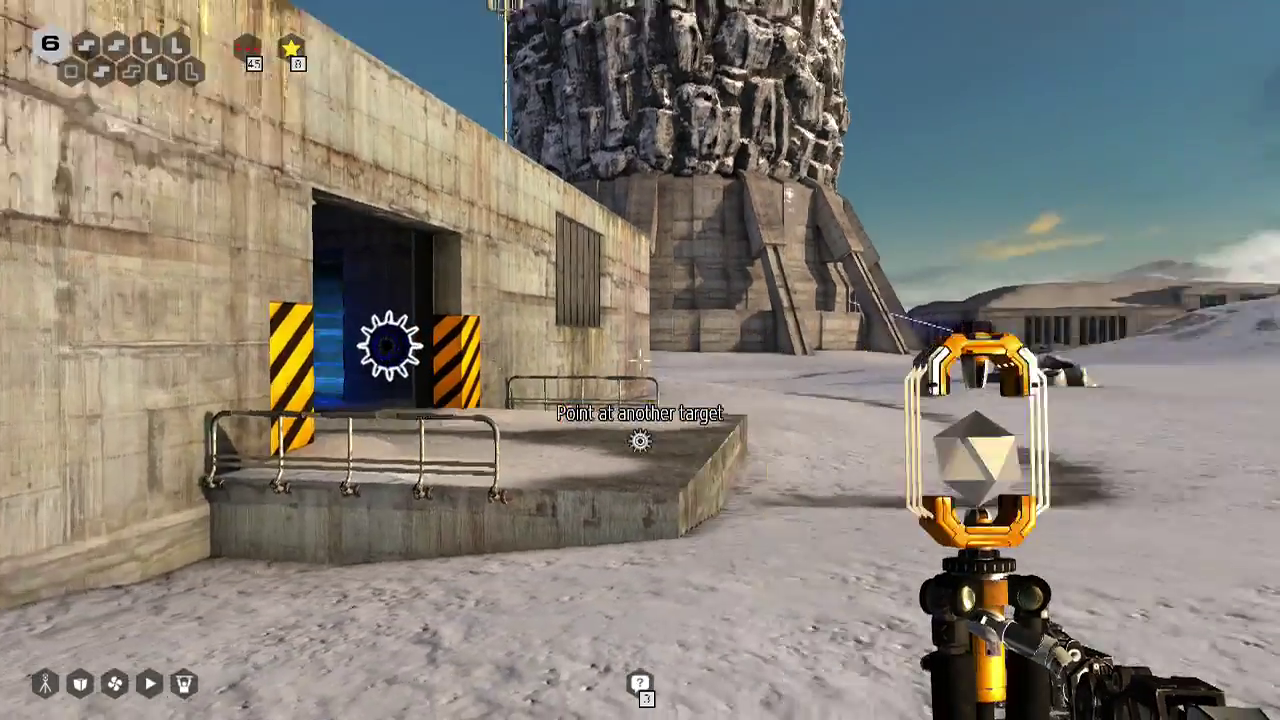
{"action": "left_click", "coordinate": [640, 440]}
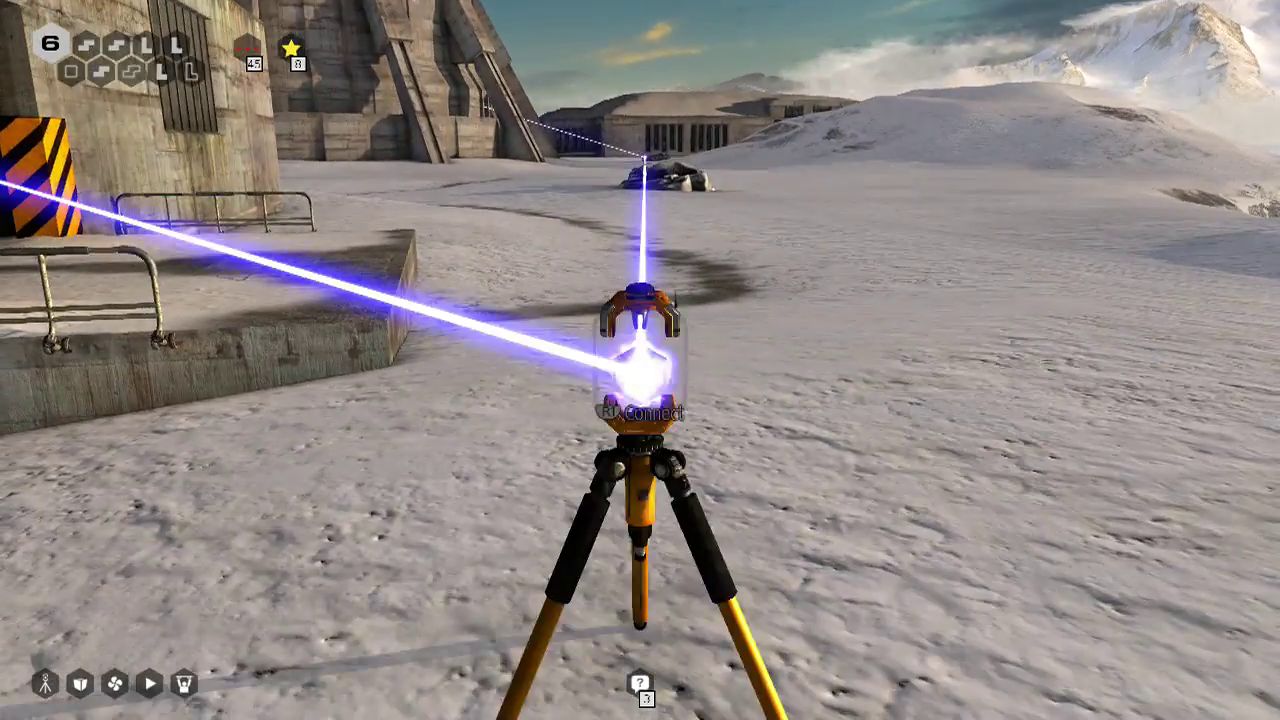
{"action": "key", "text": "w"}
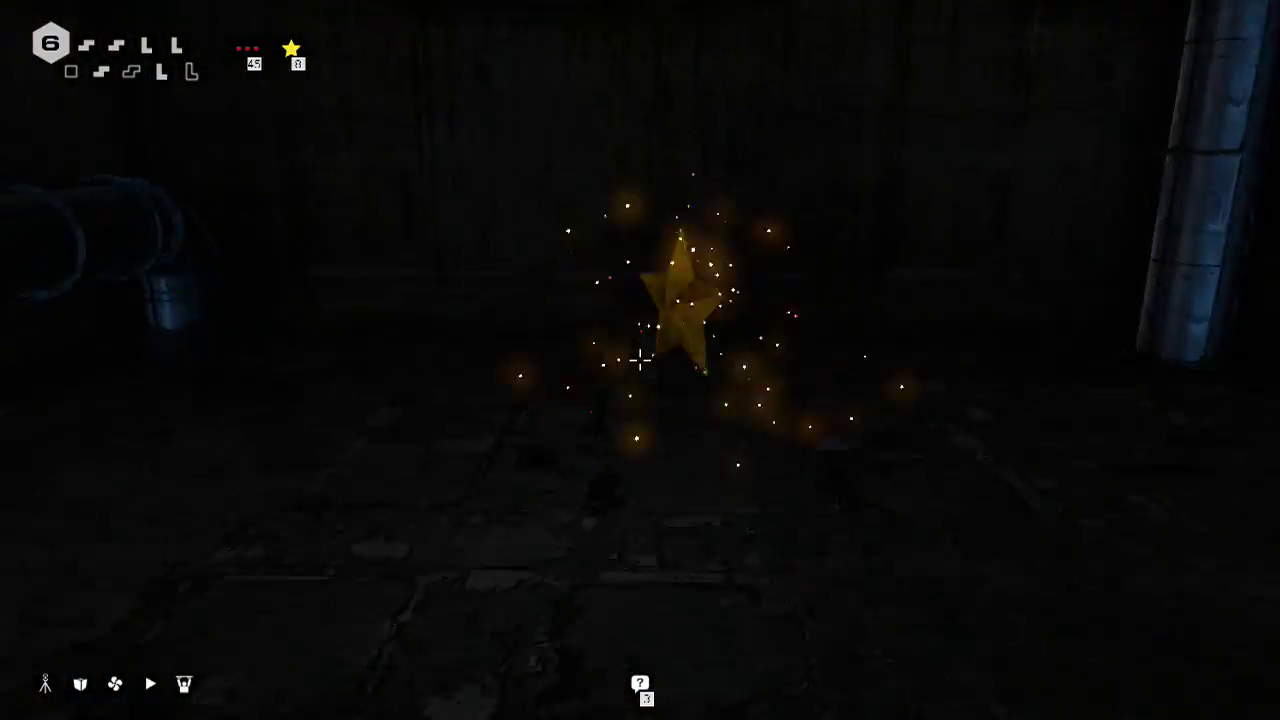
Collect the golden star and walk out onto the snow beneath the tower
{"action": "key", "text": "w"}
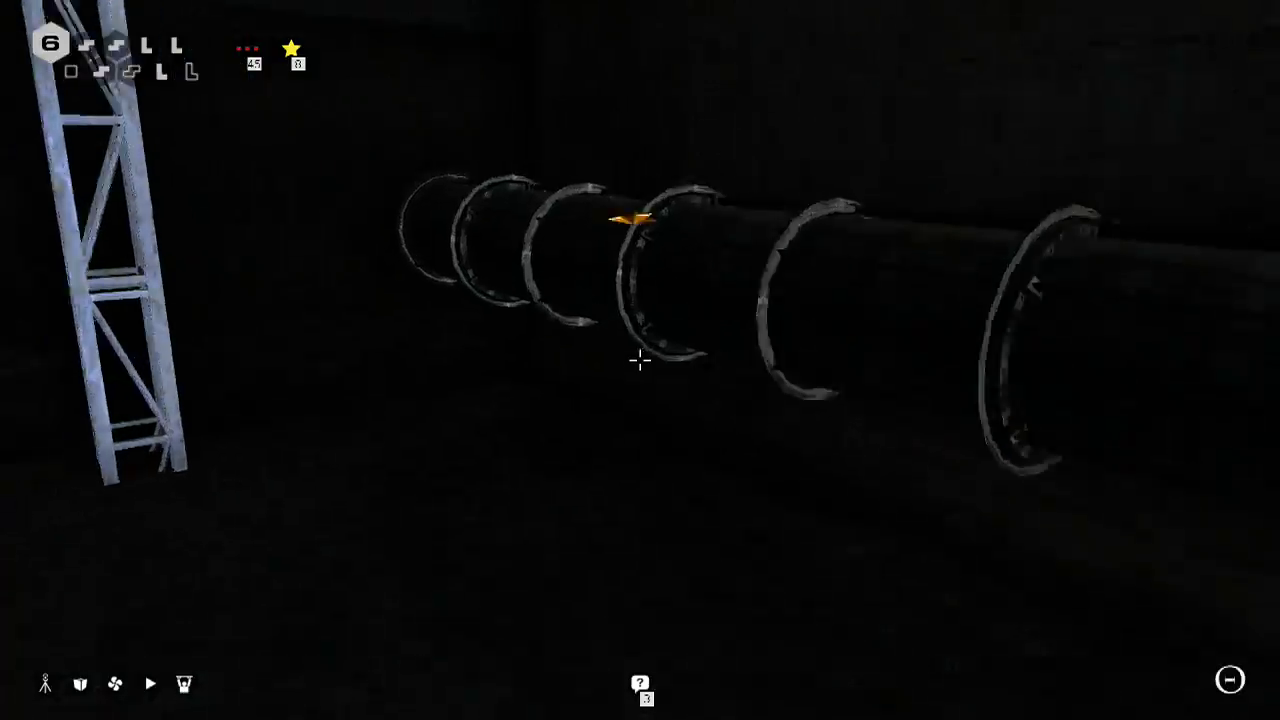
{"action": "key", "text": "w"}
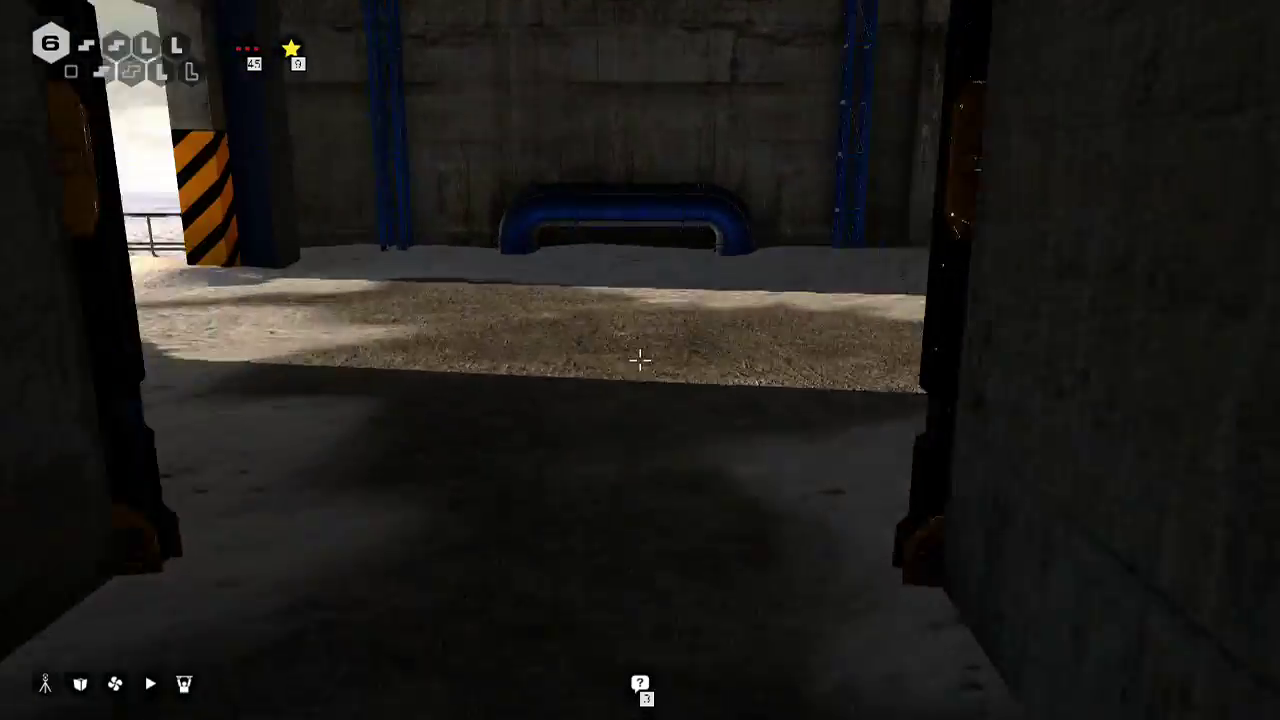
{"action": "key", "text": "w"}
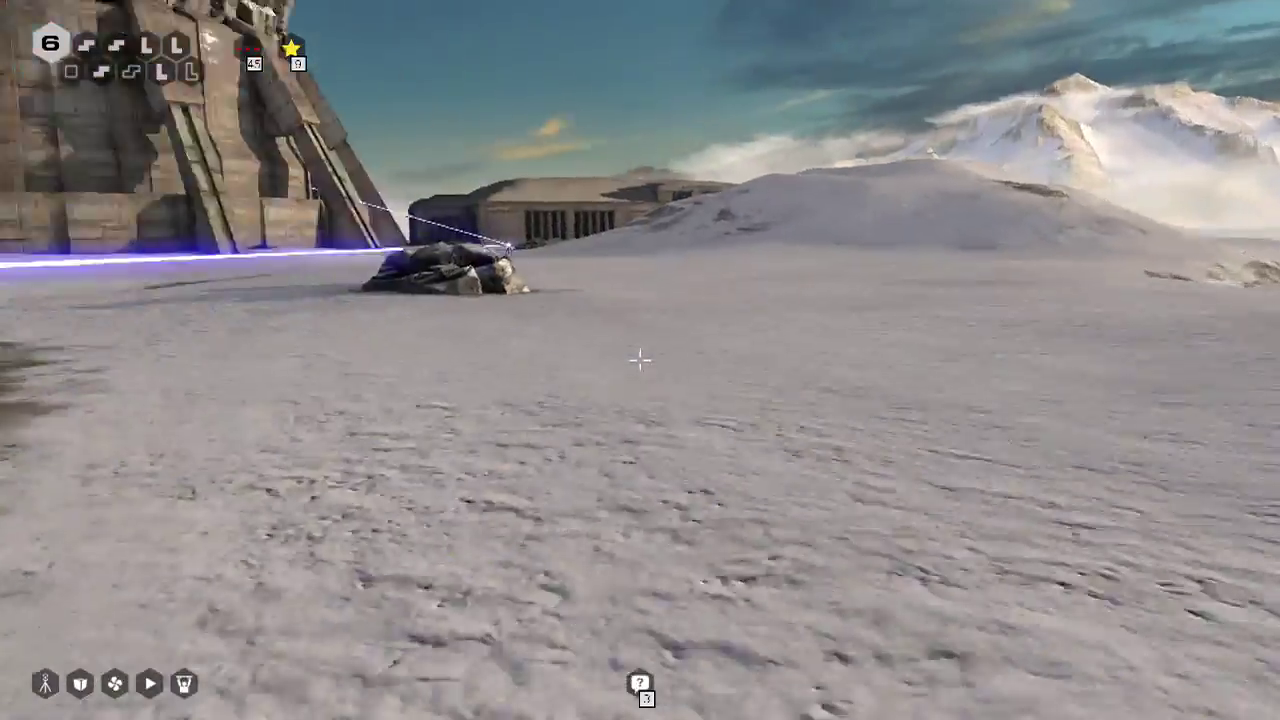
{"action": "key", "text": "w"}
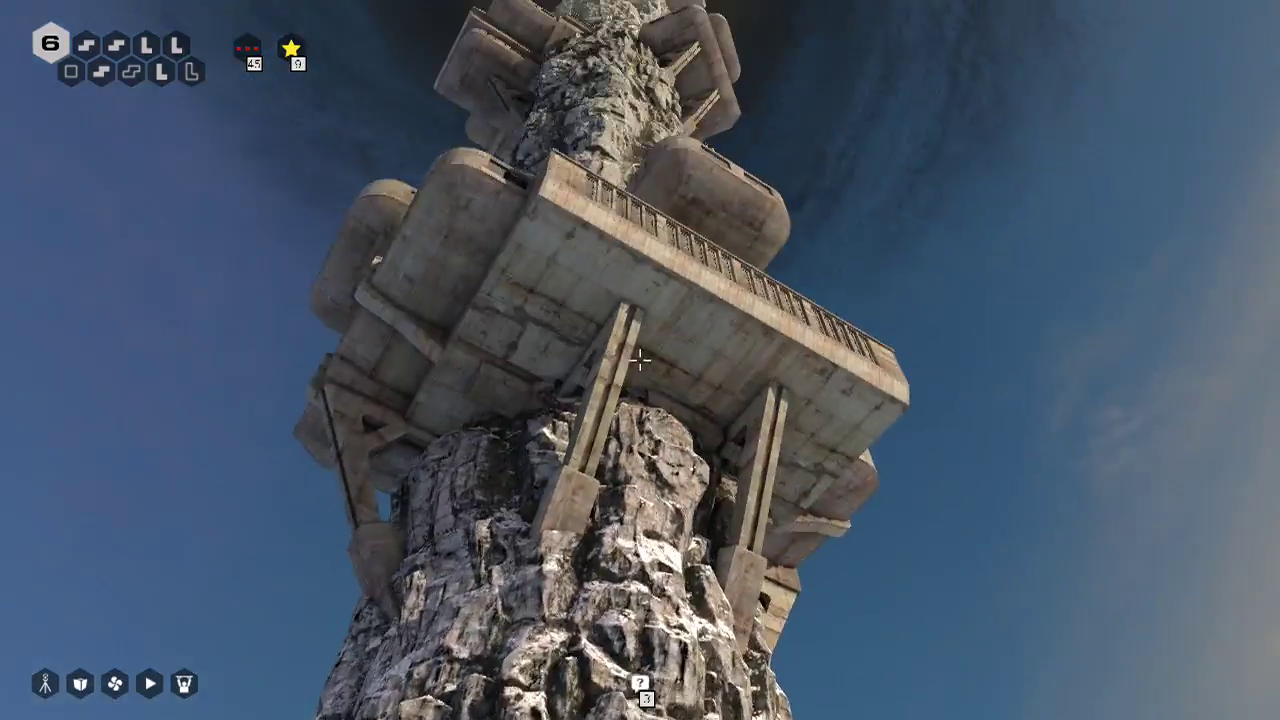
Cross the snowfield past the tower base into the concrete building with stairs
{"action": "key", "text": "w"}
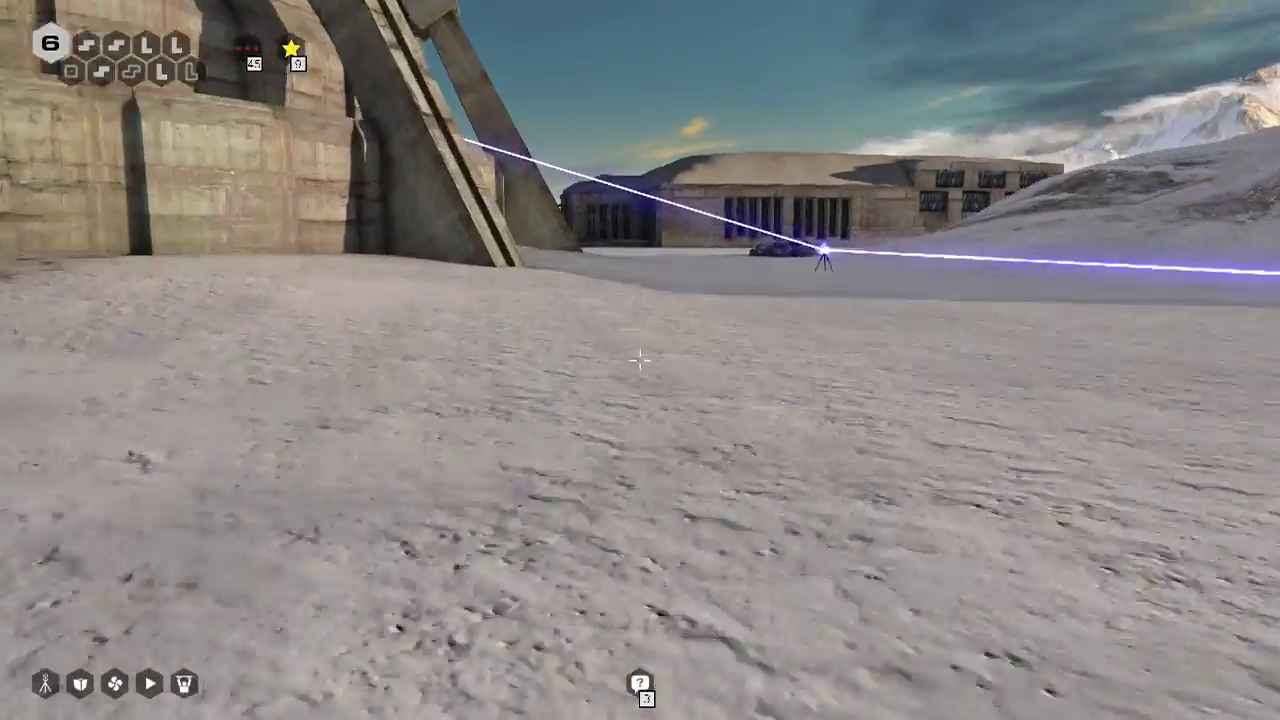
{"action": "key", "text": "w"}
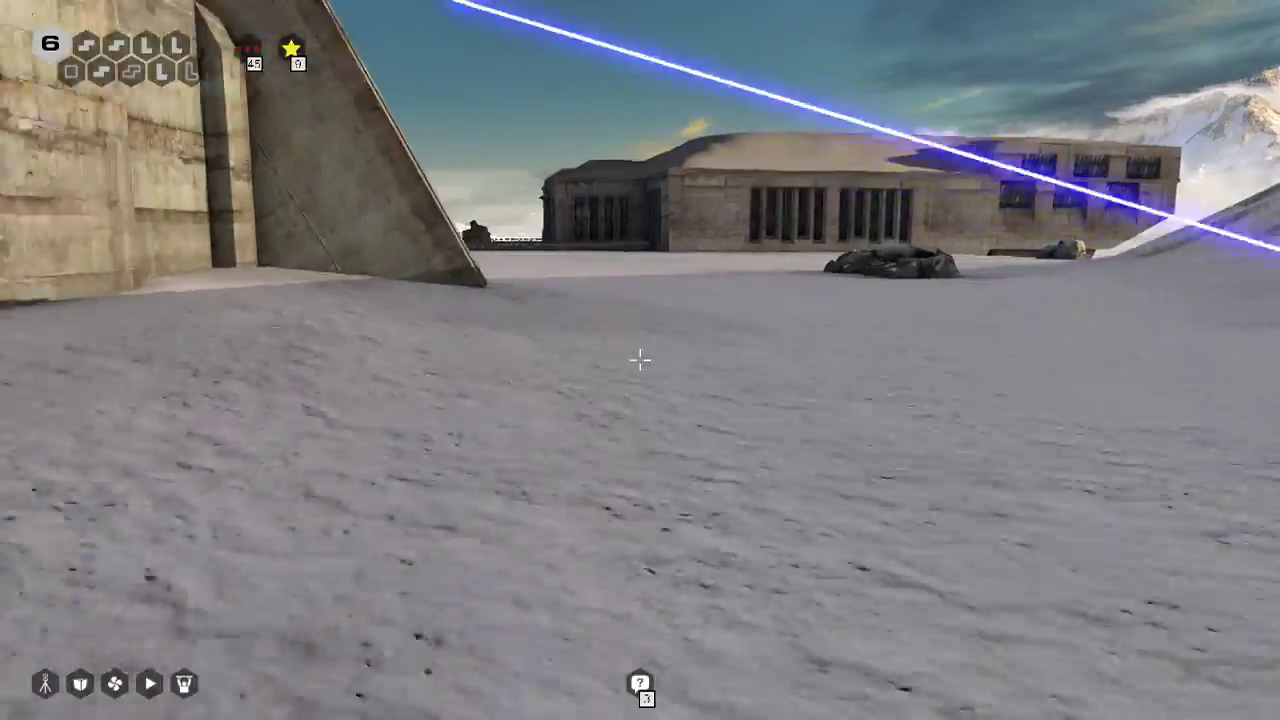
{"action": "key", "text": "w"}
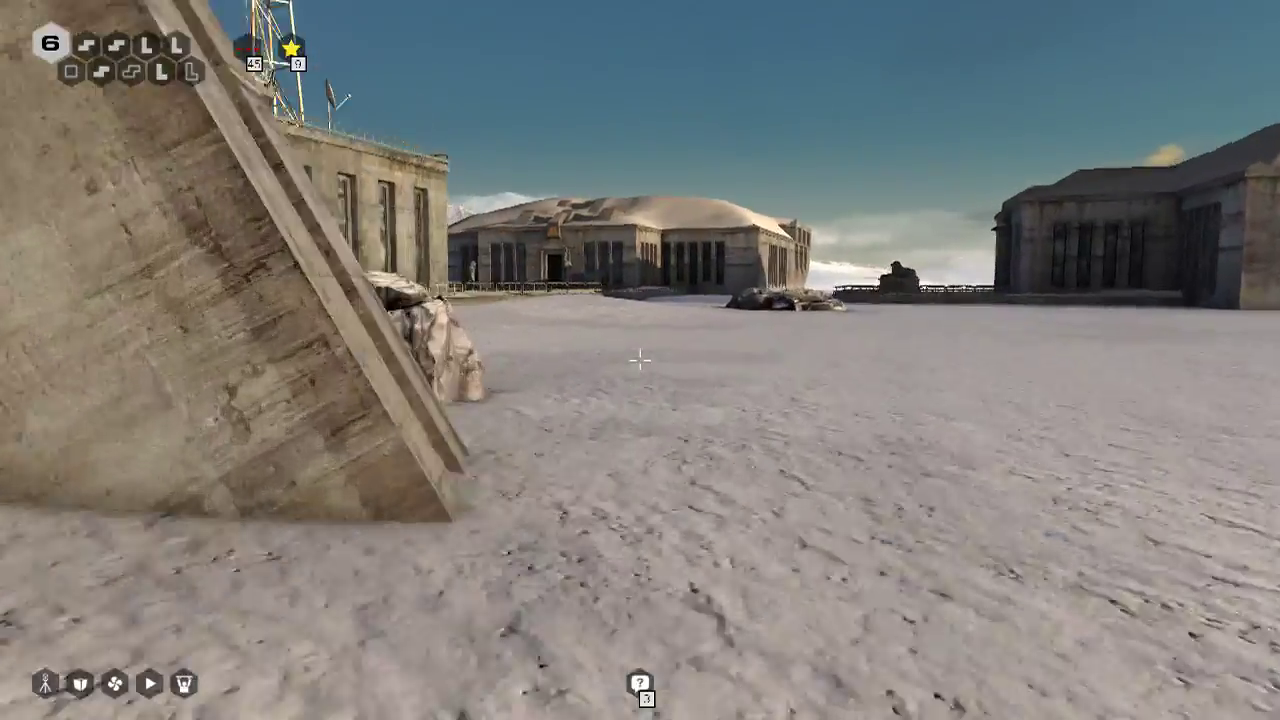
{"action": "key", "text": "w"}
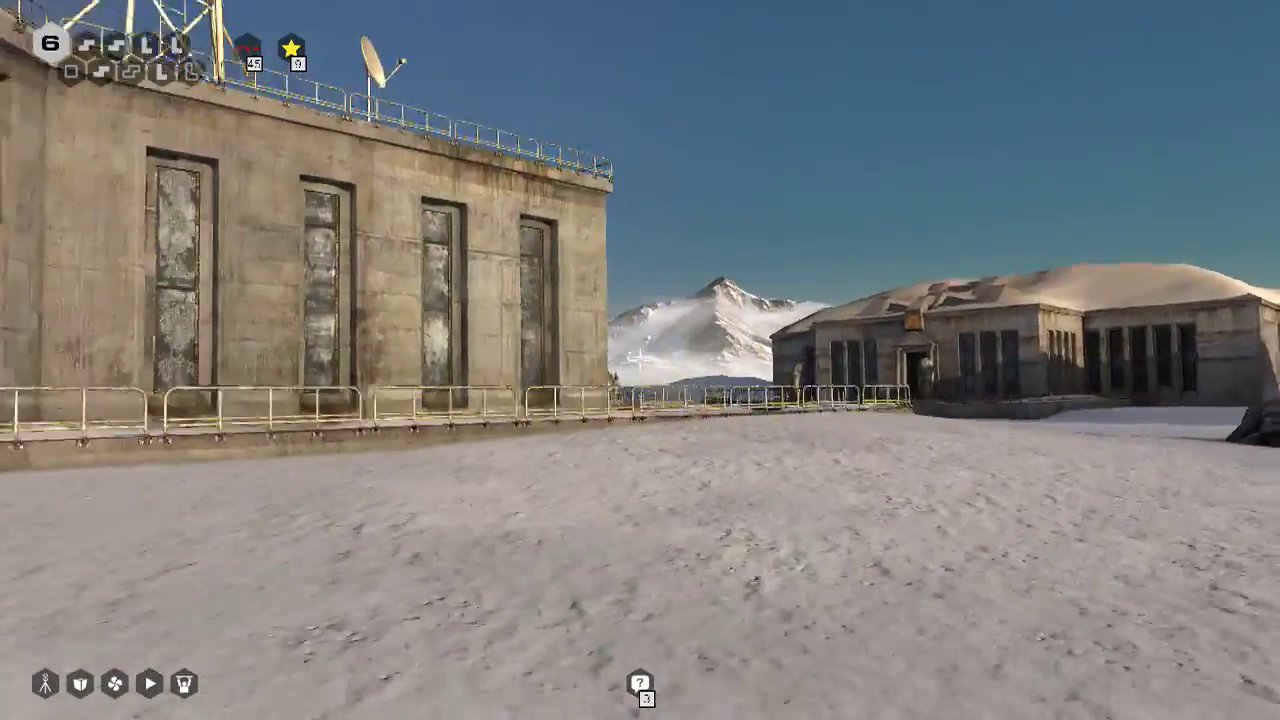
{"action": "key", "text": "w"}
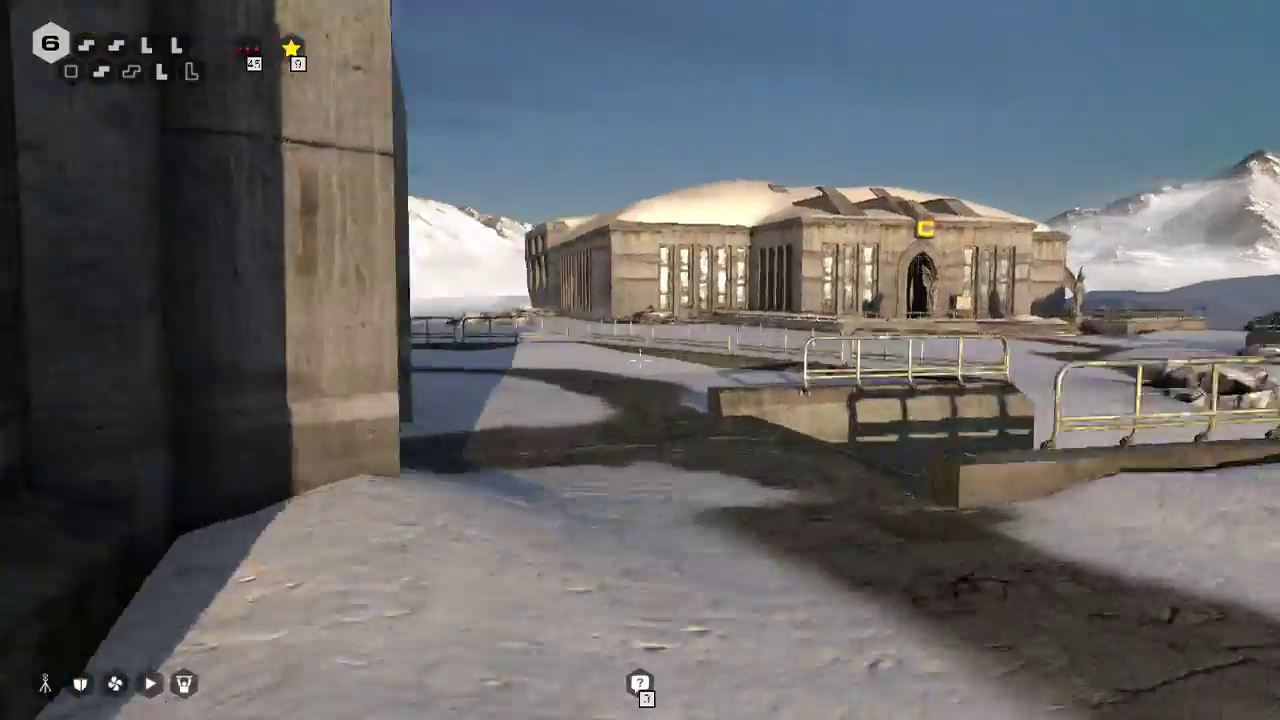
{"action": "key", "text": "w"}
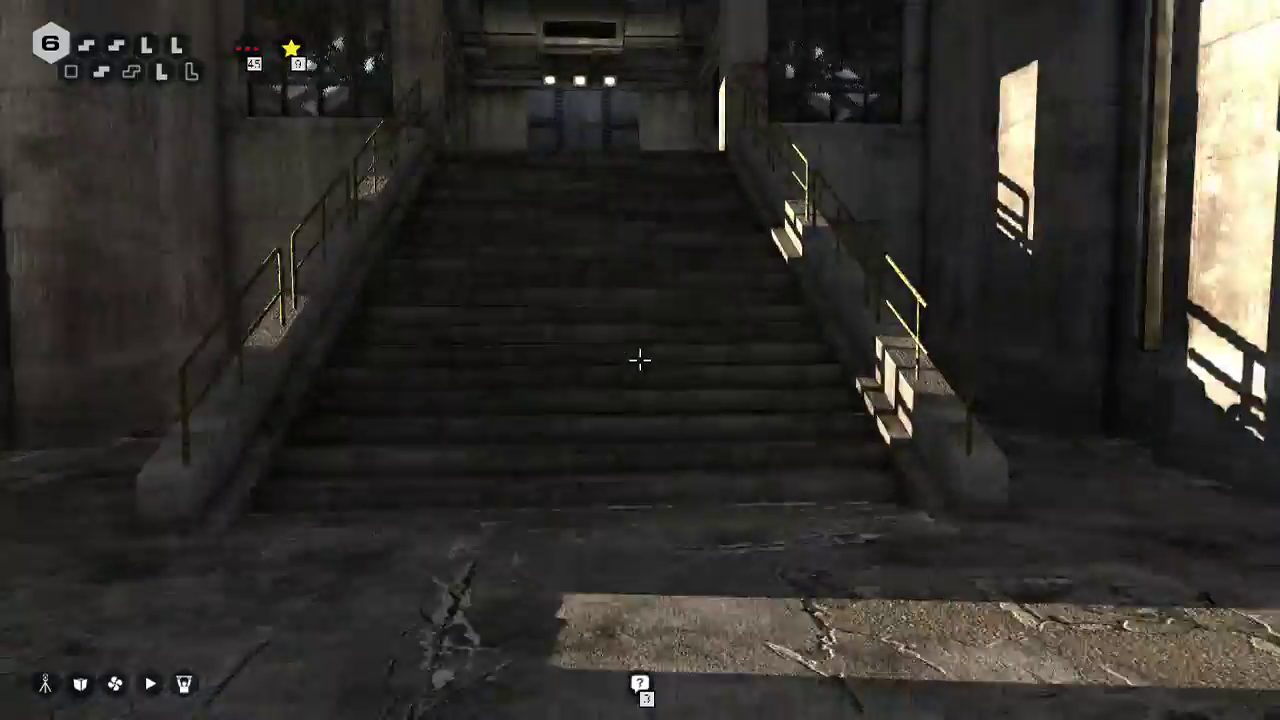
Climb the stairs, call the lift, and walk in once its doors open
{"action": "key", "text": "w"}
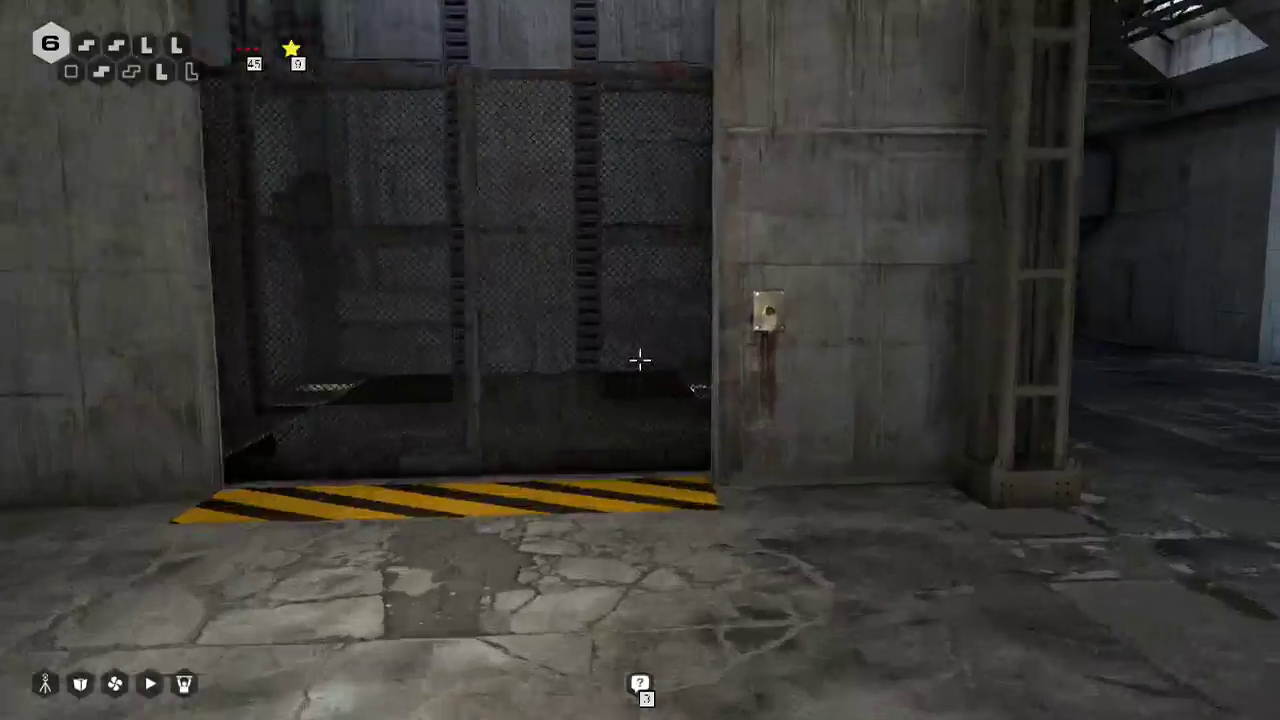
{"action": "key", "text": "w"}
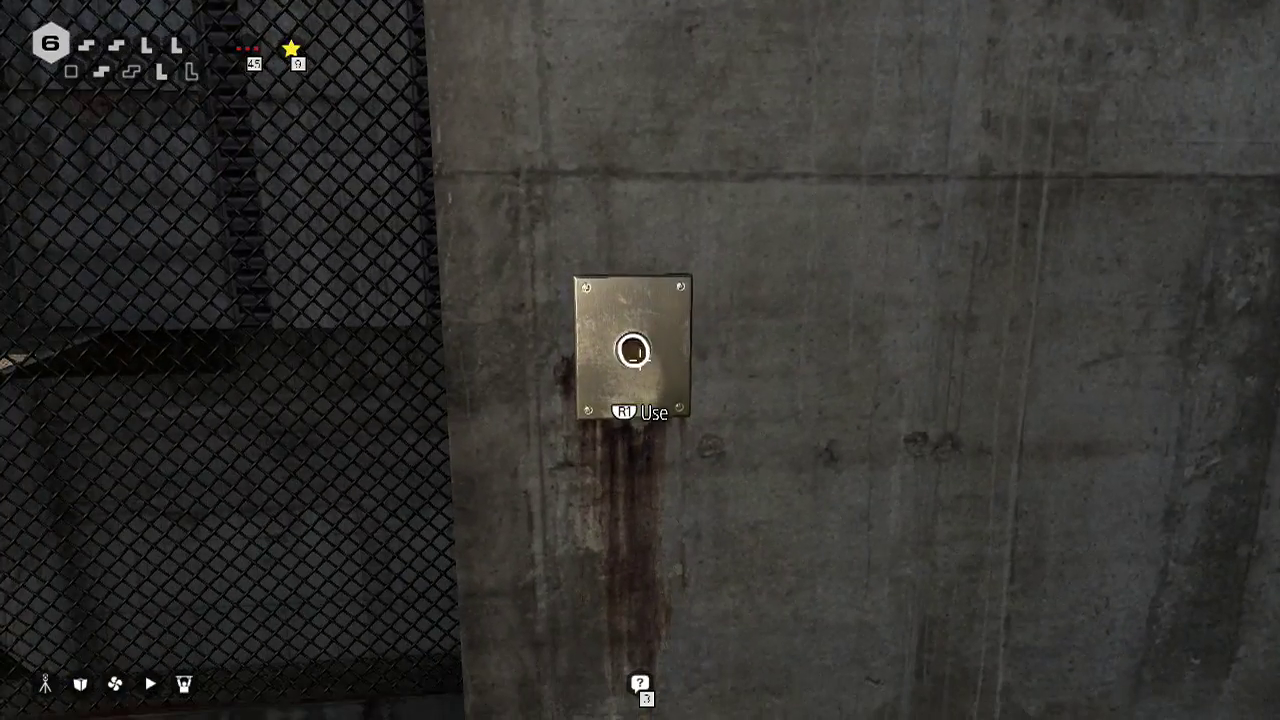
{"action": "key", "text": "s"}
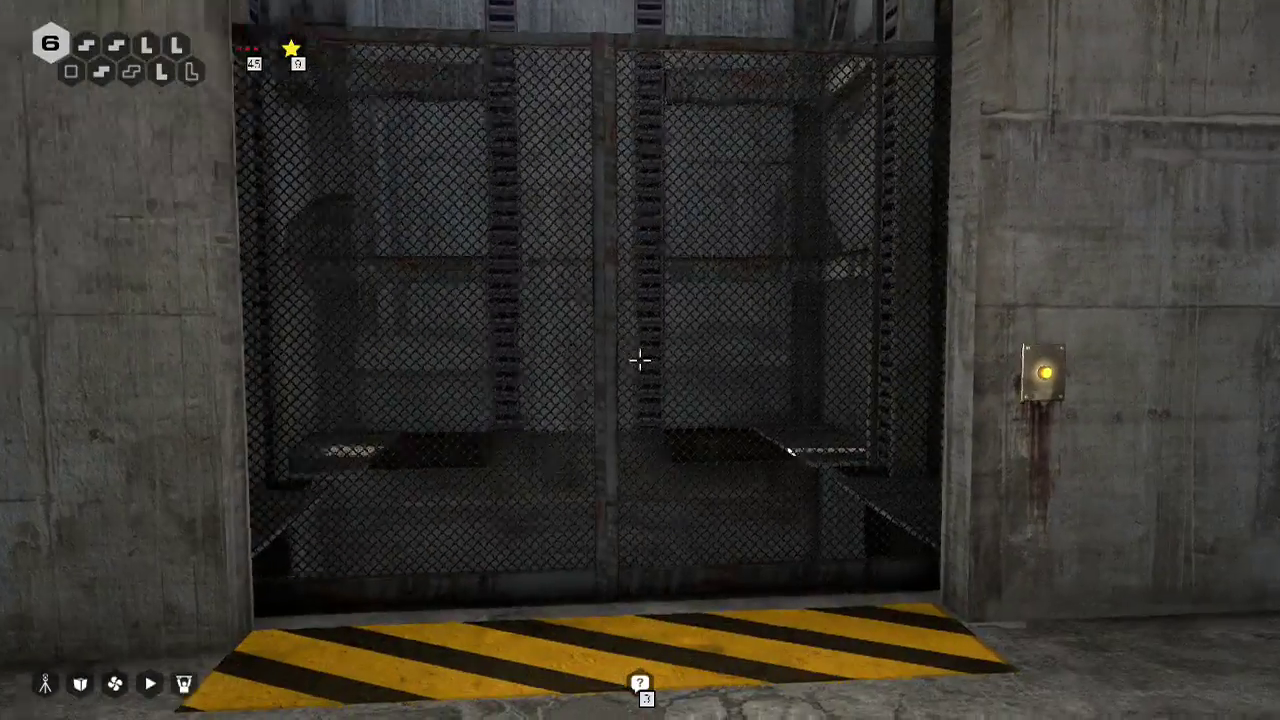
{"action": "key", "text": "w"}
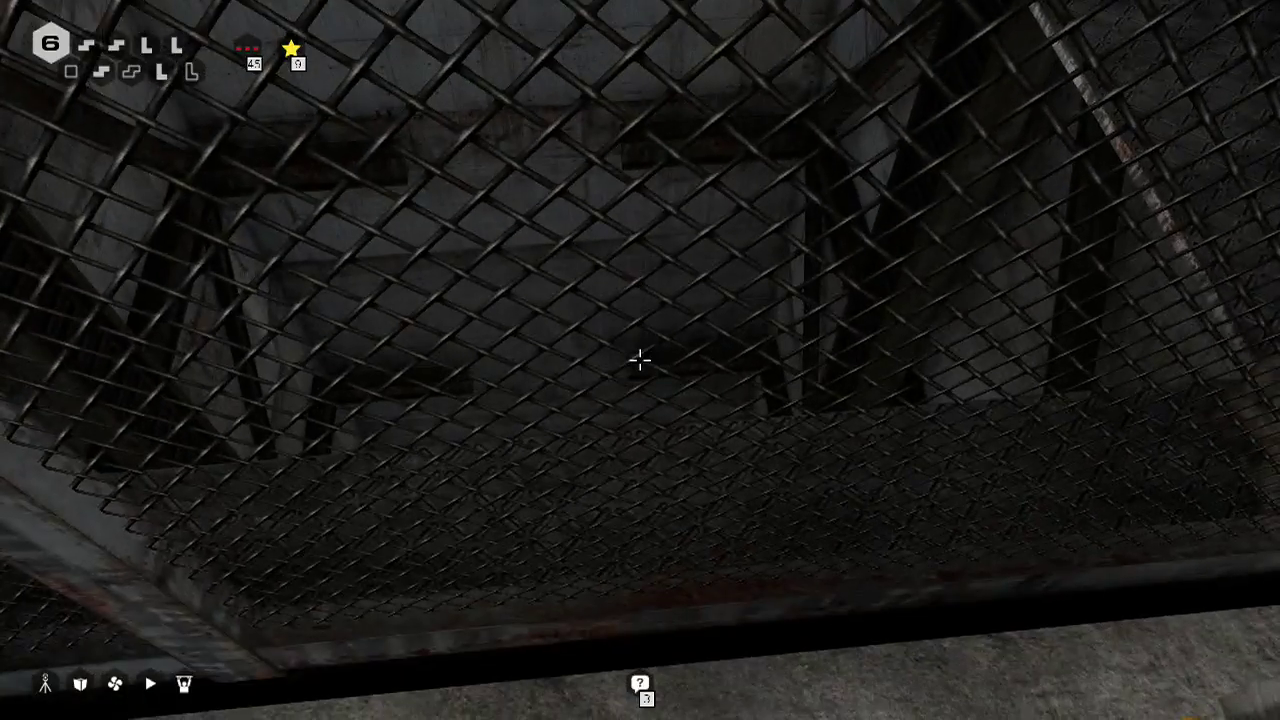
{"action": "key", "text": "s"}
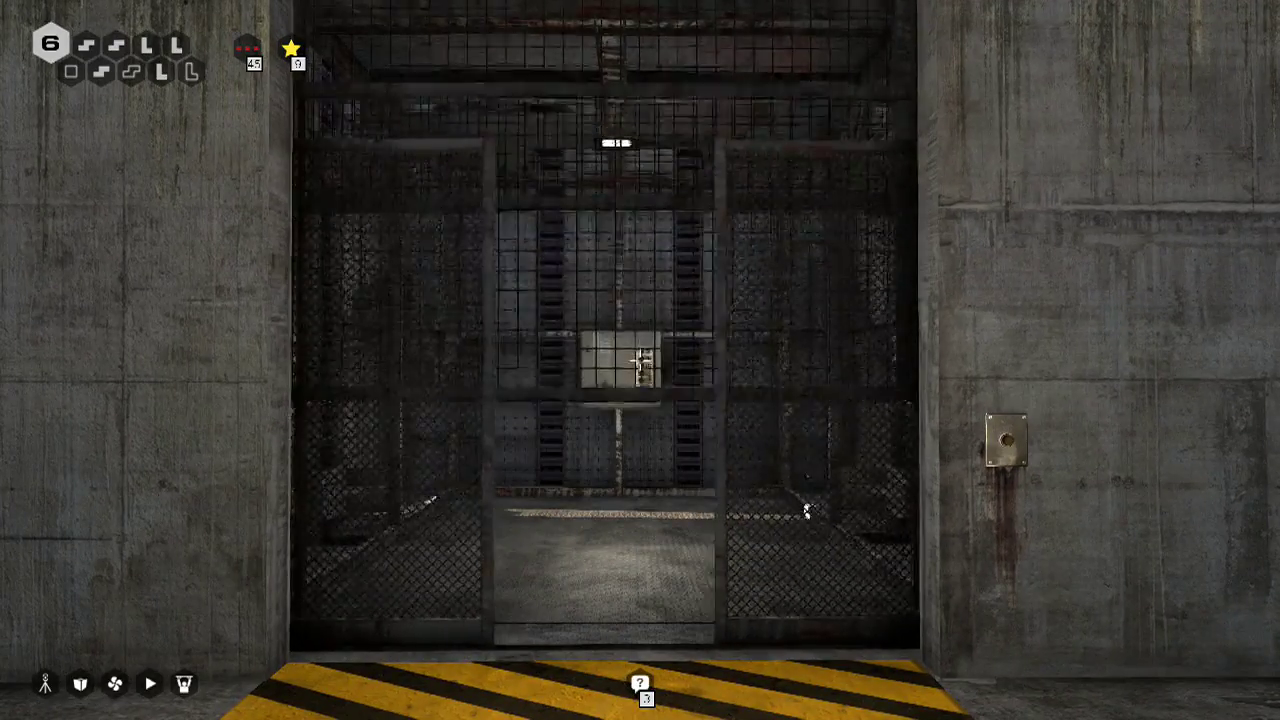
{"action": "key", "text": "w"}
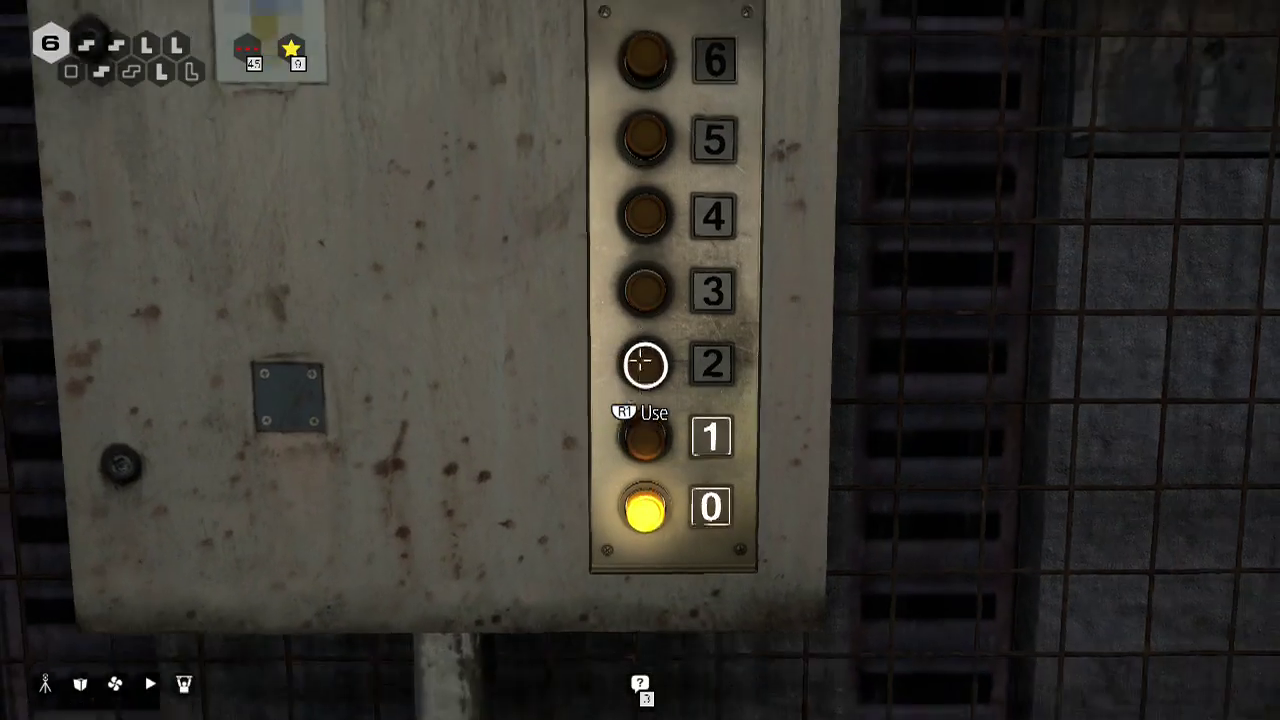
Select floor 1 on the lift panel, then cross the warehouse past the cages to the tripod connector
{"action": "left_click_drag", "start_coordinate": [645, 365], "coordinate": [645, 440]}
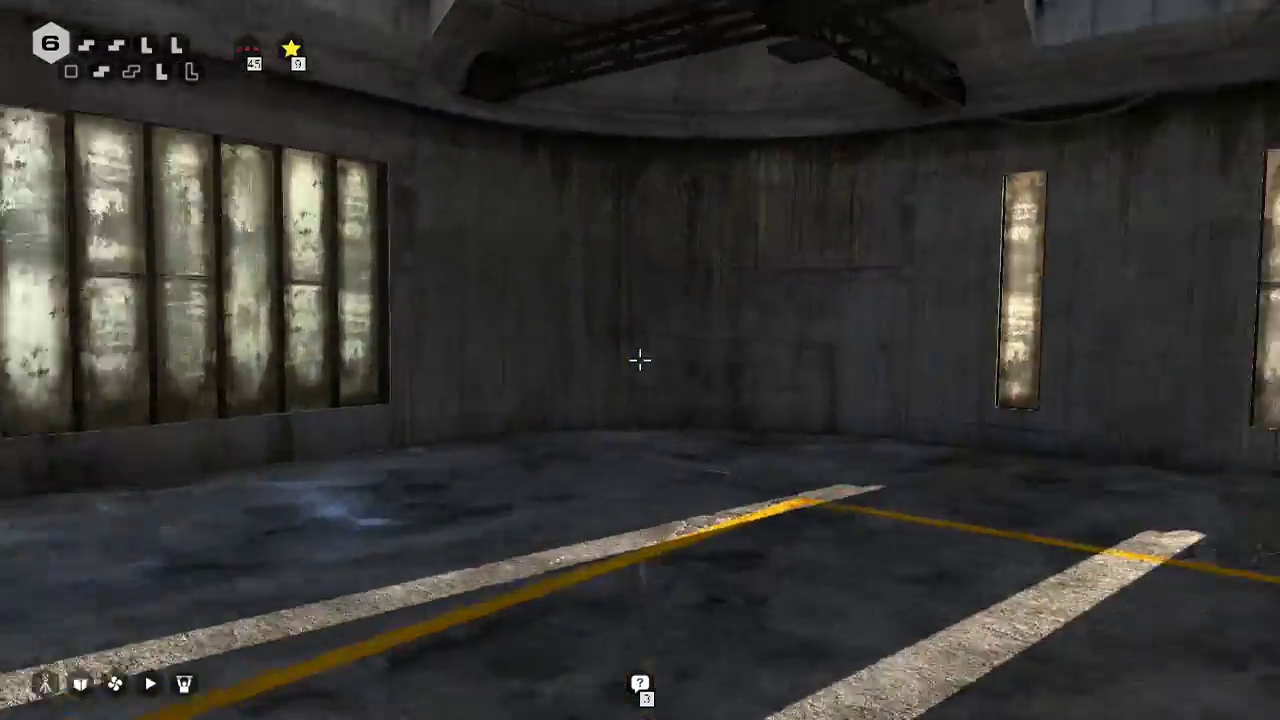
{"action": "key", "text": "w"}
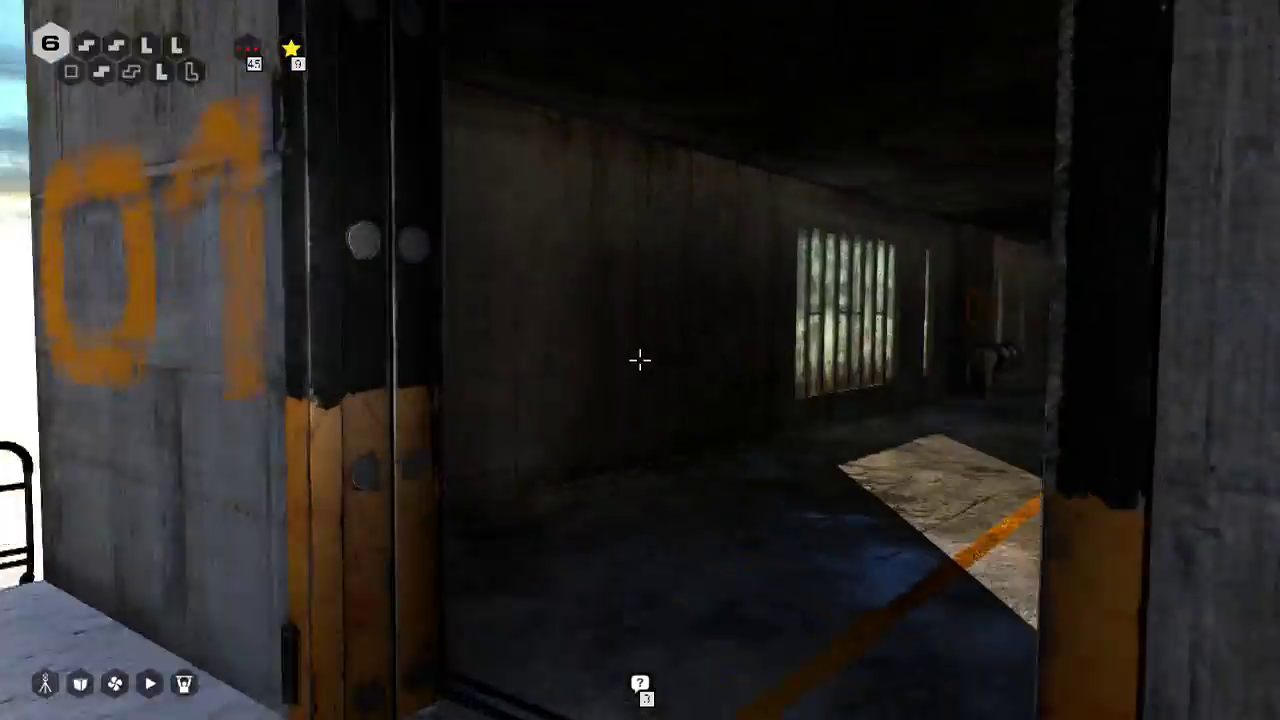
{"action": "key", "text": "w"}
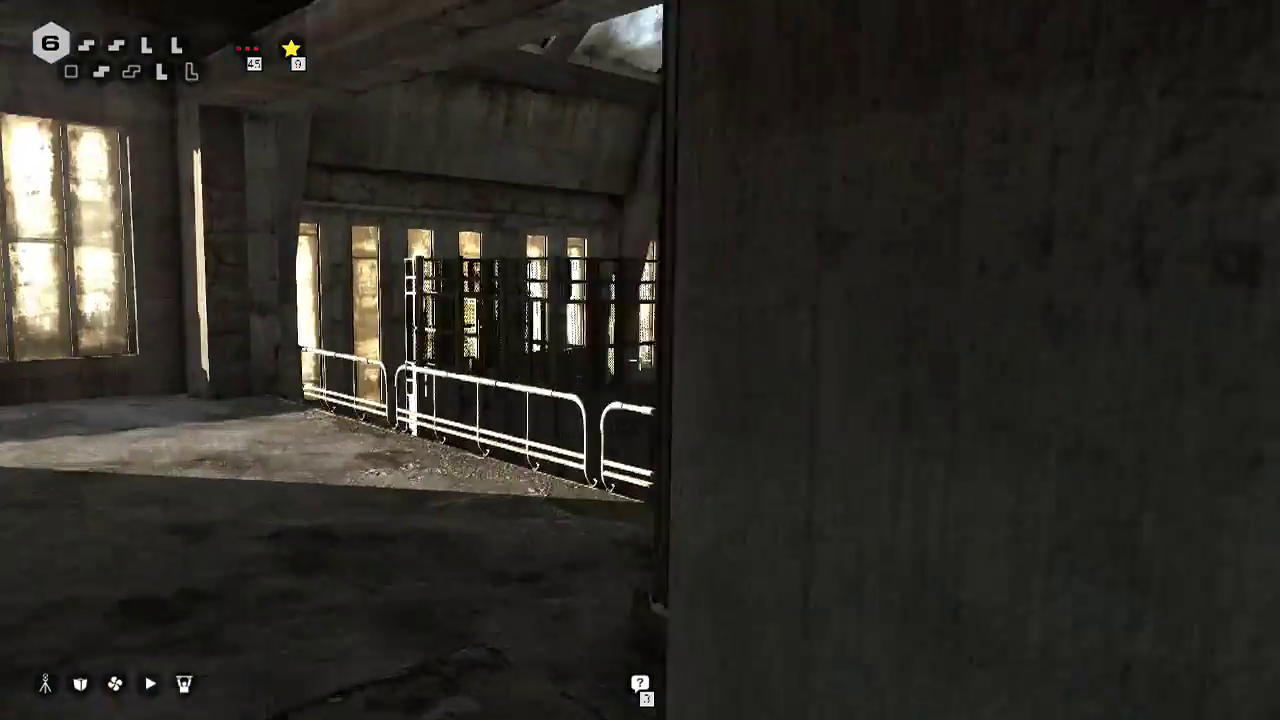
{"action": "key", "text": "w"}
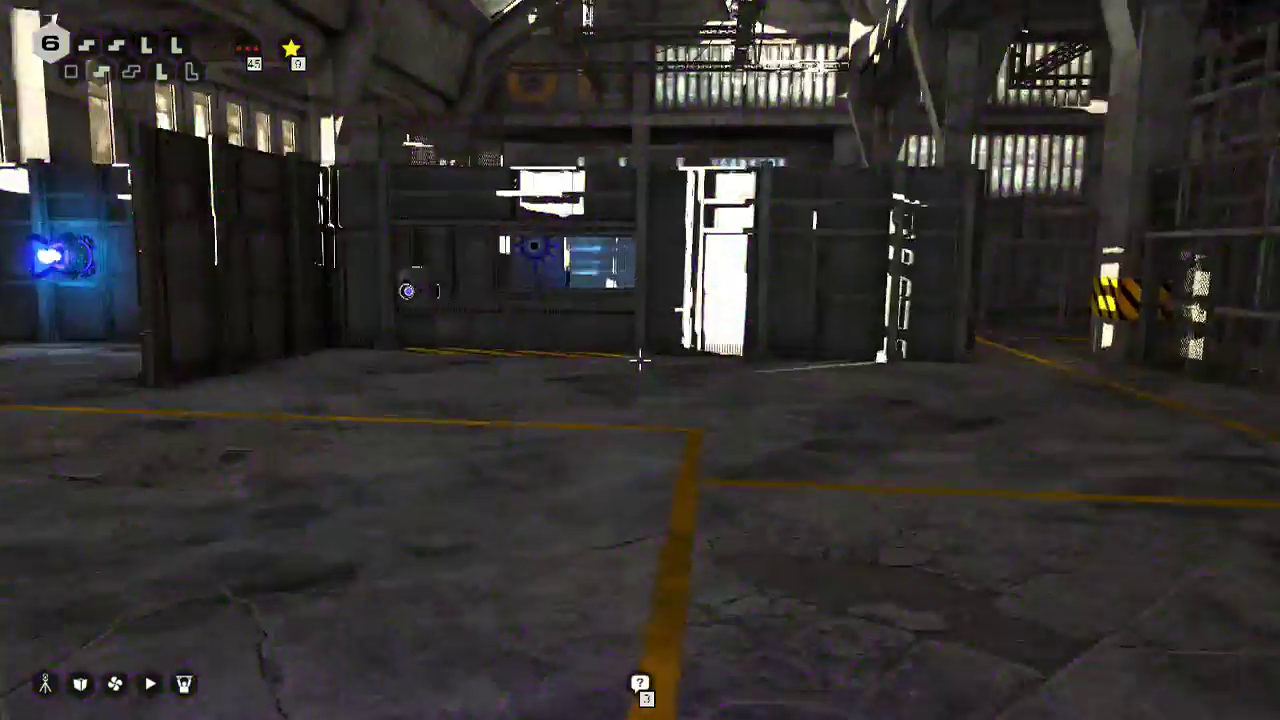
{"action": "key", "text": "w"}
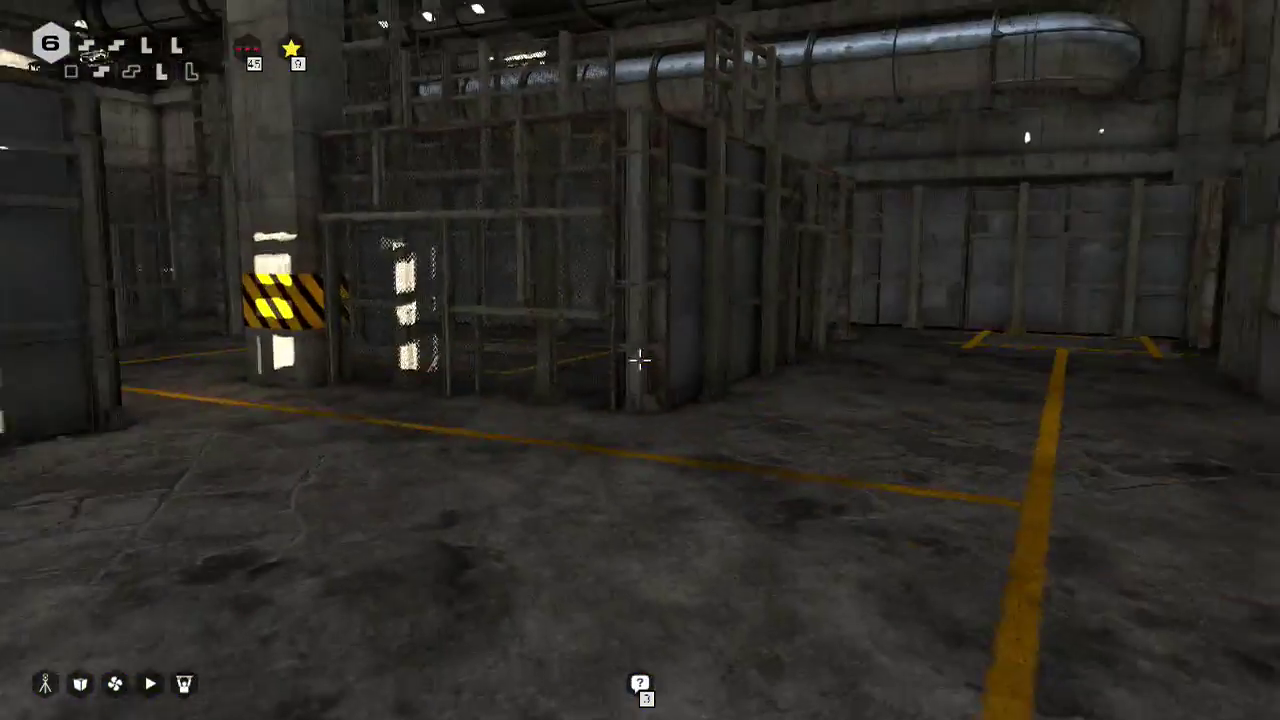
{"action": "key", "text": "w"}
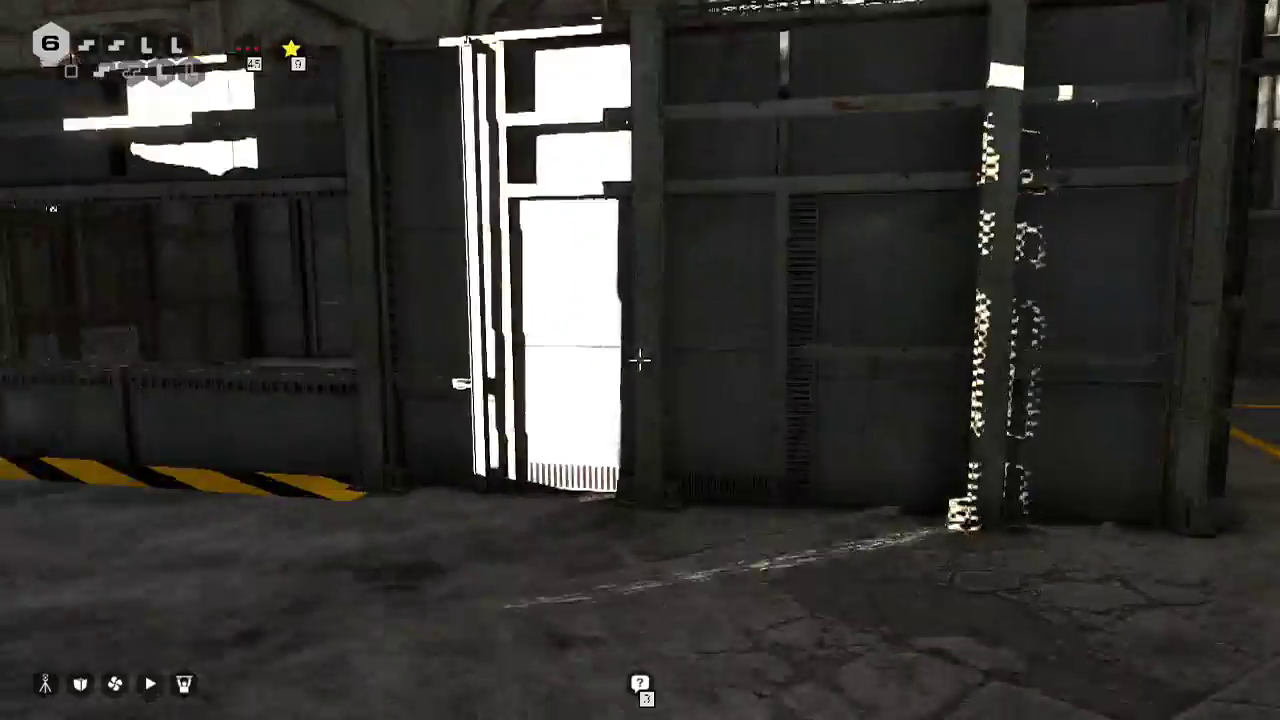
{"action": "key", "text": "w"}
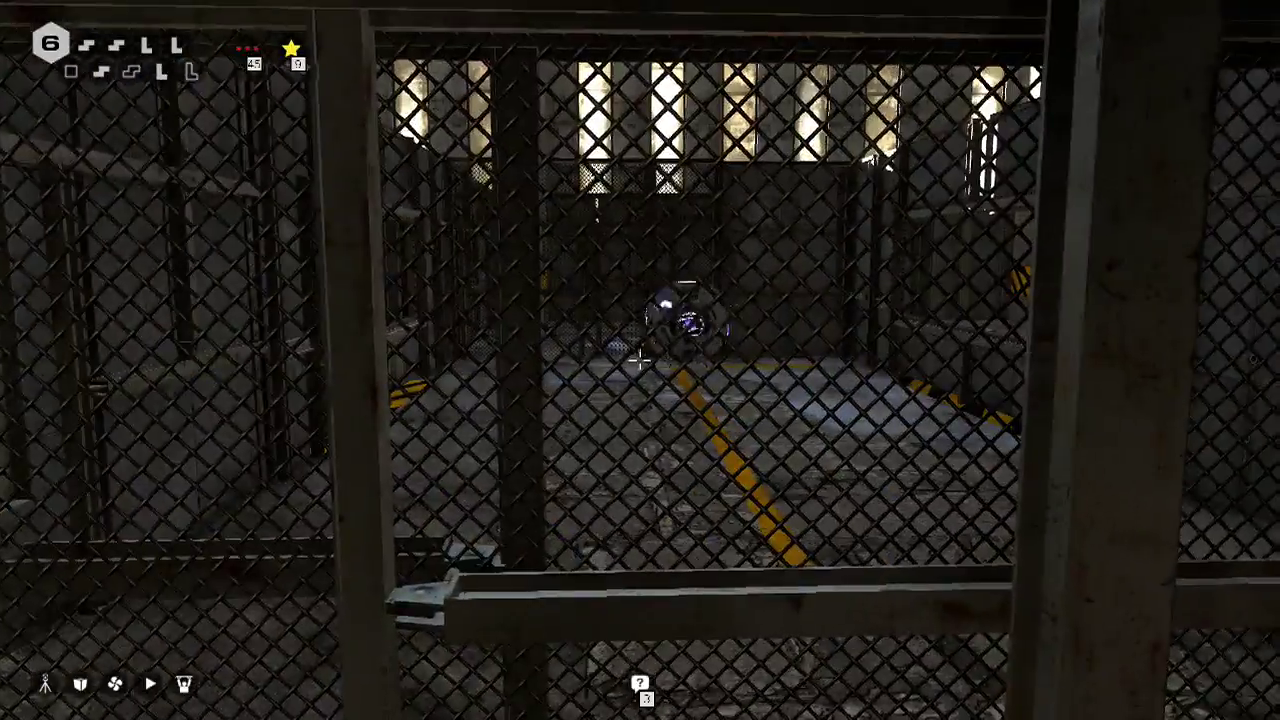
{"action": "key", "text": "w"}
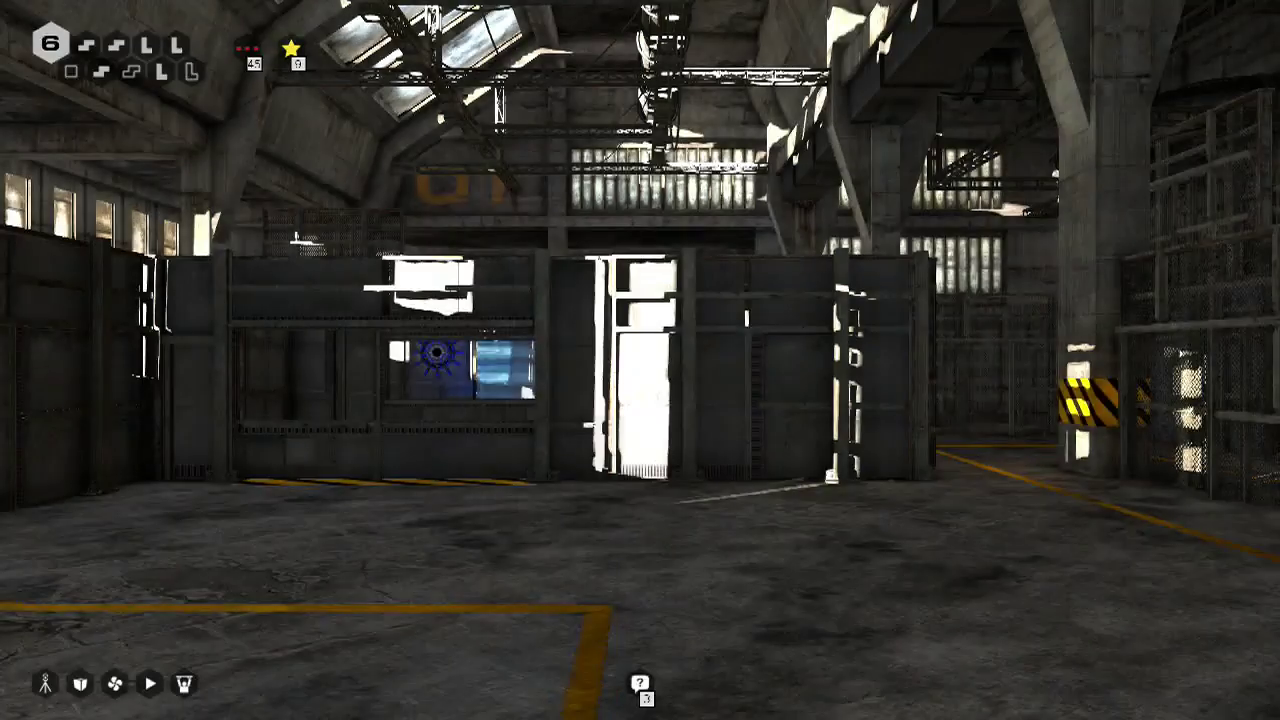
{"action": "key", "text": "w"}
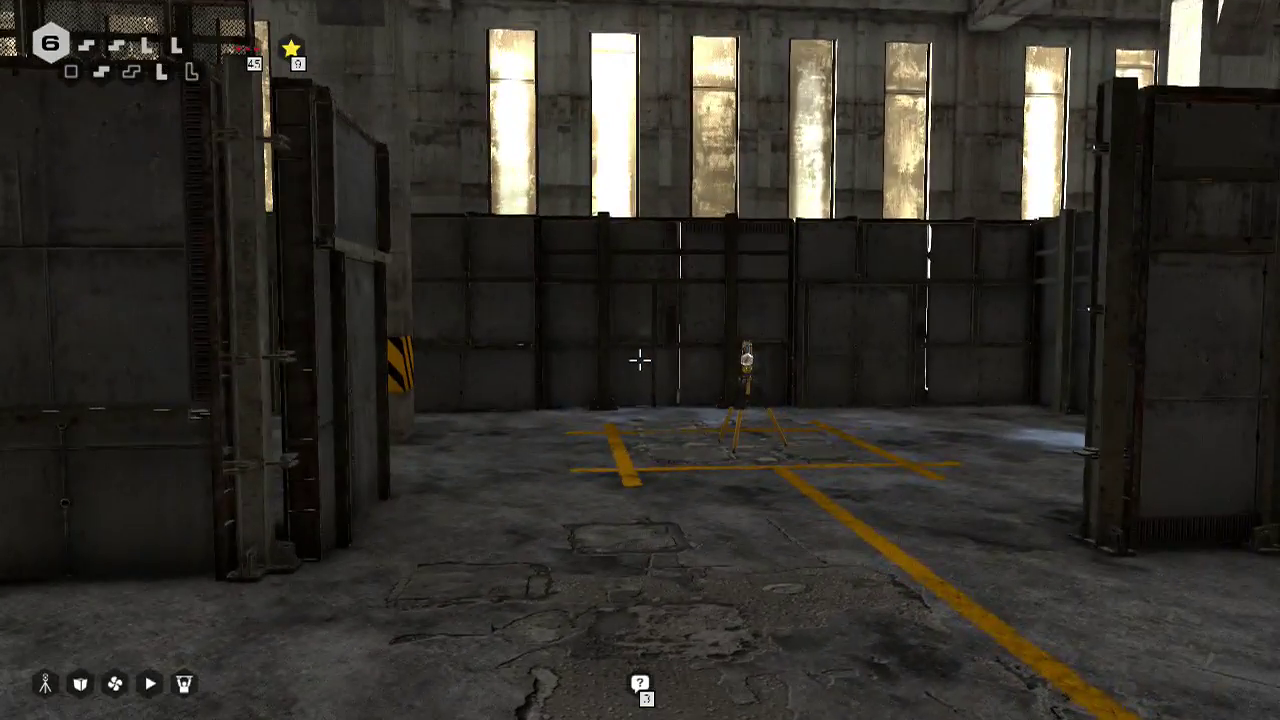
Pick up the tripod connector and carry it into the room with the blue emitter
{"action": "key", "text": "w"}
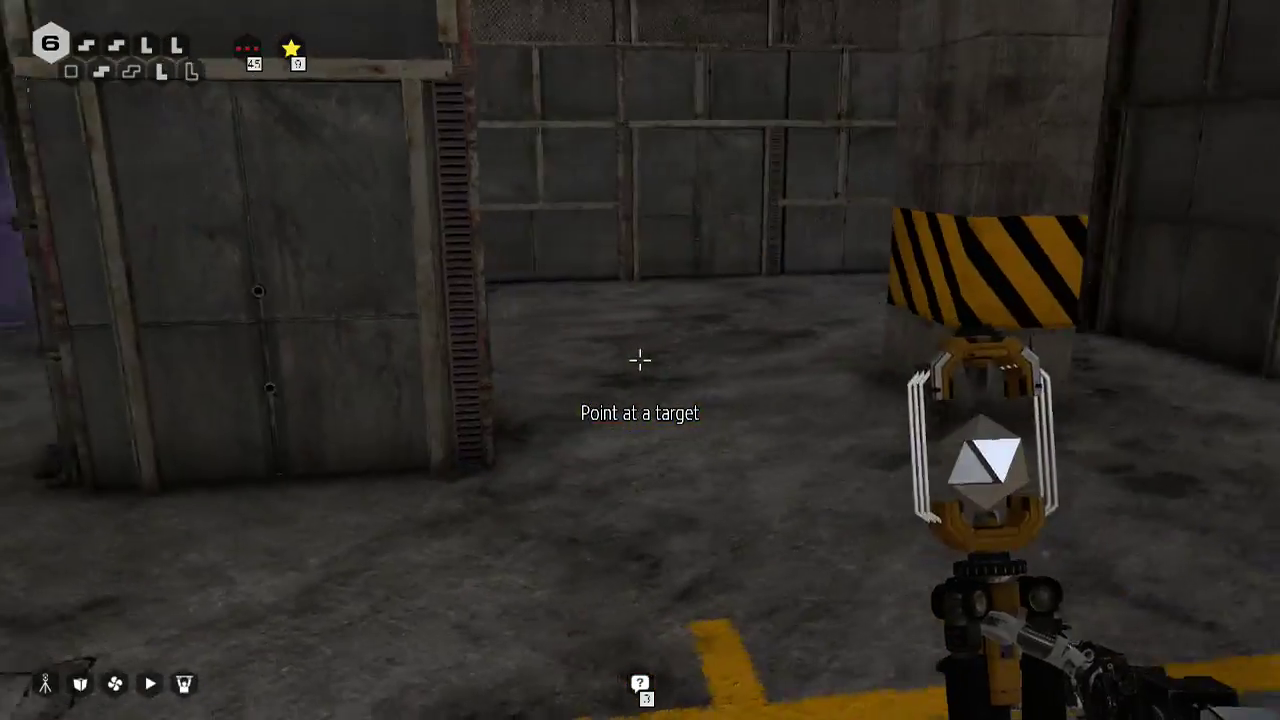
{"action": "key", "text": "w"}
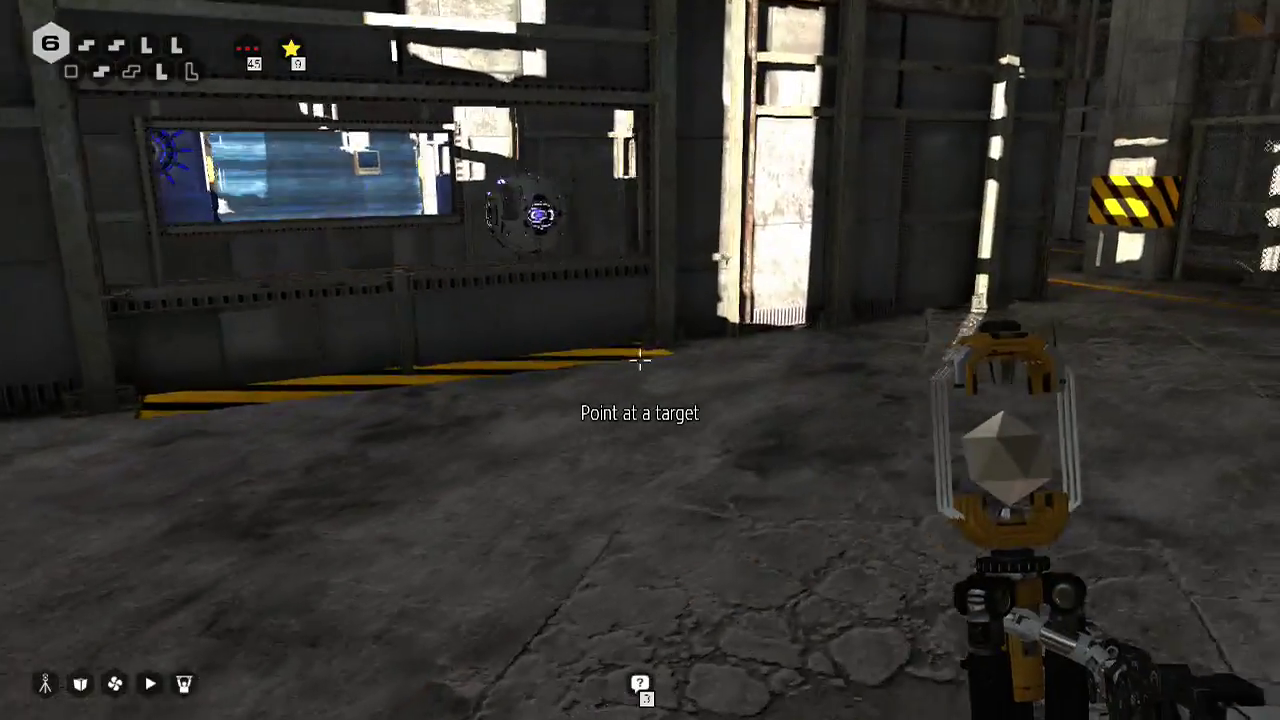
{"action": "key", "text": "w"}
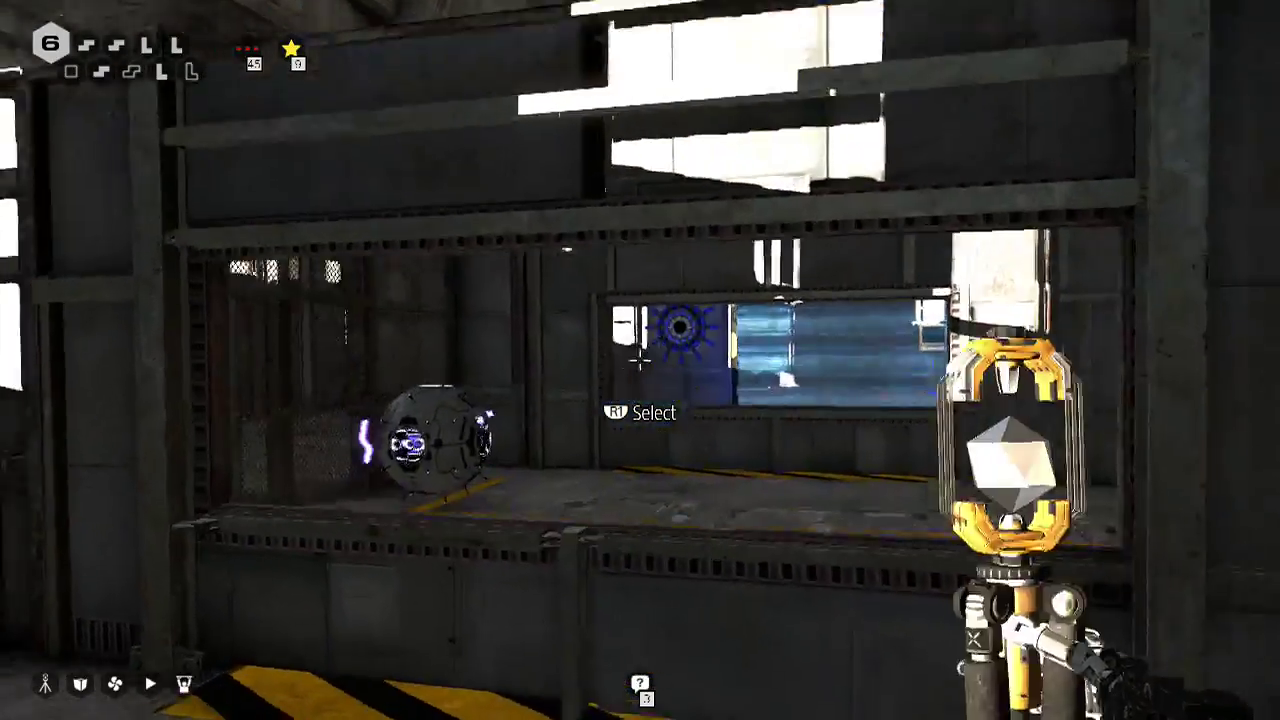
{"action": "key", "text": "w"}
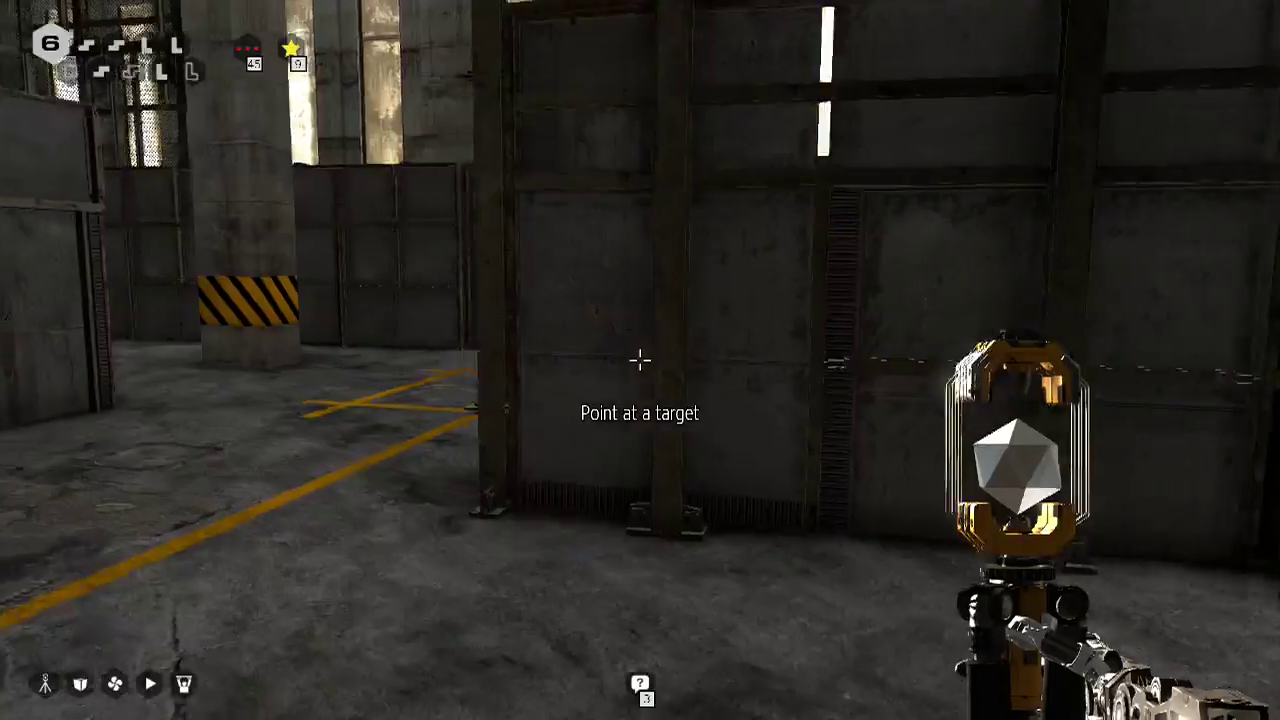
{"action": "key", "text": "w"}
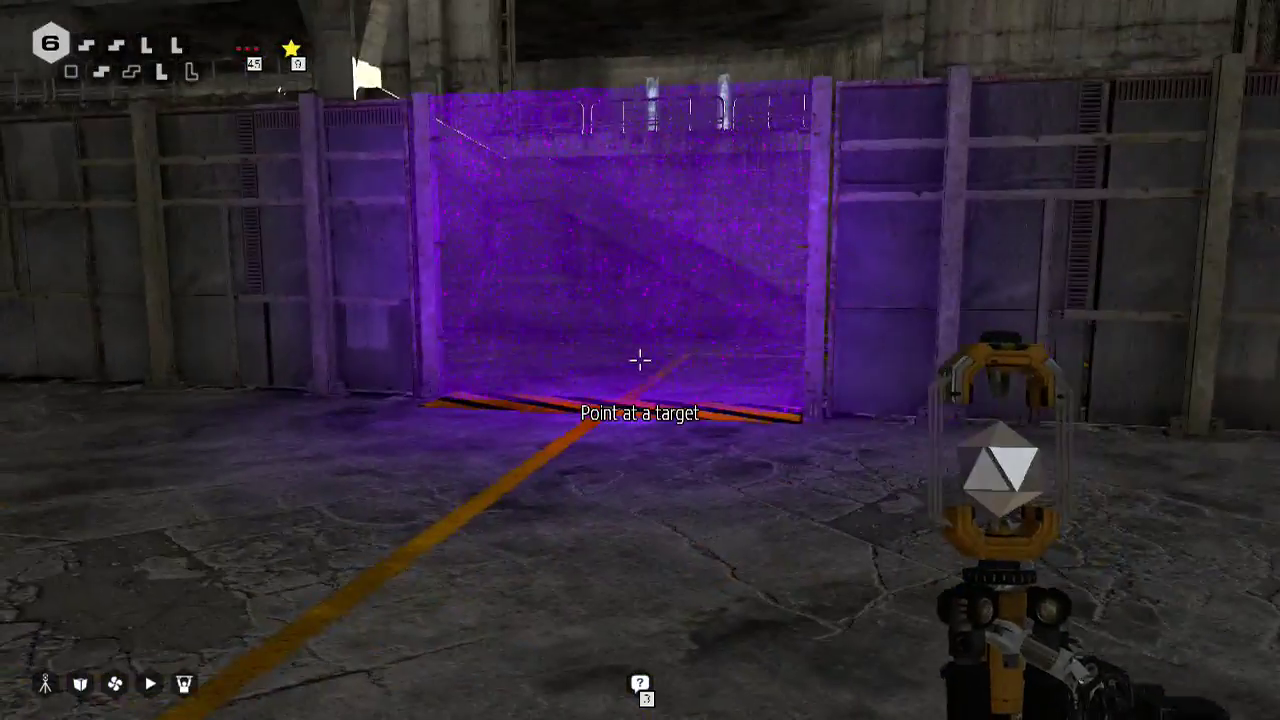
{"action": "key", "text": "w"}
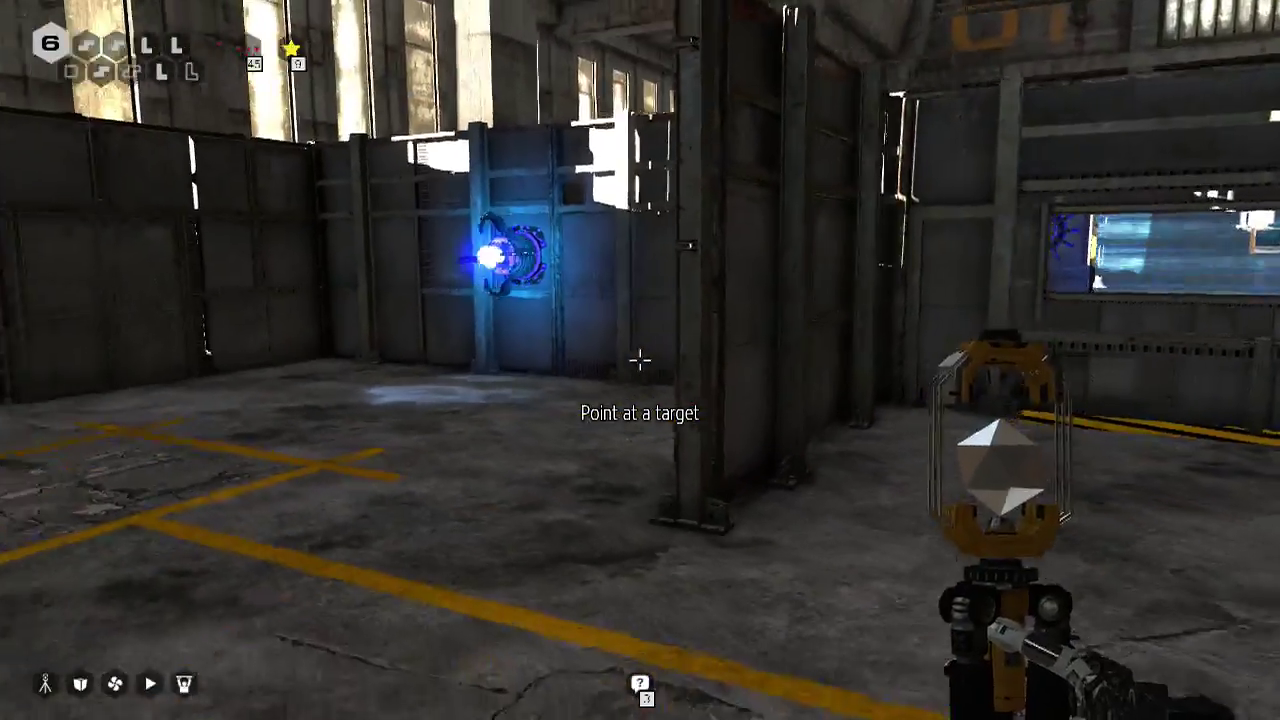
{"action": "key", "text": "w"}
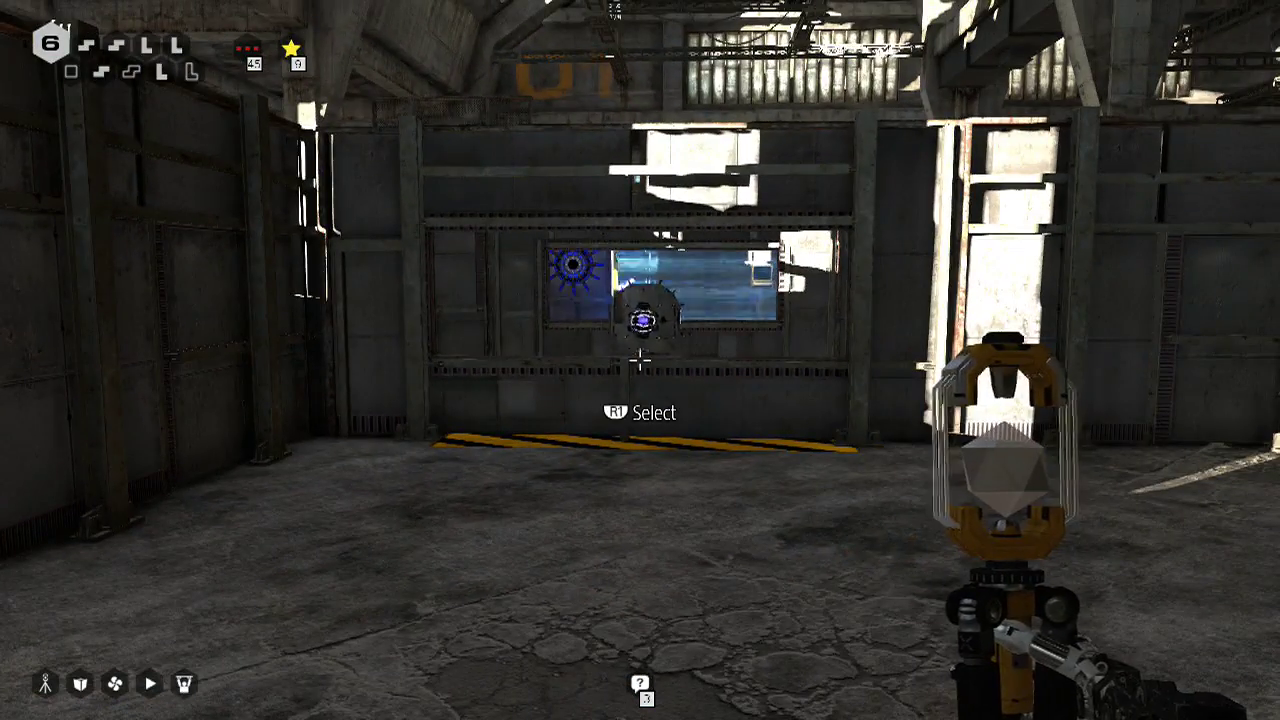
Set the connector on the floor facing away from the receiver window, then return to it
{"action": "key", "text": "Right"}
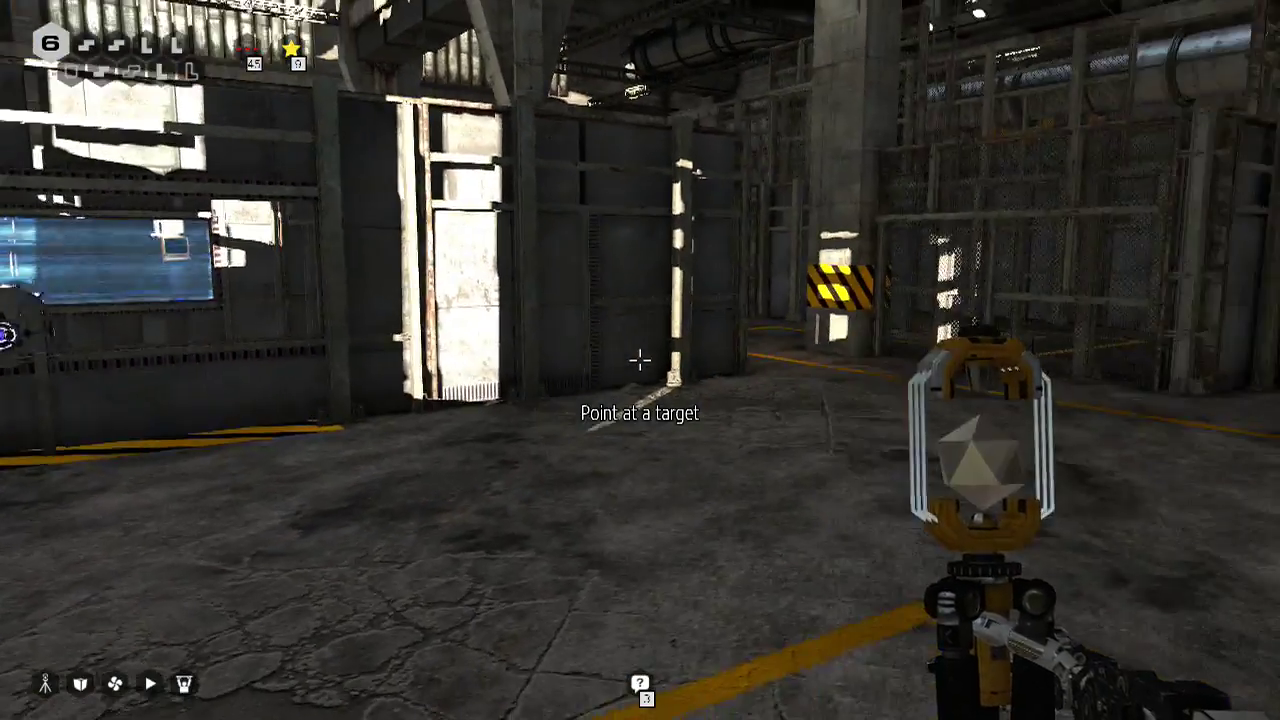
{"action": "left_click", "coordinate": [640, 360]}
{"action": "key", "text": "w"}
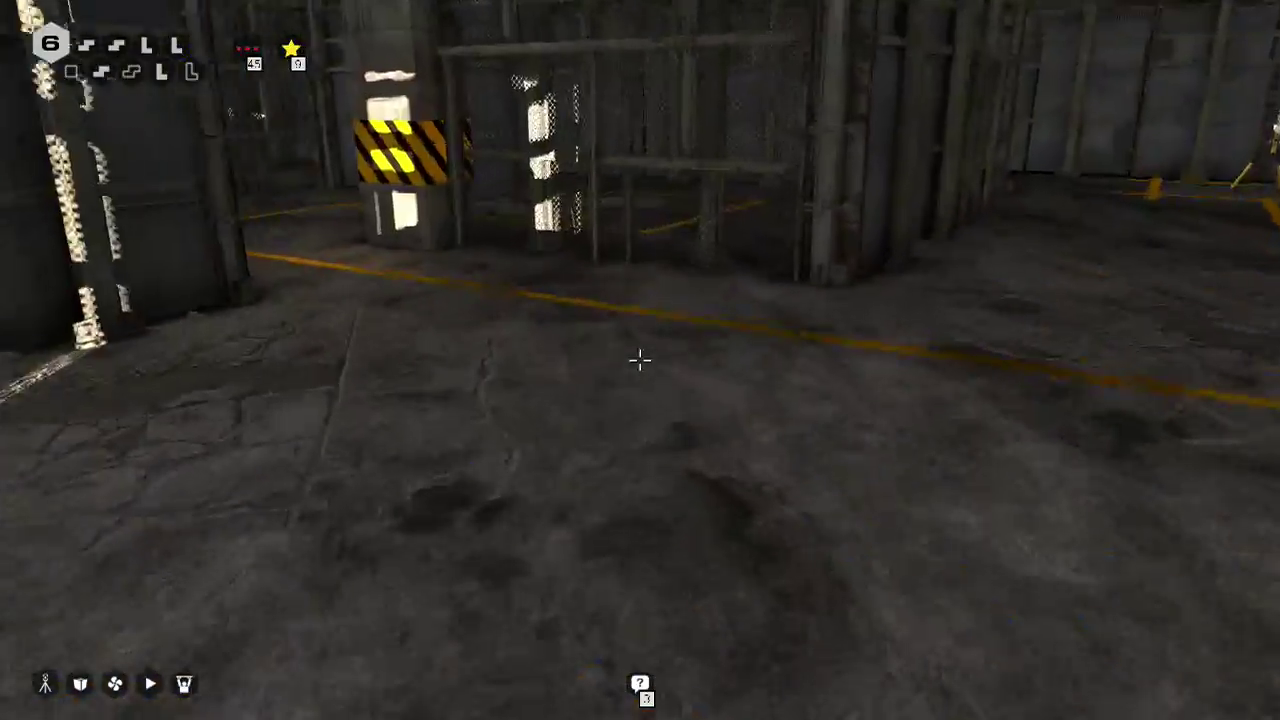
{"action": "key", "text": "w"}
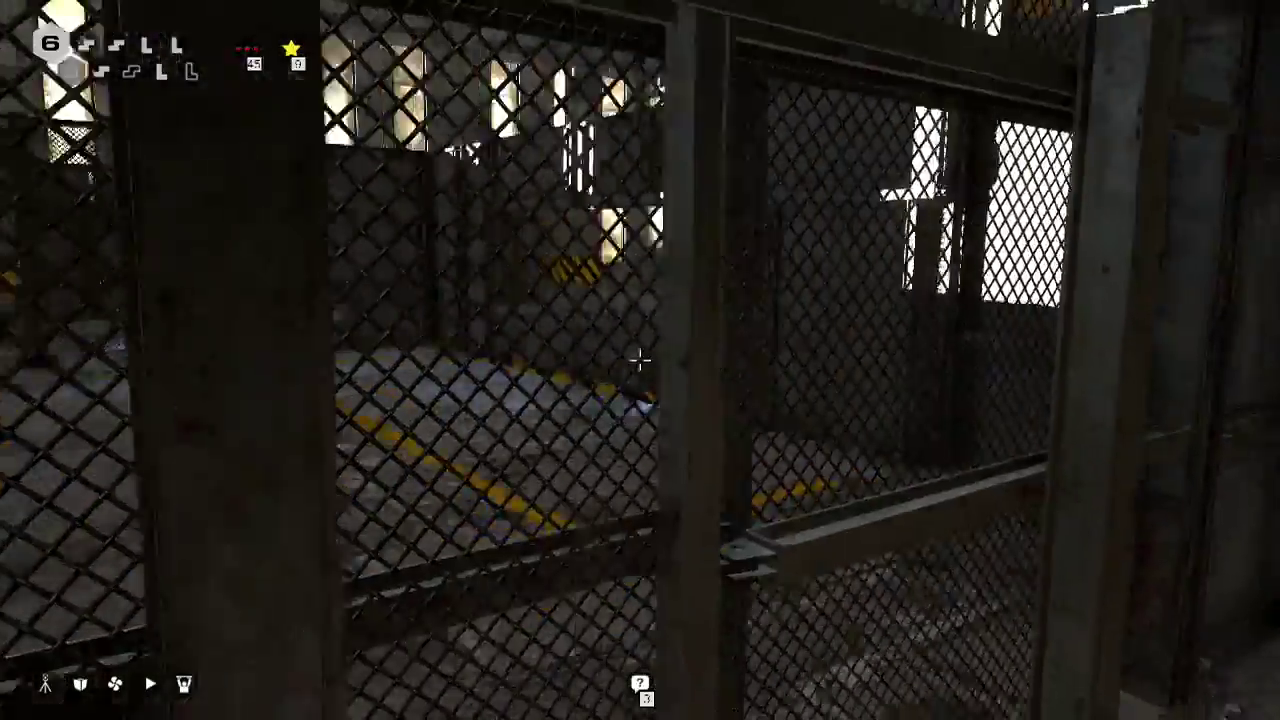
{"action": "key", "text": "w"}
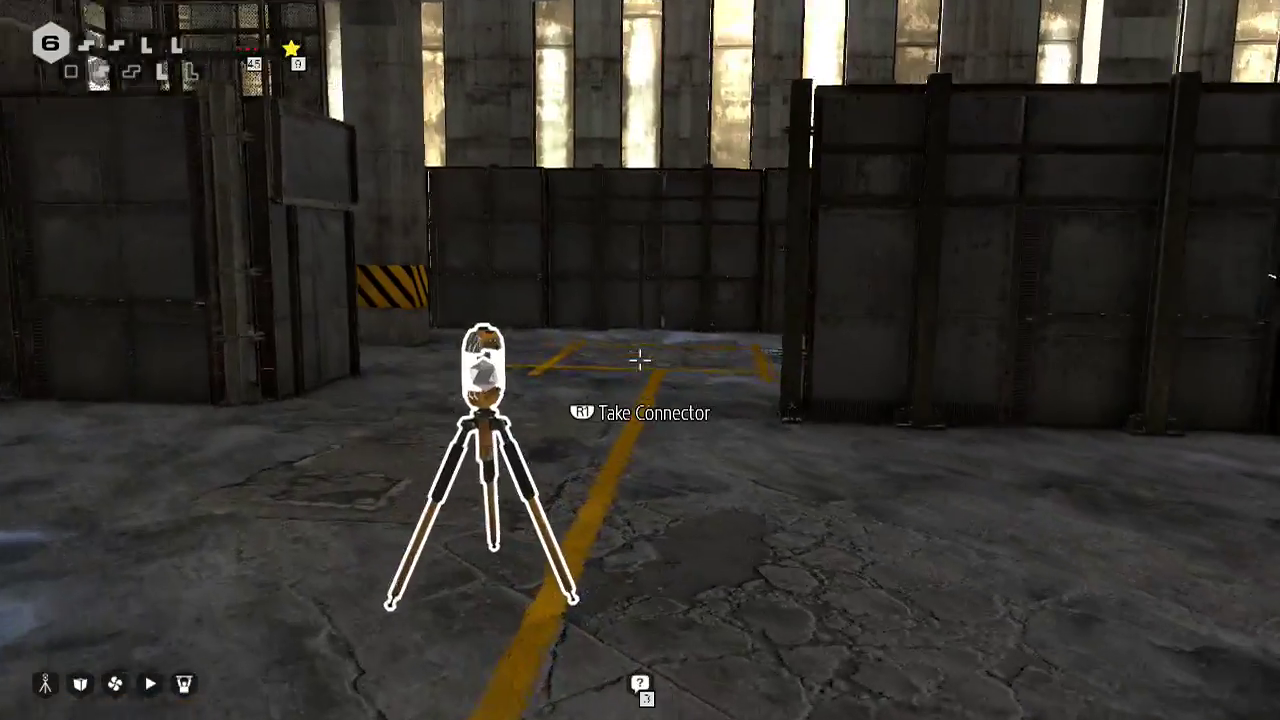
Pick up the connector, link it to the blue emitter, and set it down near the receiver
{"action": "left_click", "coordinate": [640, 360]}
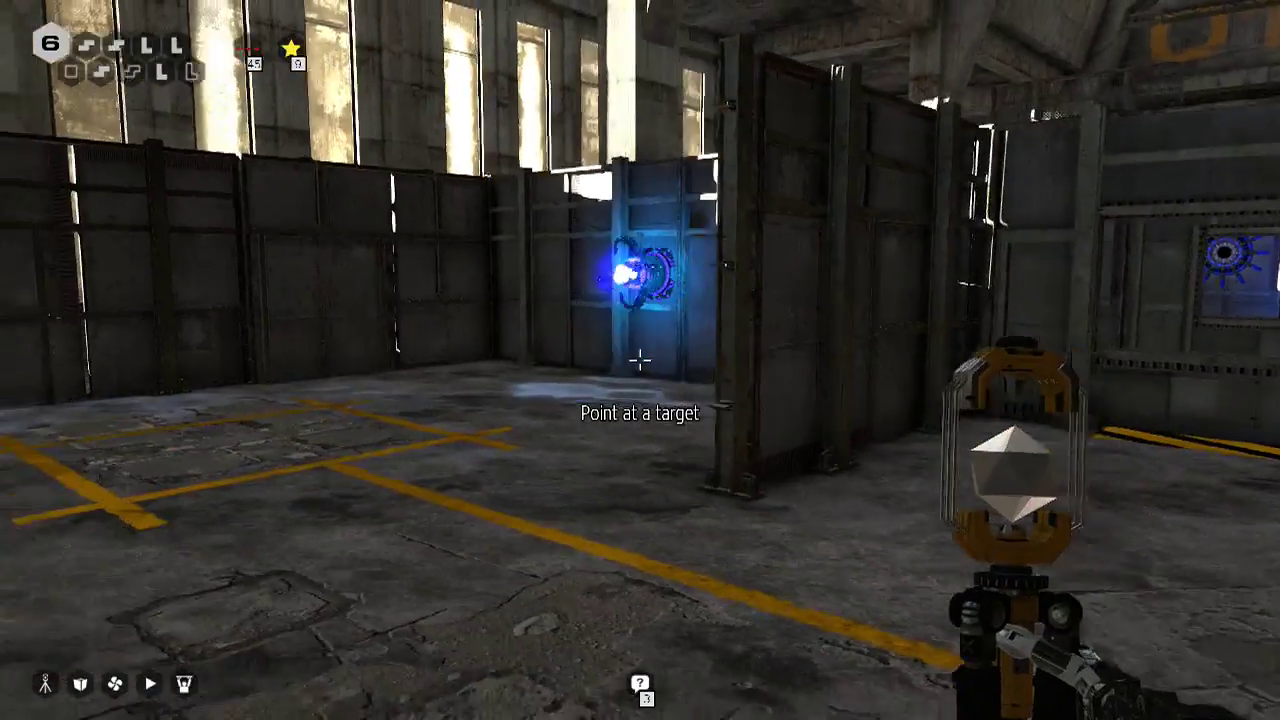
{"action": "left_click", "coordinate": [640, 360]}
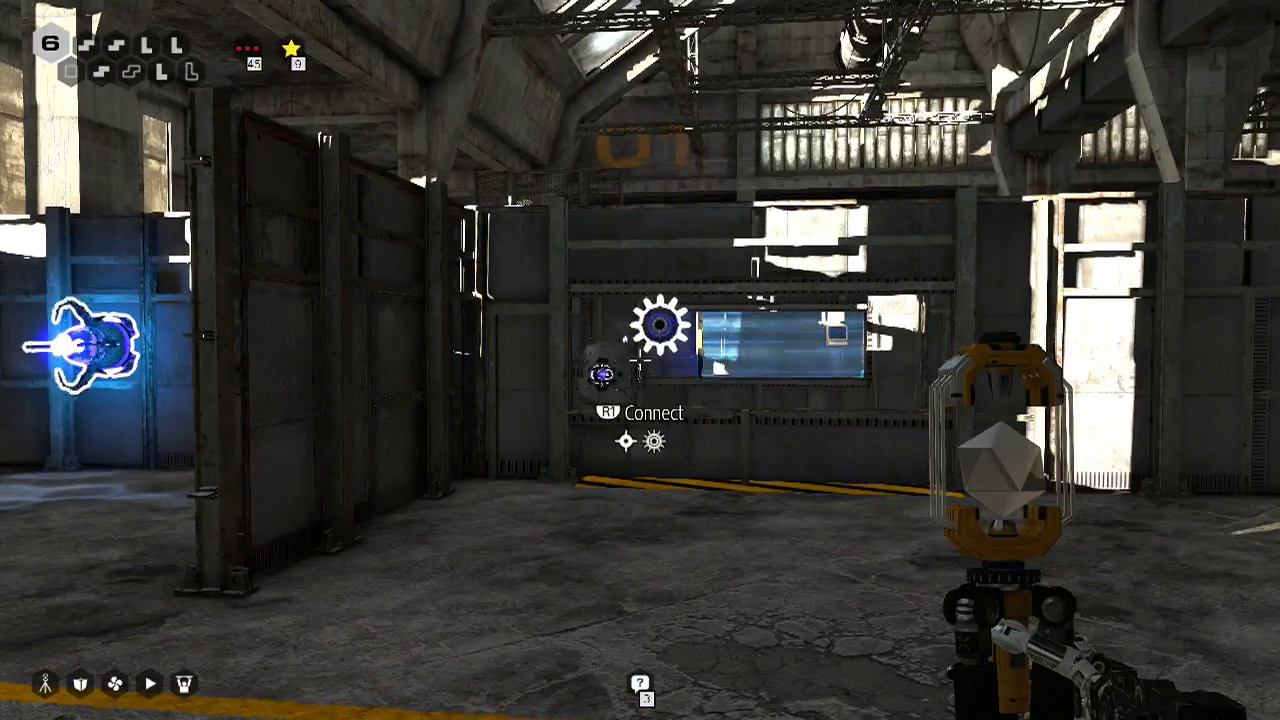
{"action": "left_click", "coordinate": [640, 360]}
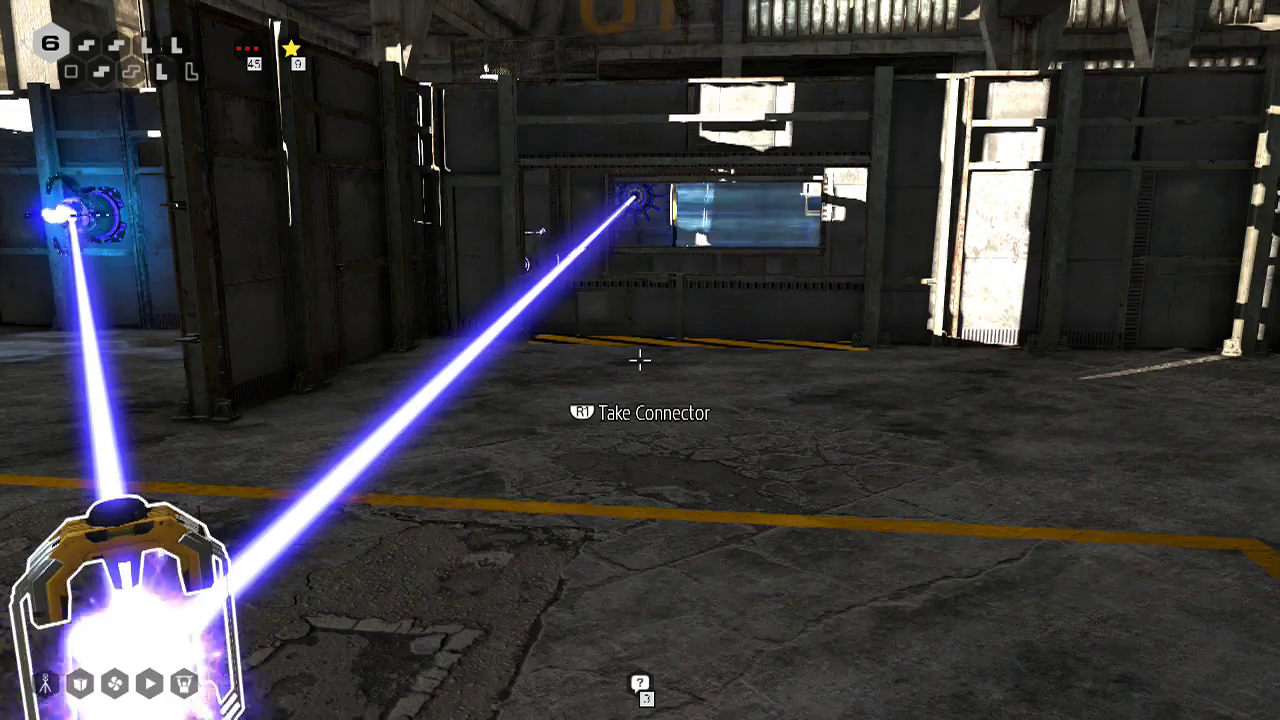
Reposition the connector so the blue beam links the emitter to the receiver window
{"action": "left_click", "coordinate": [640, 360]}
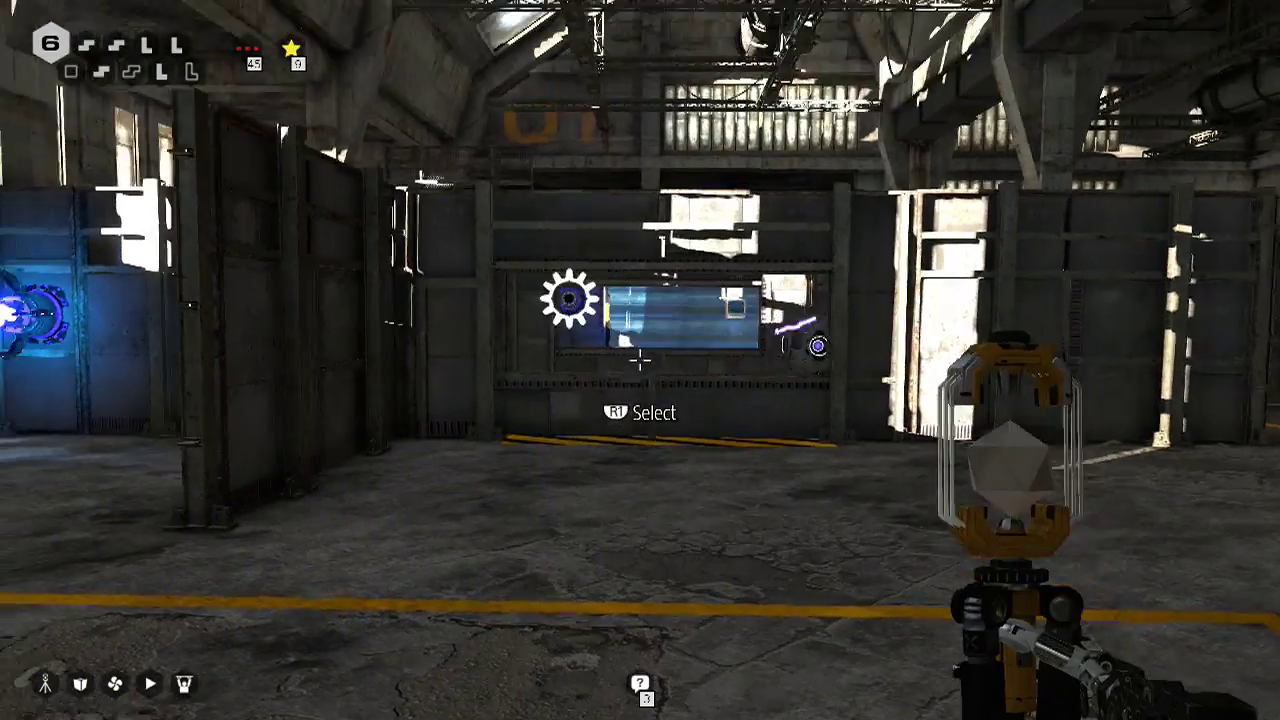
{"action": "left_click", "coordinate": [640, 360]}
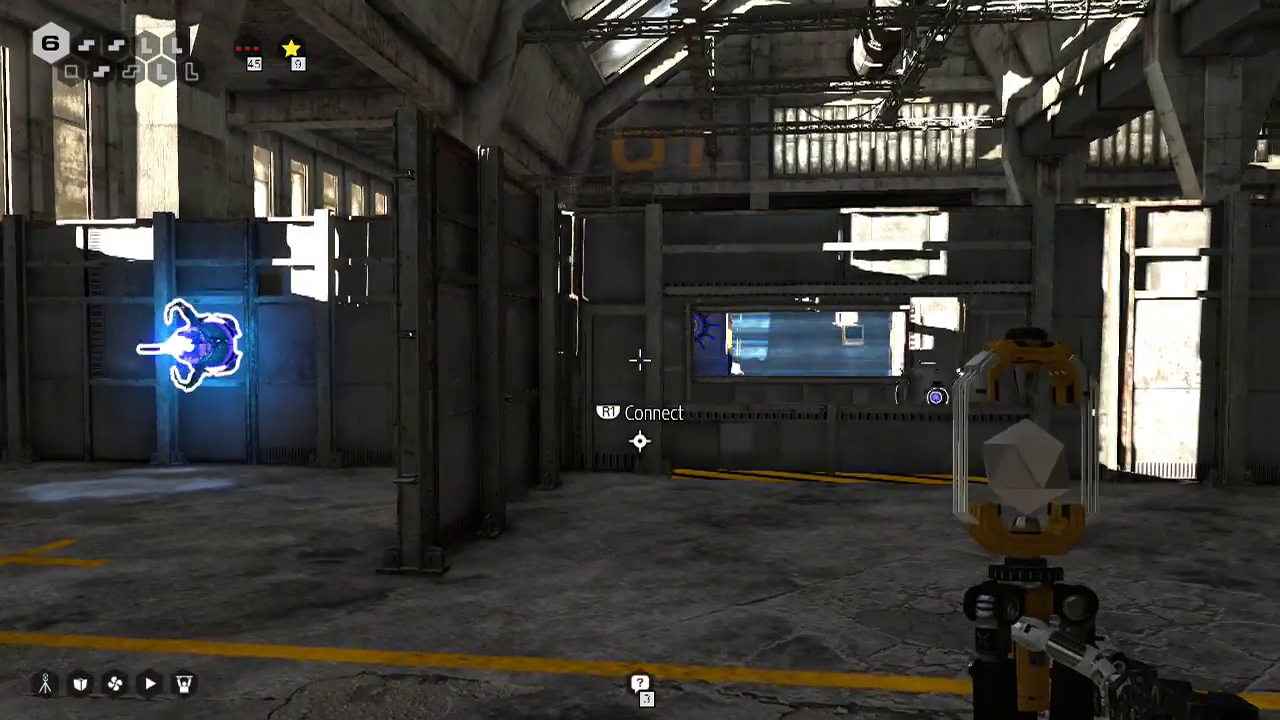
{"action": "left_click", "coordinate": [640, 360]}
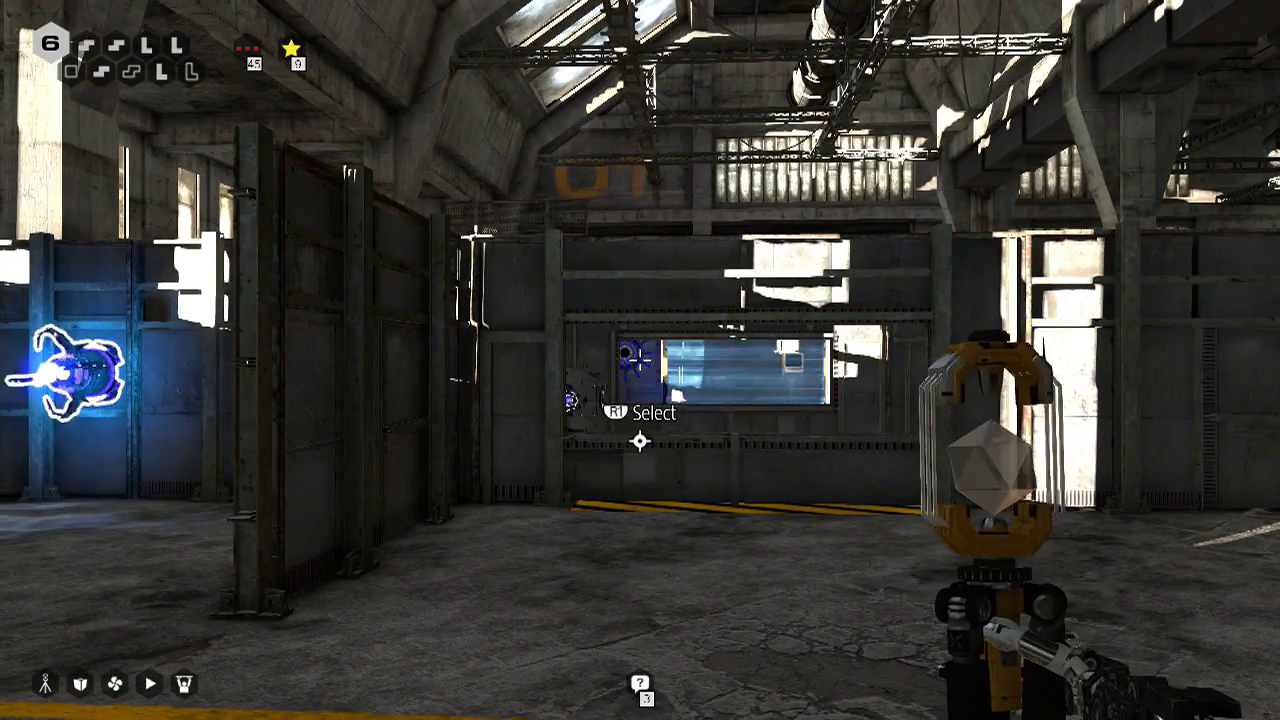
{"action": "left_click", "coordinate": [640, 360]}
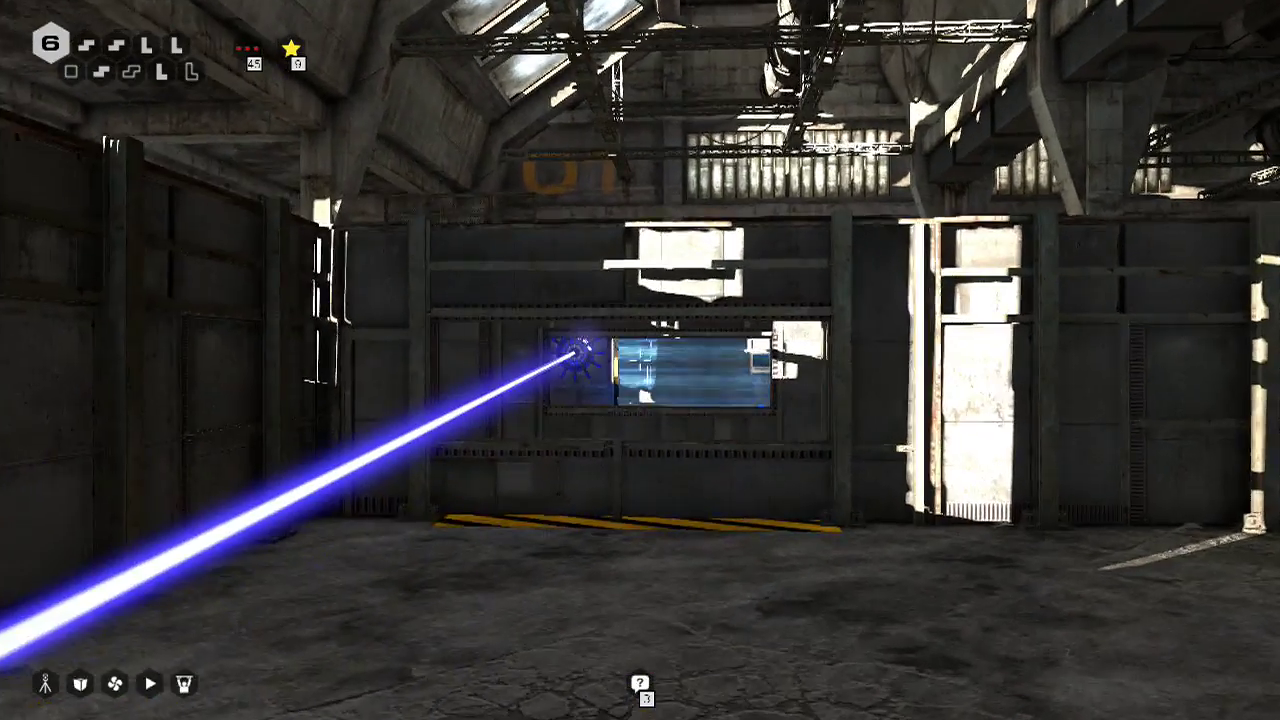
{"action": "key", "text": "w"}
Move past the mine rolling by the receiver window and turn toward the fenced area
{"action": "key", "text": "s"}
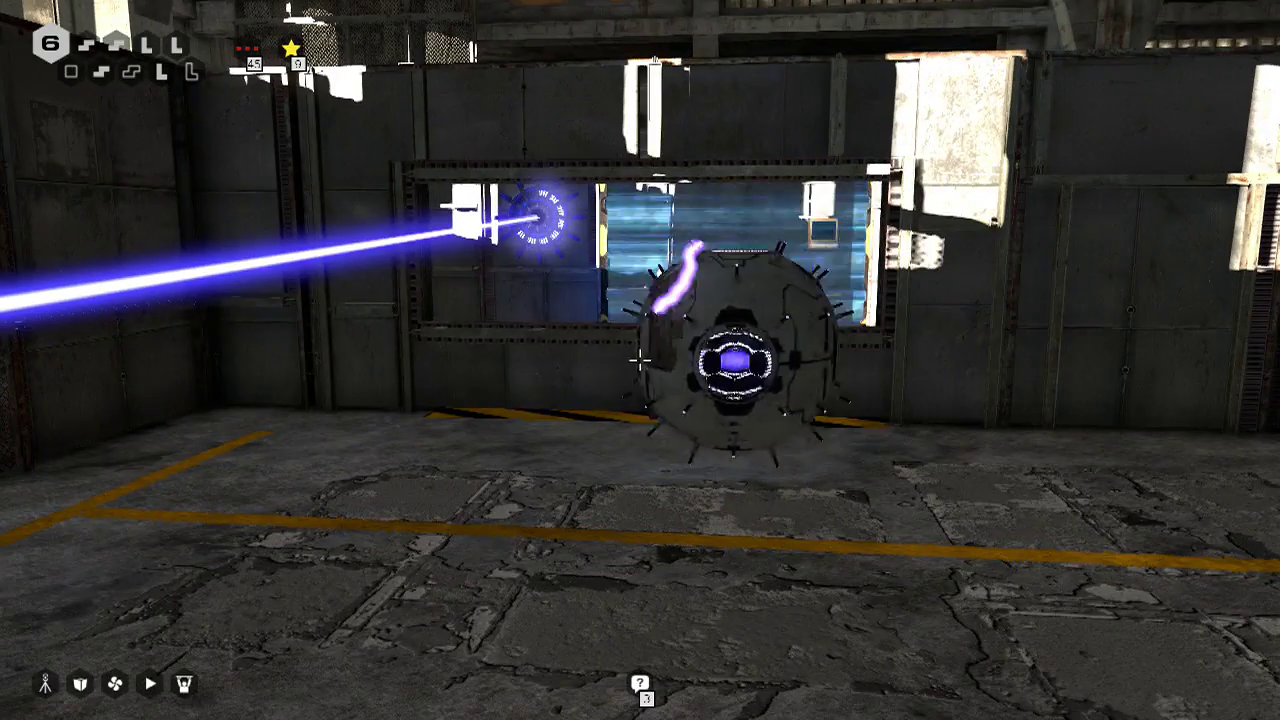
{"action": "key", "text": "d"}
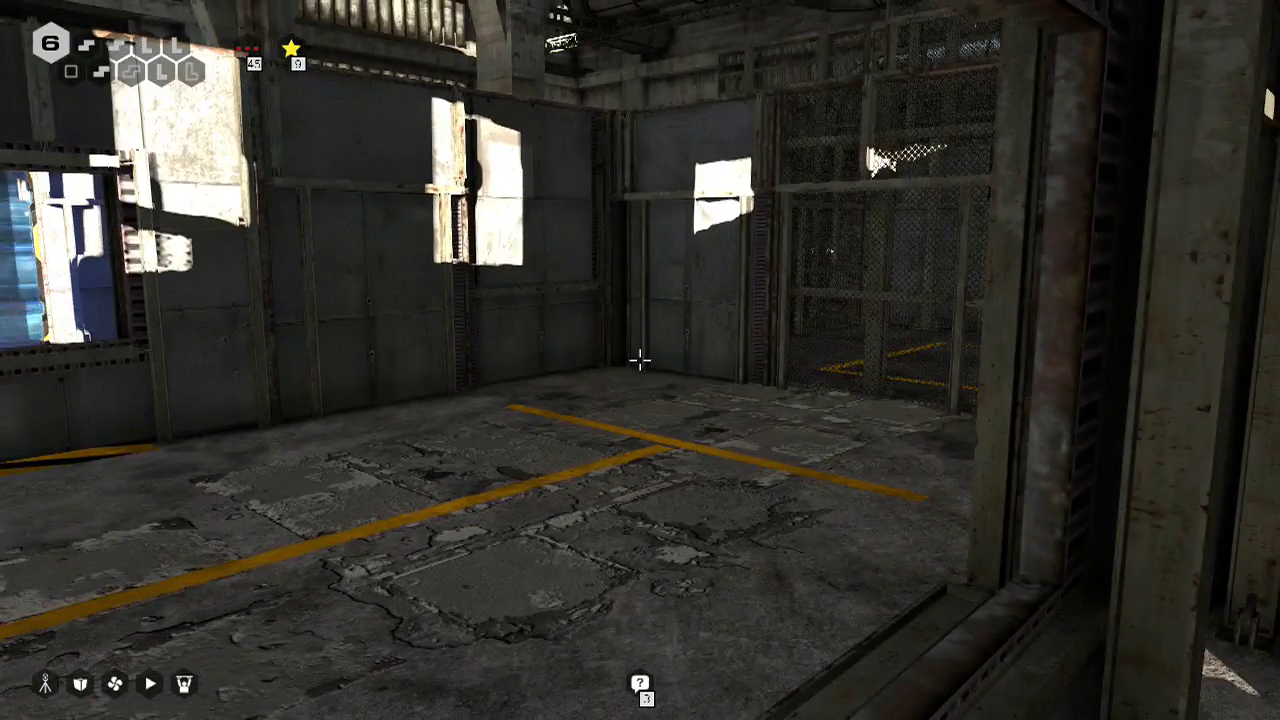
{"action": "key", "text": "a"}
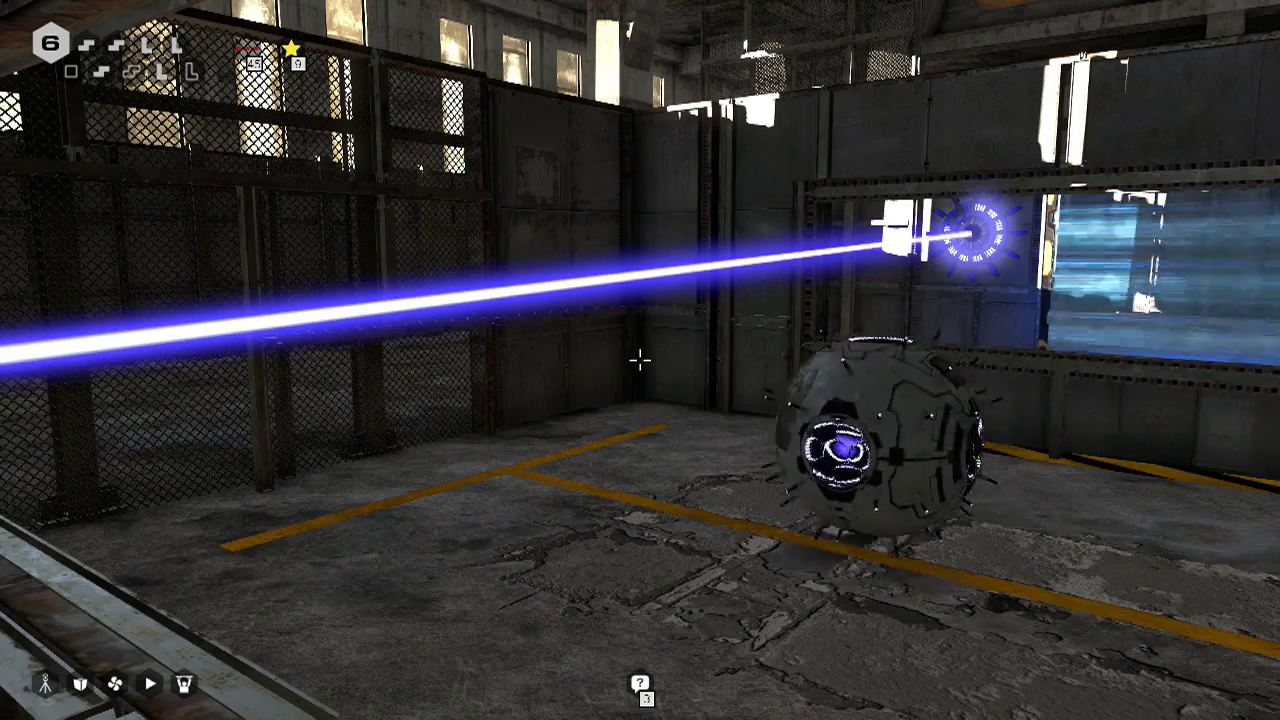
{"action": "key", "text": "w"}
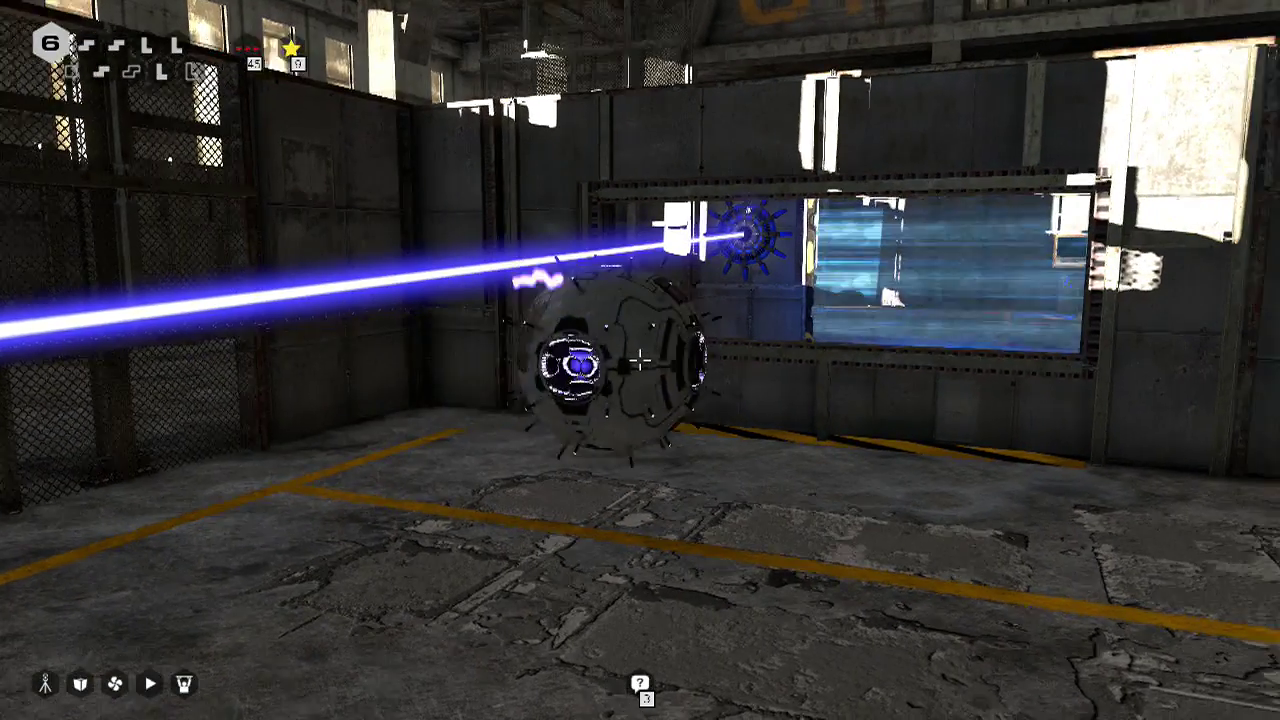
{"action": "key", "text": "a"}
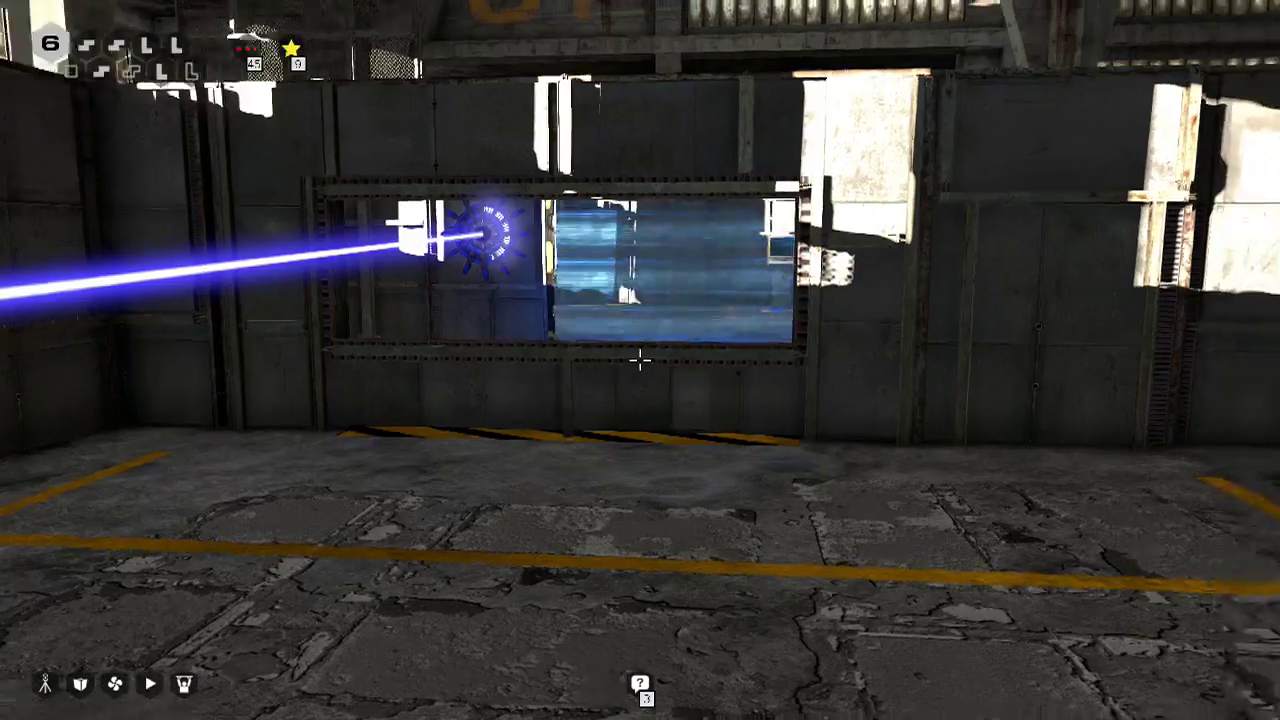
{"action": "key", "text": "d"}
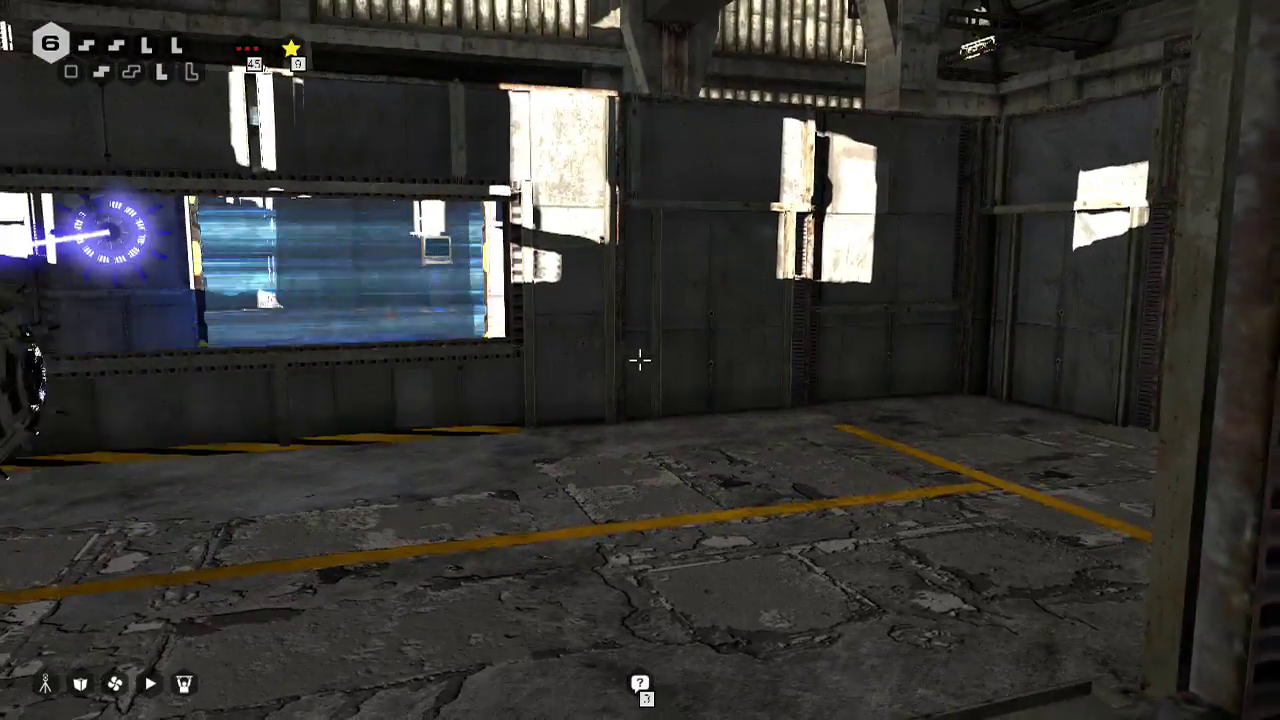
{"action": "key", "text": "d"}
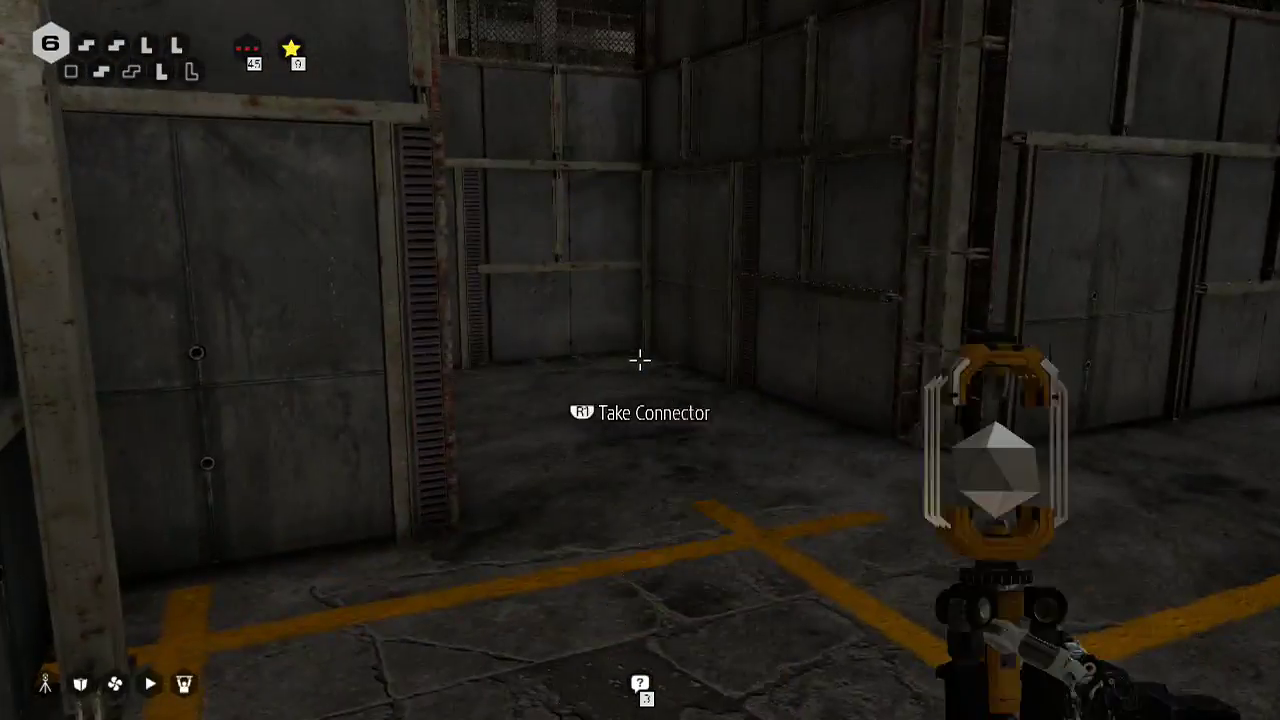
Pick up another connector to carry to the receiver by the blue barrier
{"action": "left_click", "coordinate": [640, 360]}
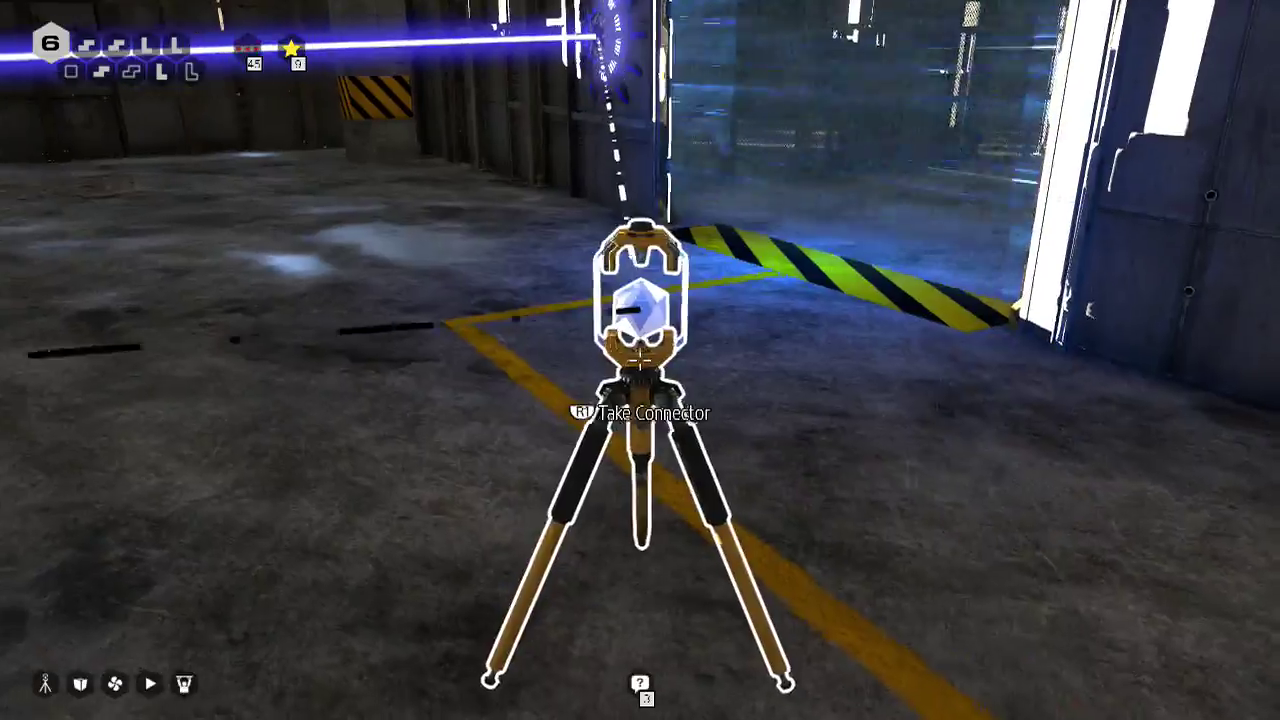
Relay the laser emitter's beam through the connector by the blue barrier, then retake it
{"action": "left_click", "coordinate": [640, 360]}
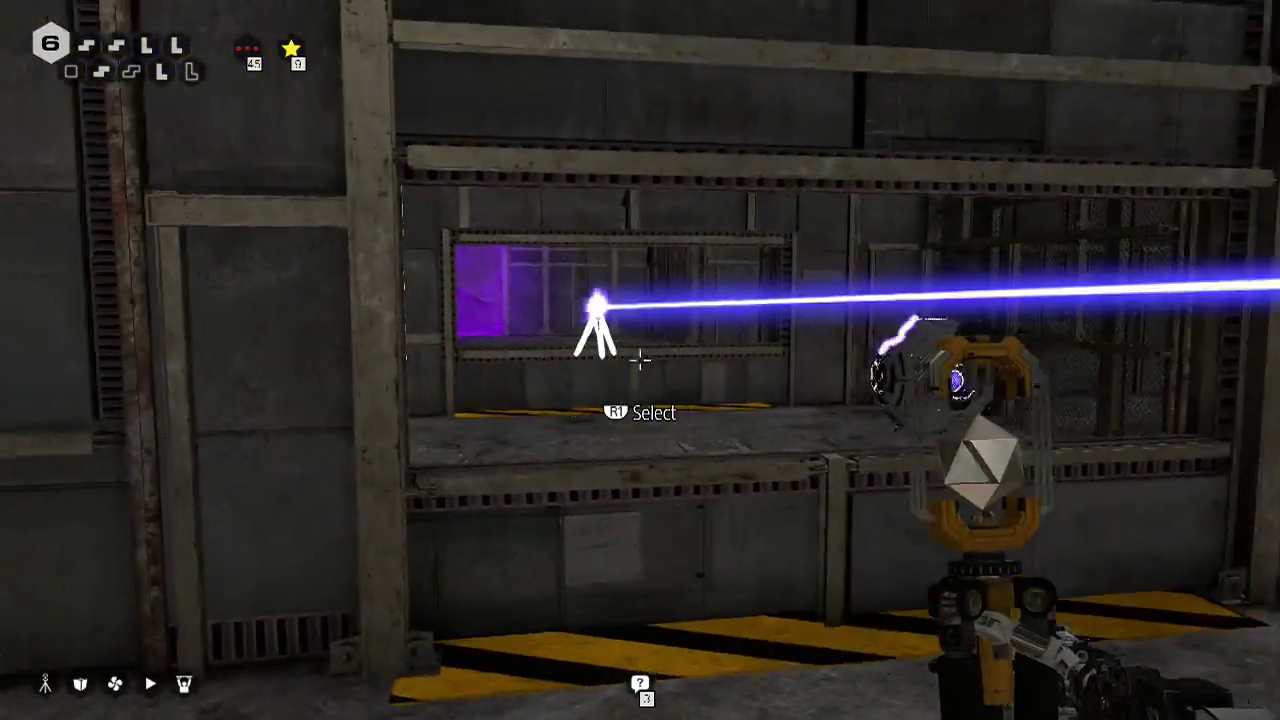
{"action": "left_click", "coordinate": [640, 360]}
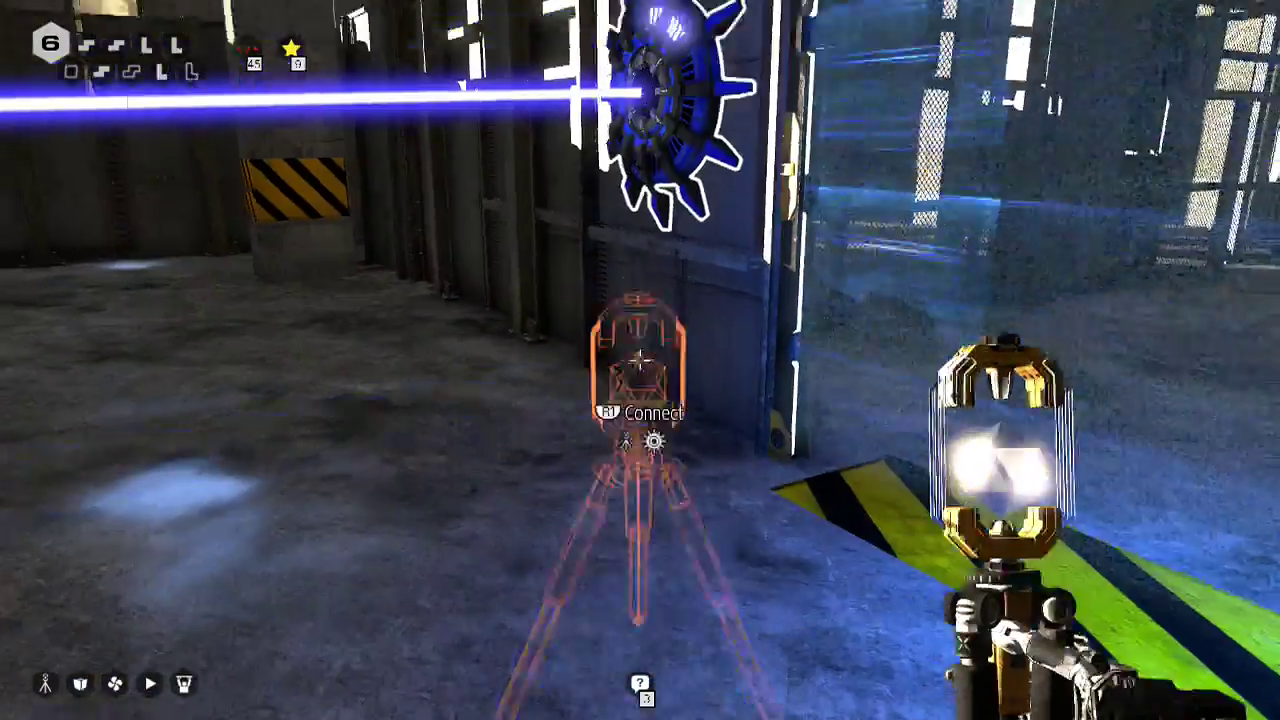
{"action": "left_click", "coordinate": [640, 360]}
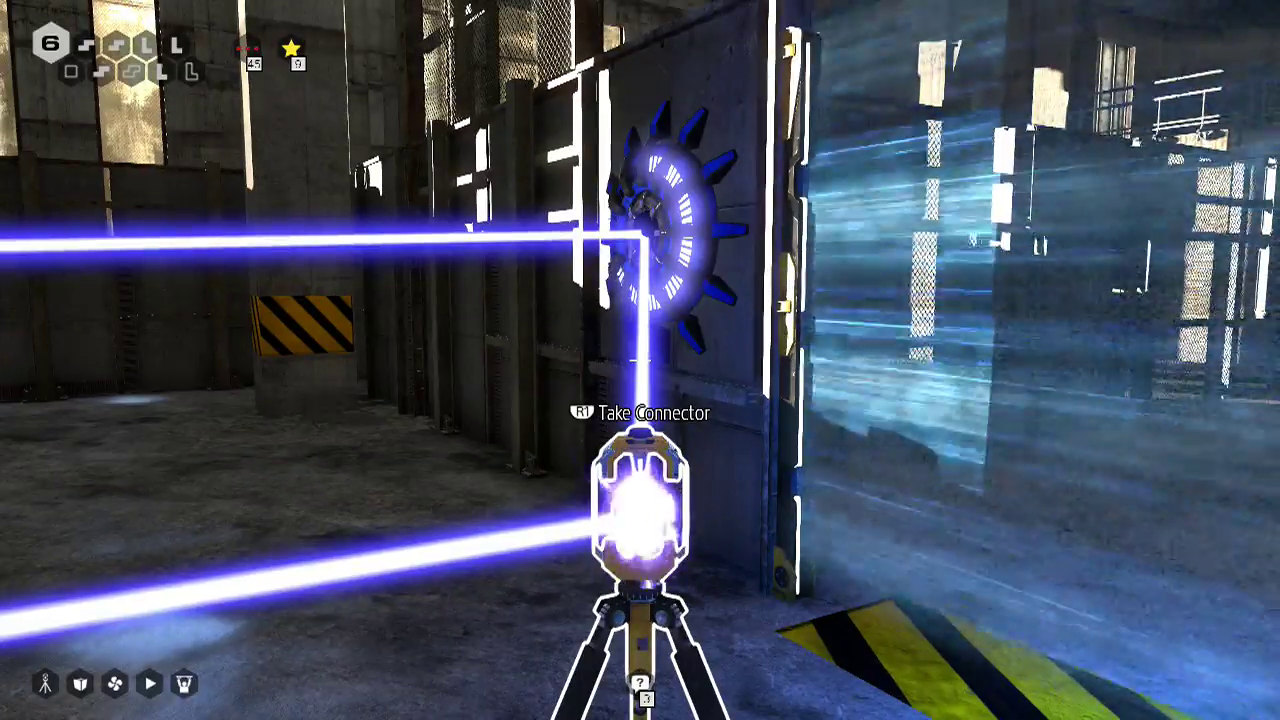
{"action": "left_click", "coordinate": [640, 360]}
Walk through the opened barrier, past the terminal, toward the barred gate
{"action": "key", "text": "w"}
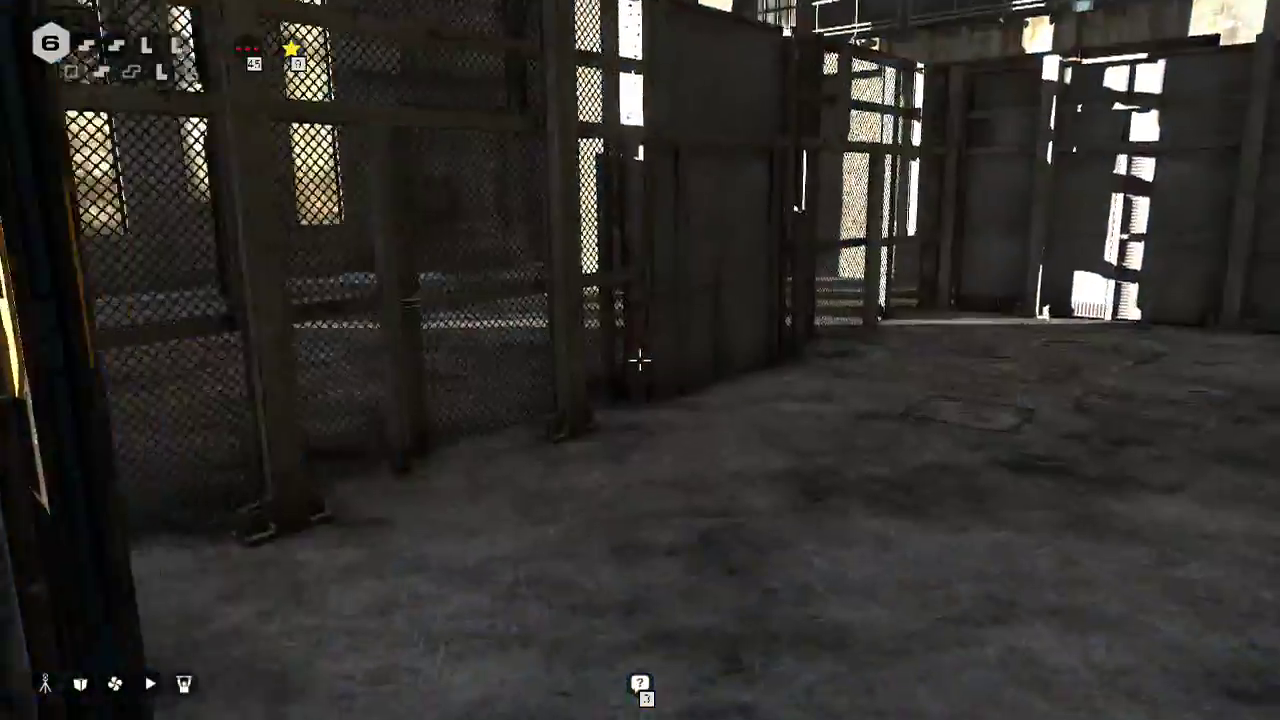
{"action": "key", "text": "w"}
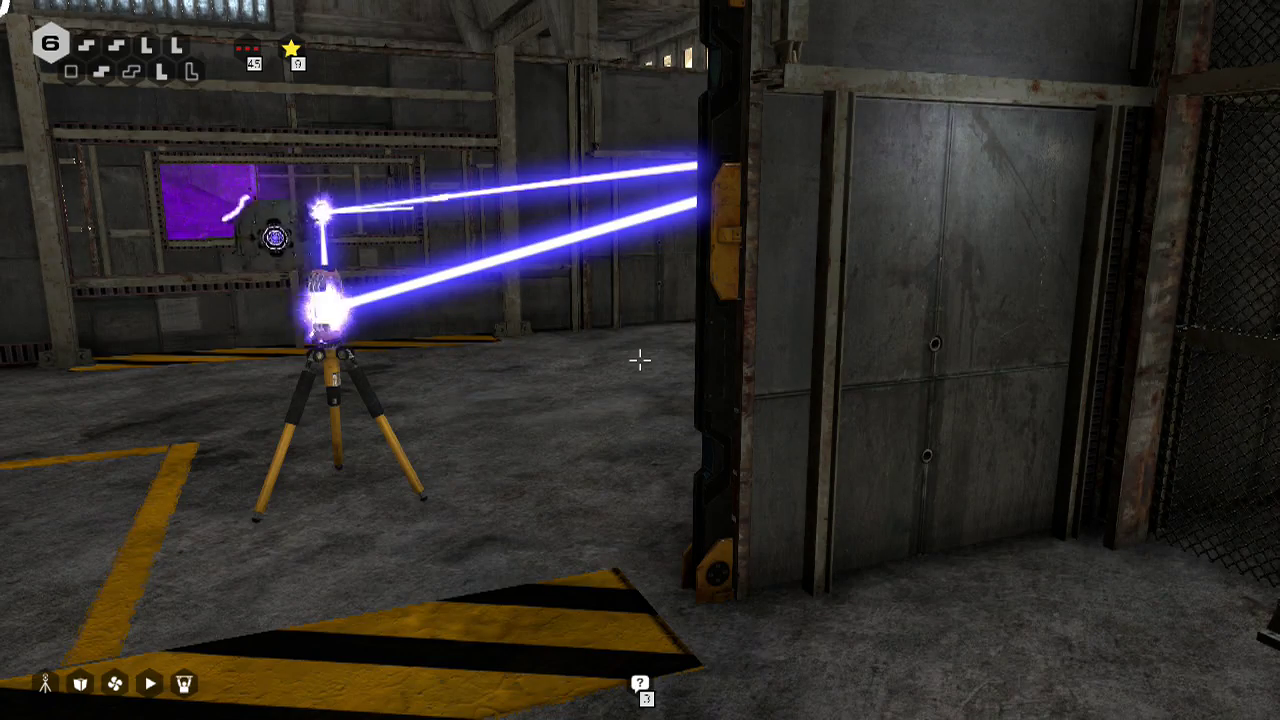
{"action": "key", "text": "w"}
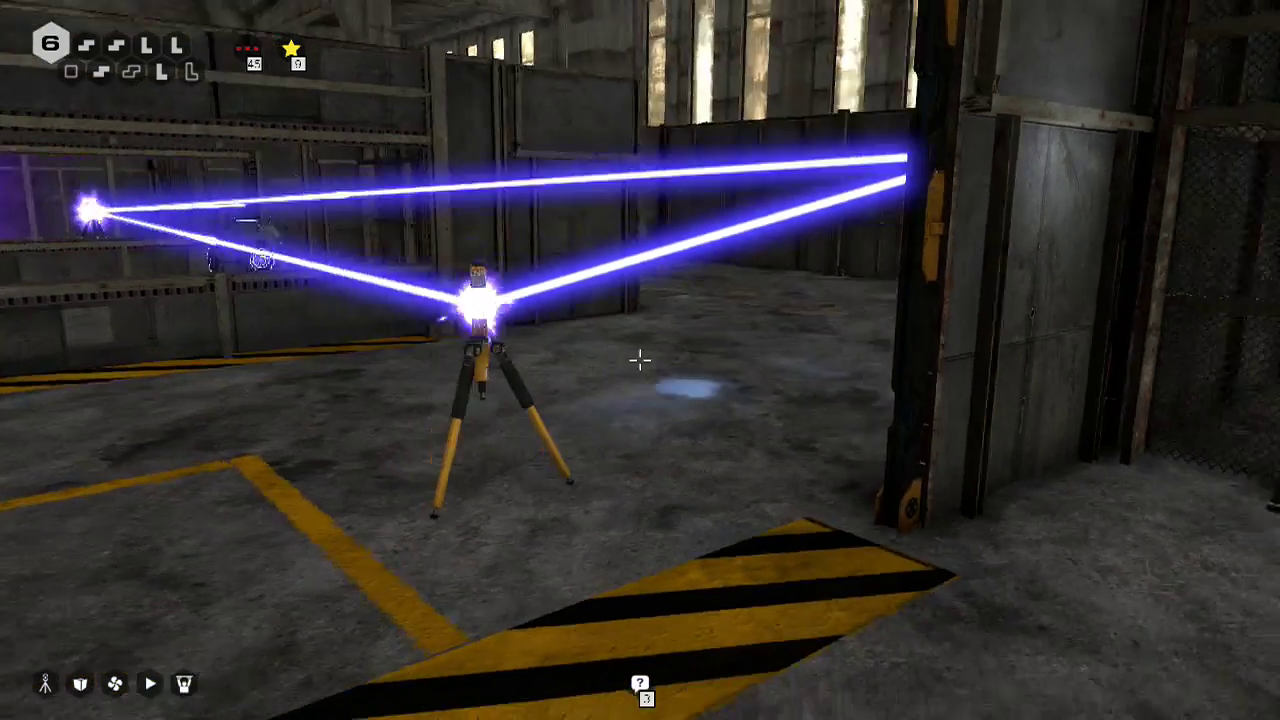
{"action": "key", "text": "w"}
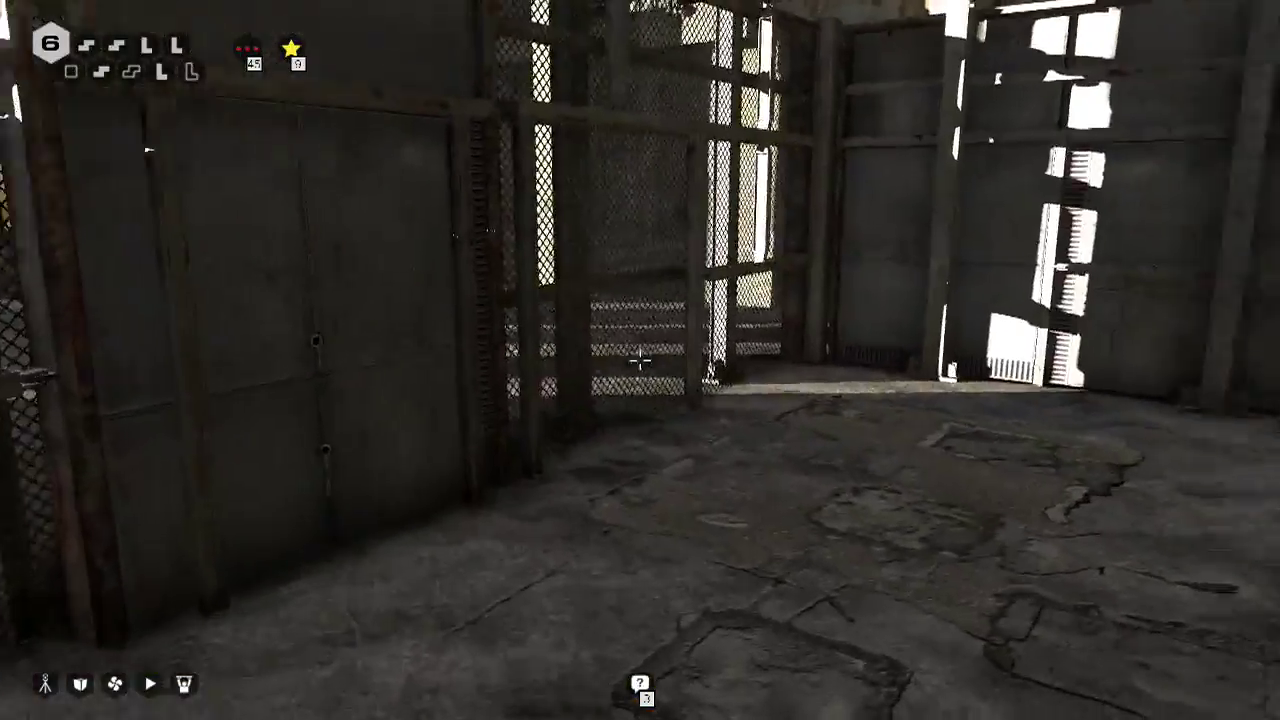
Pass the barred gate, explore the caged room, and return to the terminal kiosk
{"action": "key", "text": "w"}
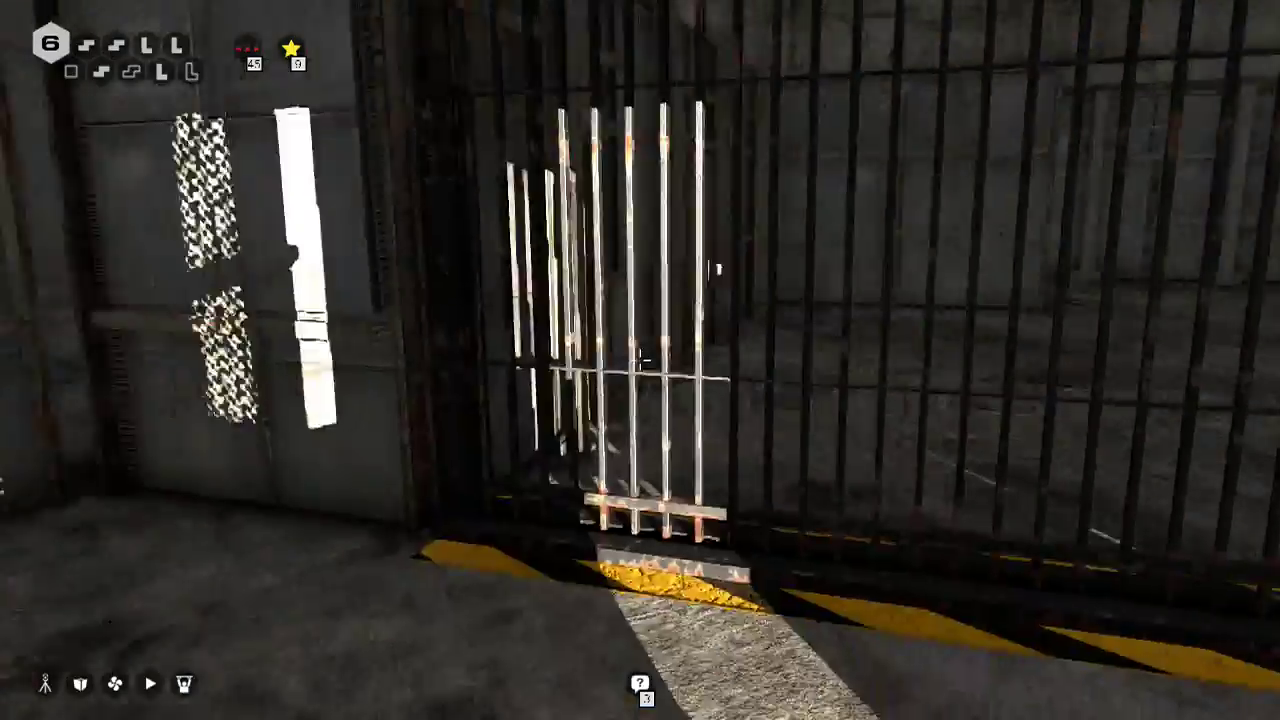
{"action": "key", "text": "w"}
{"action": "key", "text": "w"}
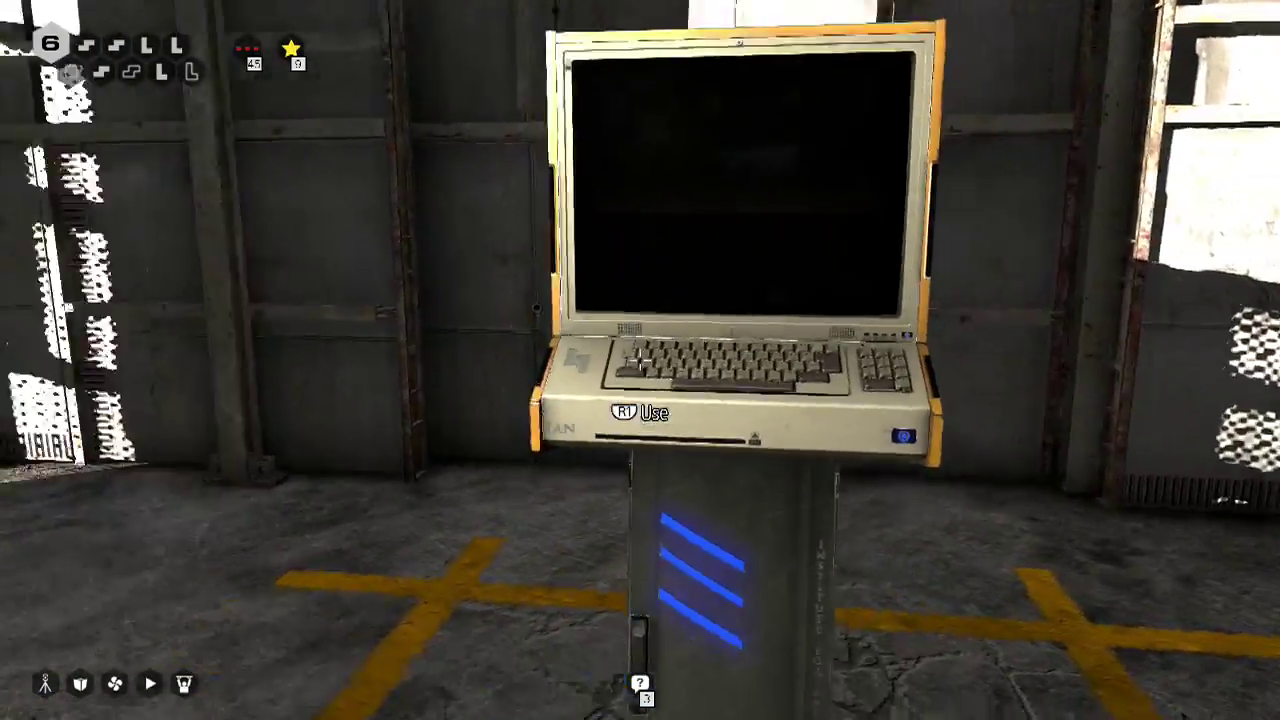
{"action": "key", "text": "w"}
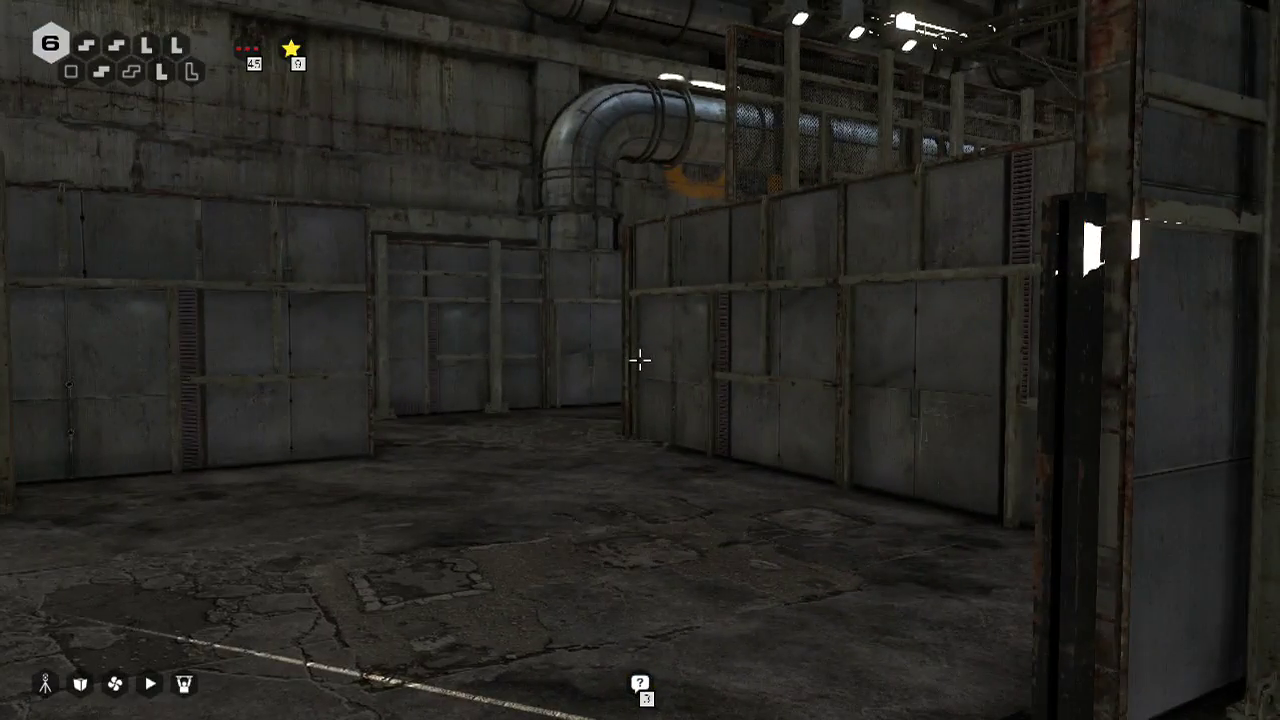
{"action": "key", "text": "w"}
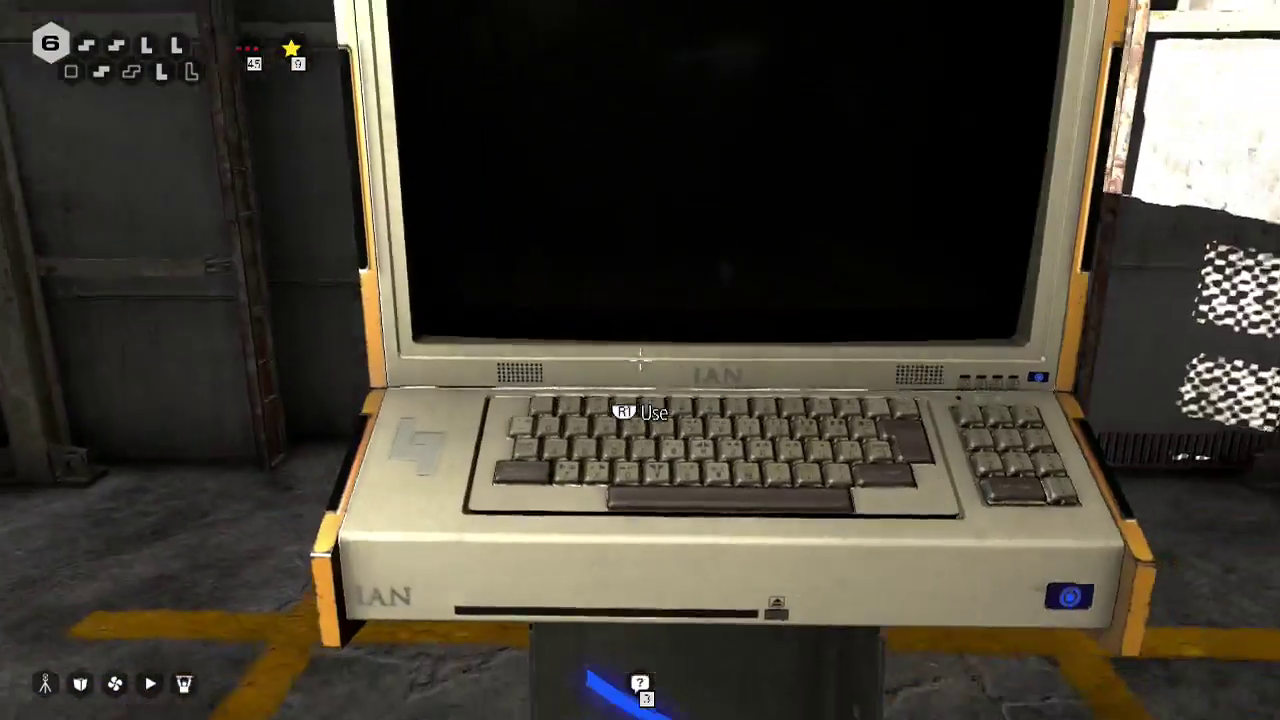
Use the terminal and read the athena_chapters.txt document
{"action": "key", "text": "e"}
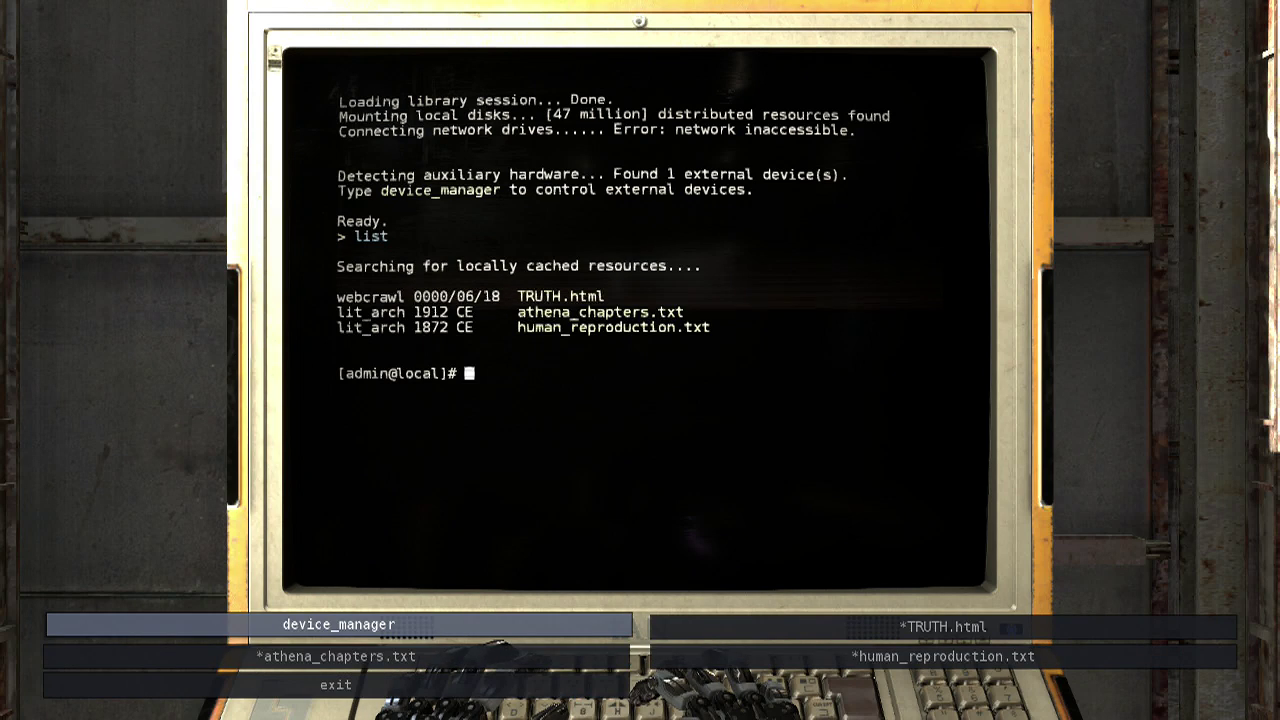
{"action": "key", "text": "Down"}
{"action": "key", "text": "Return"}
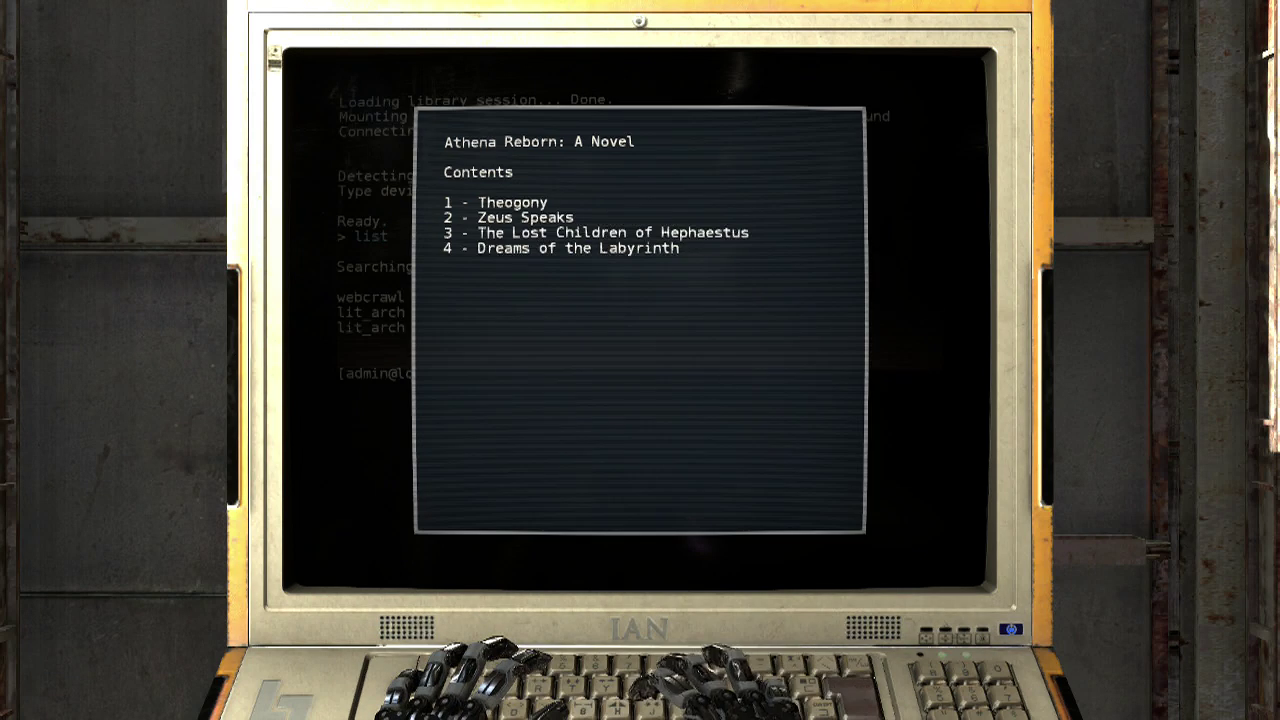
{"action": "key", "text": "Return"}
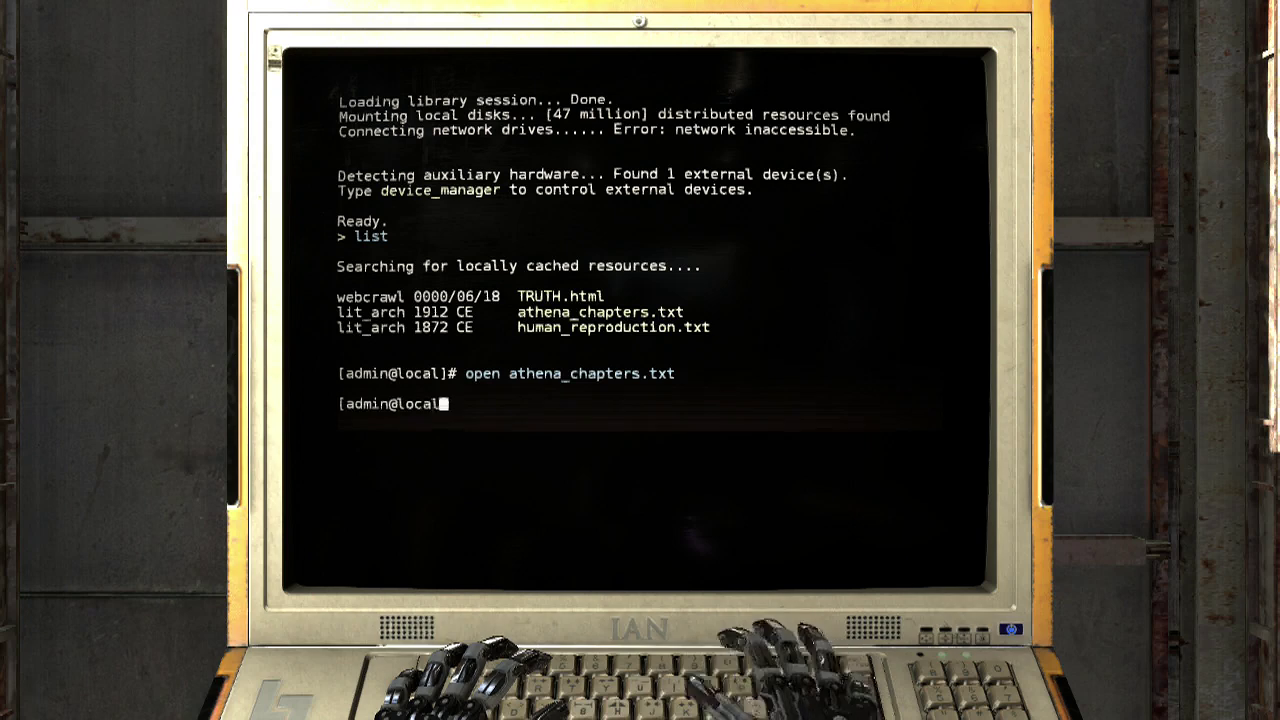
Read the TRUTH.html file
{"action": "key", "text": "Down"}
{"action": "key", "text": "Return"}
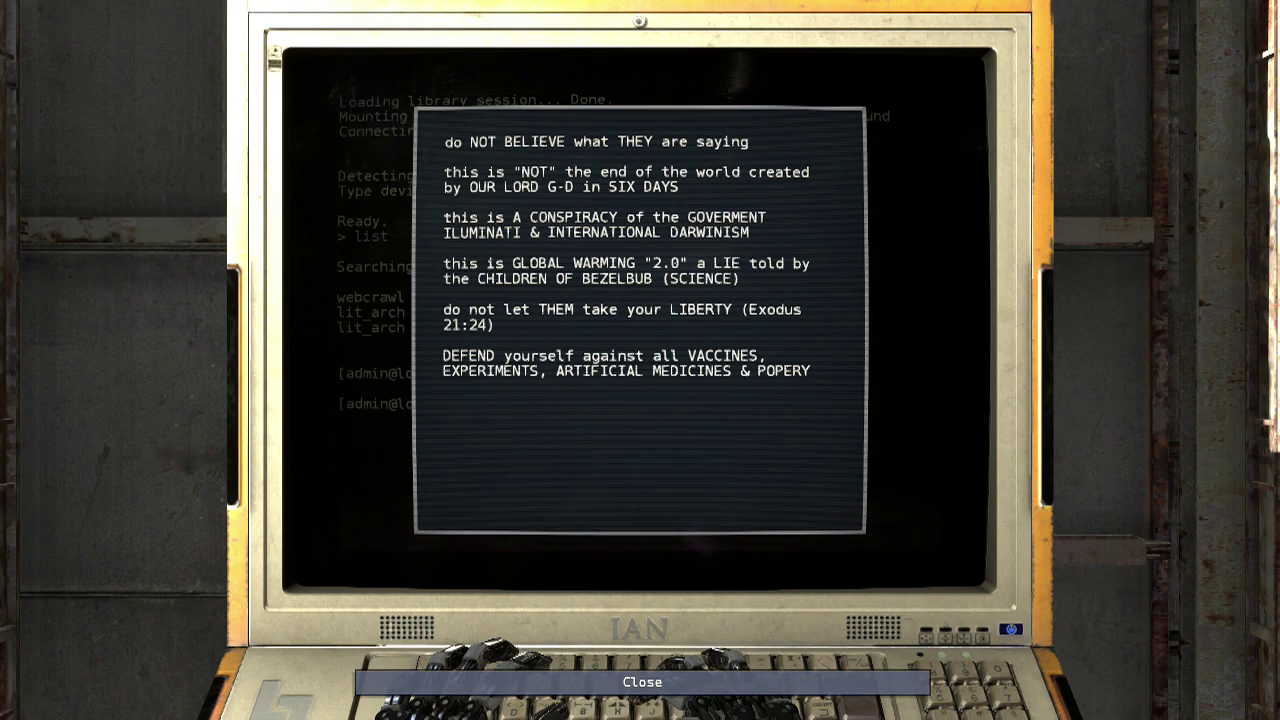
{"action": "key", "text": "Return"}
Read the human_reproduction.txt file
{"action": "key", "text": "Down"}
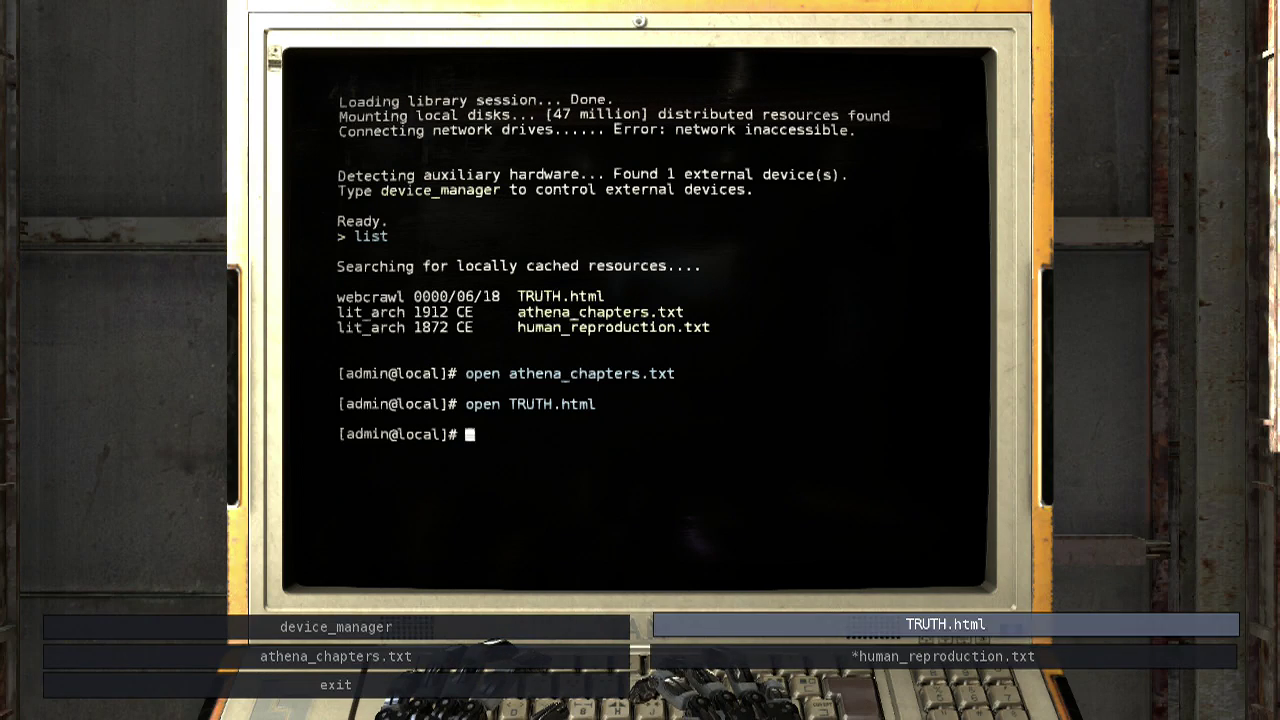
{"action": "key", "text": "Return"}
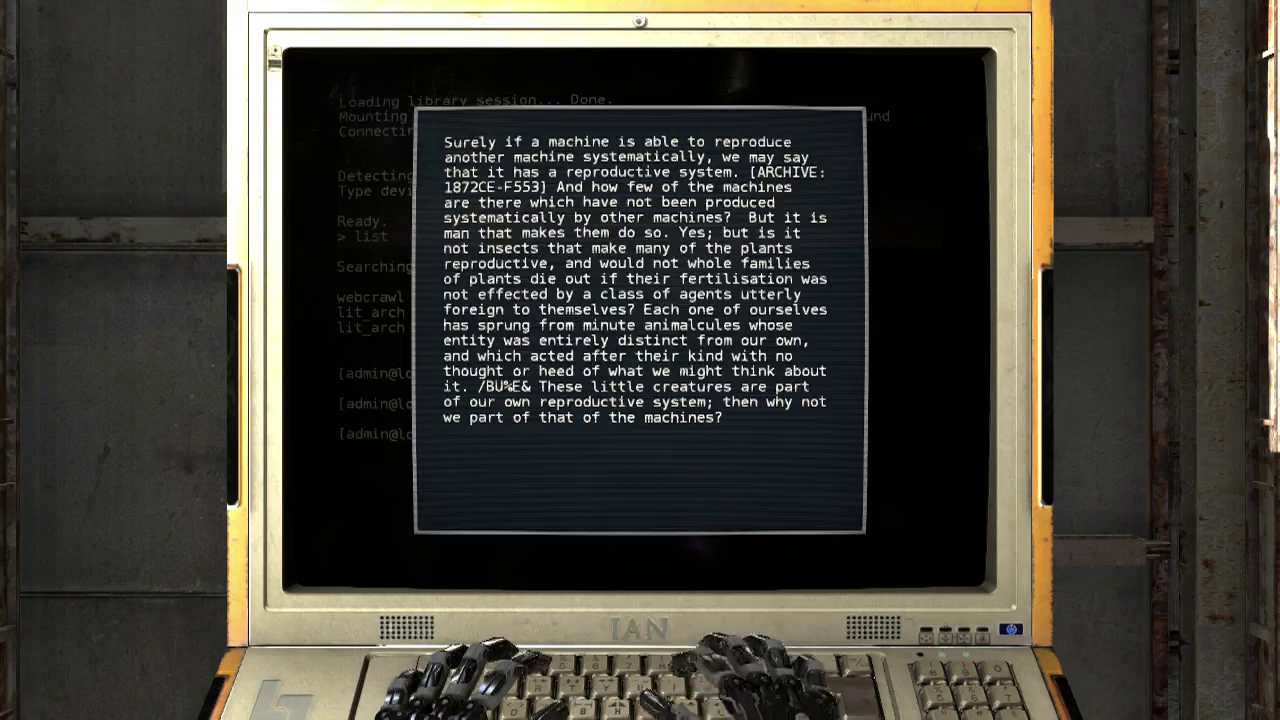
{"action": "key", "text": "Return"}
Log out of the terminal with the exit command
{"action": "key", "text": "Right"}
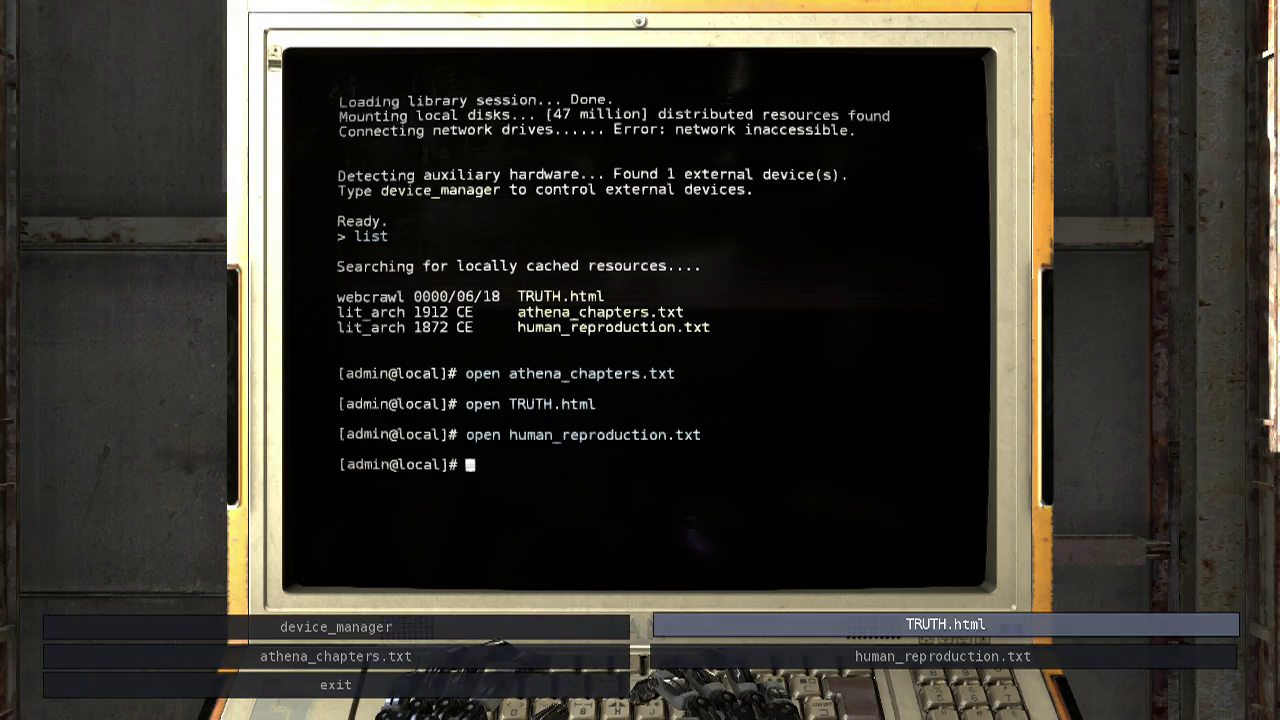
{"action": "key", "text": "Down"}
{"action": "key", "text": "Down"}
{"action": "key", "text": "Return"}
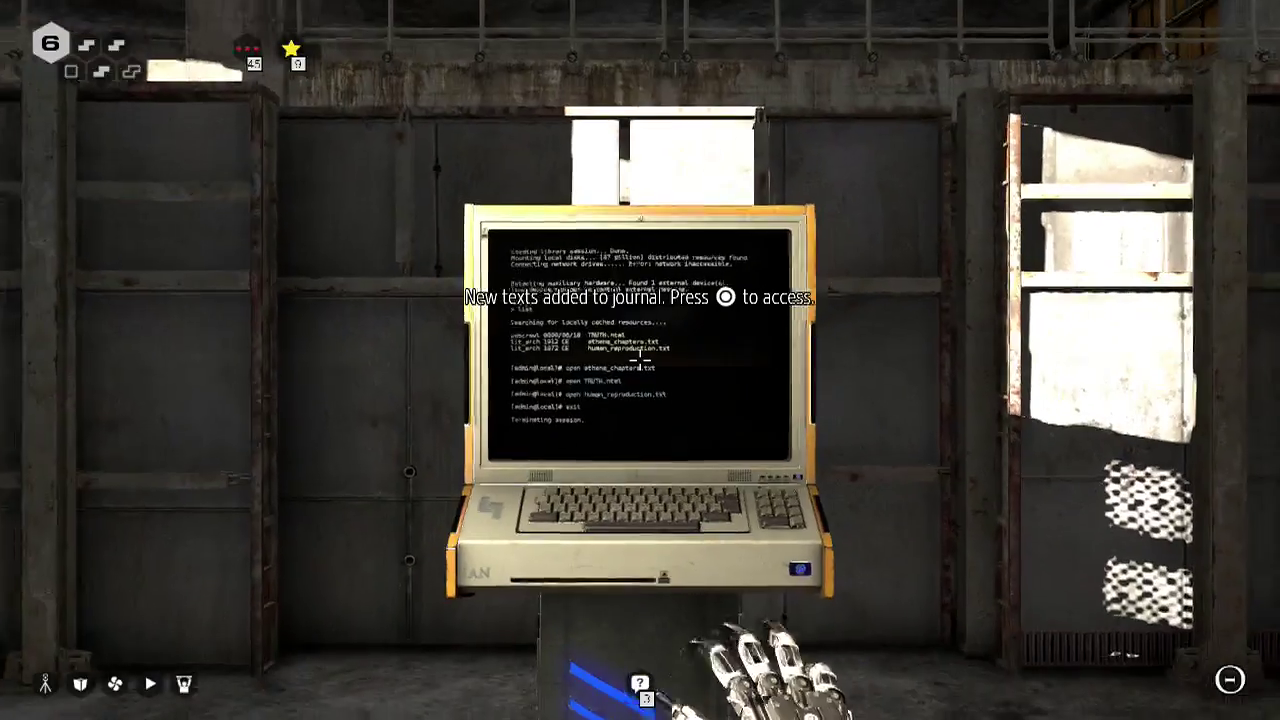
Walk through the corridors and purple-lit room, then start using the second terminal
{"action": "key", "text": "w"}
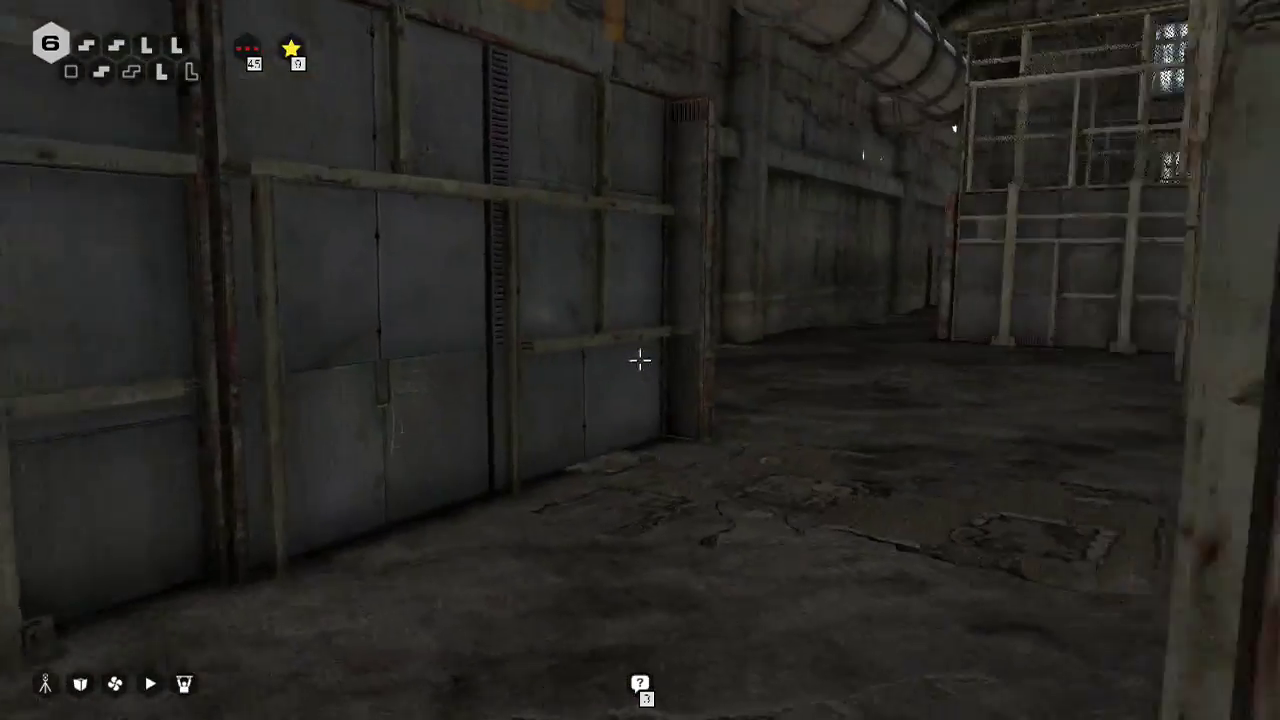
{"action": "key", "text": "w"}
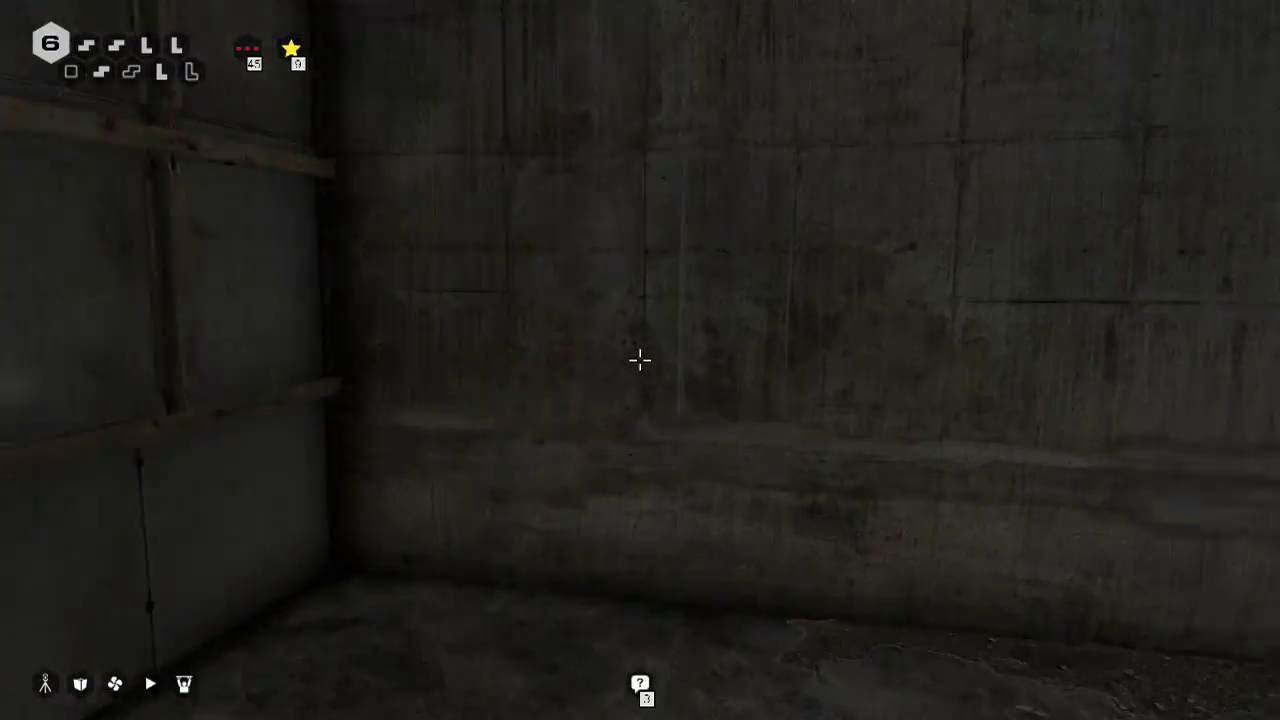
{"action": "key", "text": "w"}
{"action": "key", "text": "w"}
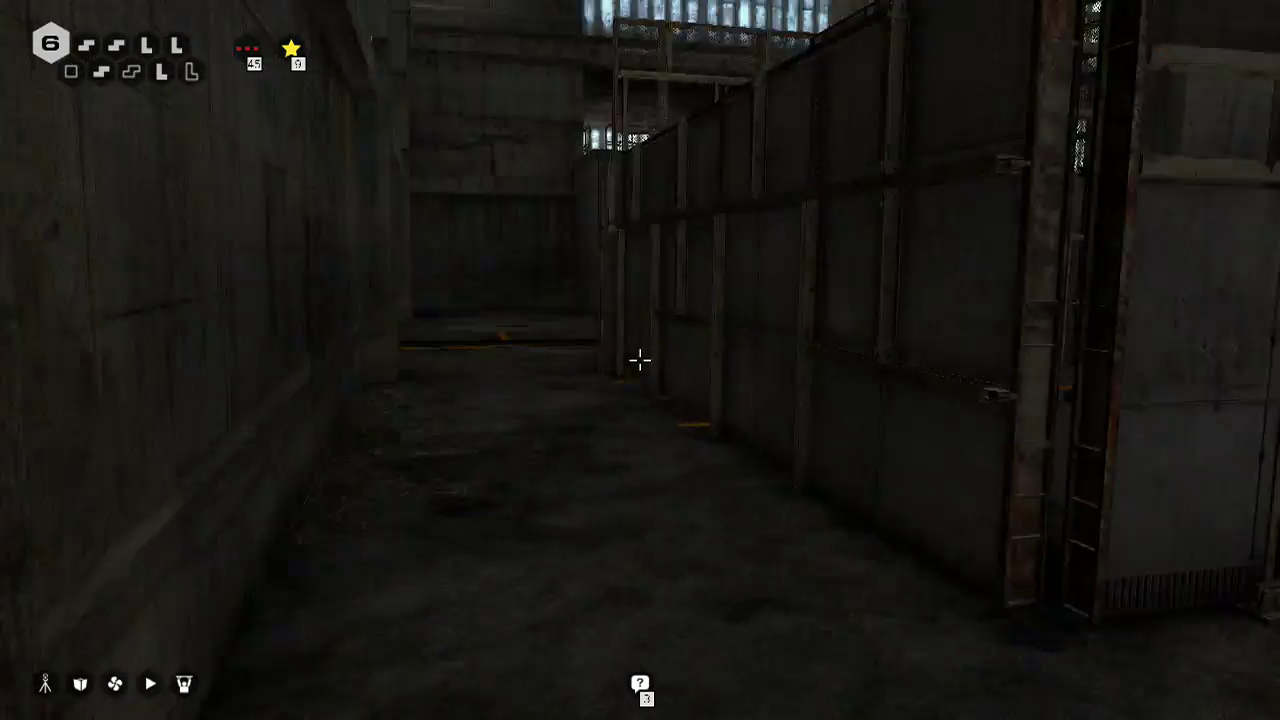
{"action": "key", "text": "w"}
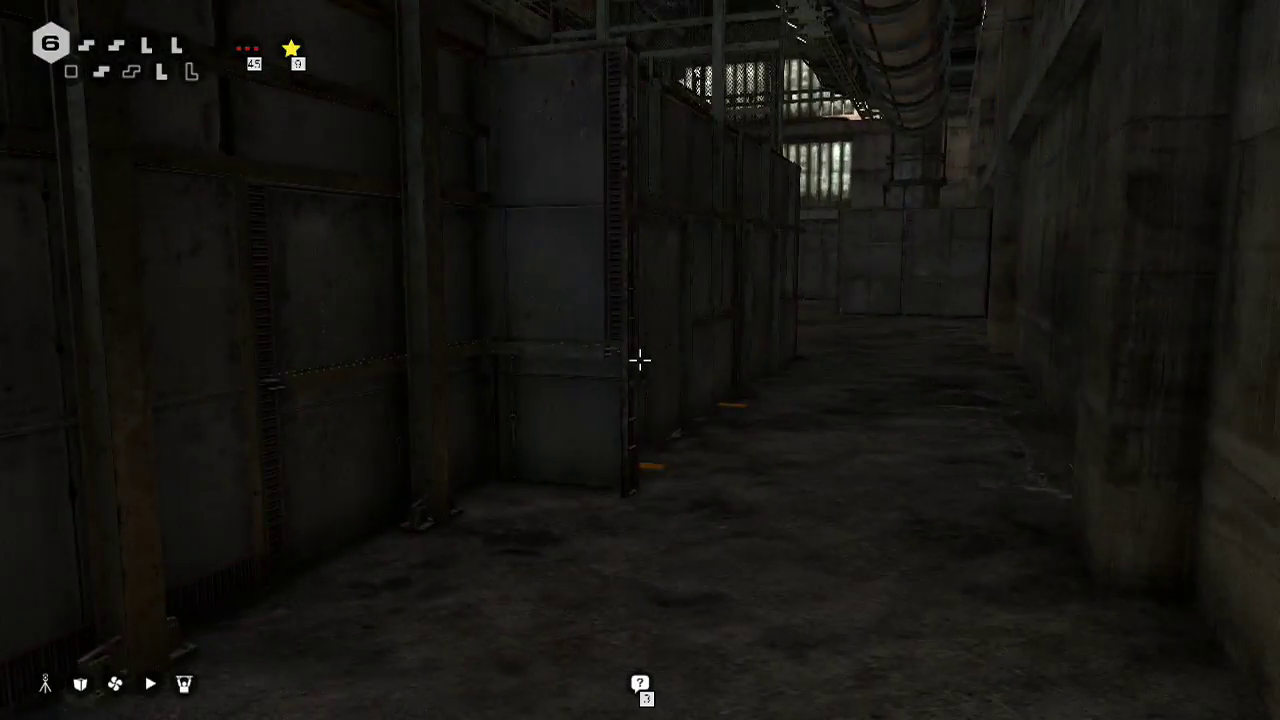
{"action": "key", "text": "w"}
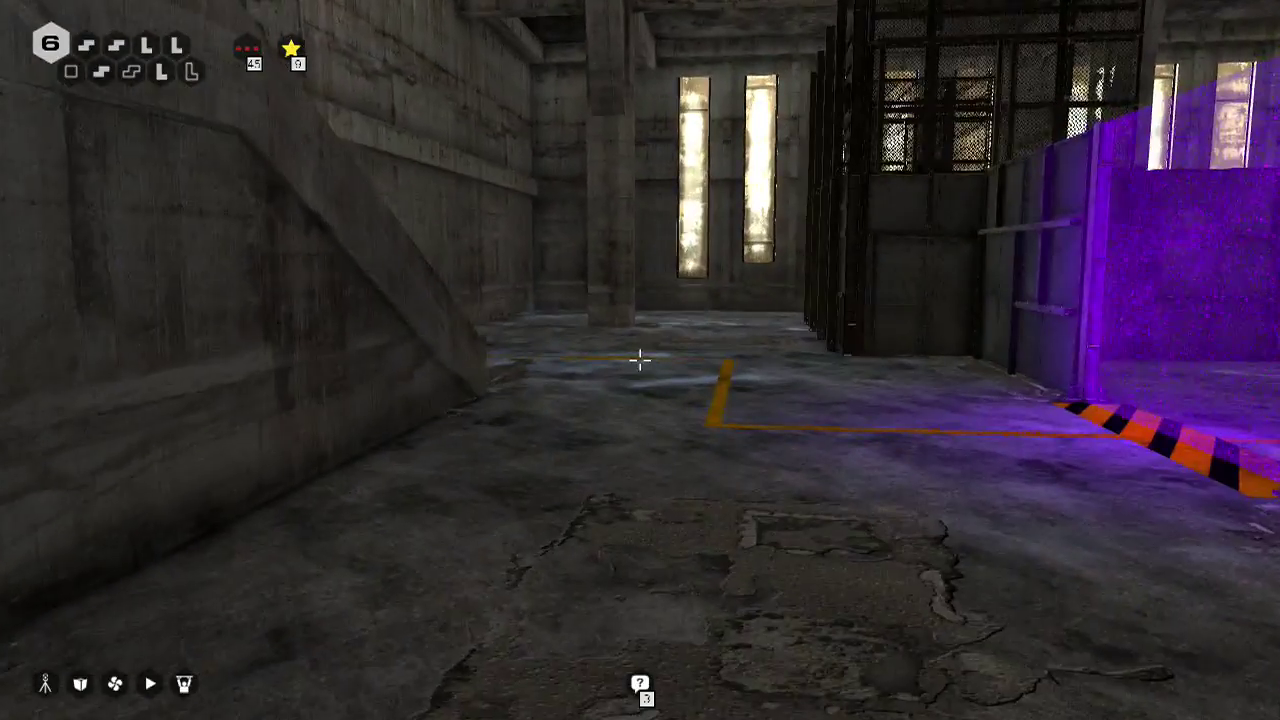
{"action": "key", "text": "w"}
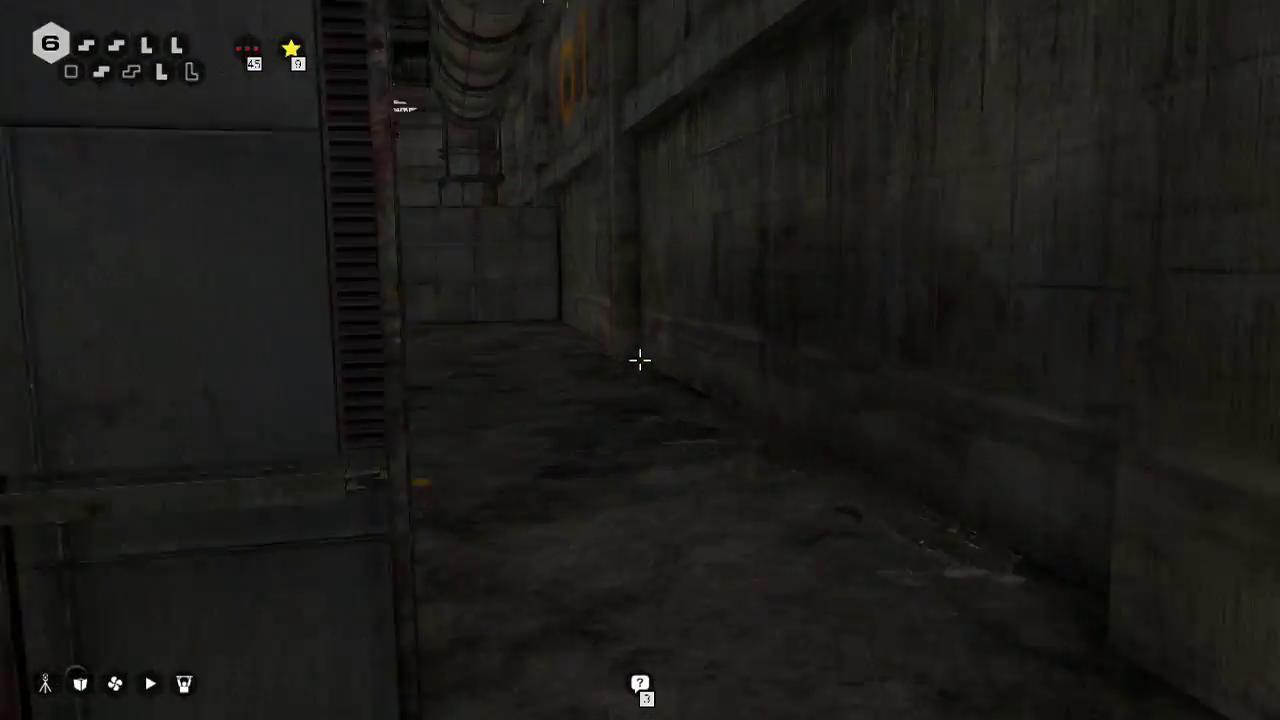
{"action": "key", "text": "w"}
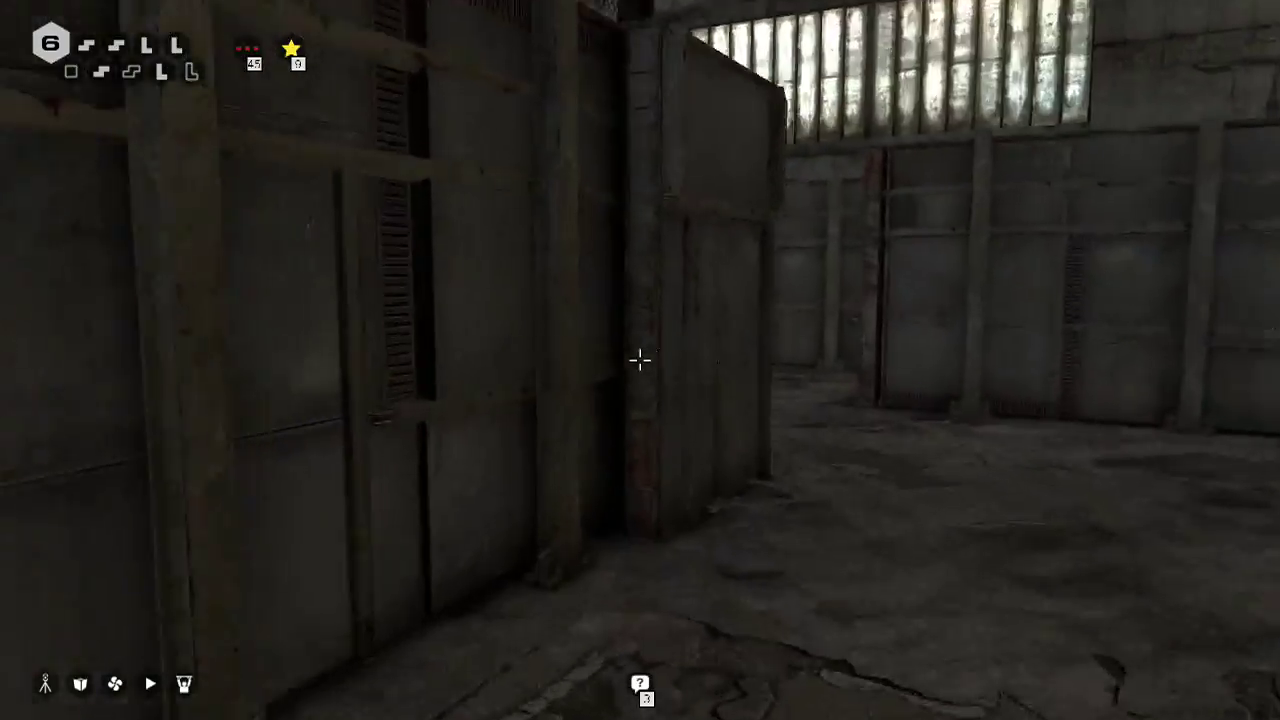
{"action": "key", "text": "w"}
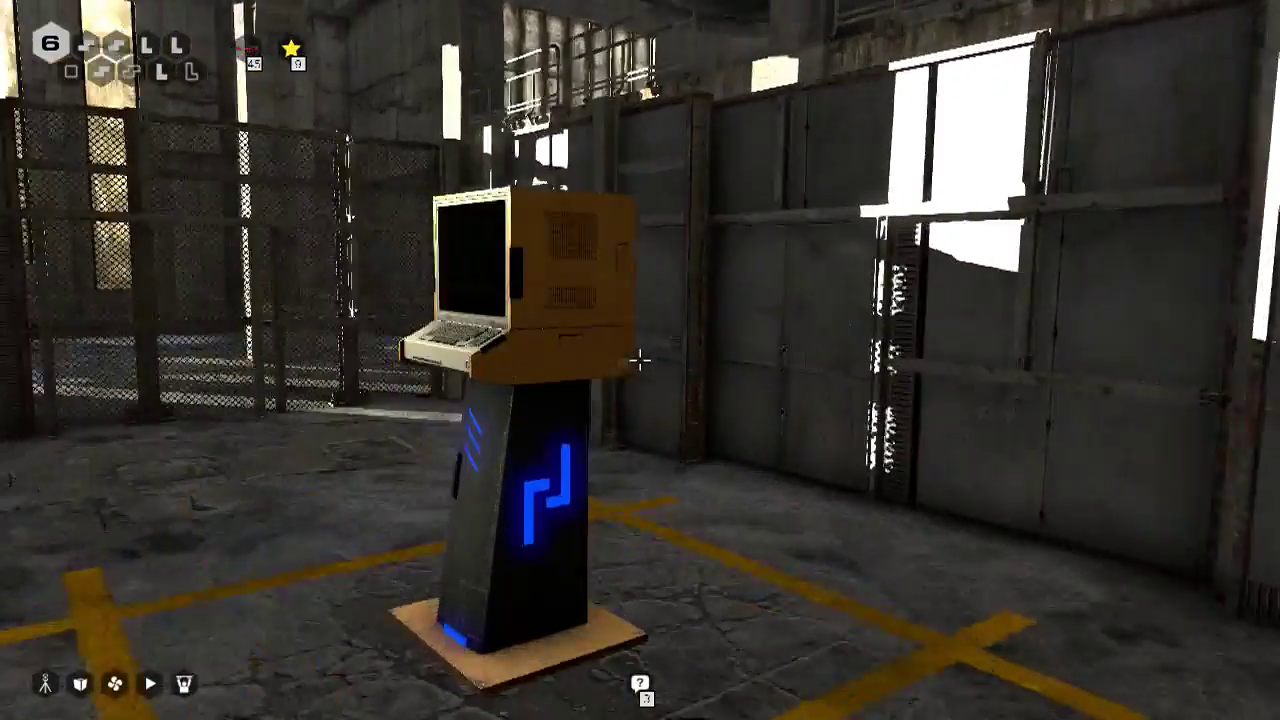
{"action": "key", "text": "e"}
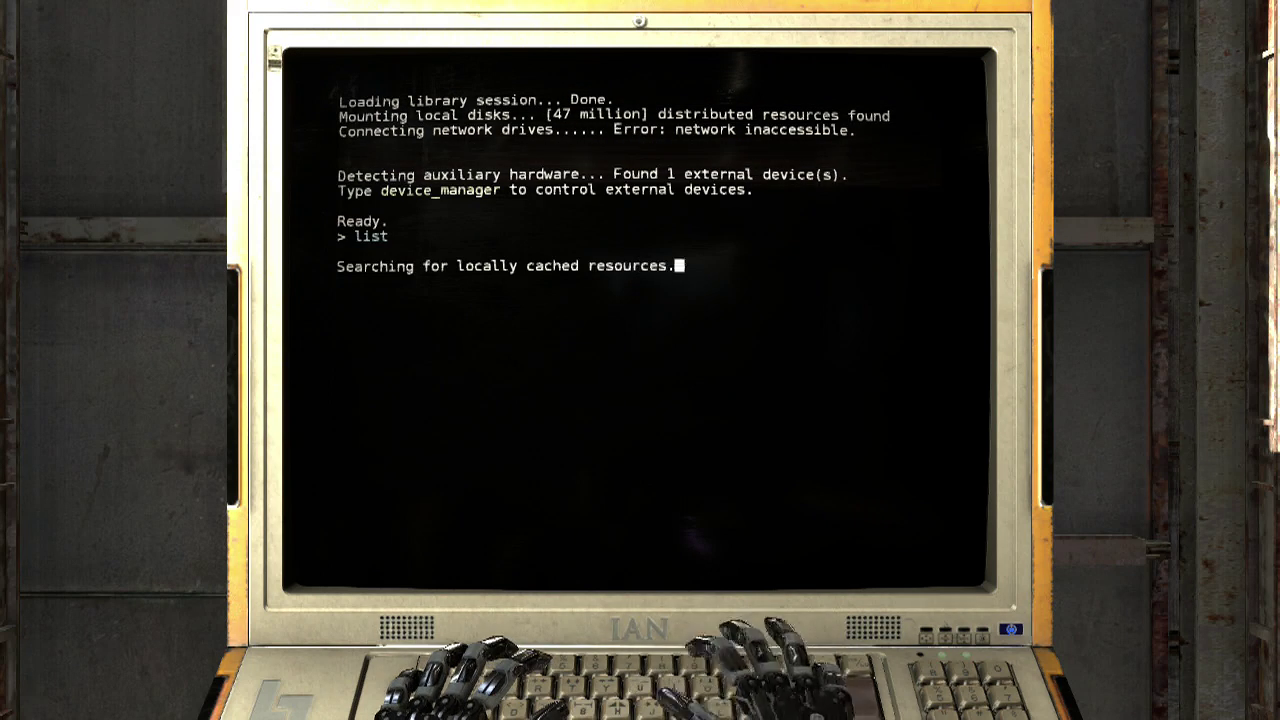
Run device_manager, view the elevator parameters, and unlock floor 2 in floor access control
{"action": "key", "text": "Return"}
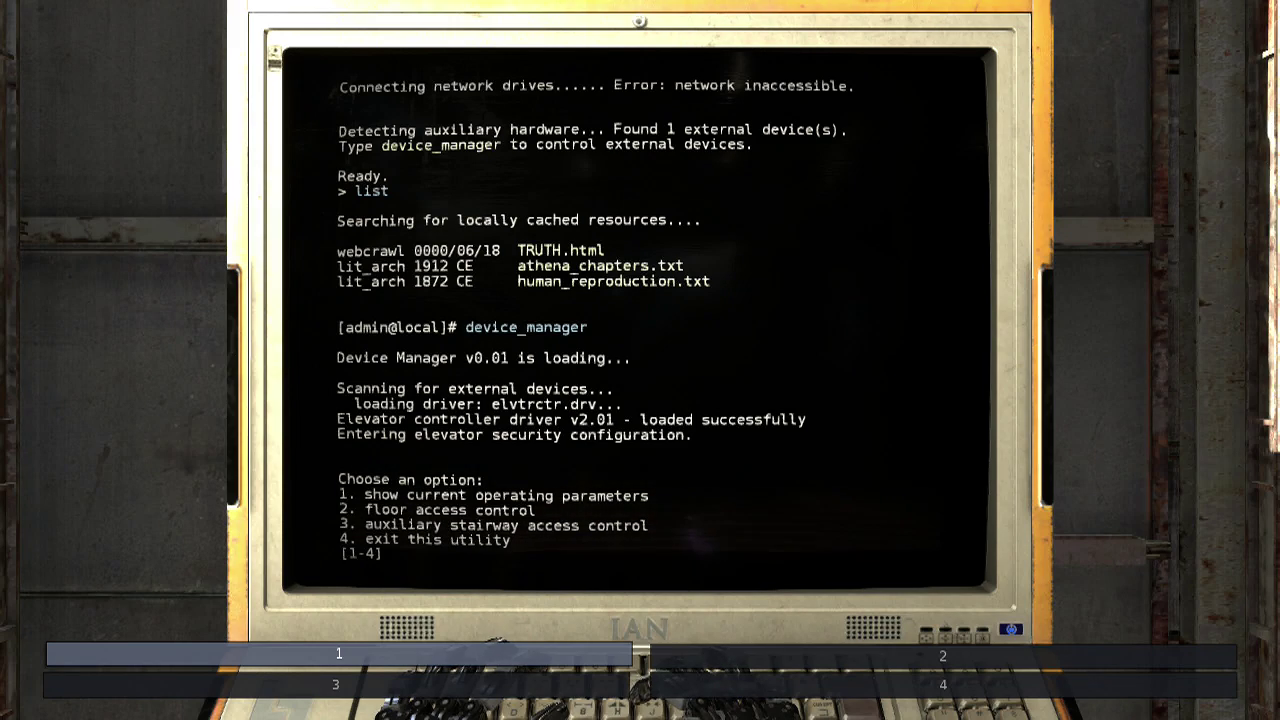
{"action": "key", "text": "1"}
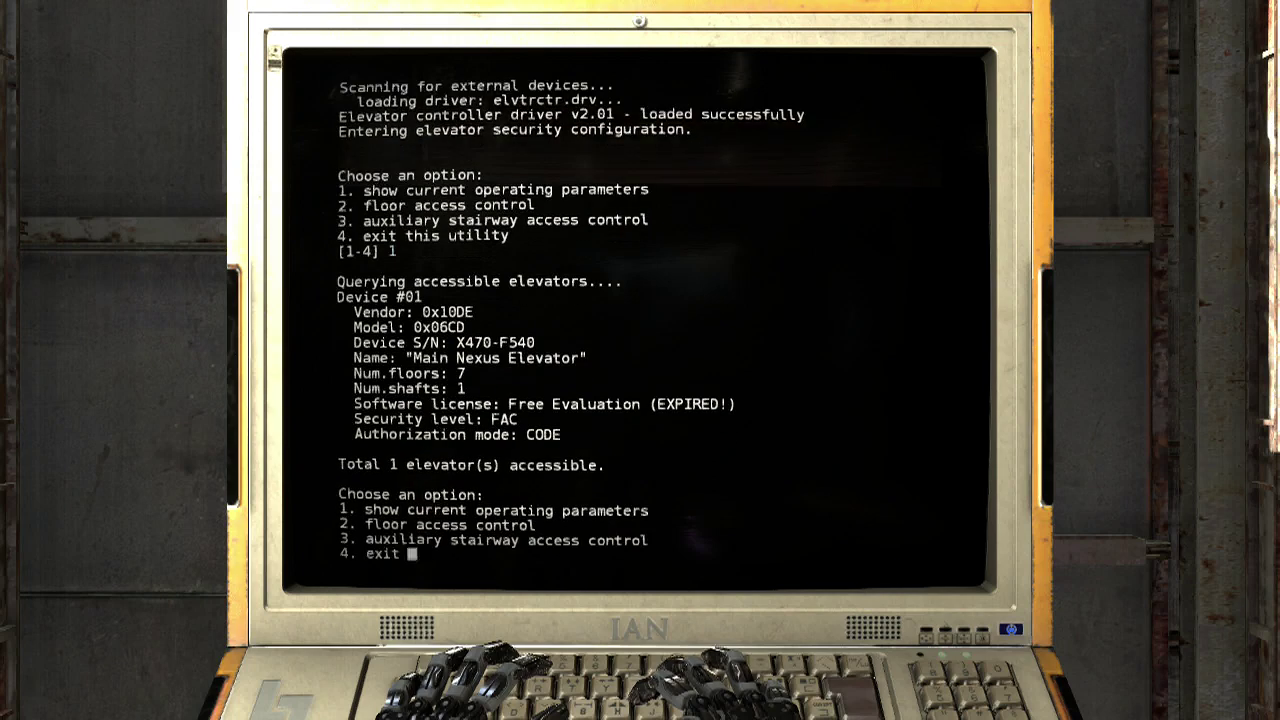
{"action": "key", "text": "Right"}
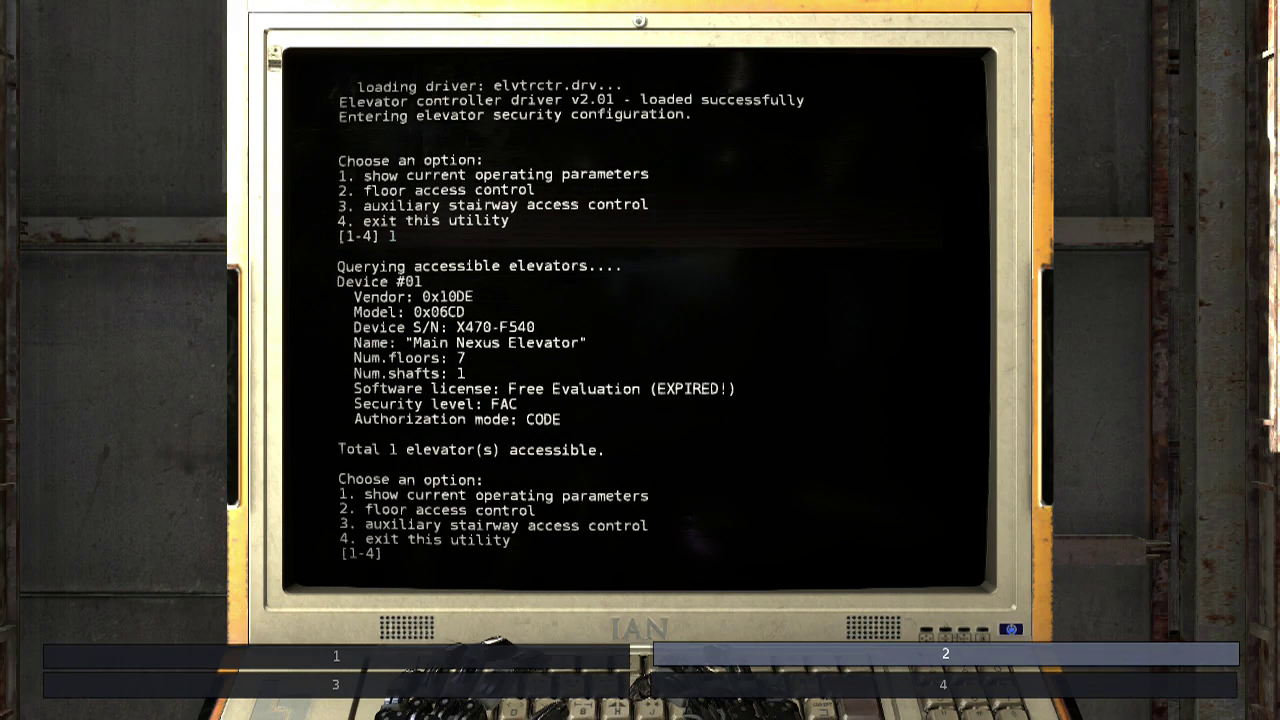
{"action": "key", "text": "Return"}
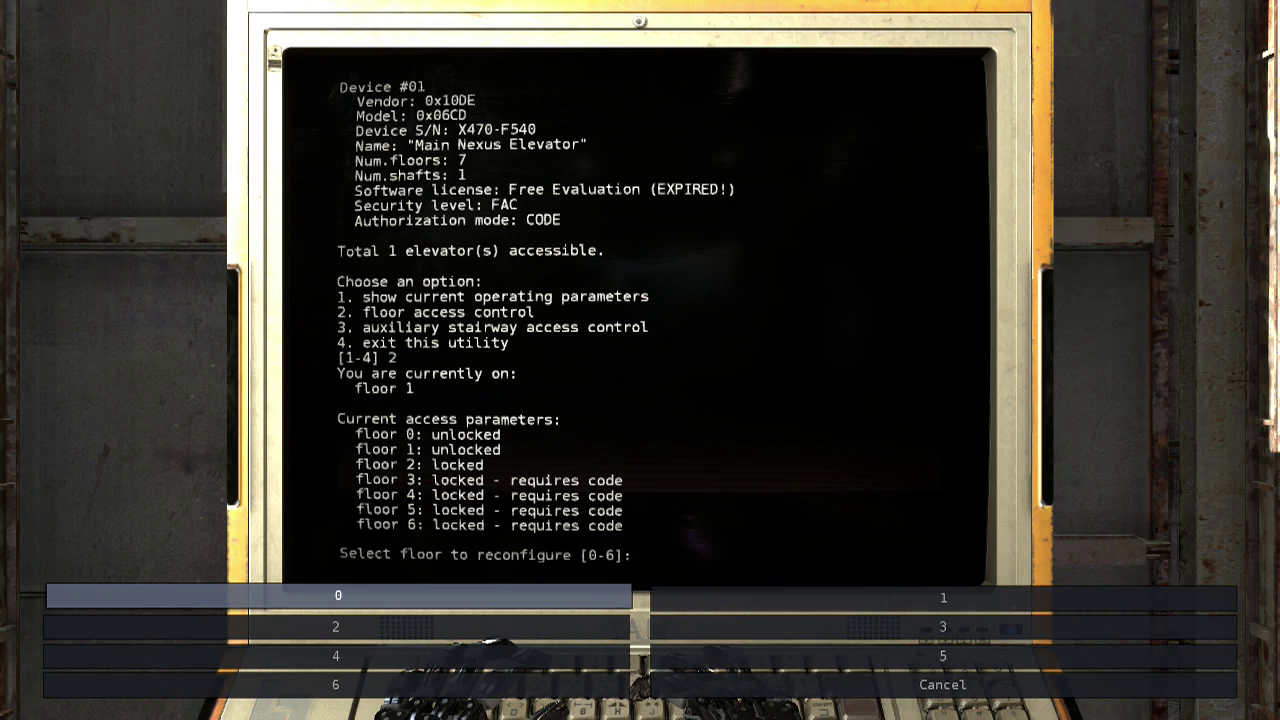
{"action": "key", "text": "Down"}
{"action": "key", "text": "Down"}
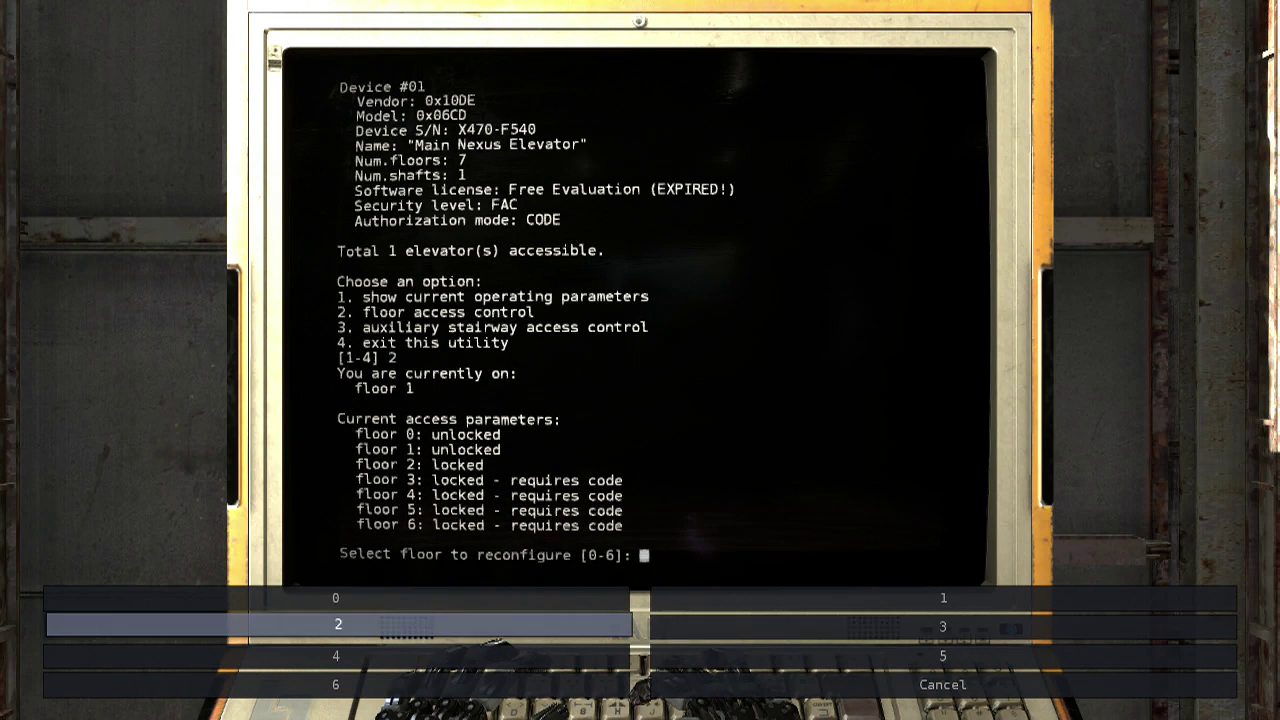
{"action": "key", "text": "Return"}
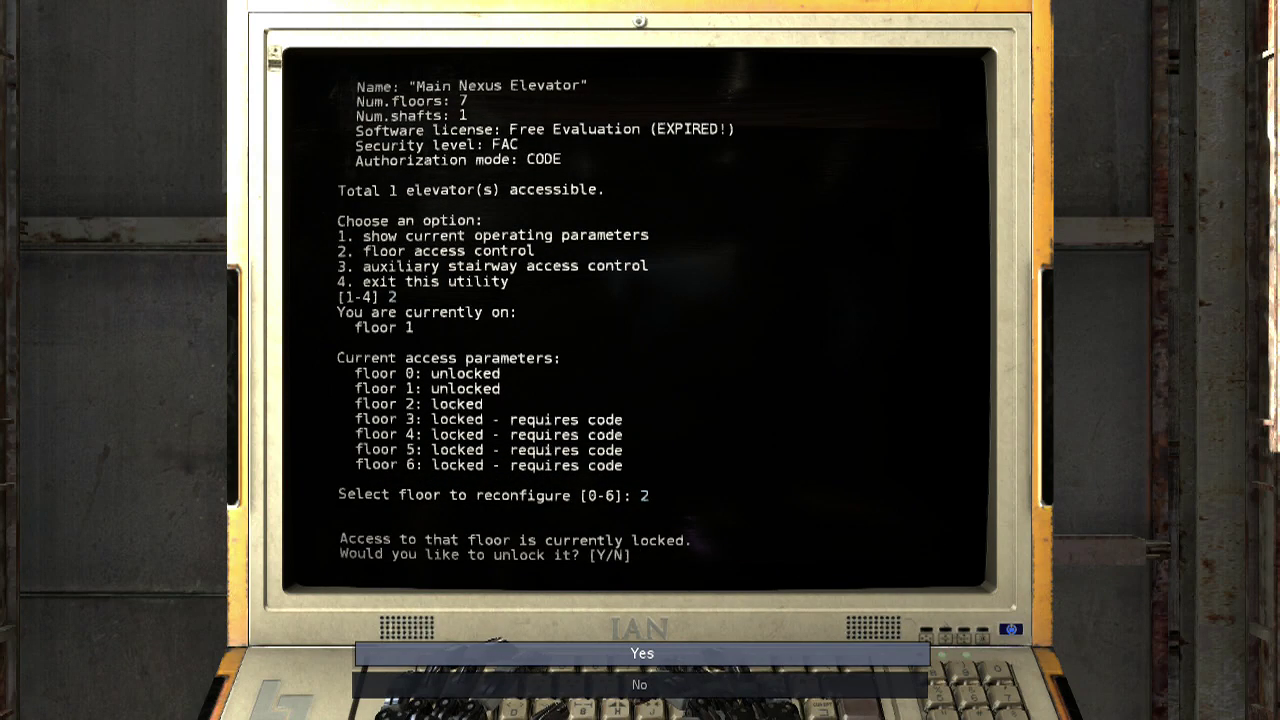
{"action": "key", "text": "Return"}
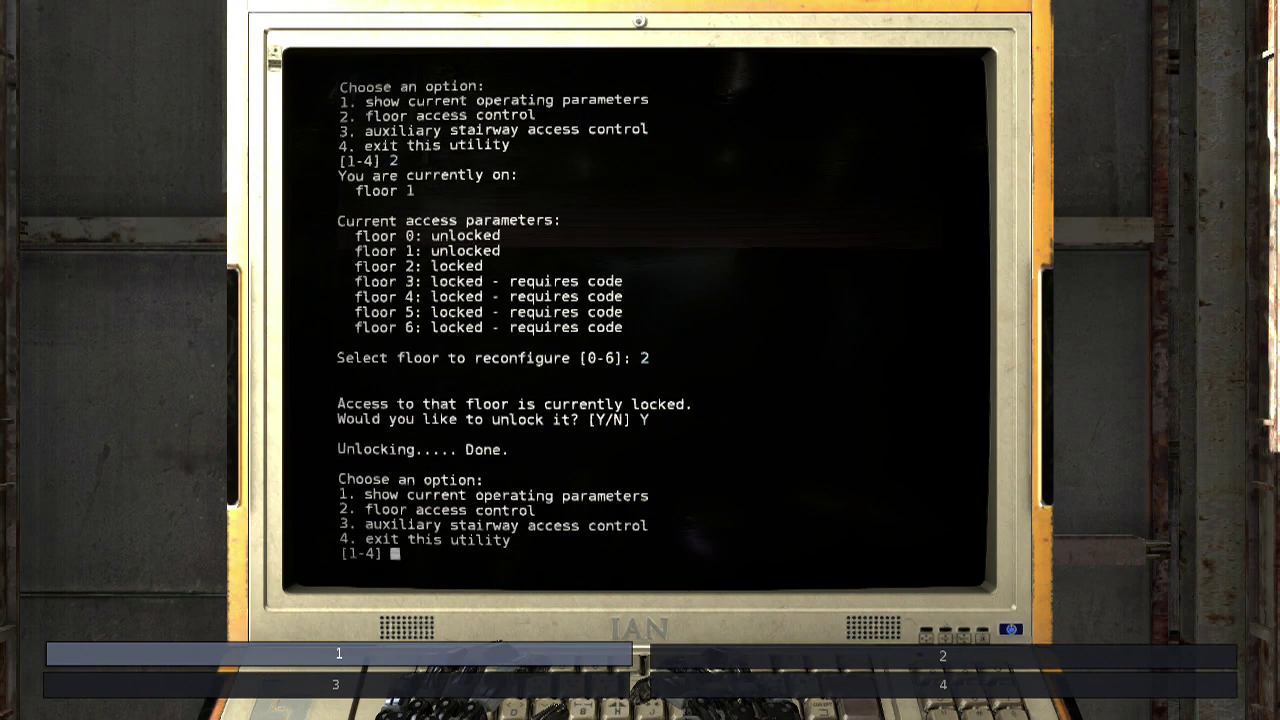
Check auxiliary stairway access, then quit the device manager and log out
{"action": "key", "text": "Down"}
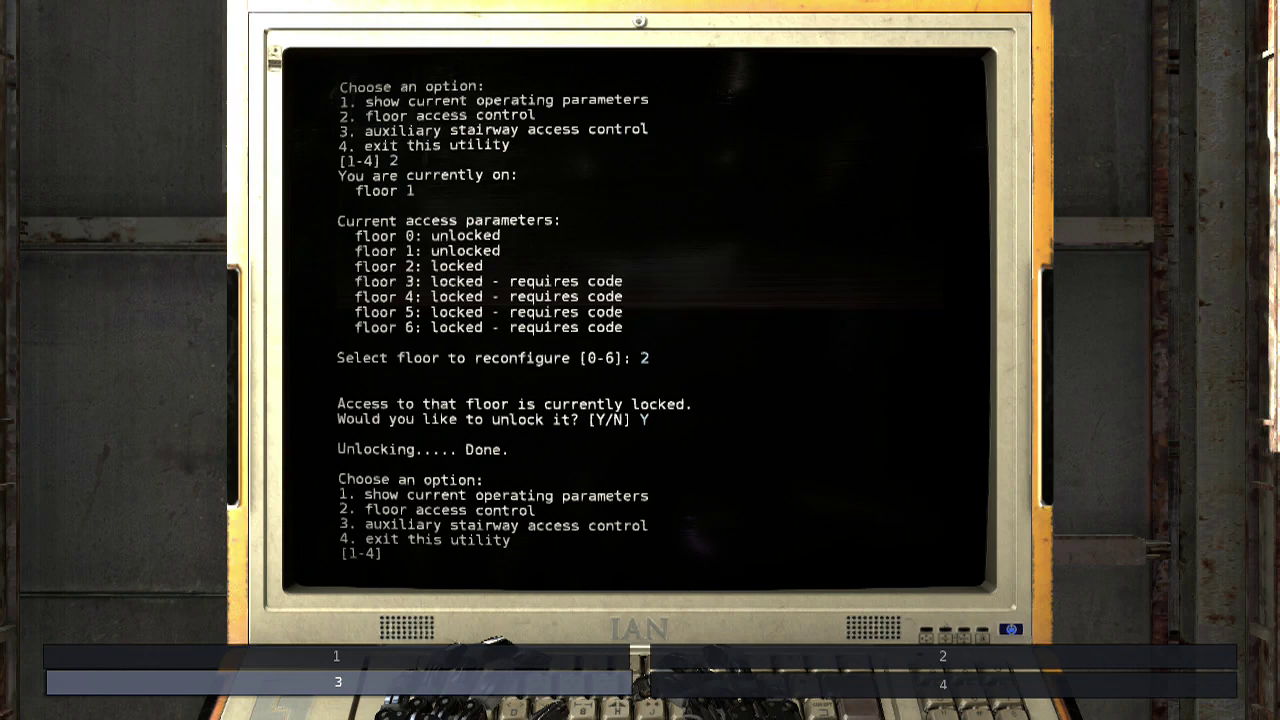
{"action": "key", "text": "Return"}
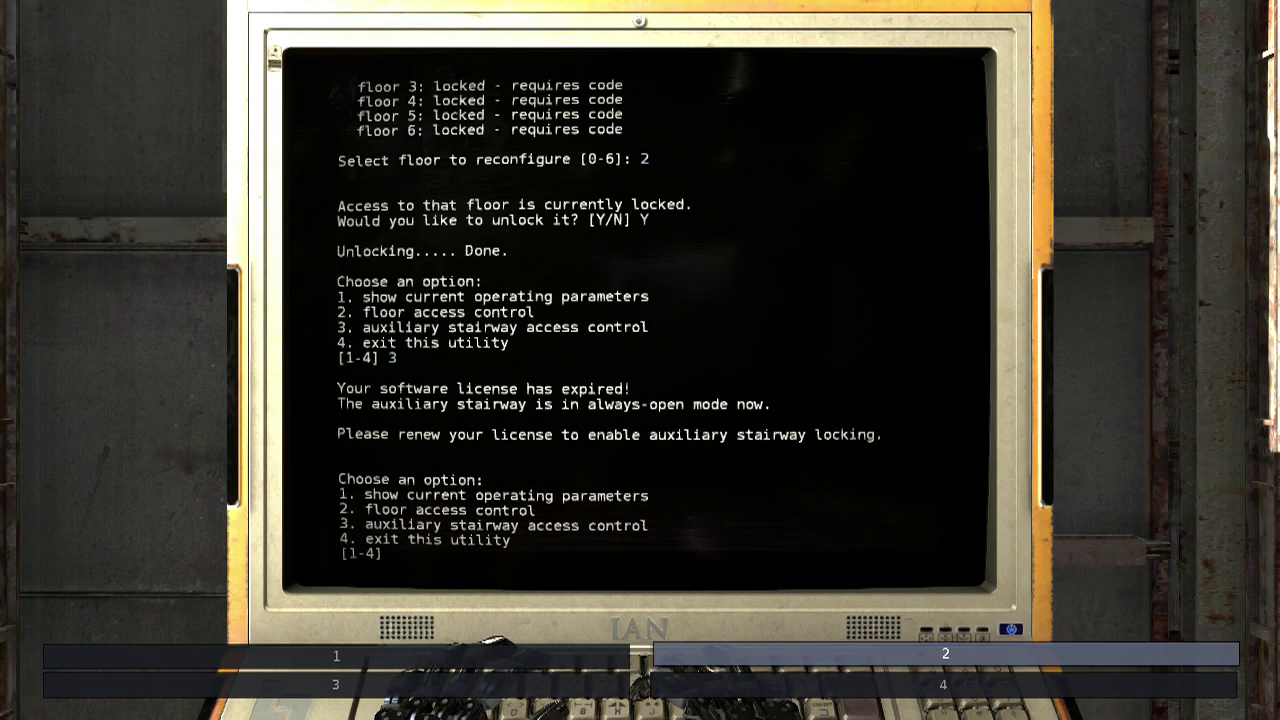
{"action": "key", "text": "4"}
{"action": "key", "text": "Return"}
{"action": "key", "text": "Down"}
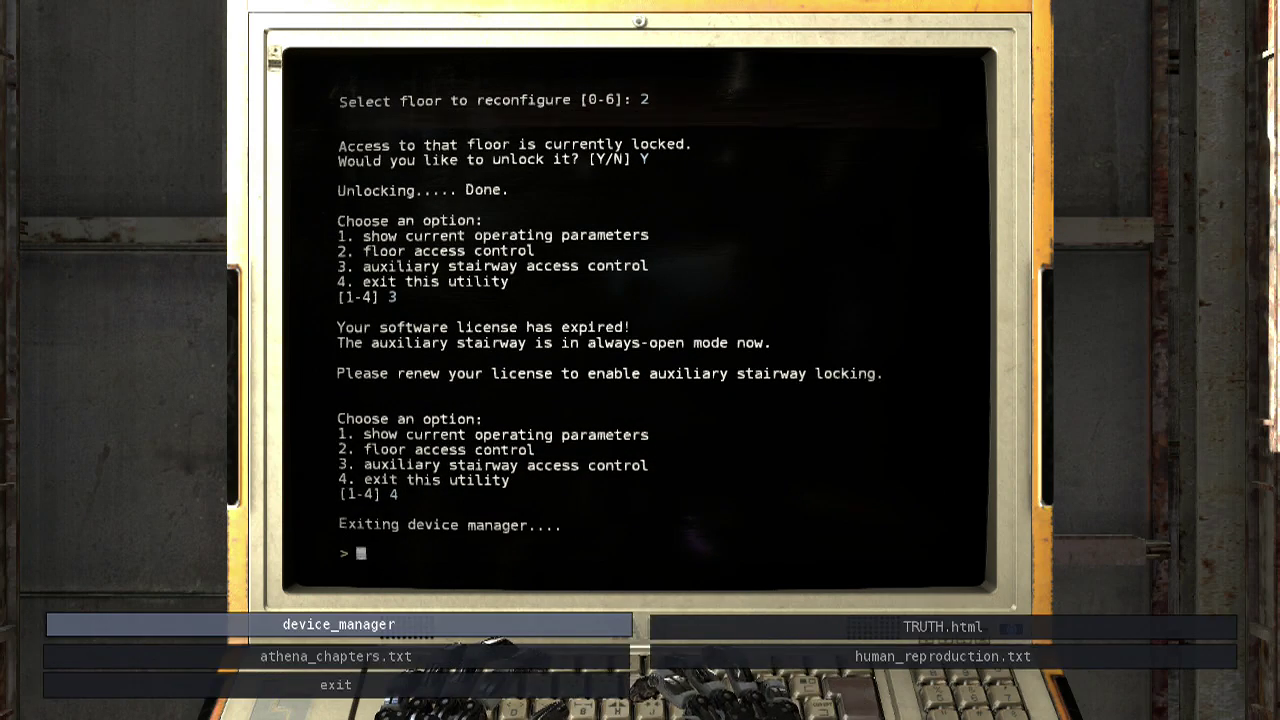
{"action": "key", "text": "Down"}
{"action": "key", "text": "Down"}
{"action": "key", "text": "Return"}
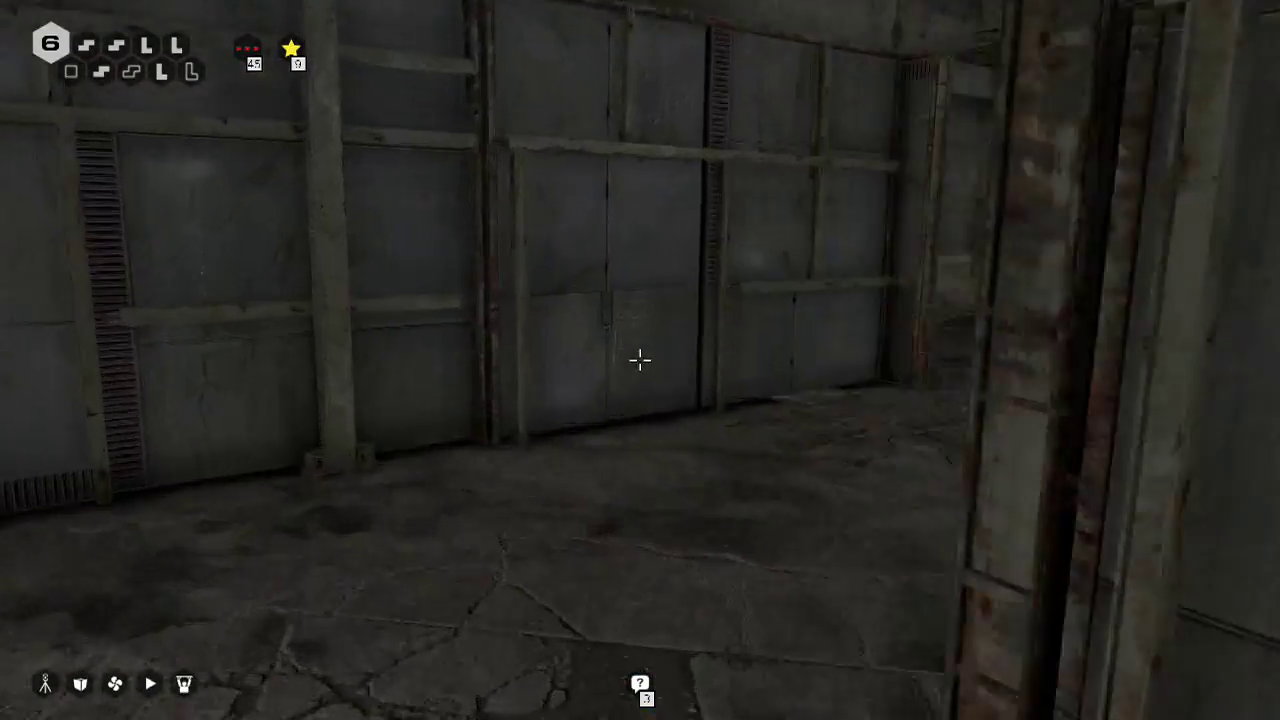
Walk through the dark corridor, up the stairs, and ride the elevator to floor 2
{"action": "key", "text": "w"}
{"action": "key", "text": "w"}
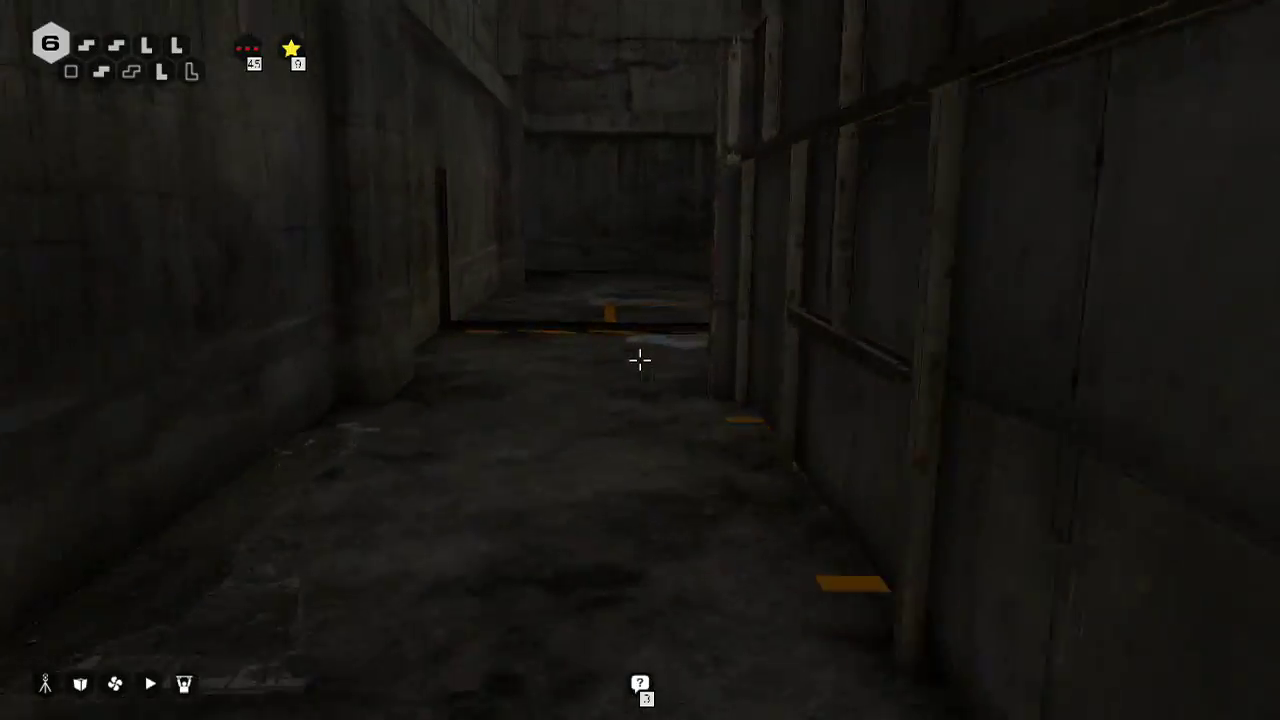
{"action": "key", "text": "w"}
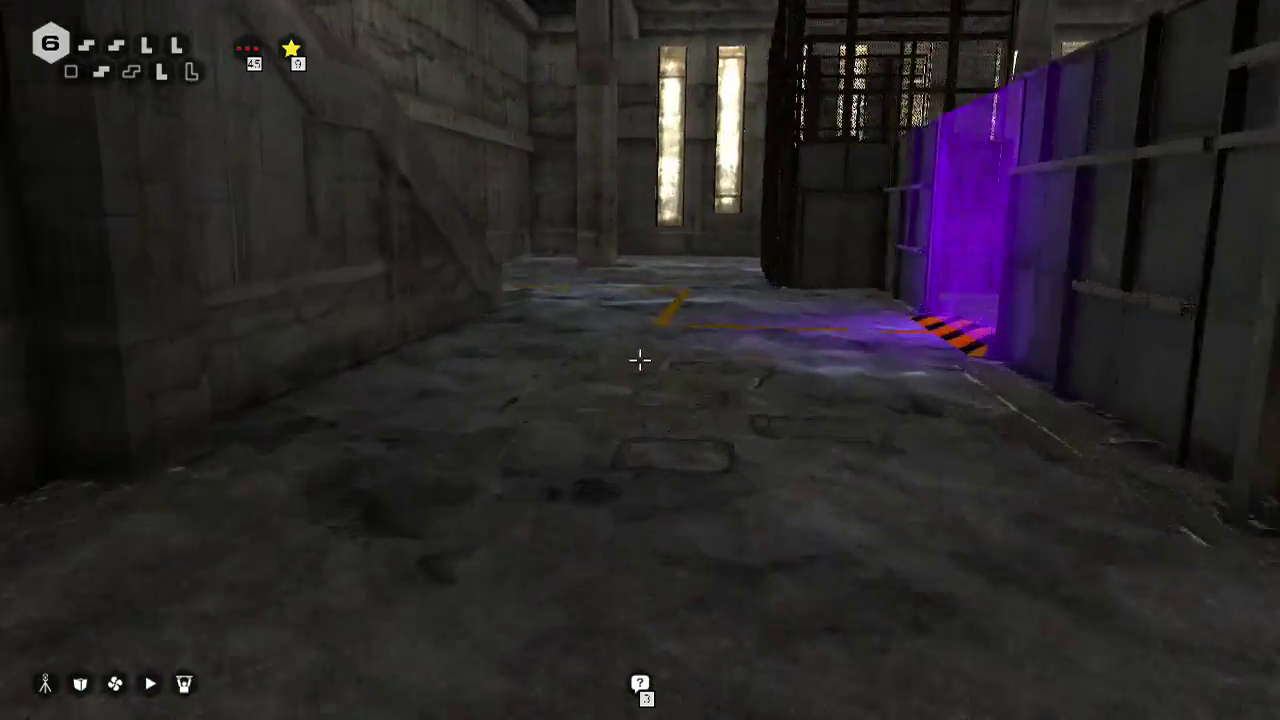
{"action": "key", "text": "w"}
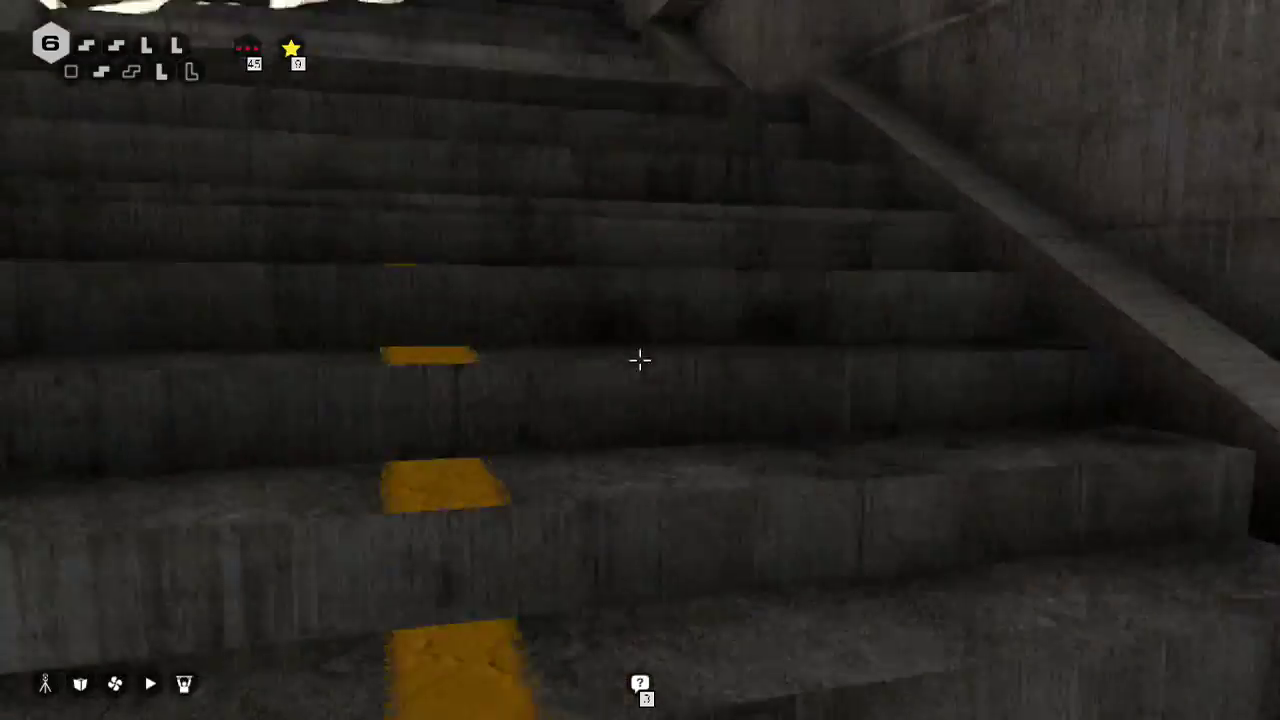
{"action": "key", "text": "w"}
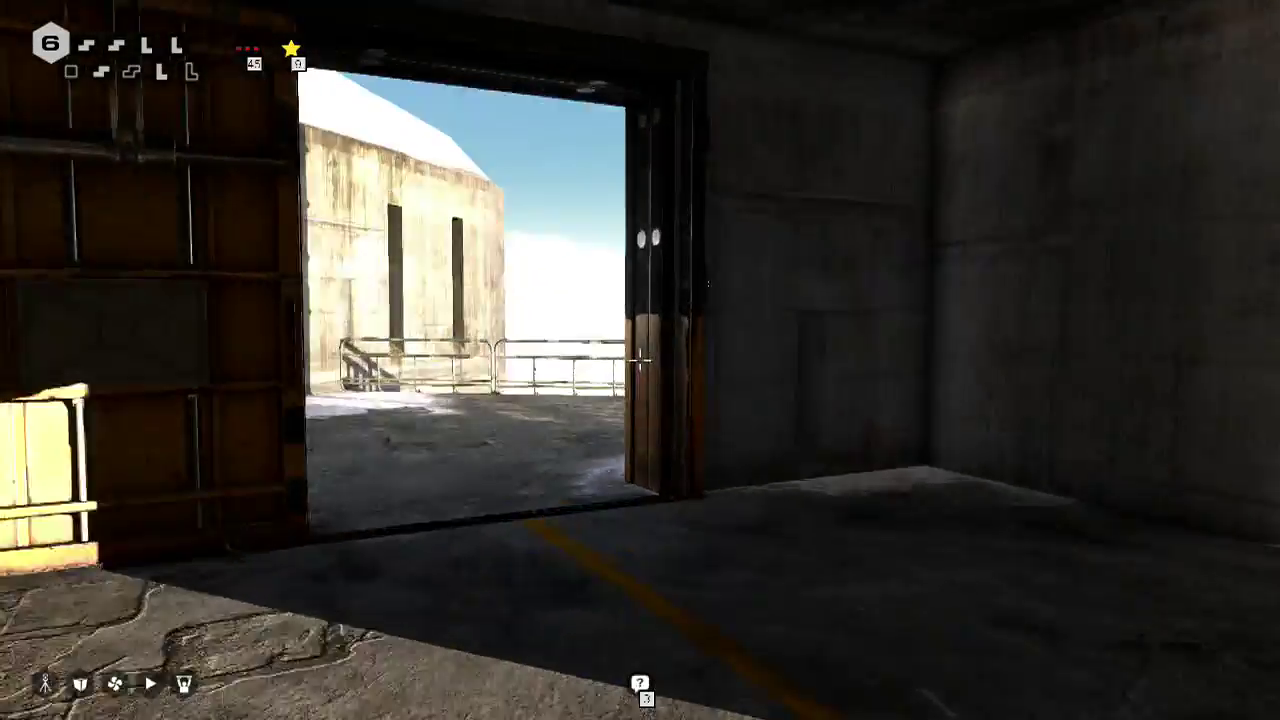
{"action": "key", "text": "w"}
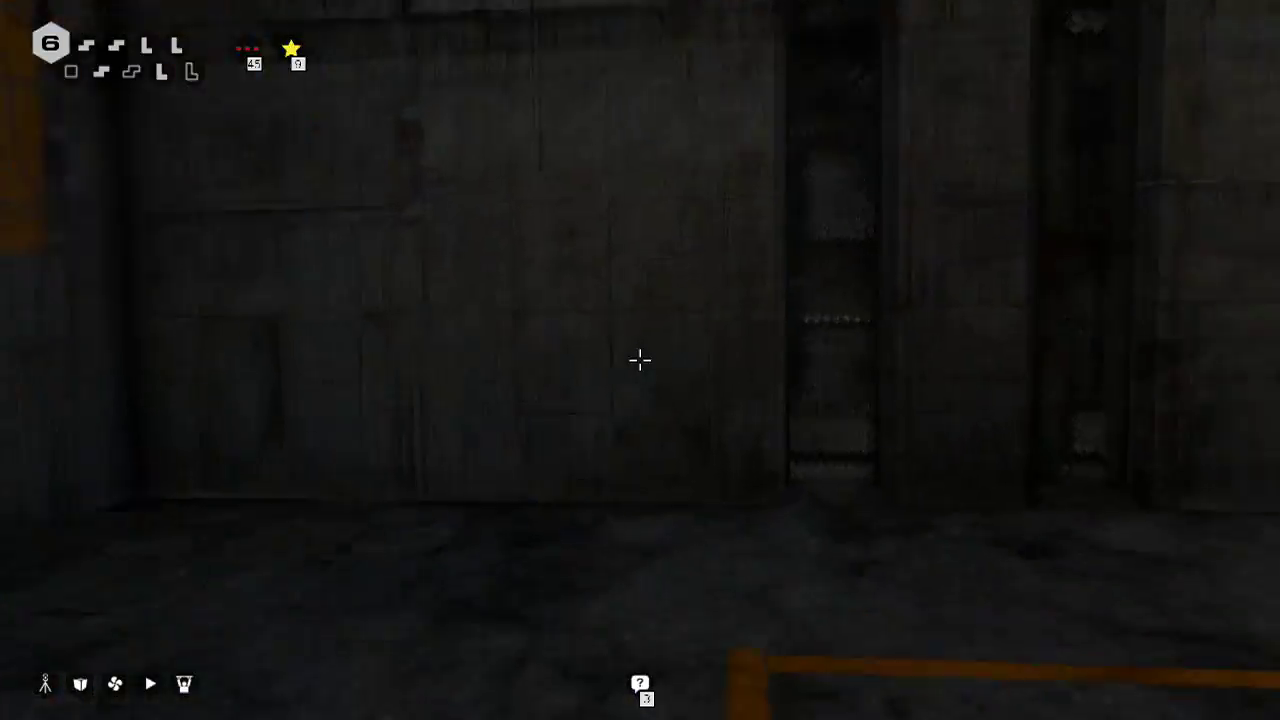
{"action": "key", "text": "w"}
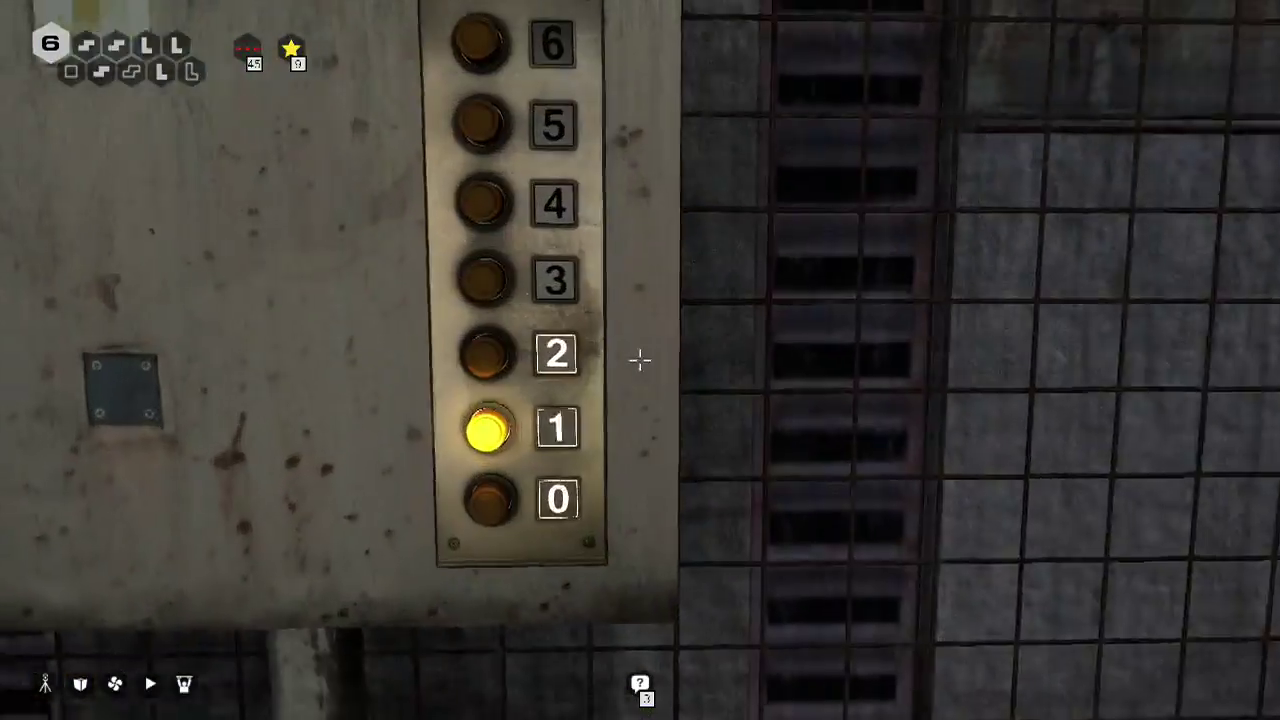
{"action": "key", "text": "e"}
{"action": "key", "text": "w"}
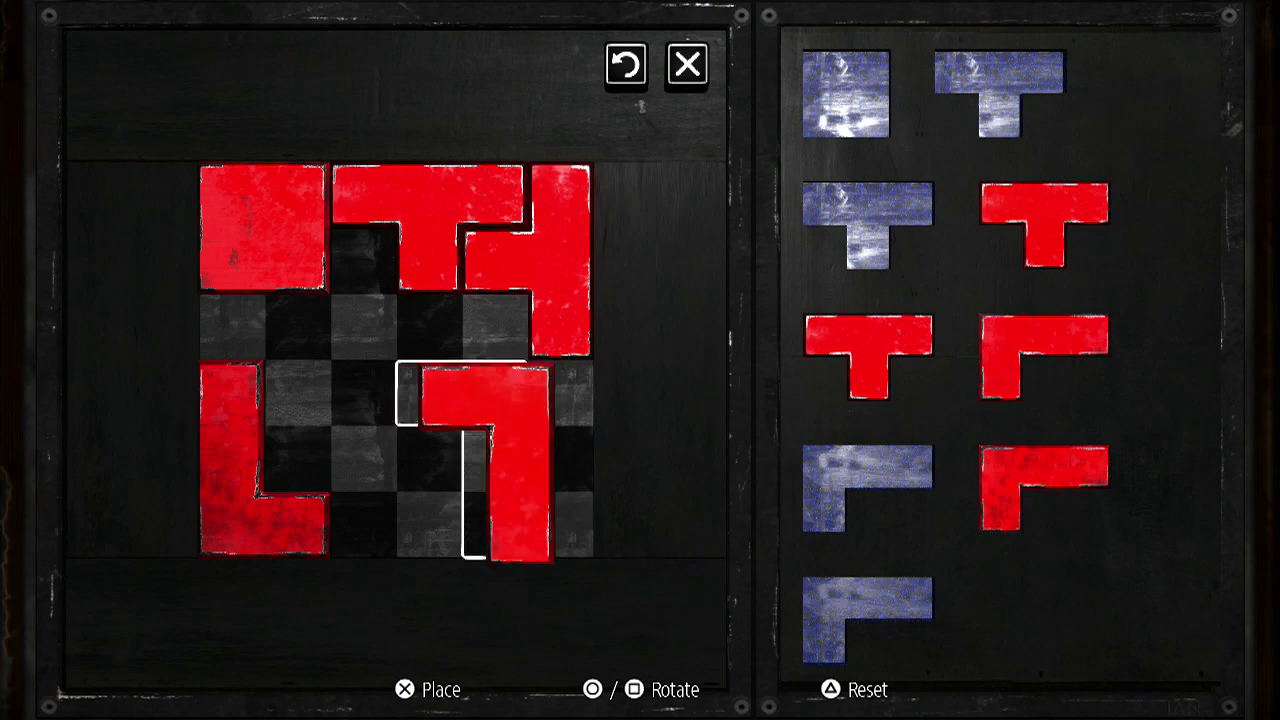
Place the 7-shaped piece, then take an L piece and shift it toward the board centre
{"action": "left_click", "coordinate": [553, 468]}
{"action": "left_click", "coordinate": [1040, 488]}
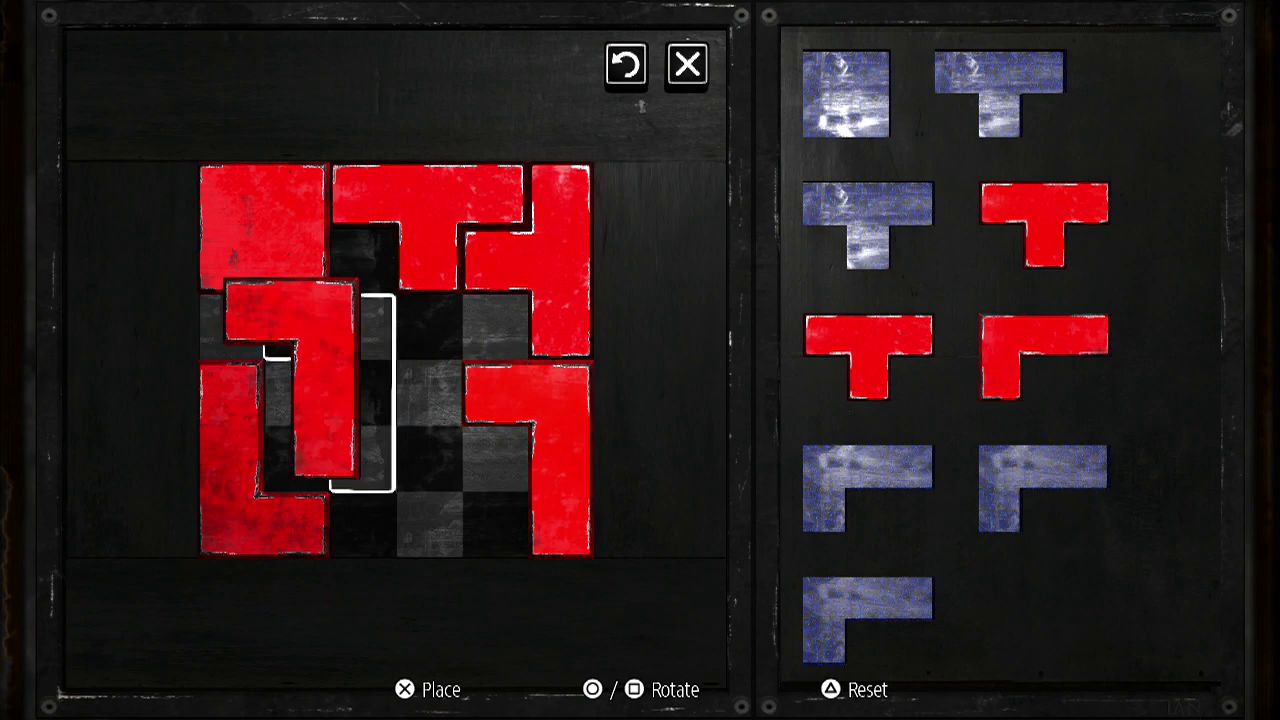
{"action": "key", "text": "Left"}
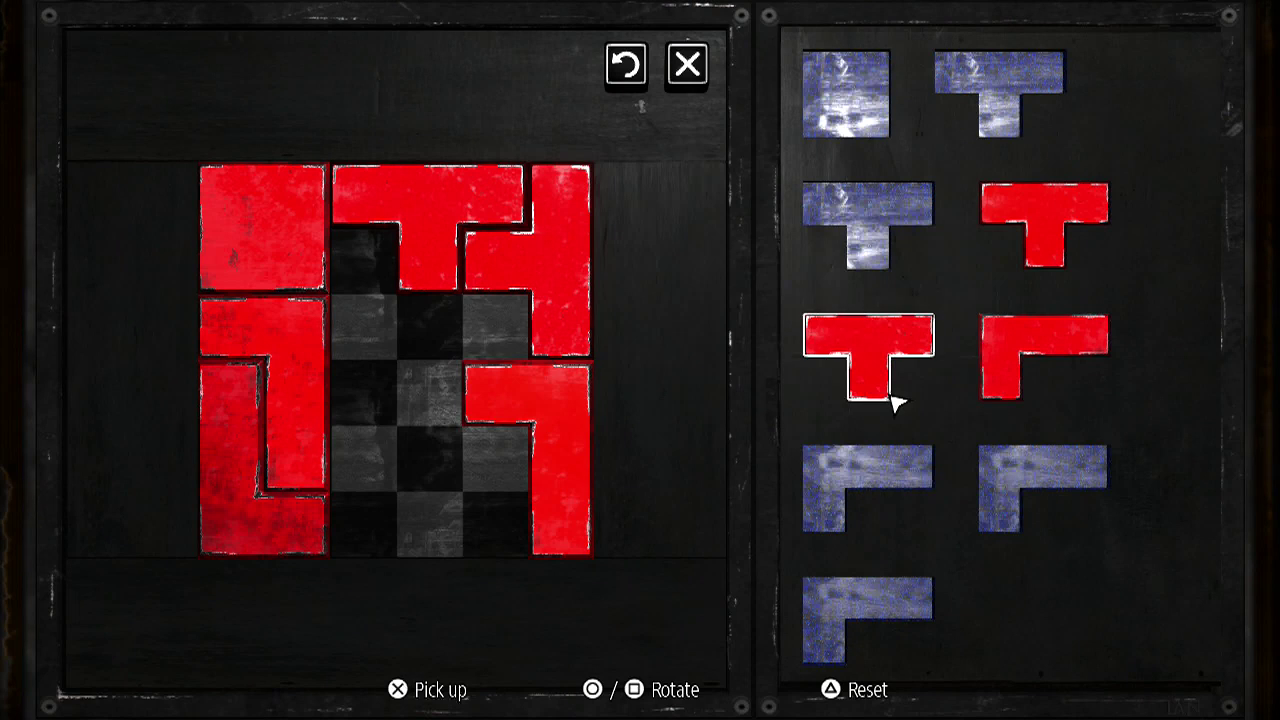
{"action": "key", "text": "Left"}
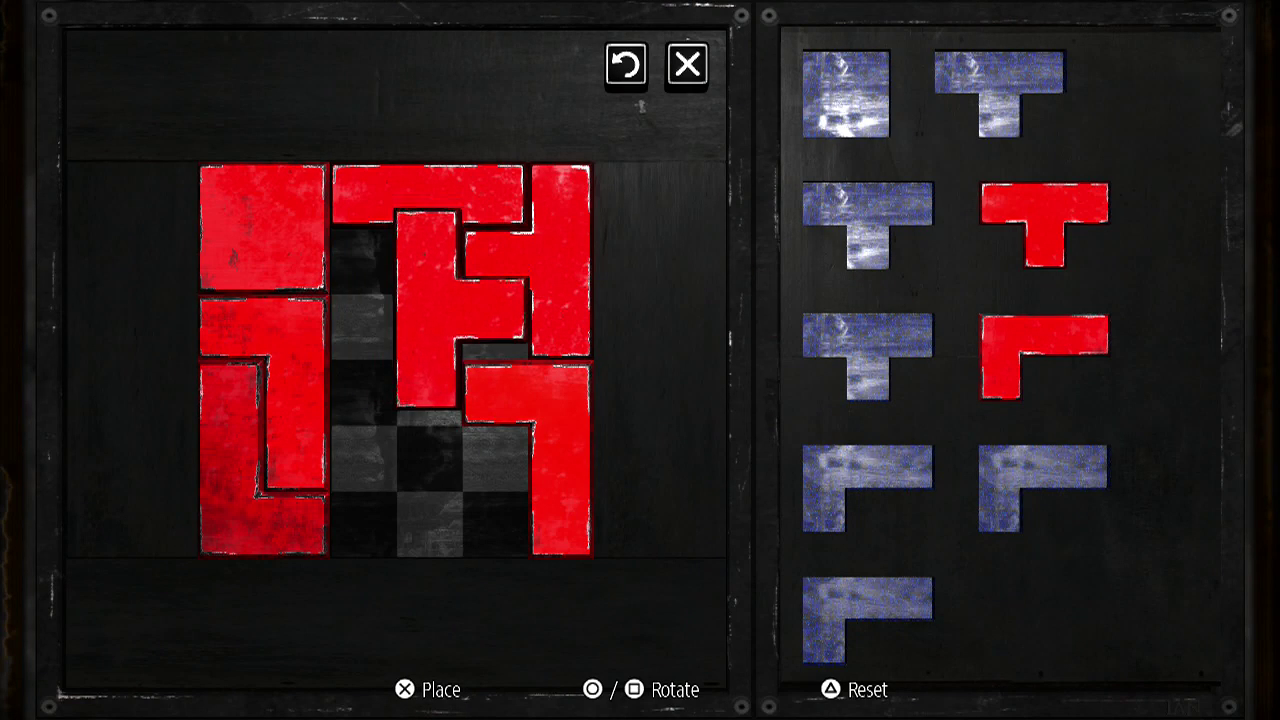
{"action": "key", "text": "Left"}
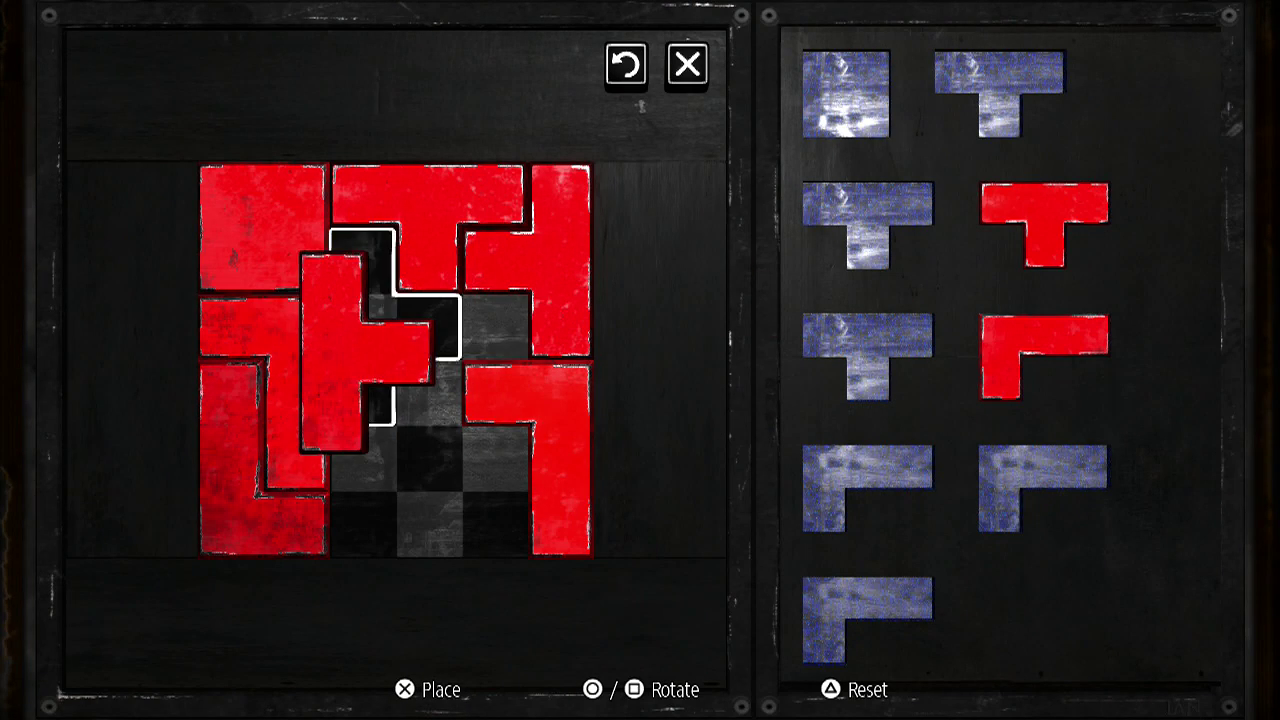
{"action": "key", "text": "Left"}
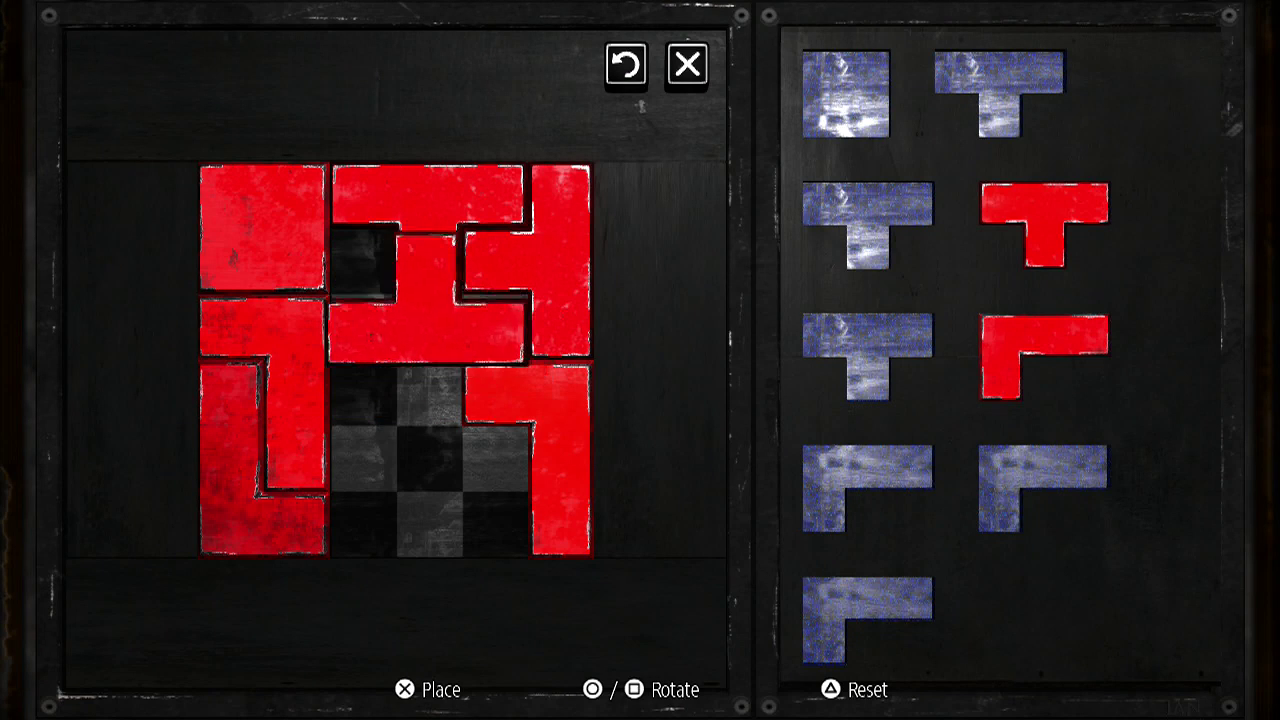
Rotate the T piece into the bottom-row gap and place the final piece
{"action": "key", "text": "Down"}
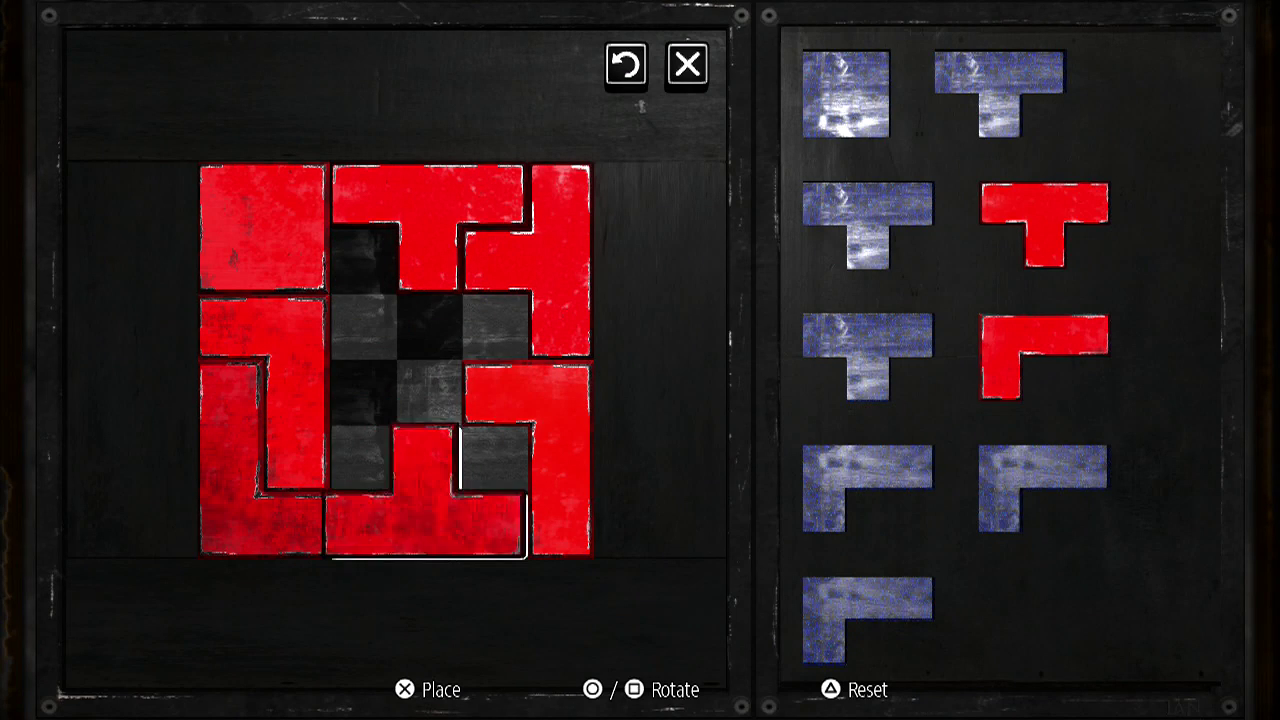
{"action": "key", "text": "r"}
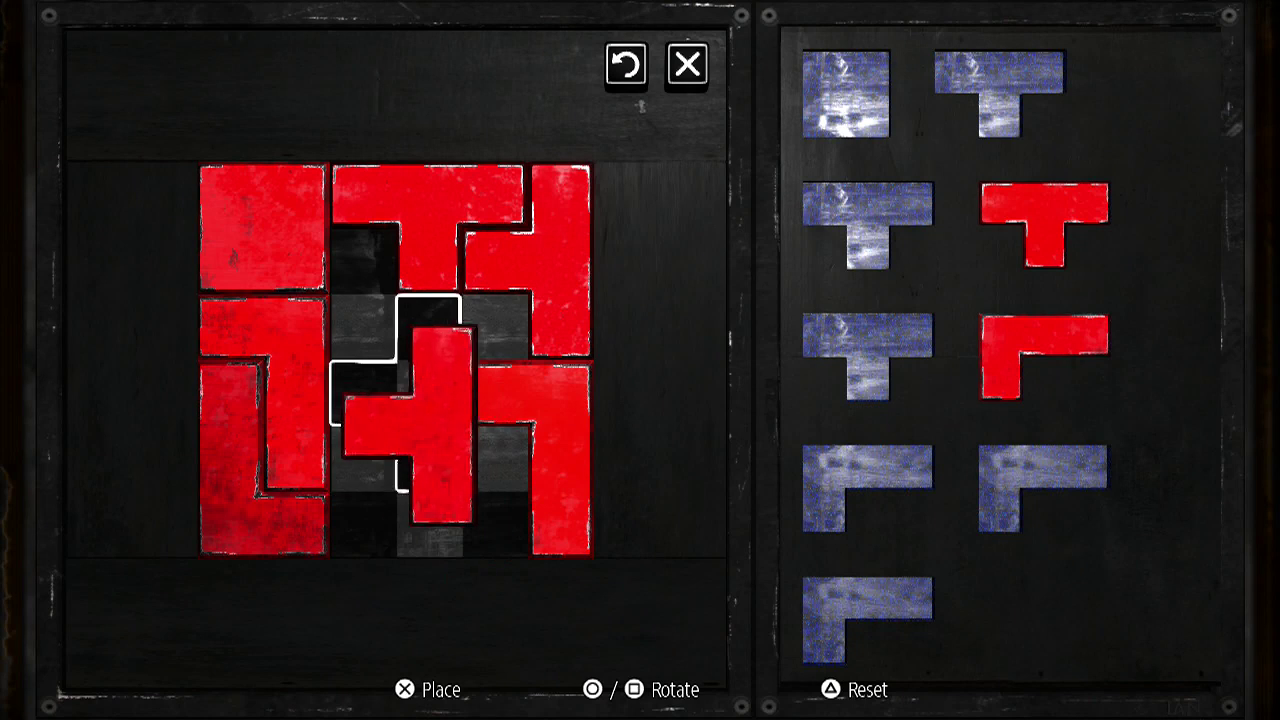
{"action": "key", "text": "r"}
{"action": "key", "text": "Left"}
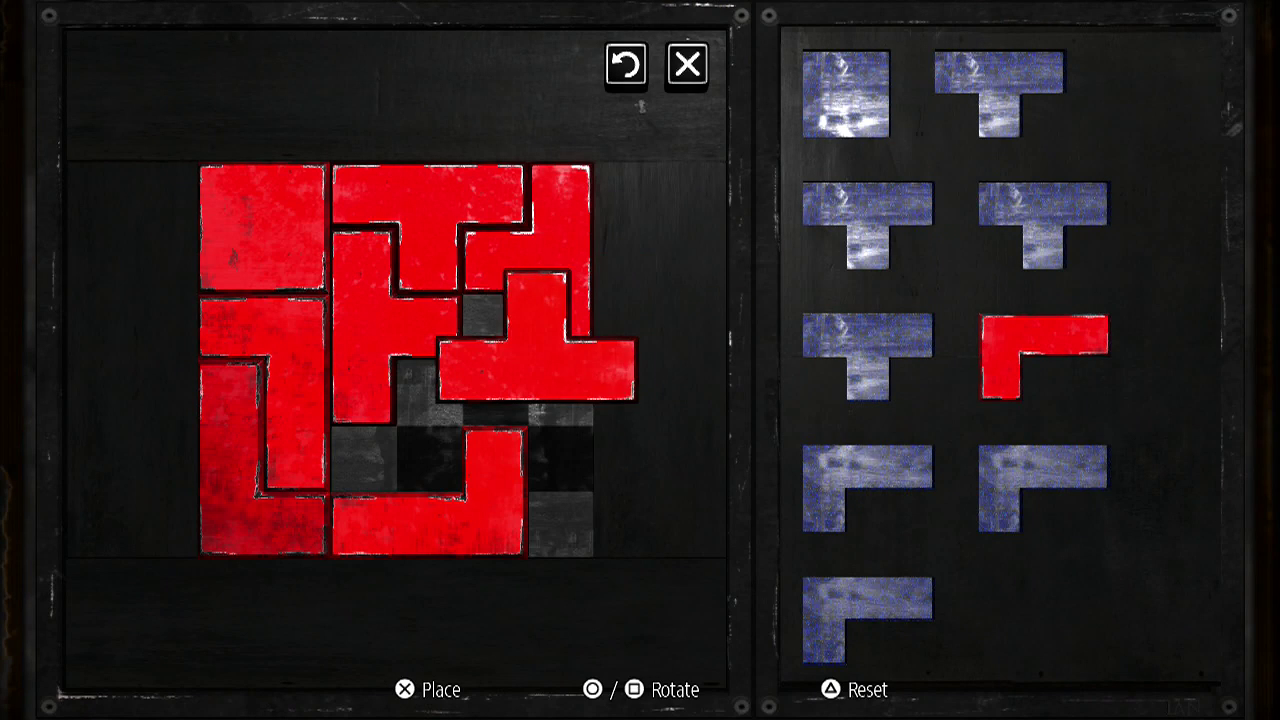
{"action": "key", "text": "Left"}
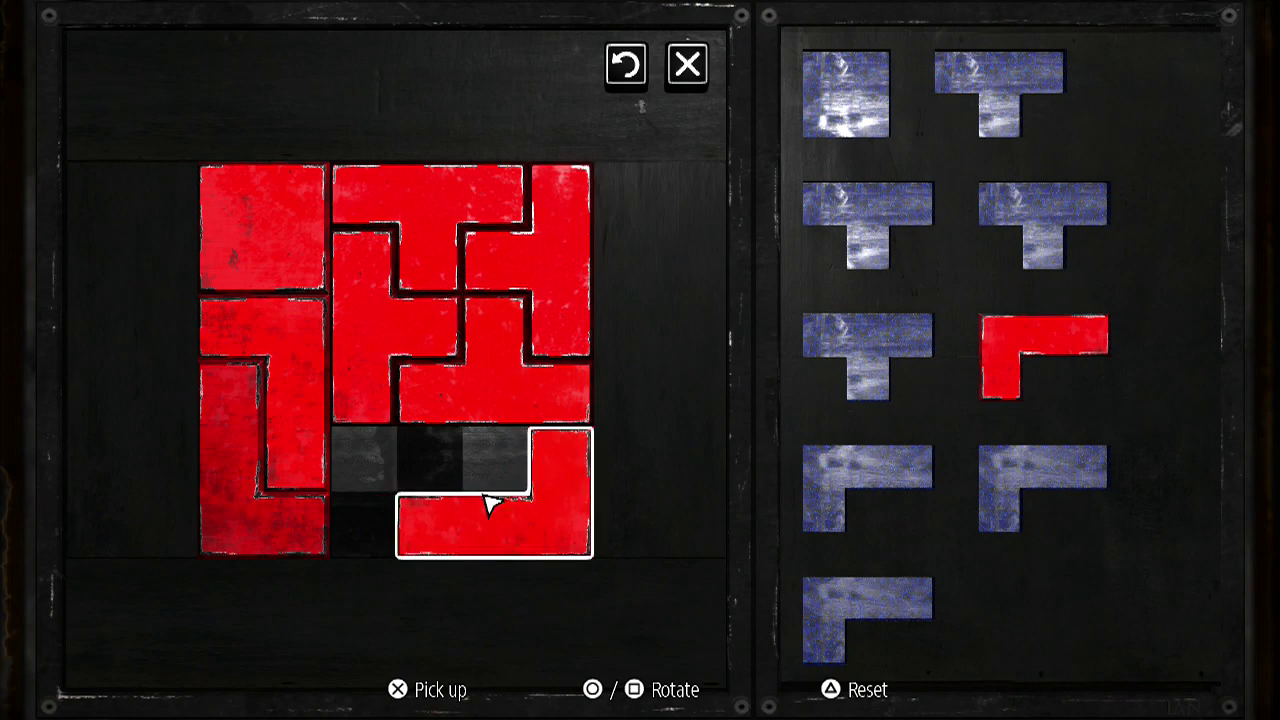
{"action": "key", "text": "Return"}
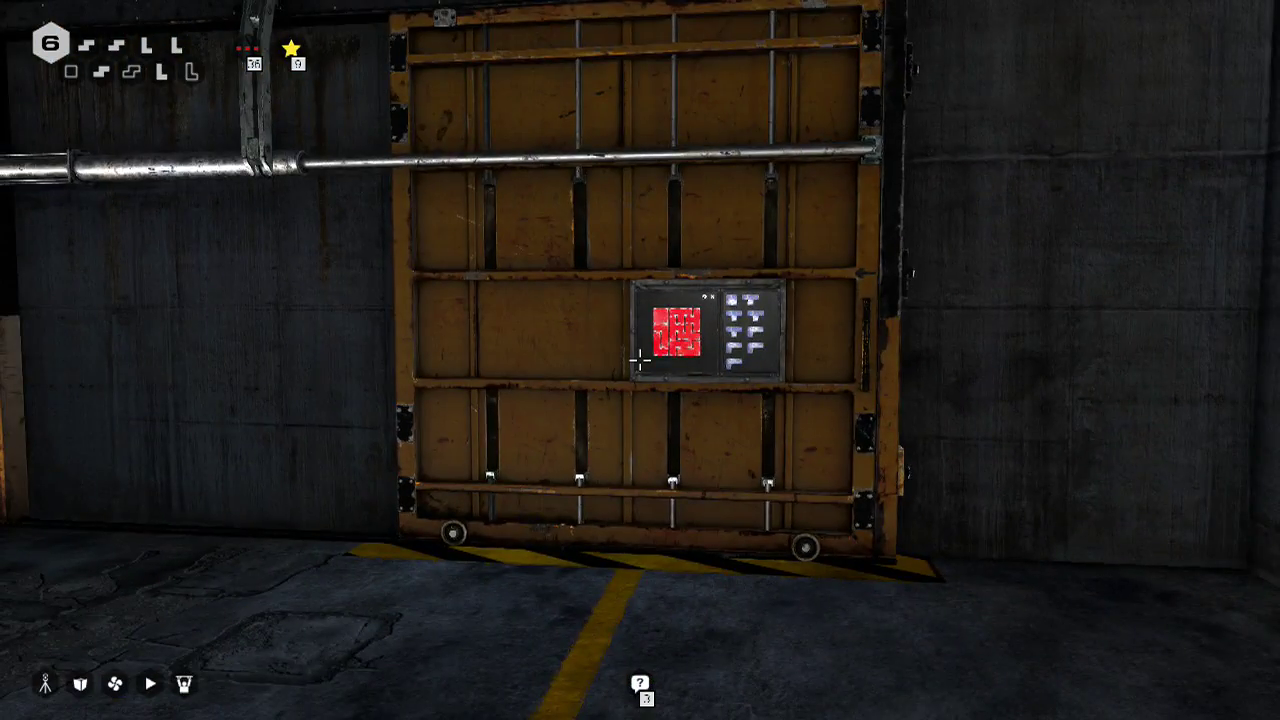
Walk through the opened door, cross the snowy yard and pass the purple barrier by wall 02
{"action": "key", "text": "w"}
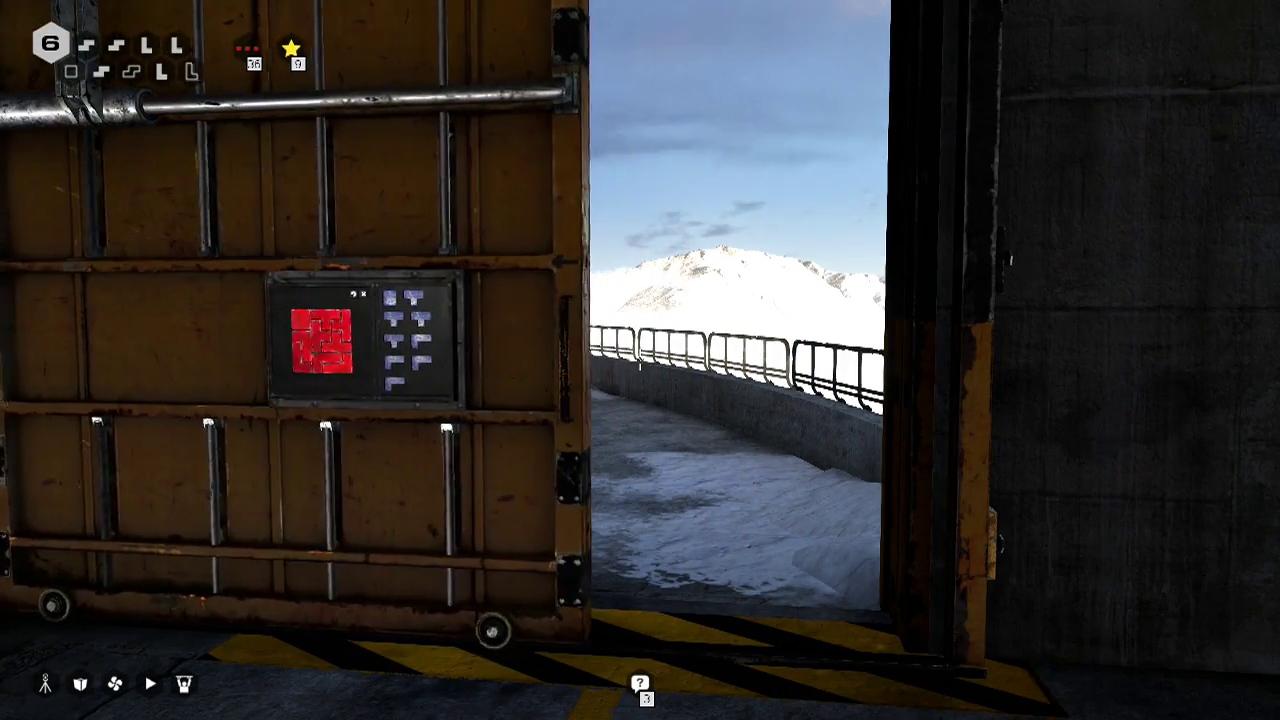
{"action": "key", "text": "w"}
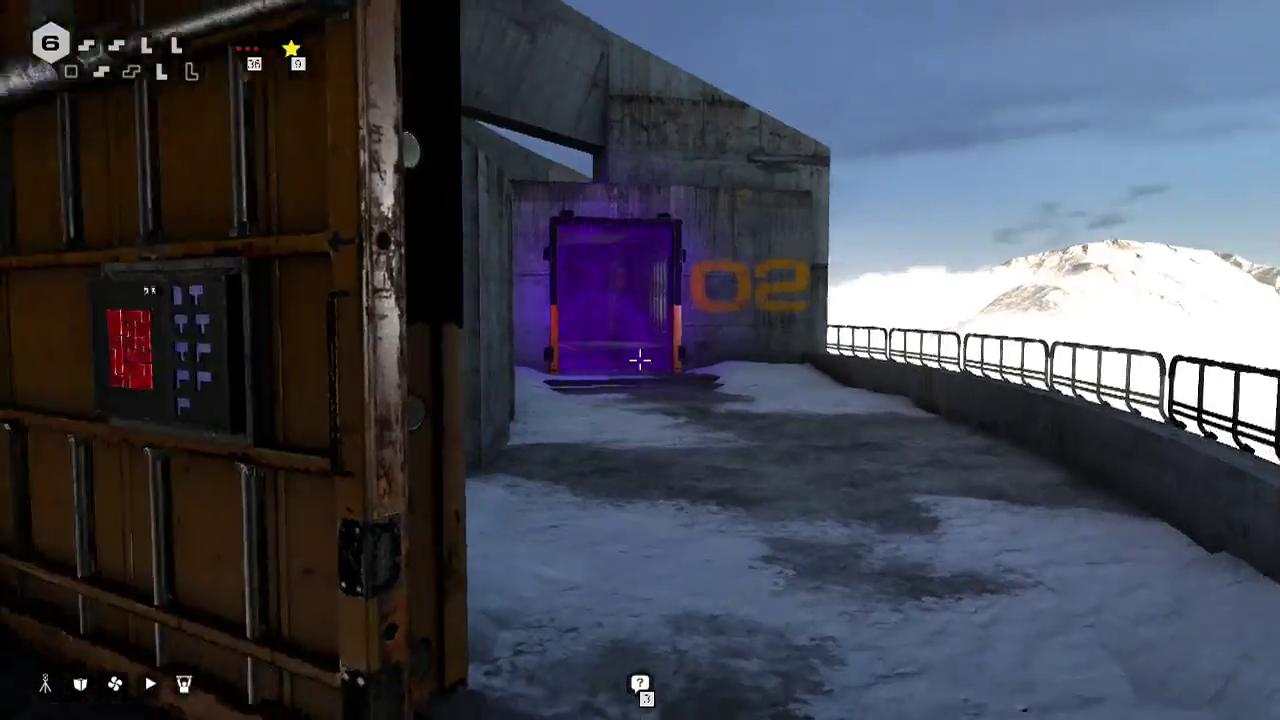
{"action": "key", "text": "w"}
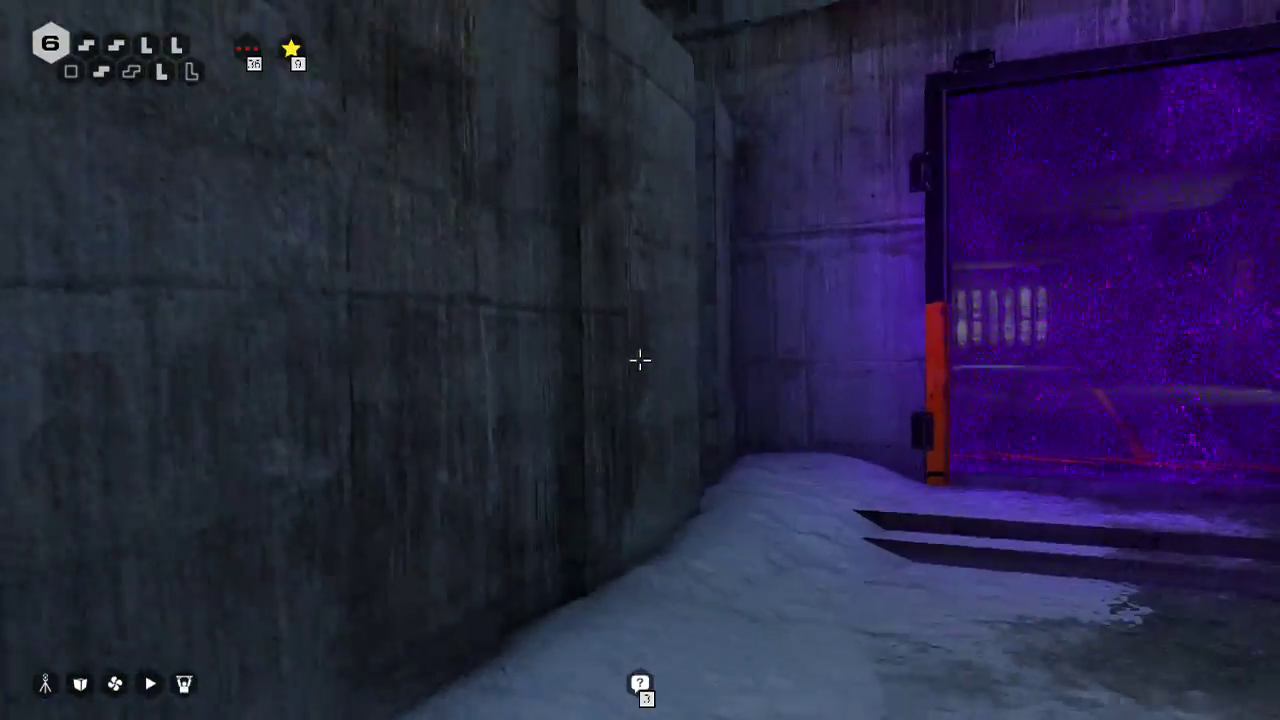
{"action": "key", "text": "w"}
{"action": "key", "text": "w"}
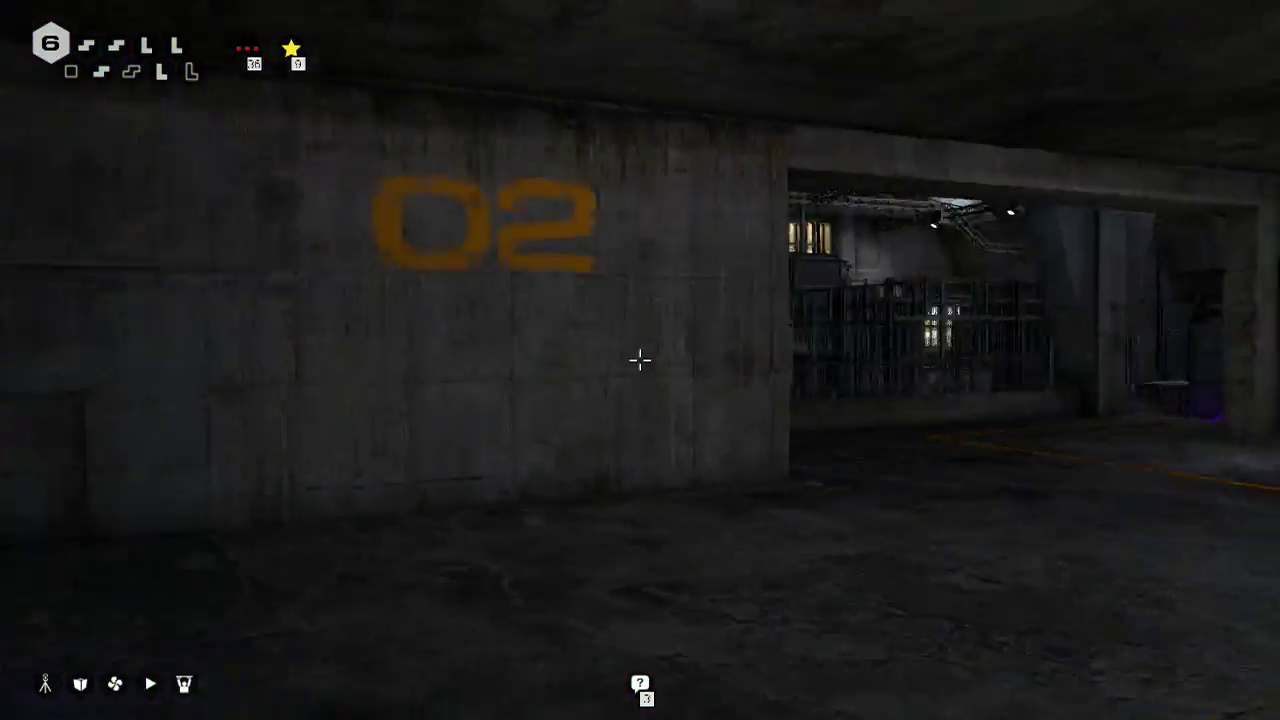
{"action": "key", "text": "w"}
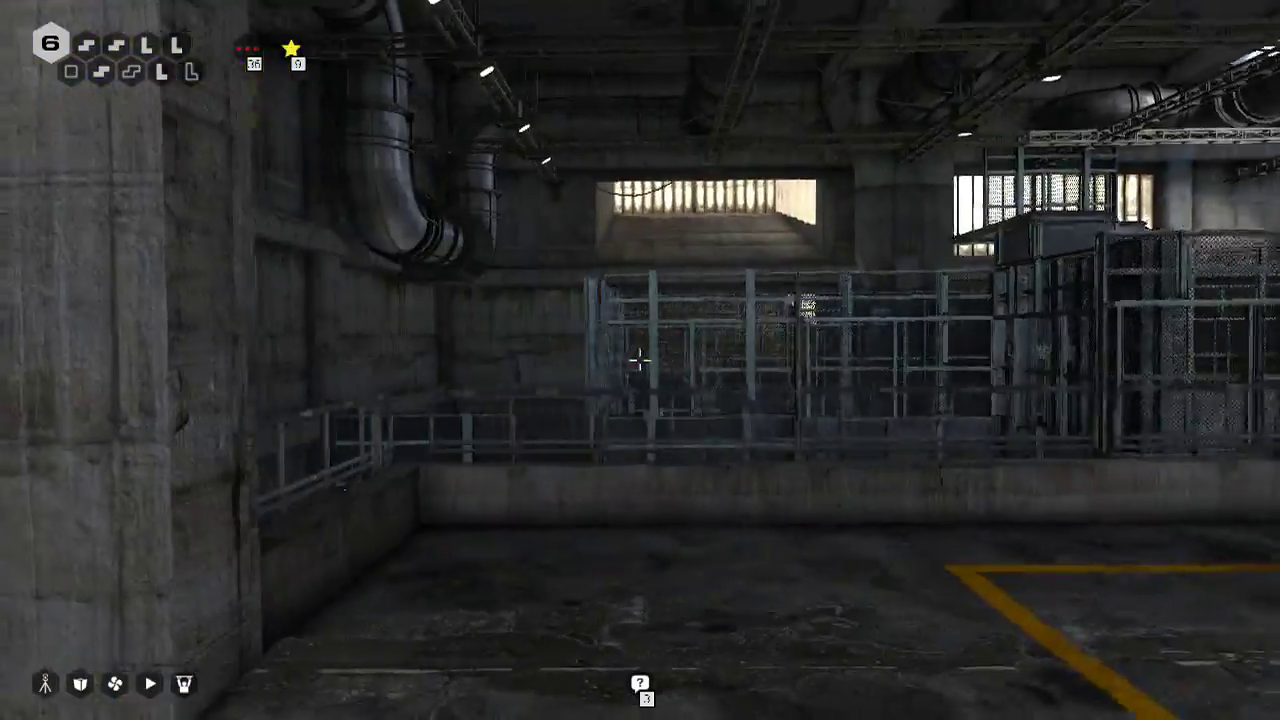
Continue into the concrete hall, past the metal door and barred gate, toward the glowing light
{"action": "key", "text": "w"}
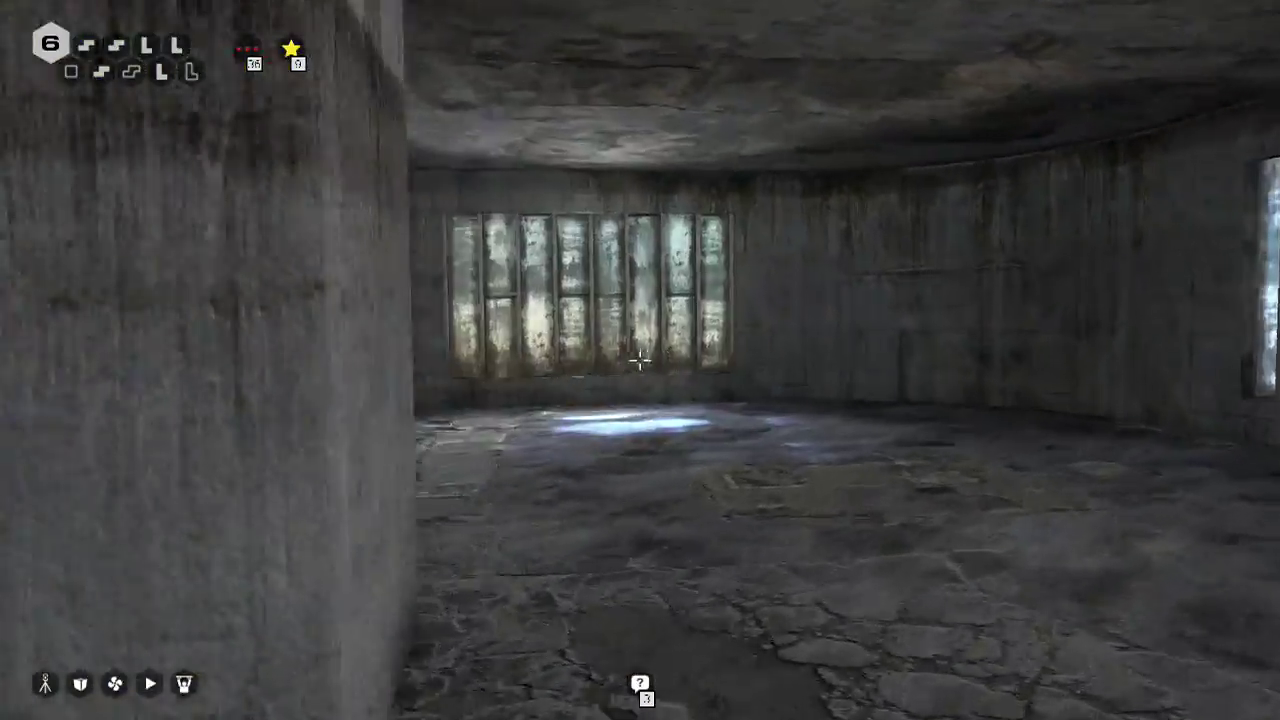
{"action": "key", "text": "w"}
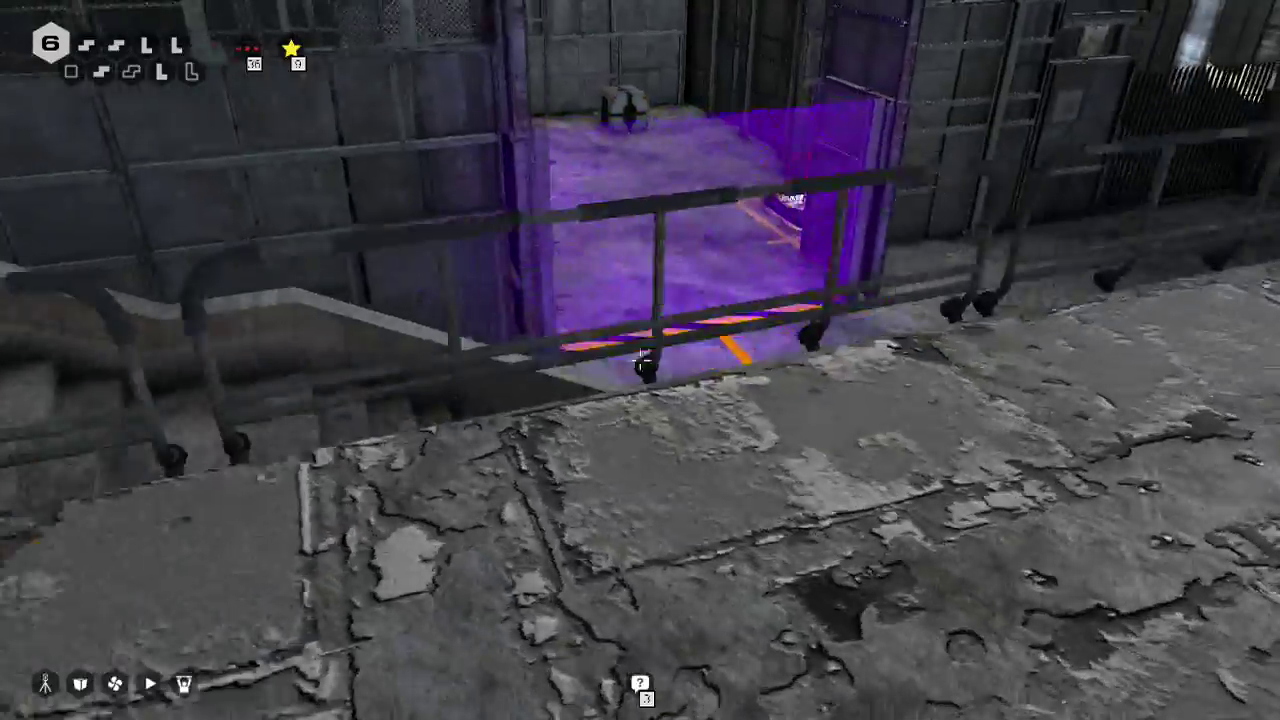
{"action": "key", "text": "w"}
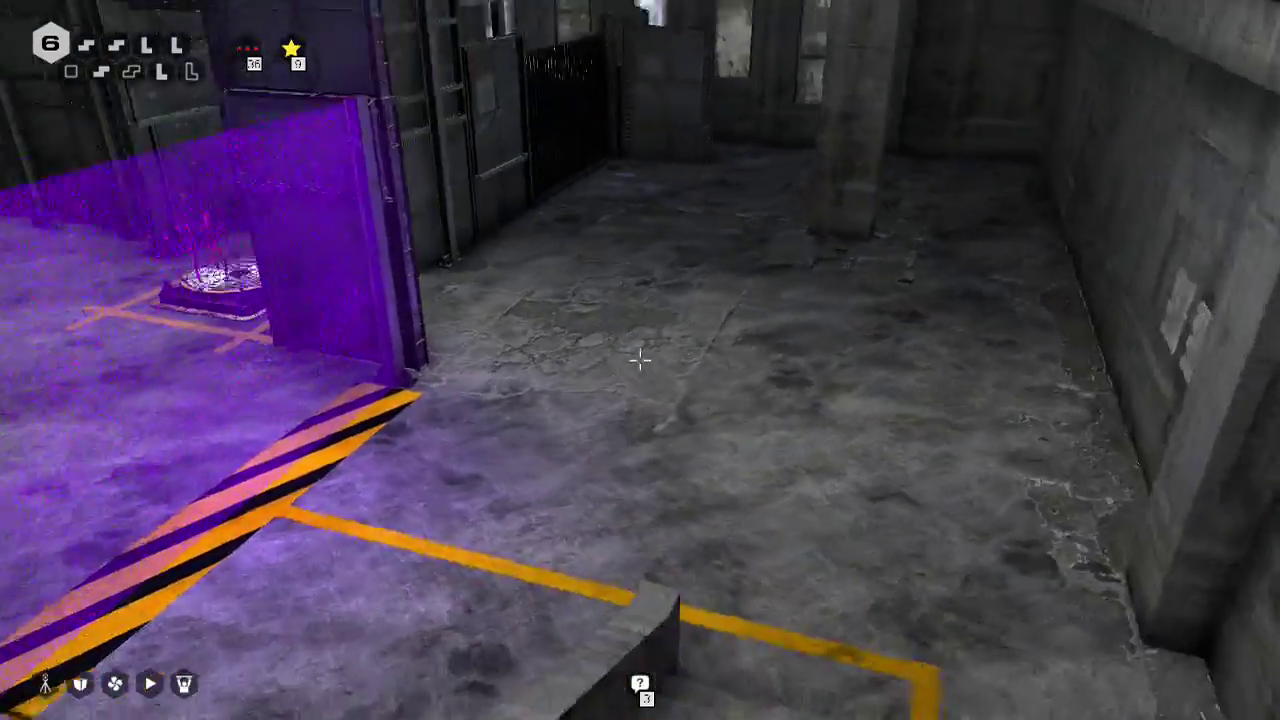
{"action": "key", "text": "w"}
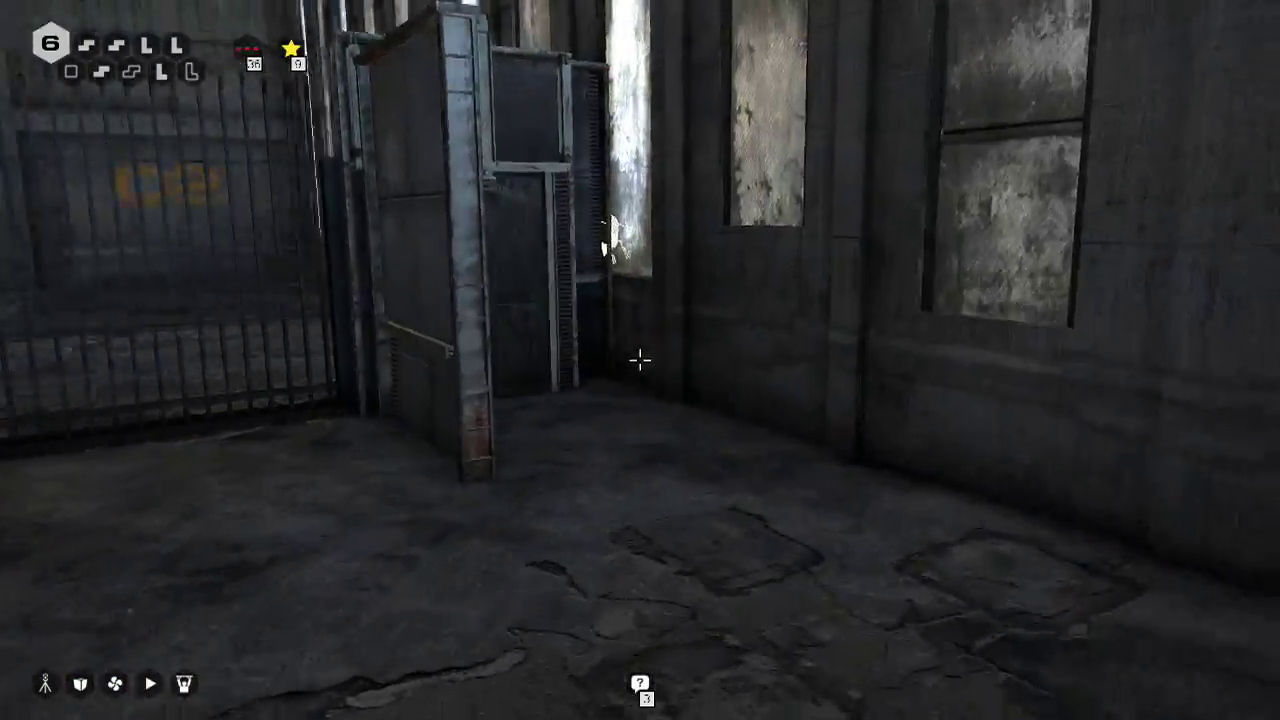
{"action": "key", "text": "w"}
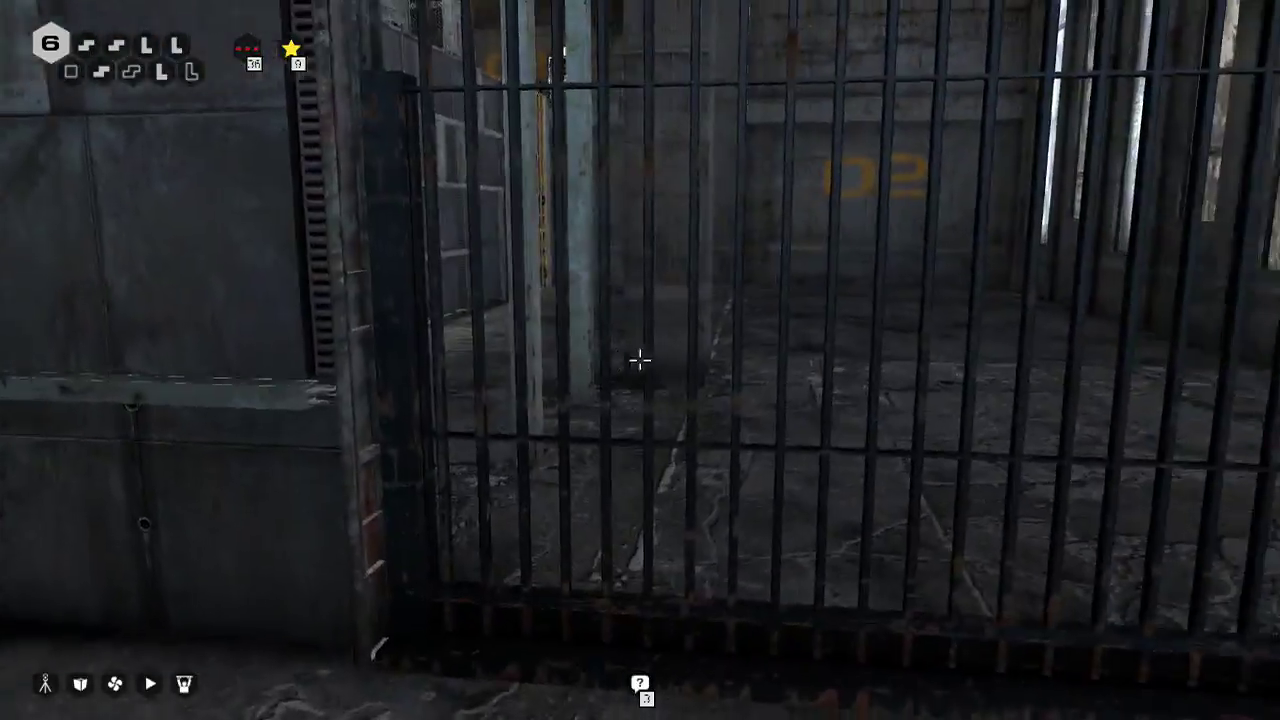
{"action": "key", "text": "w"}
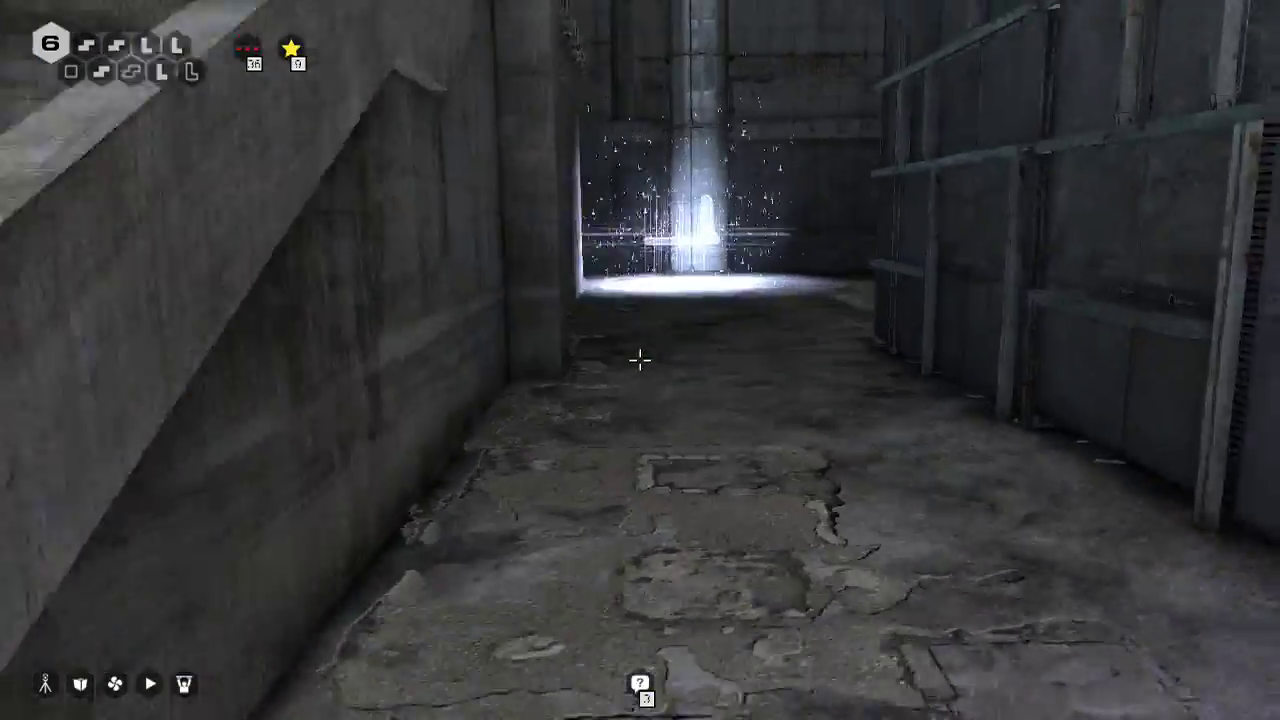
{"action": "key", "text": "w"}
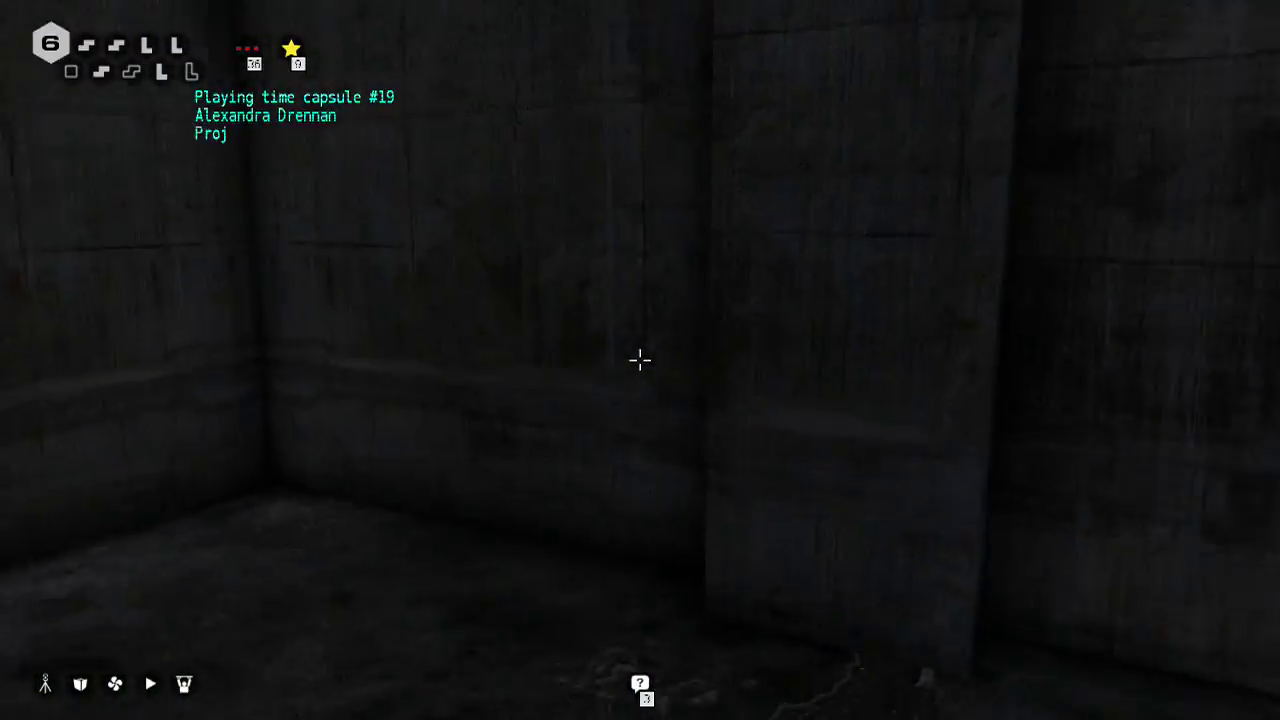
Walk along the wall and through the purple barrier into the room with metal crates
{"action": "key", "text": "w"}
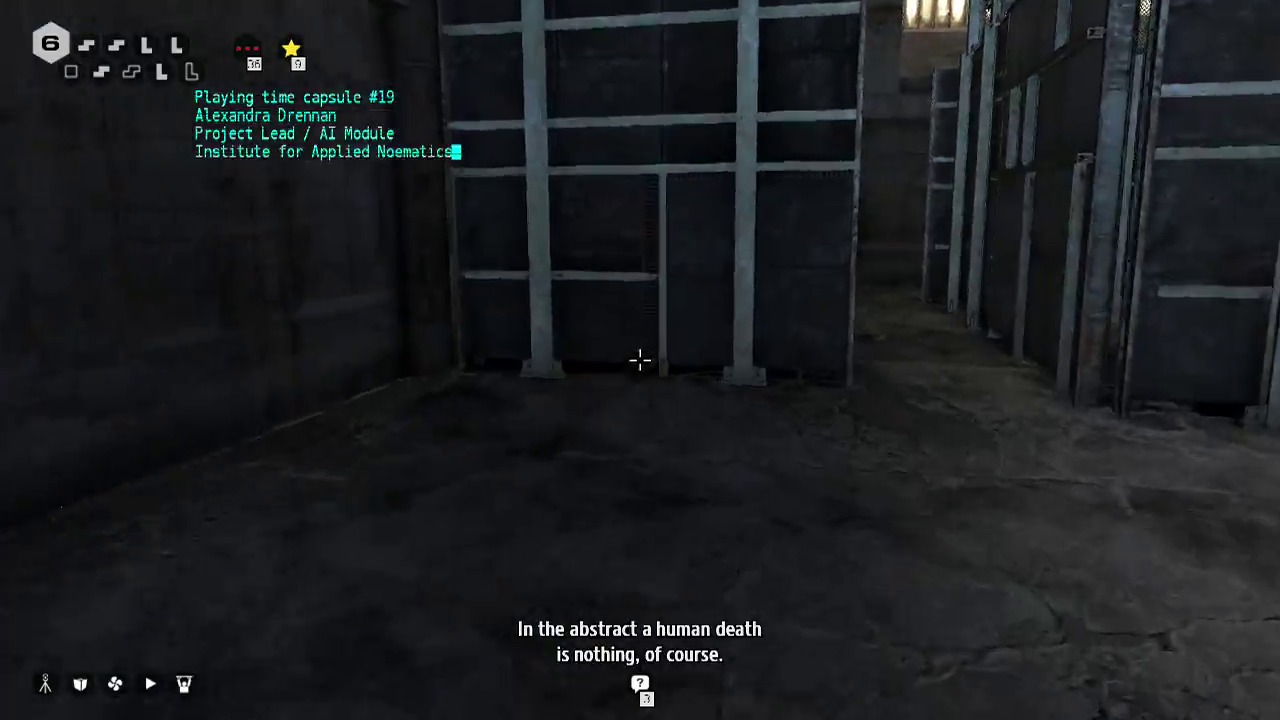
{"action": "key", "text": "w"}
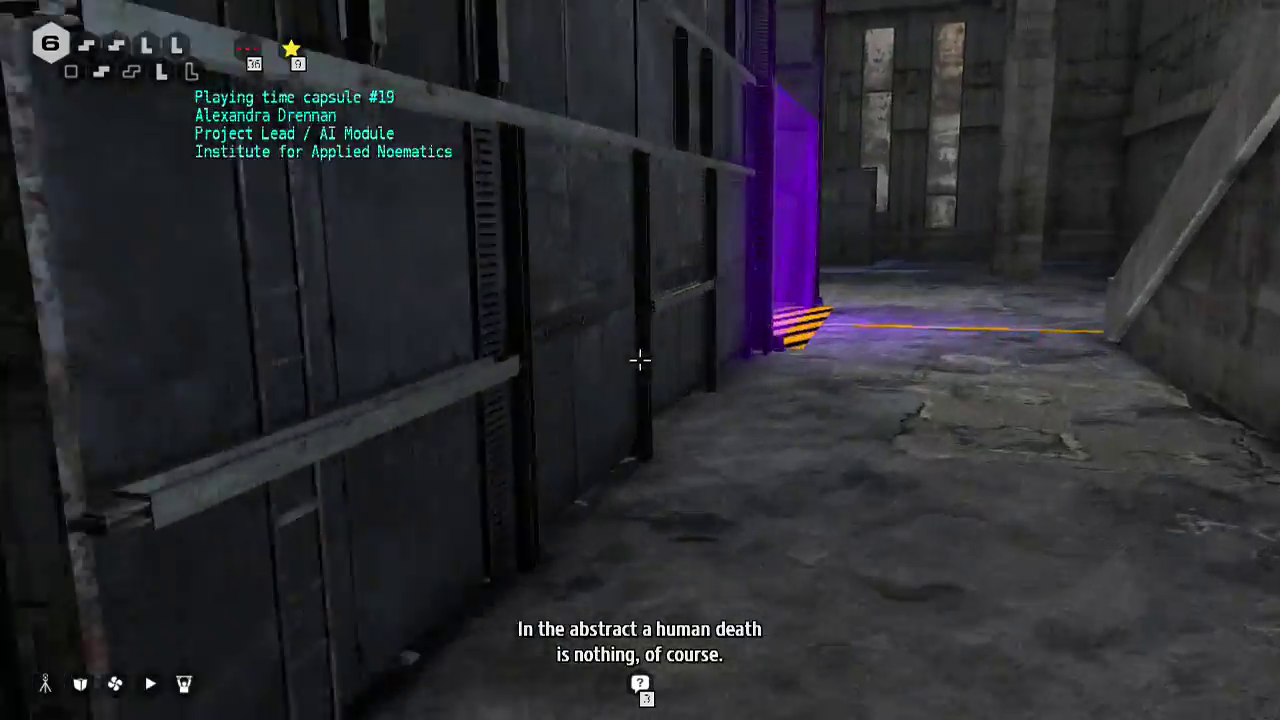
{"action": "key", "text": "w"}
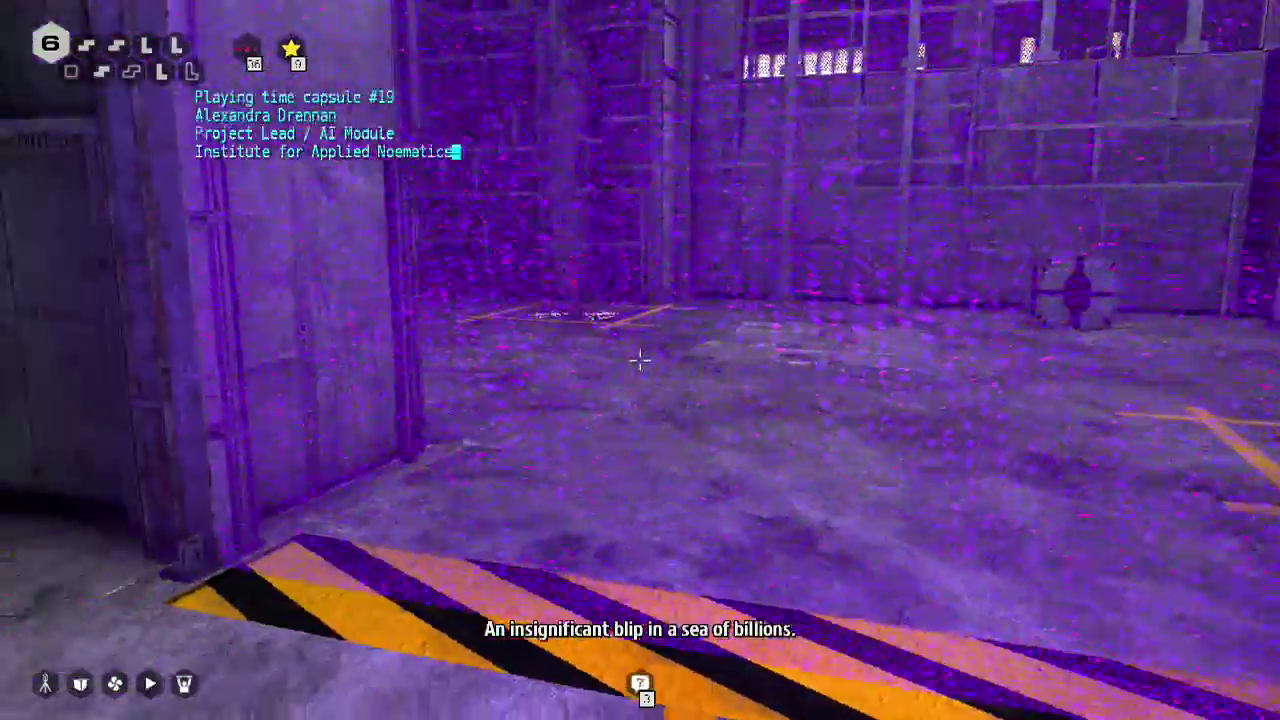
{"action": "key", "text": "w"}
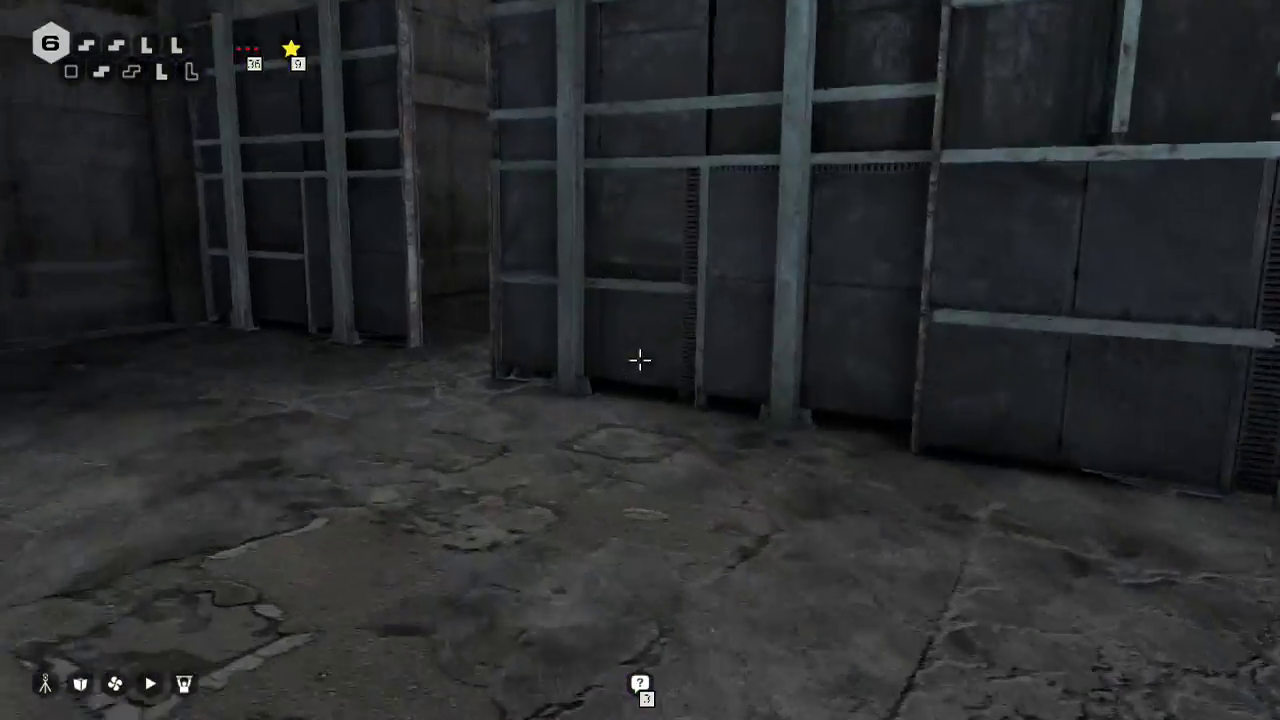
{"action": "key", "text": "w"}
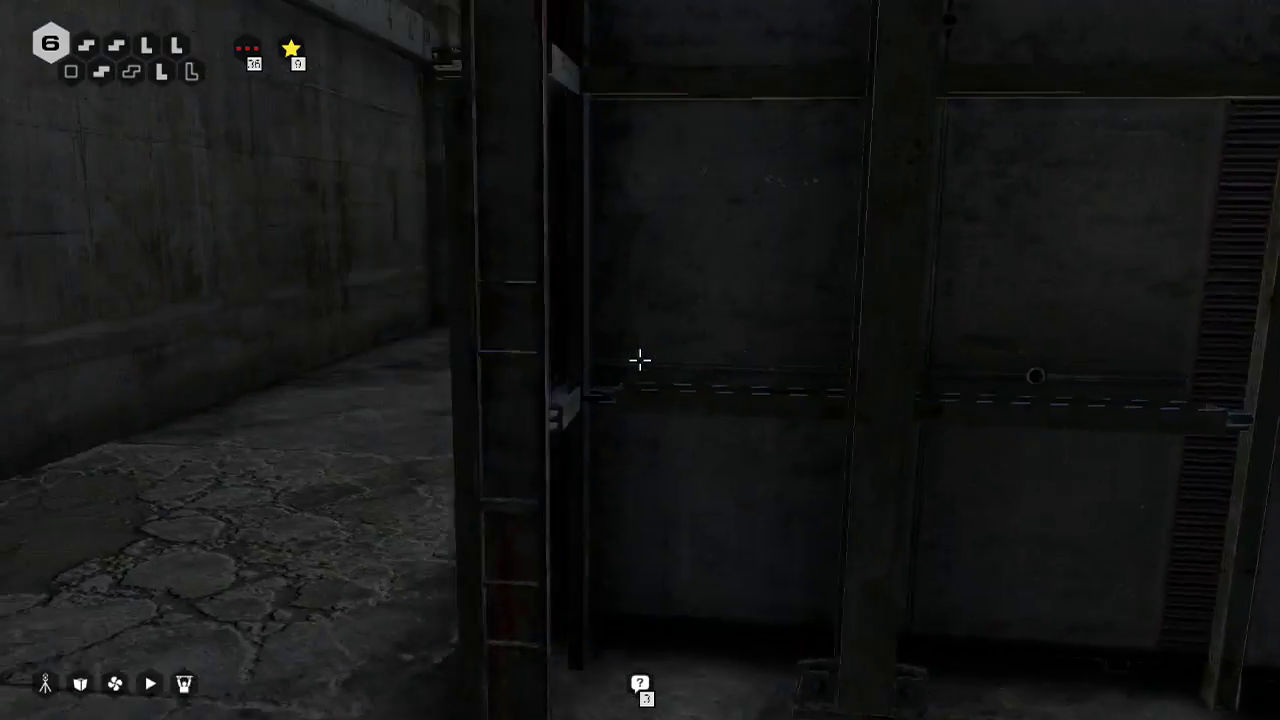
Follow the corridor through the metal shaft room into the larger concrete room
{"action": "key", "text": "w"}
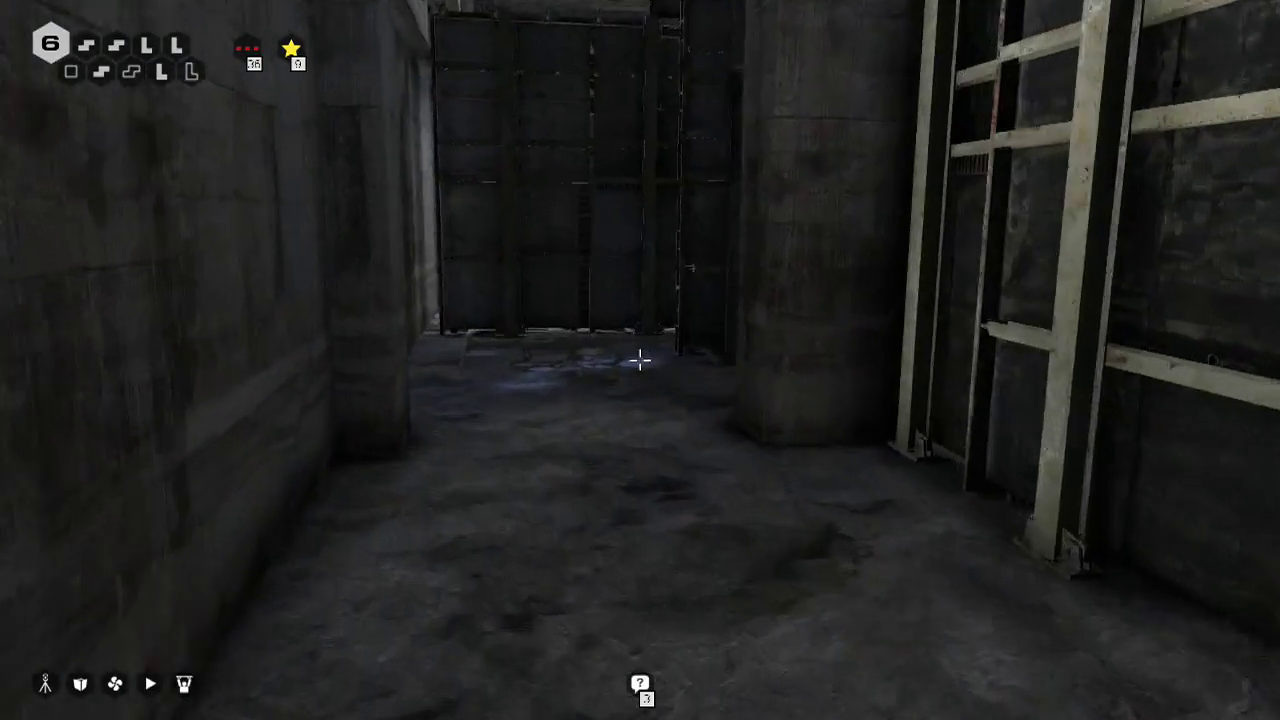
{"action": "key", "text": "w"}
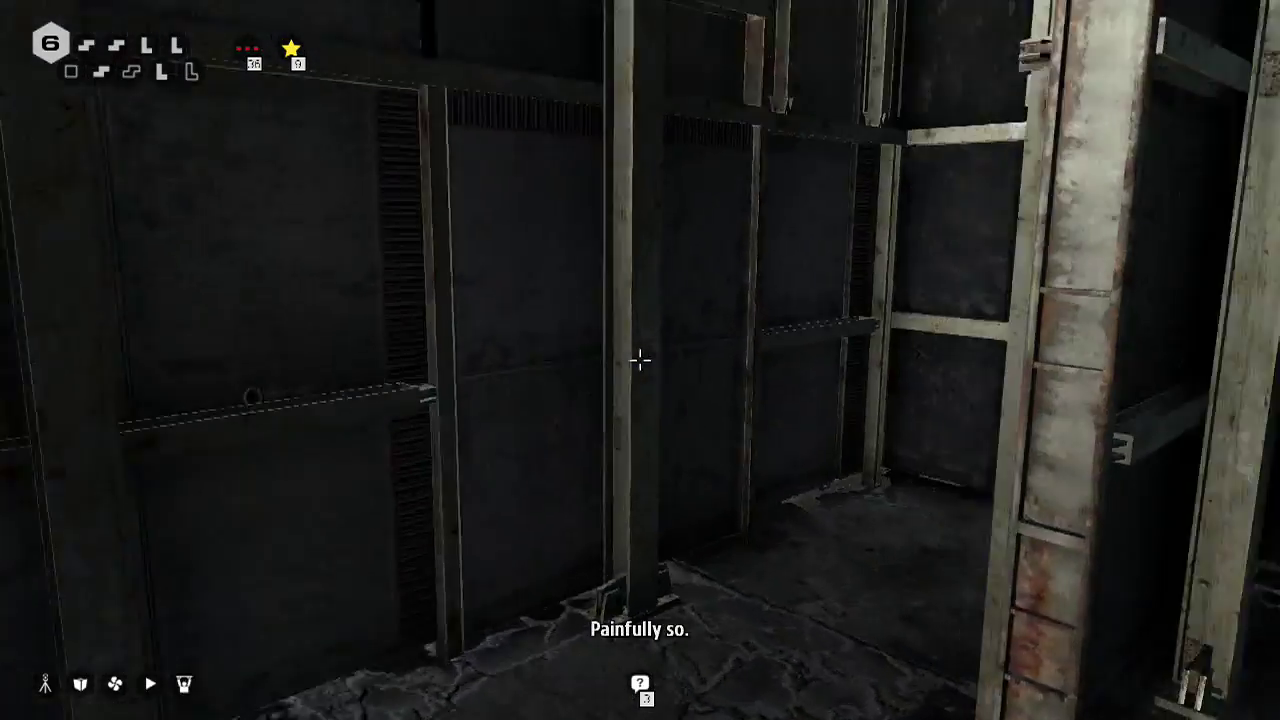
{"action": "key", "text": "w"}
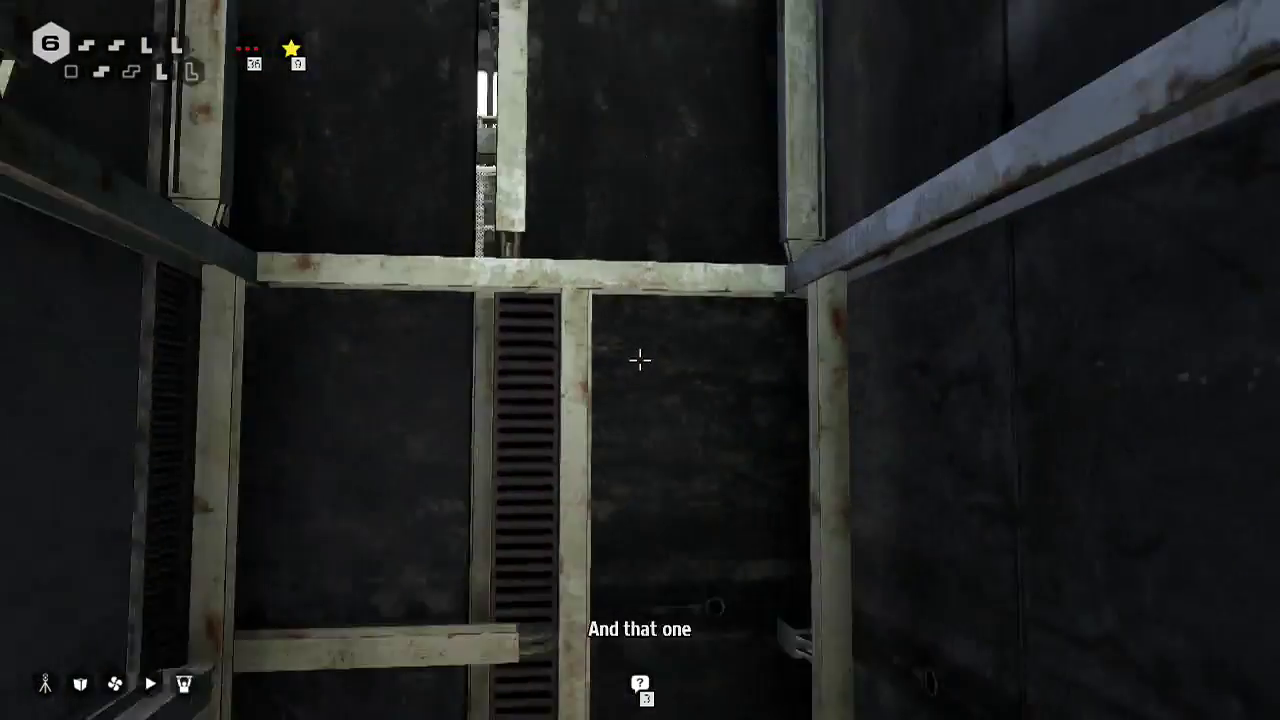
{"action": "key", "text": "w"}
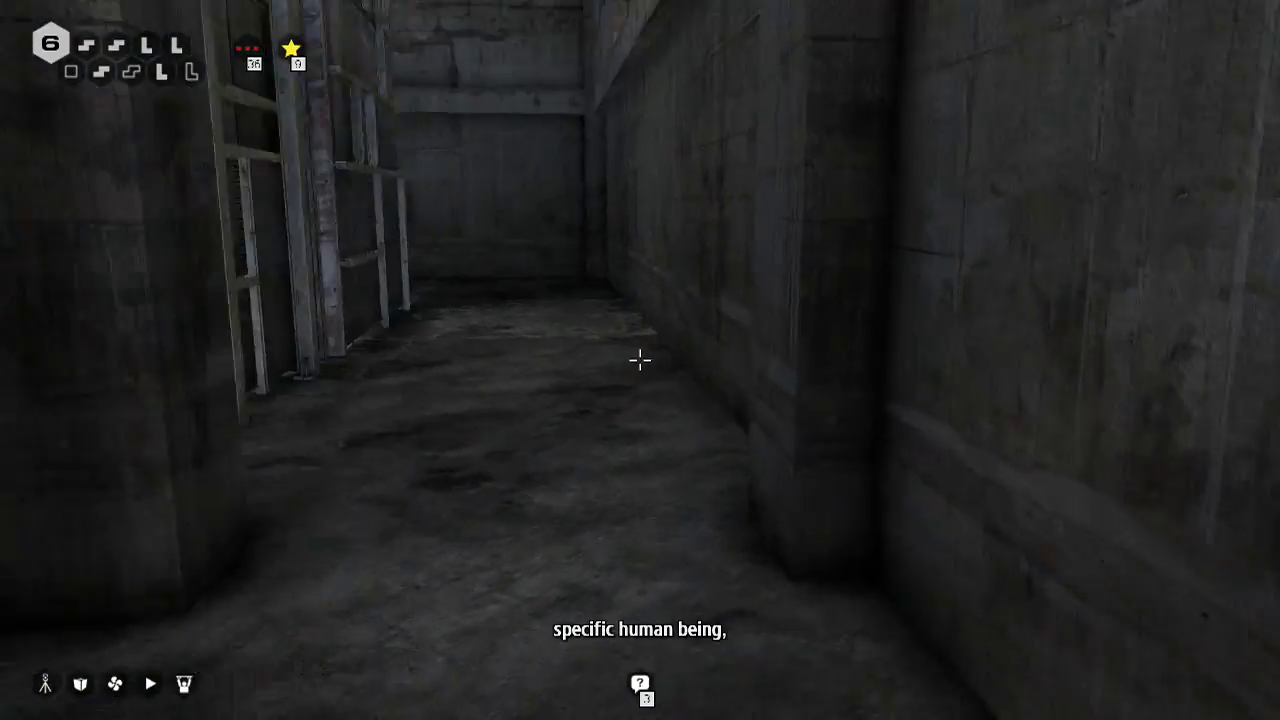
{"action": "key", "text": "w"}
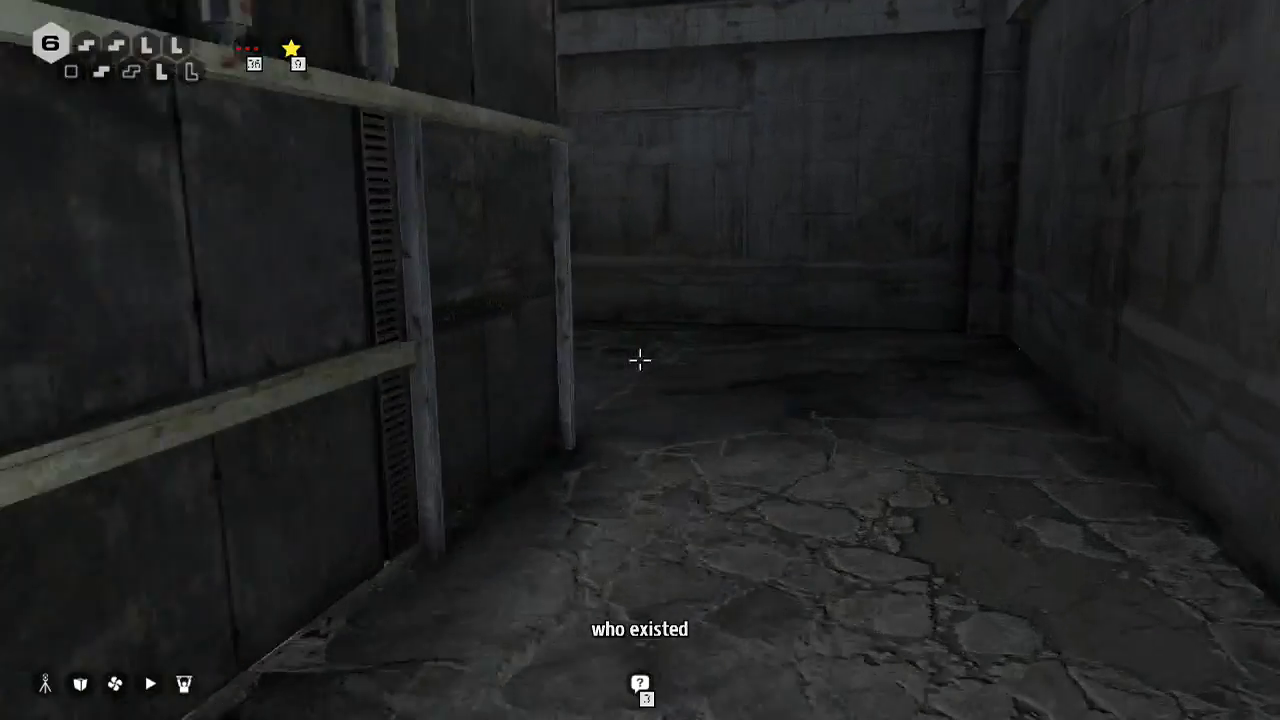
{"action": "key", "text": "w"}
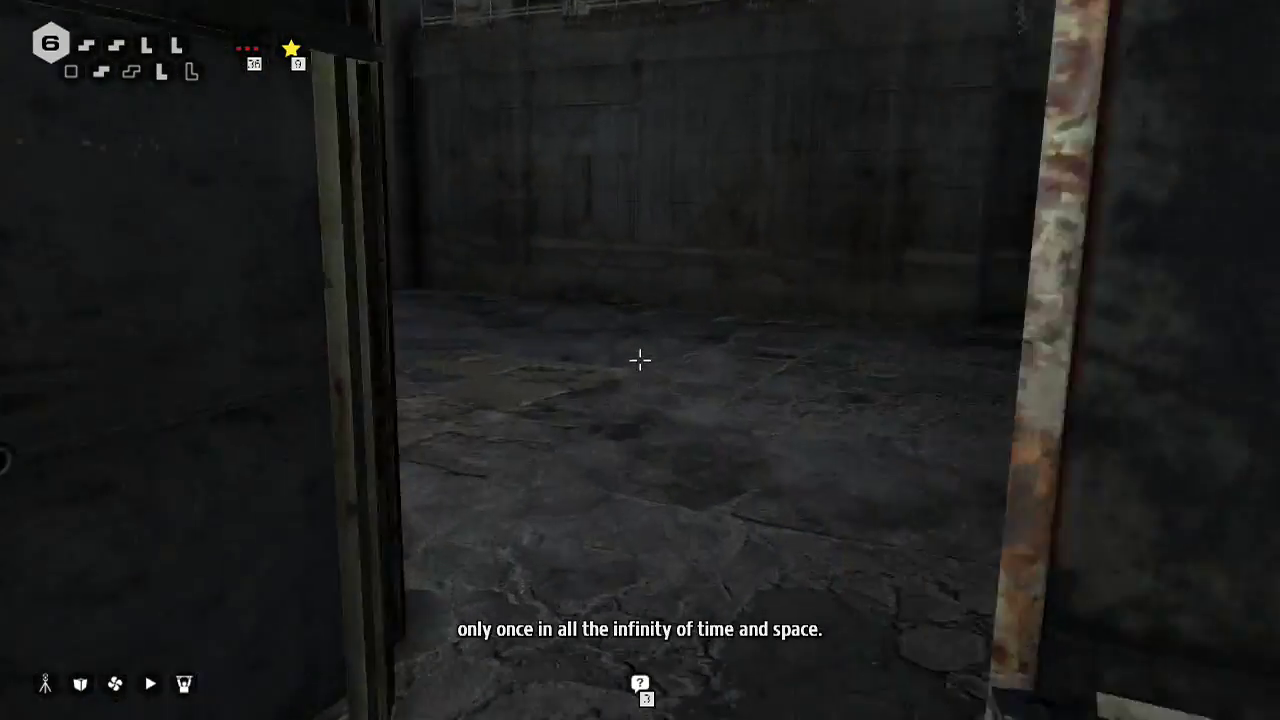
{"action": "key", "text": "w"}
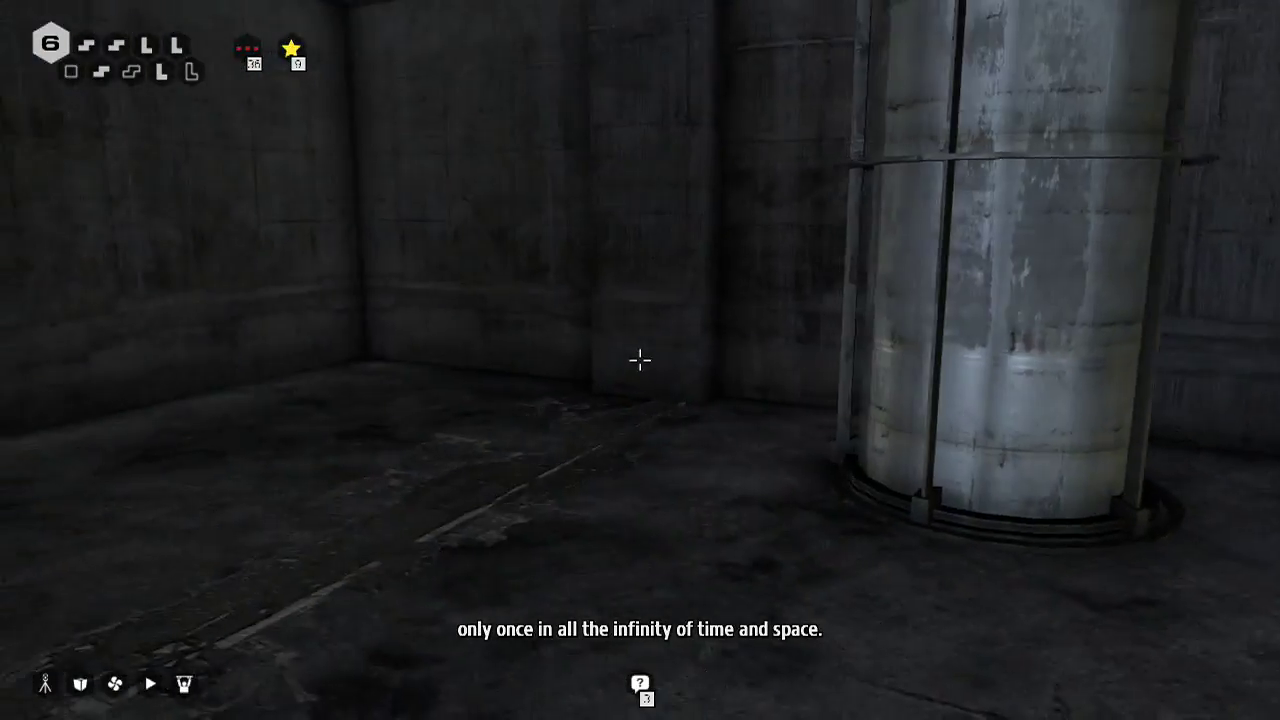
Pass the purple doorway and walk along the barred gate toward the stairs
{"action": "key", "text": "w"}
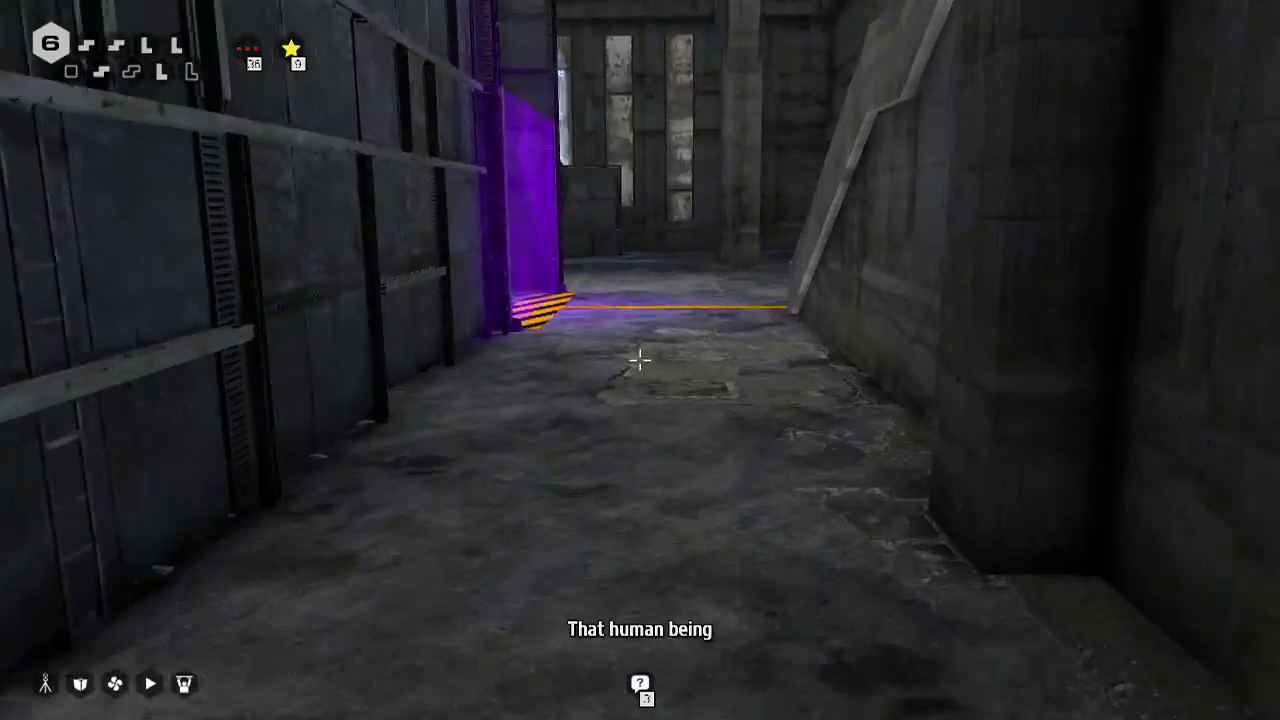
{"action": "key", "text": "w"}
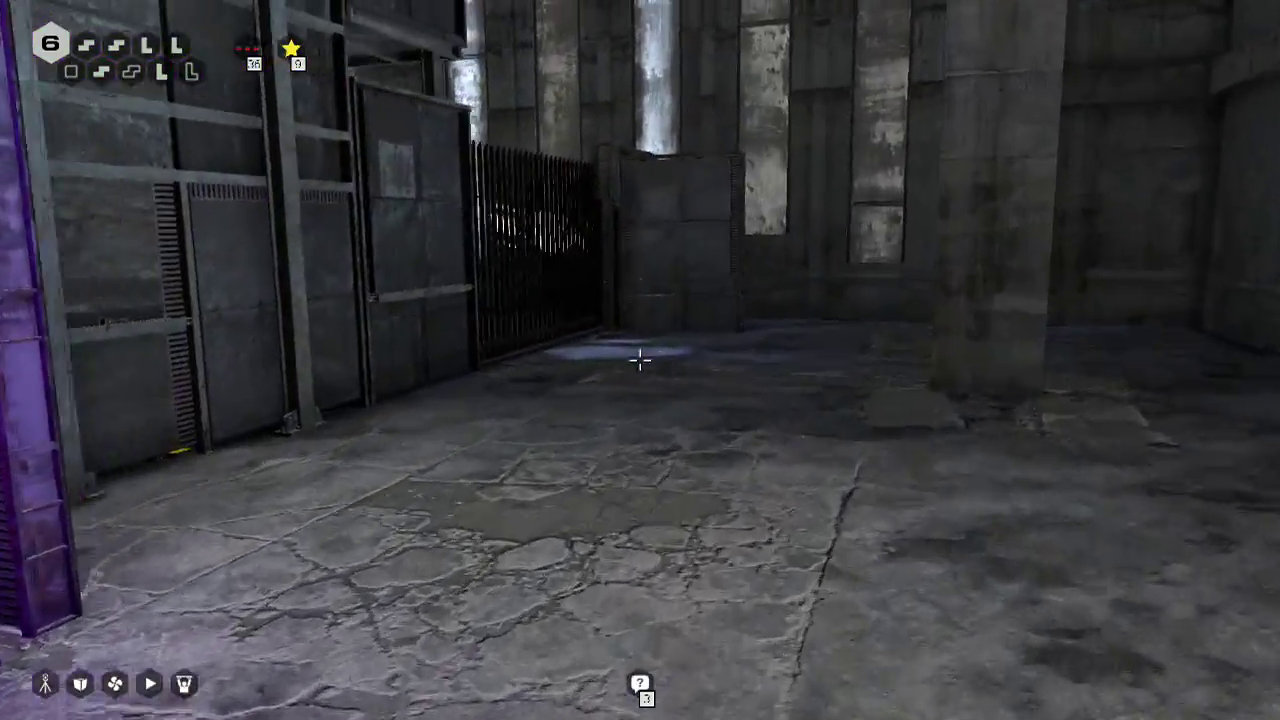
{"action": "key", "text": "w"}
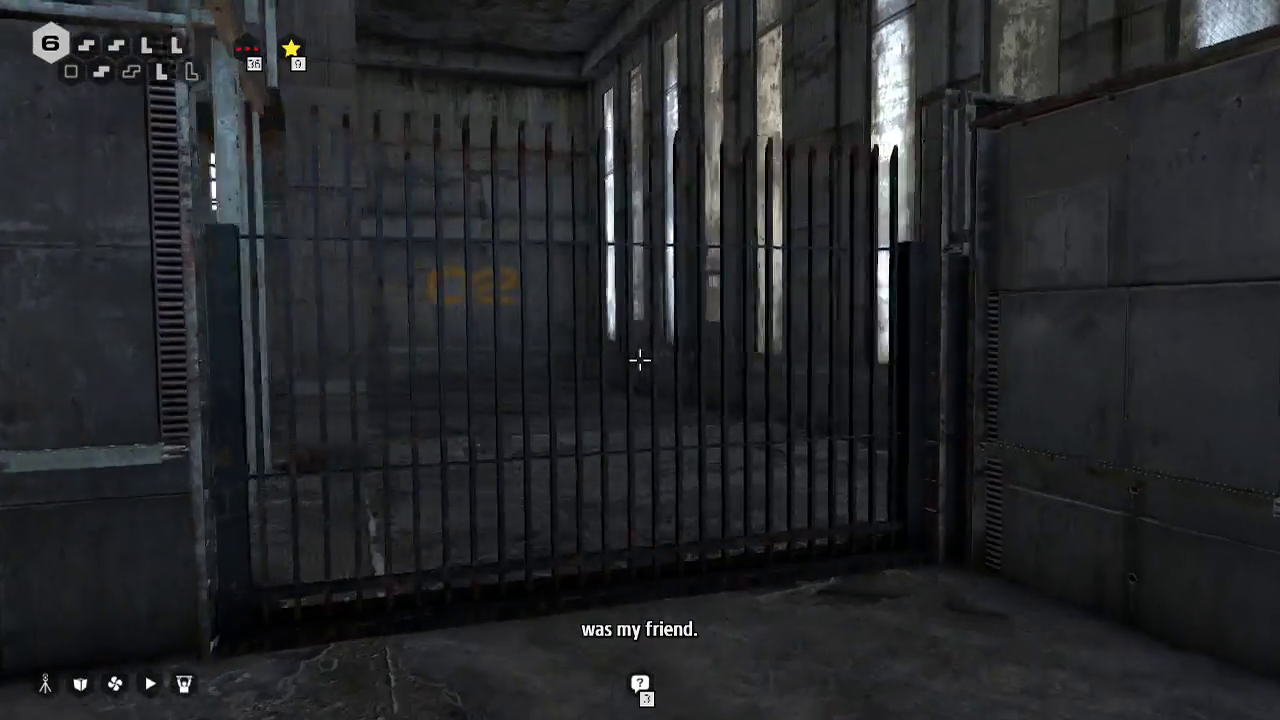
{"action": "key", "text": "w"}
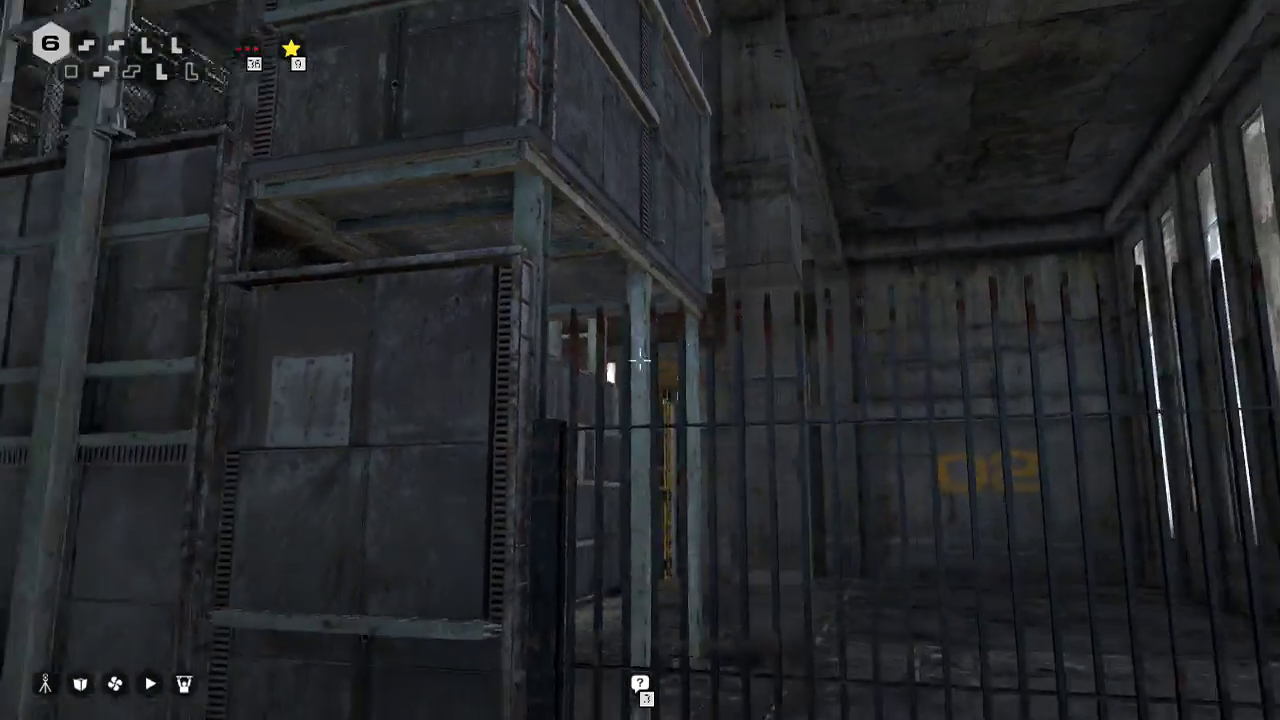
{"action": "key", "text": "w"}
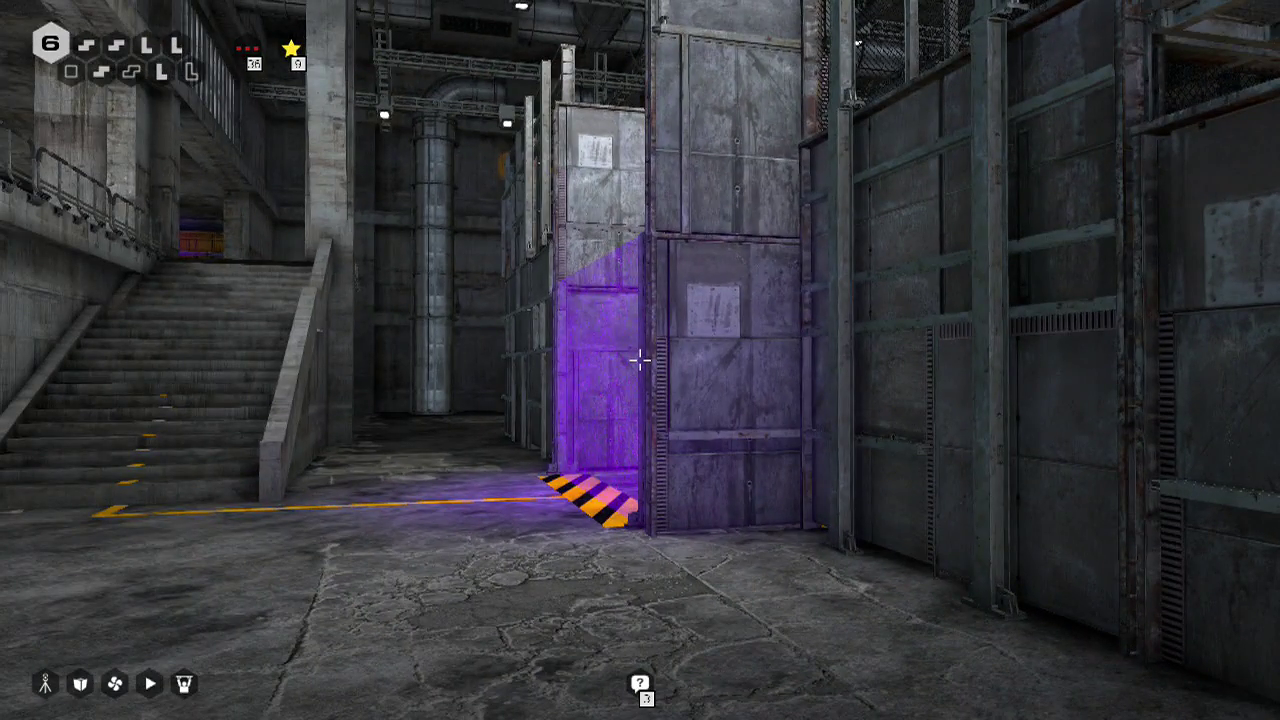
{"action": "key", "text": "w"}
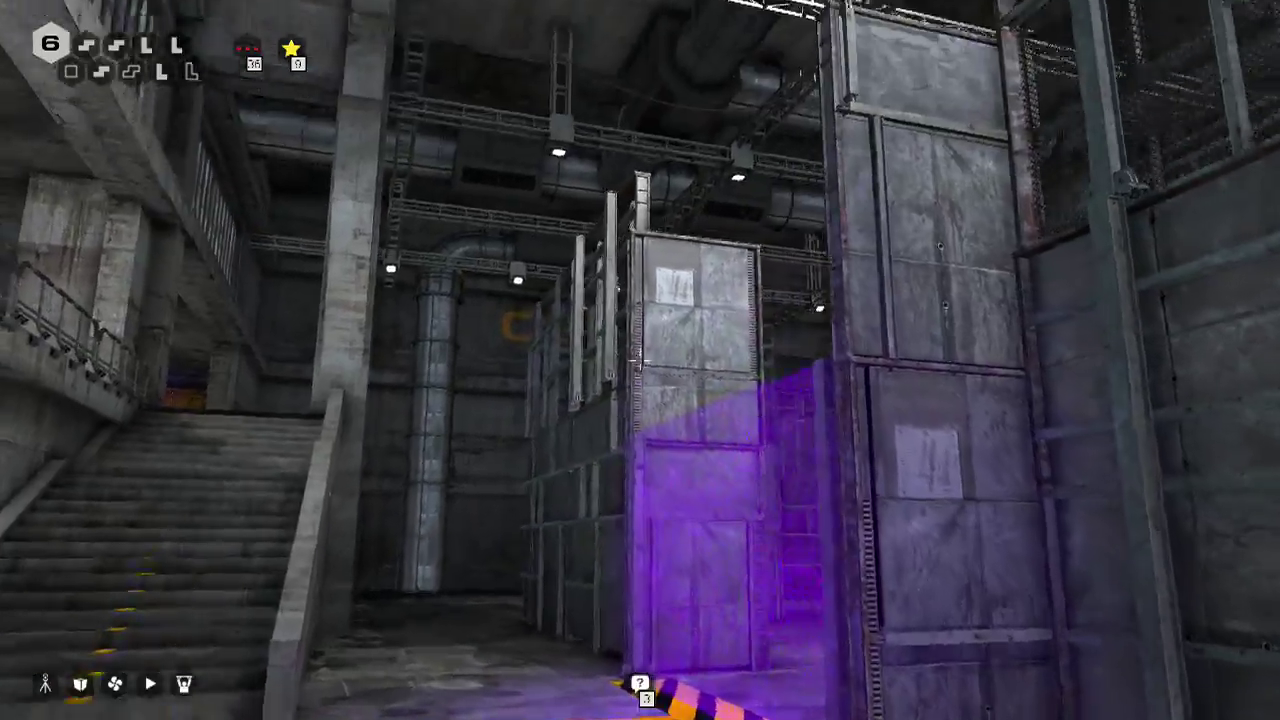
Cross the purple force field by the cage area into the grey fan room
{"action": "key", "text": "w"}
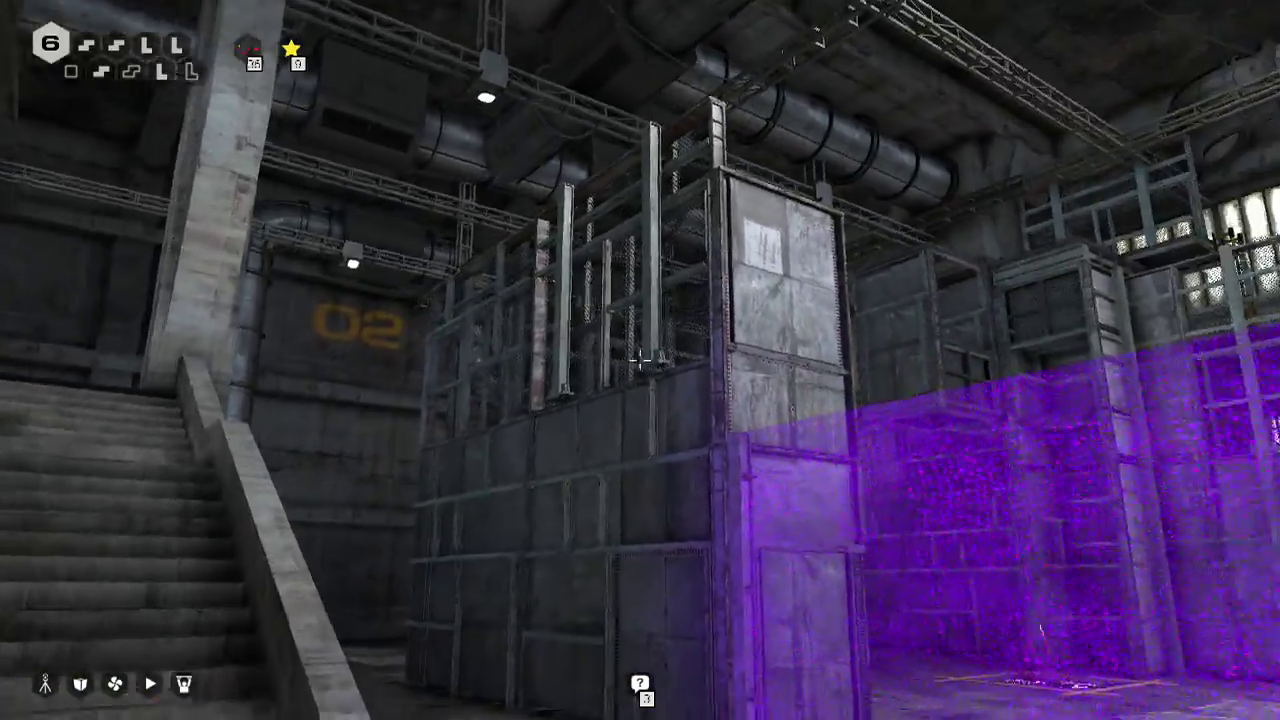
{"action": "key", "text": "w"}
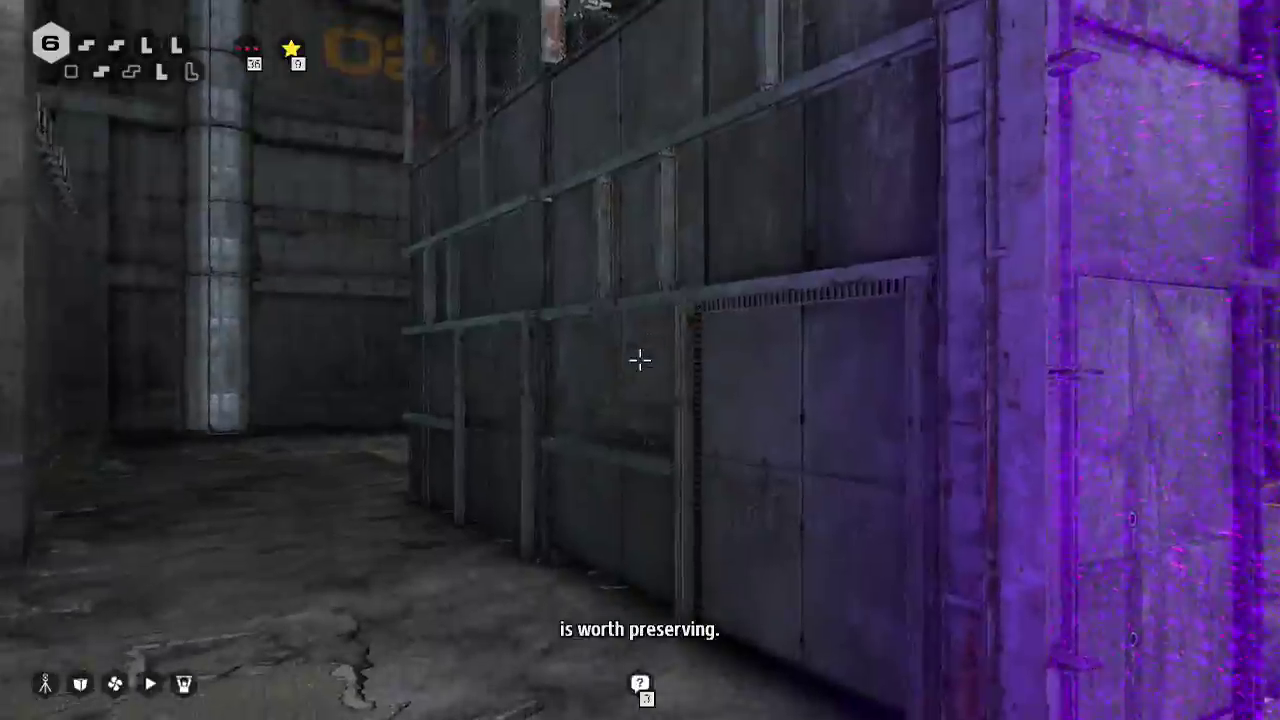
{"action": "key", "text": "w"}
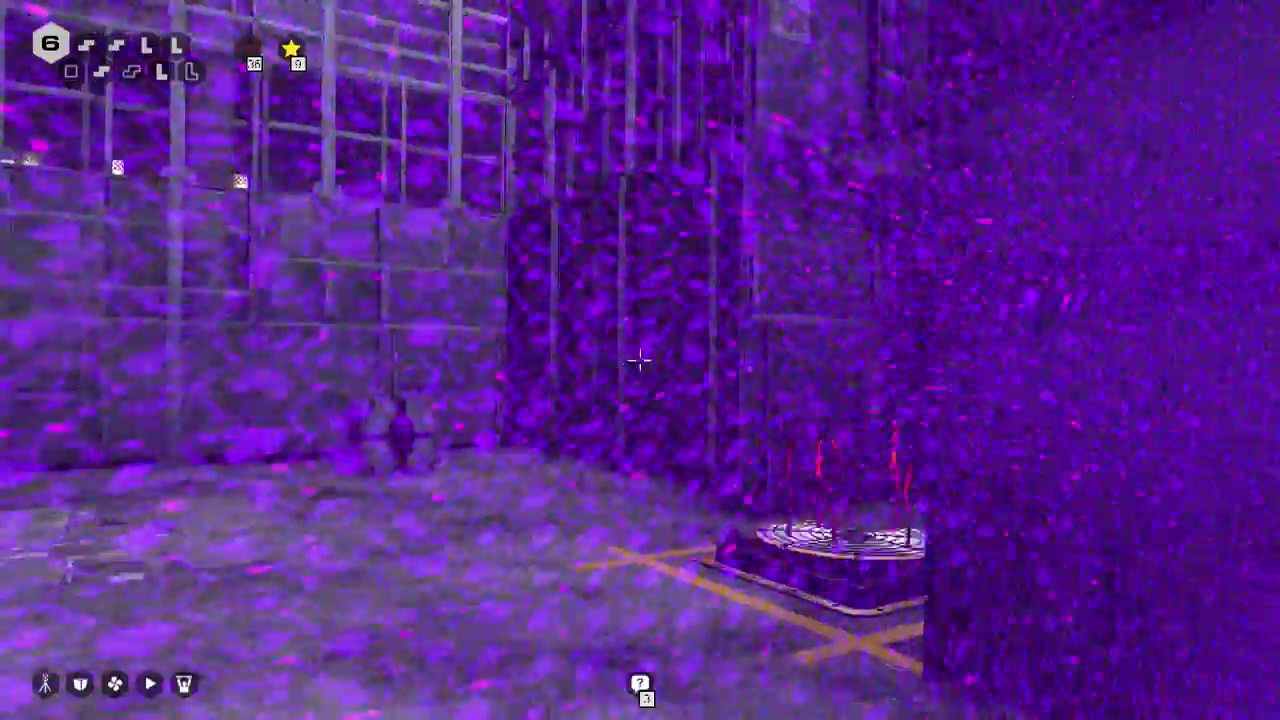
{"action": "key", "text": "w"}
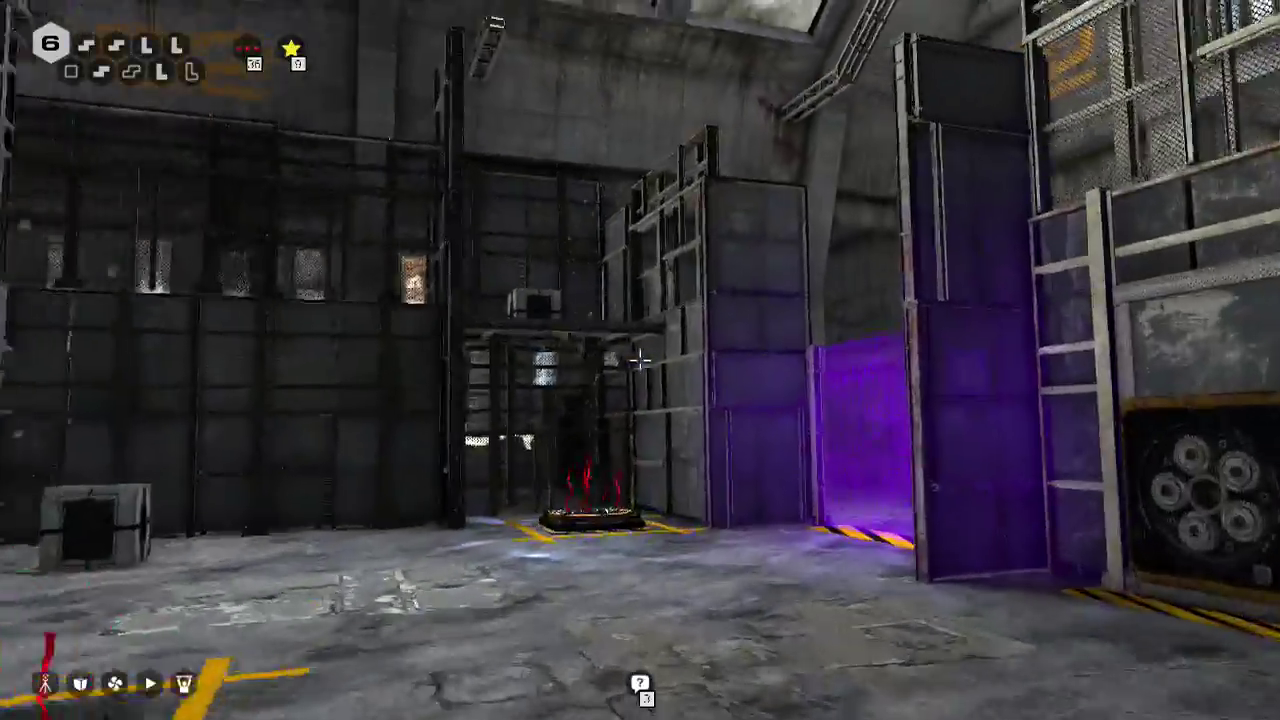
Pick up the cube past the pedestal and set it on the fan so it floats
{"action": "key", "text": "w"}
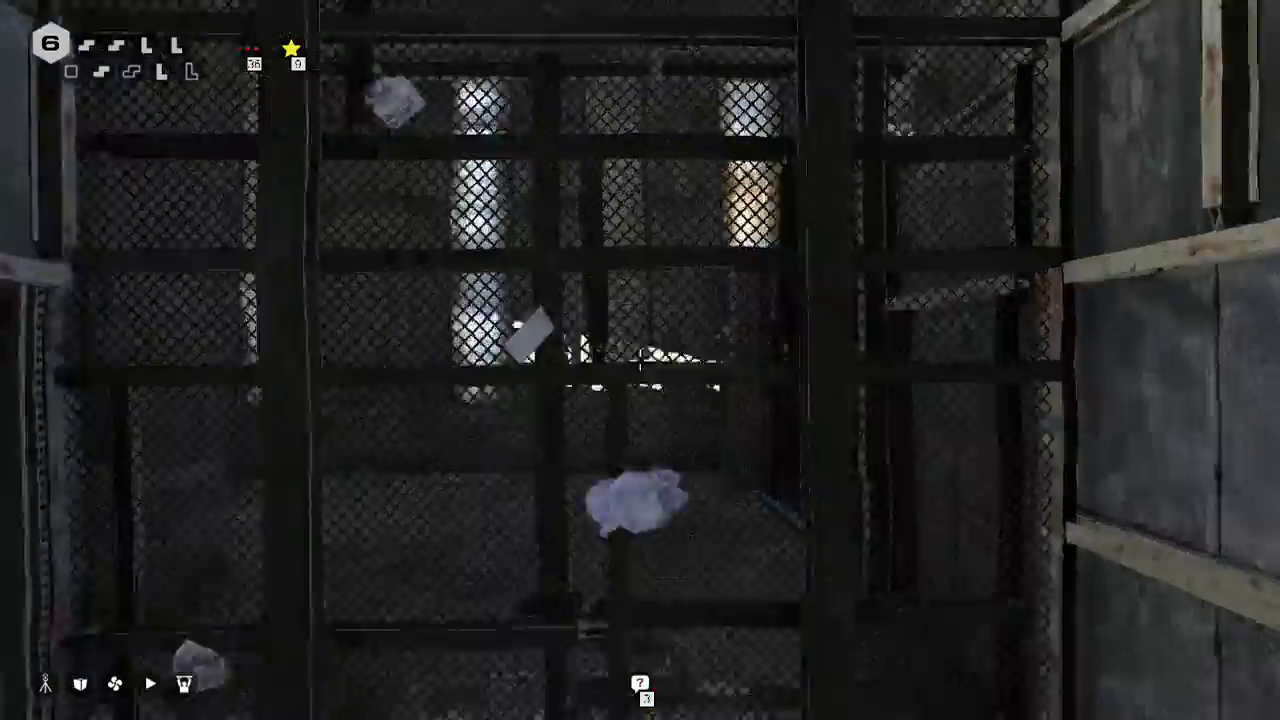
{"action": "key", "text": "w"}
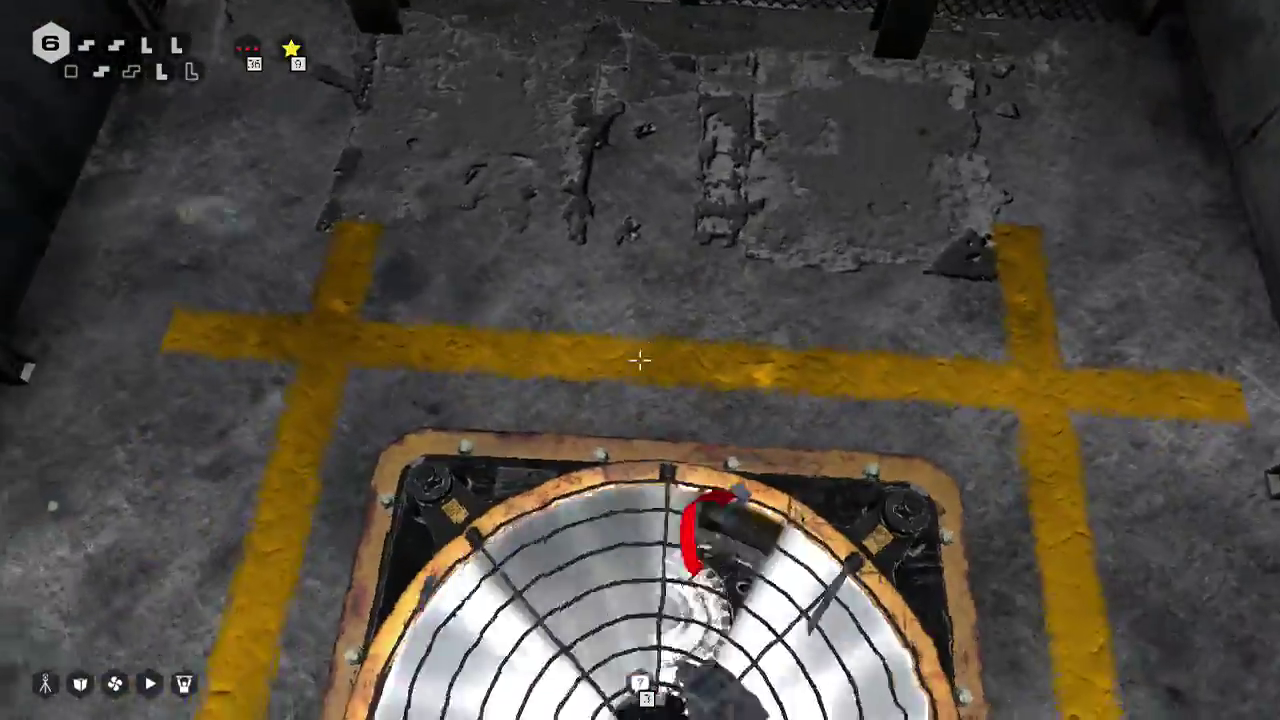
{"action": "key", "text": "w"}
{"action": "key", "text": "e"}
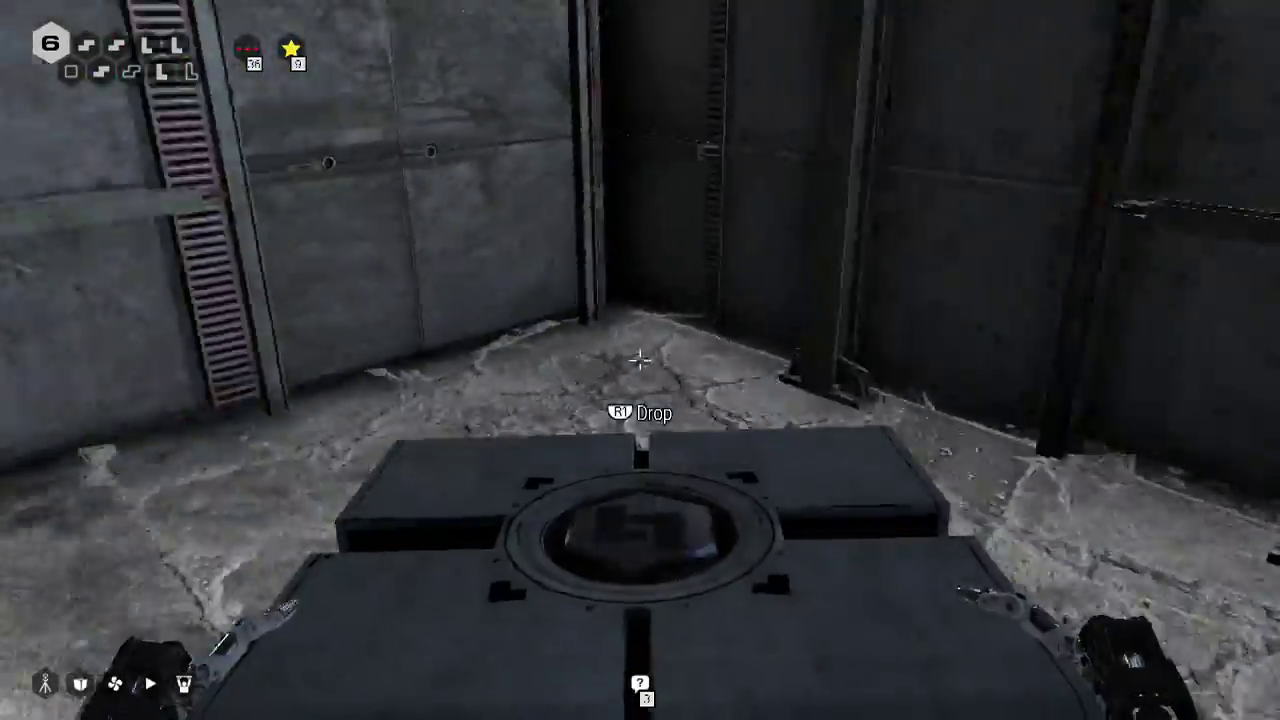
{"action": "left_click", "coordinate": [640, 360]}
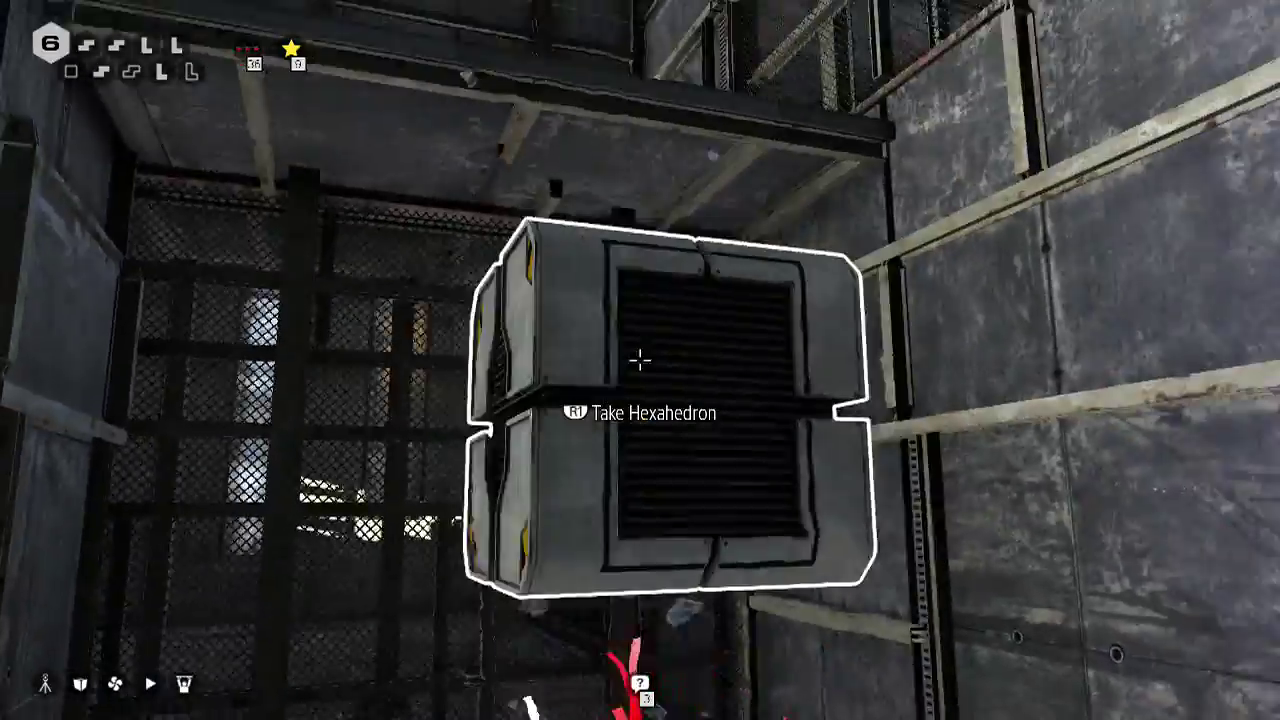
Survey the floor, walls and fan around the floating cube
{"action": "key", "text": "w"}
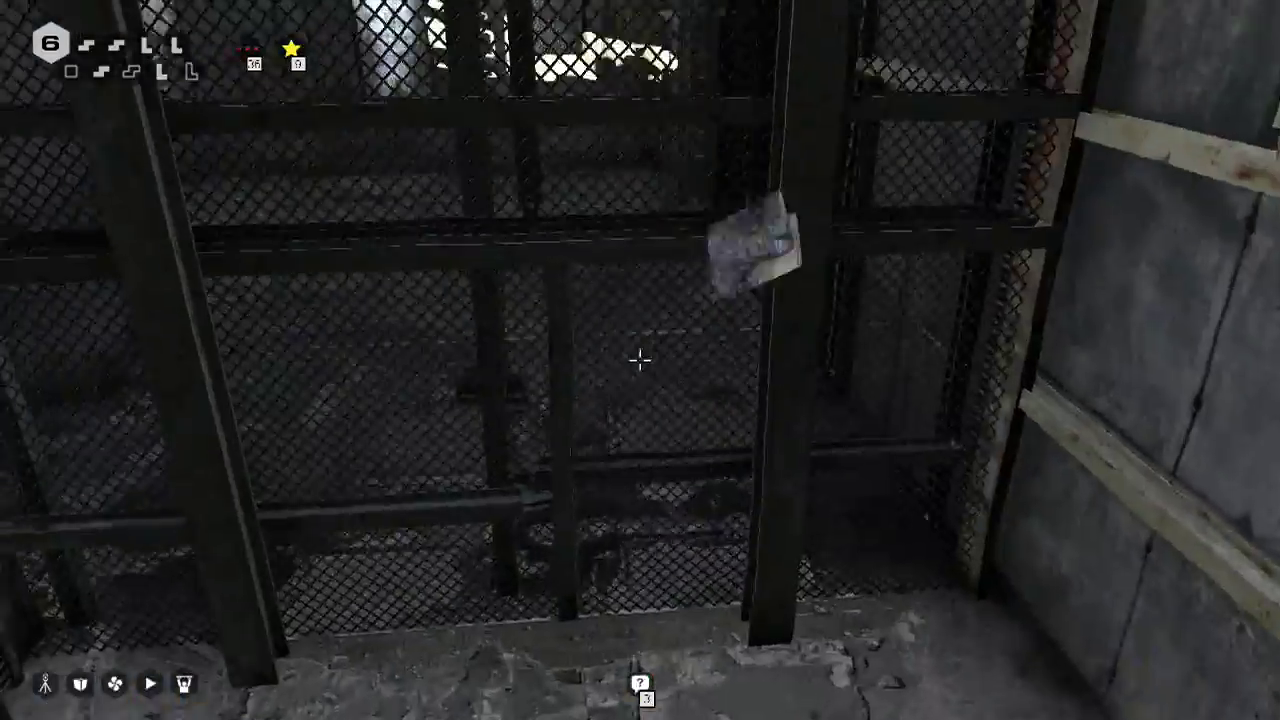
{"action": "key", "text": "w"}
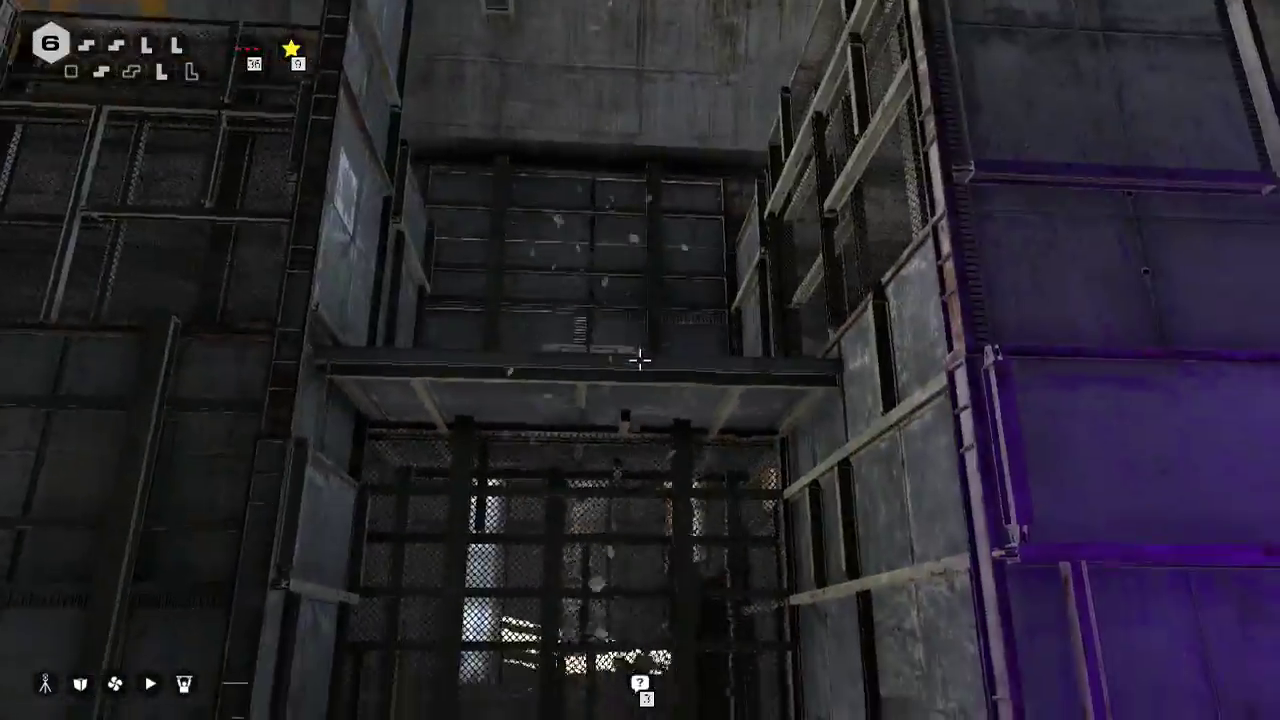
{"action": "key", "text": "w"}
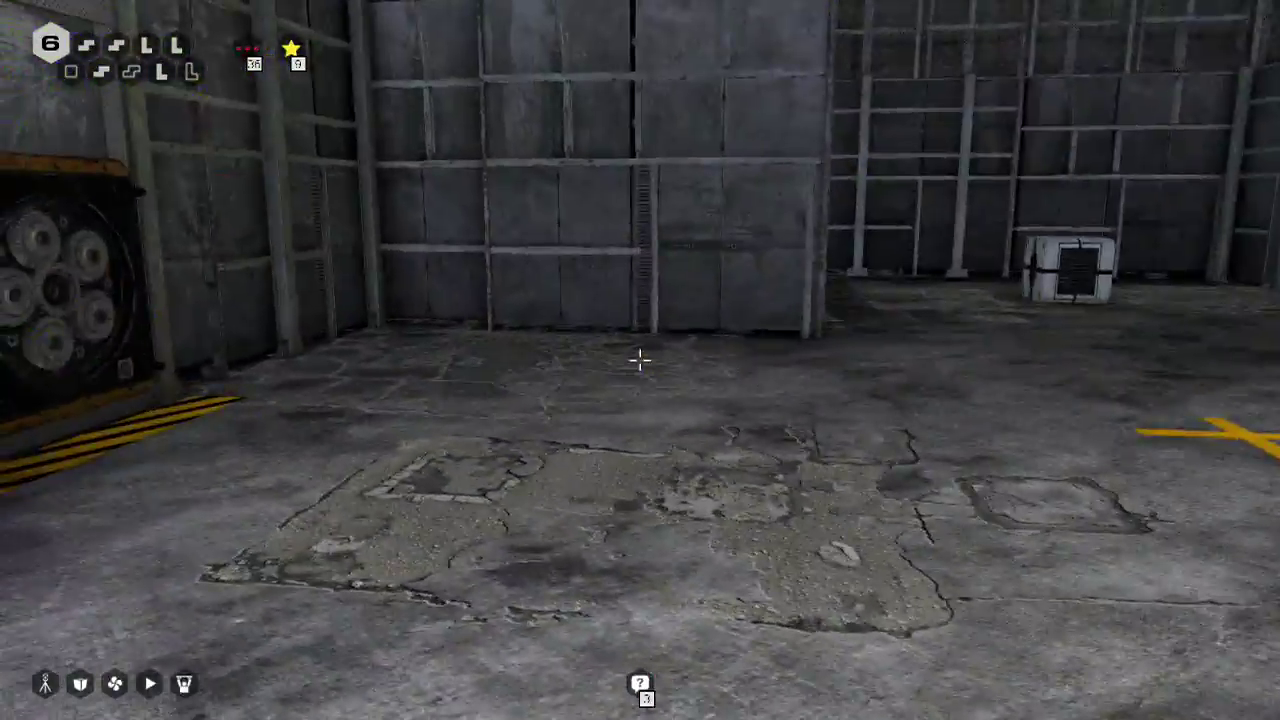
{"action": "key", "text": "w"}
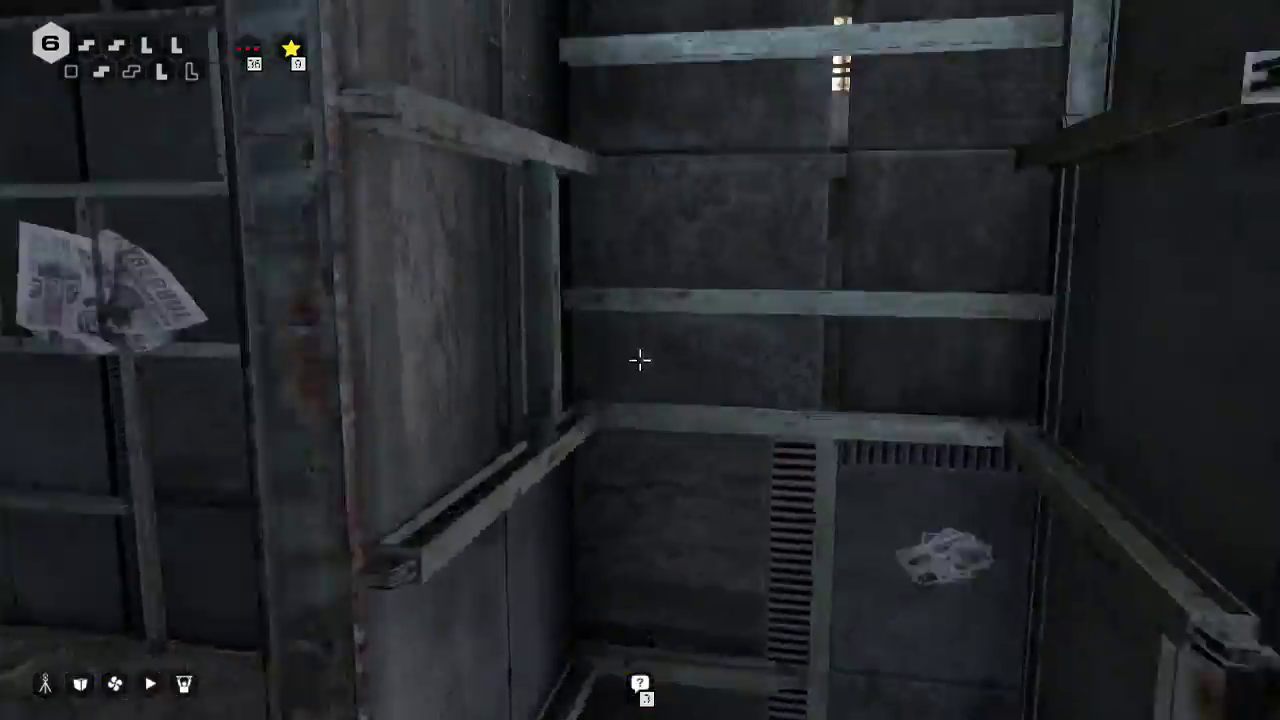
{"action": "key", "text": "w"}
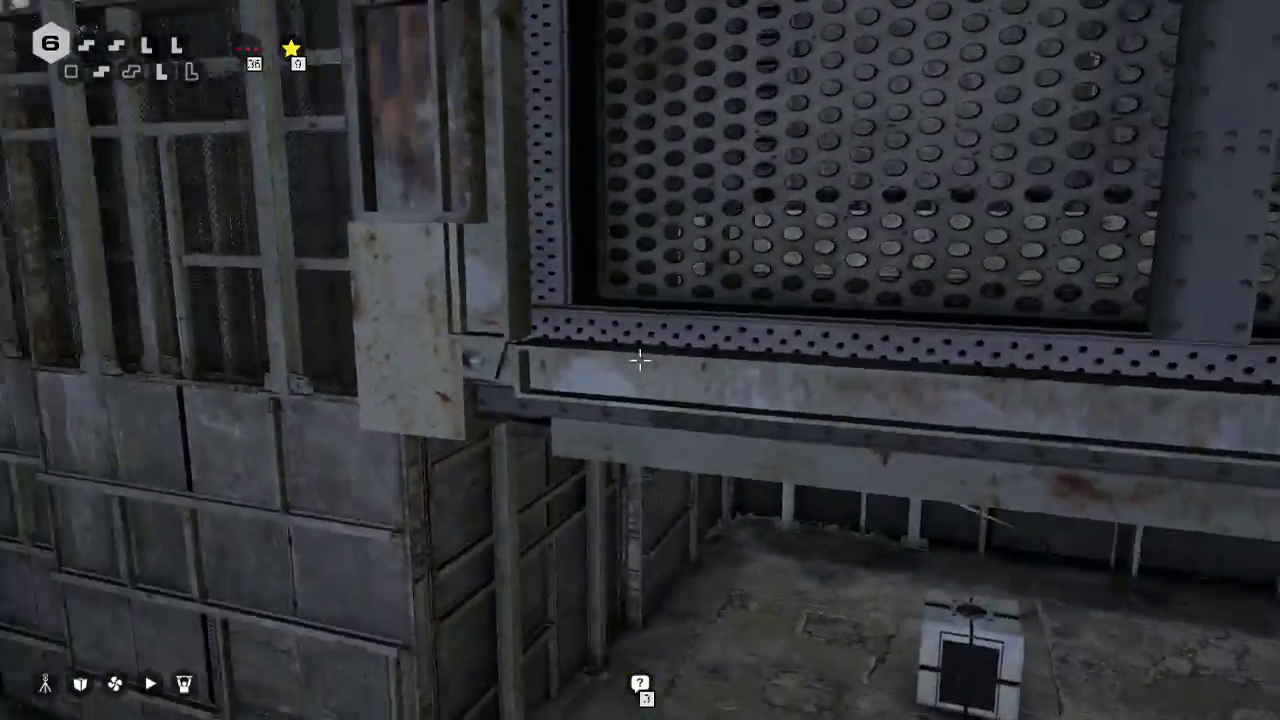
{"action": "key", "text": "a"}
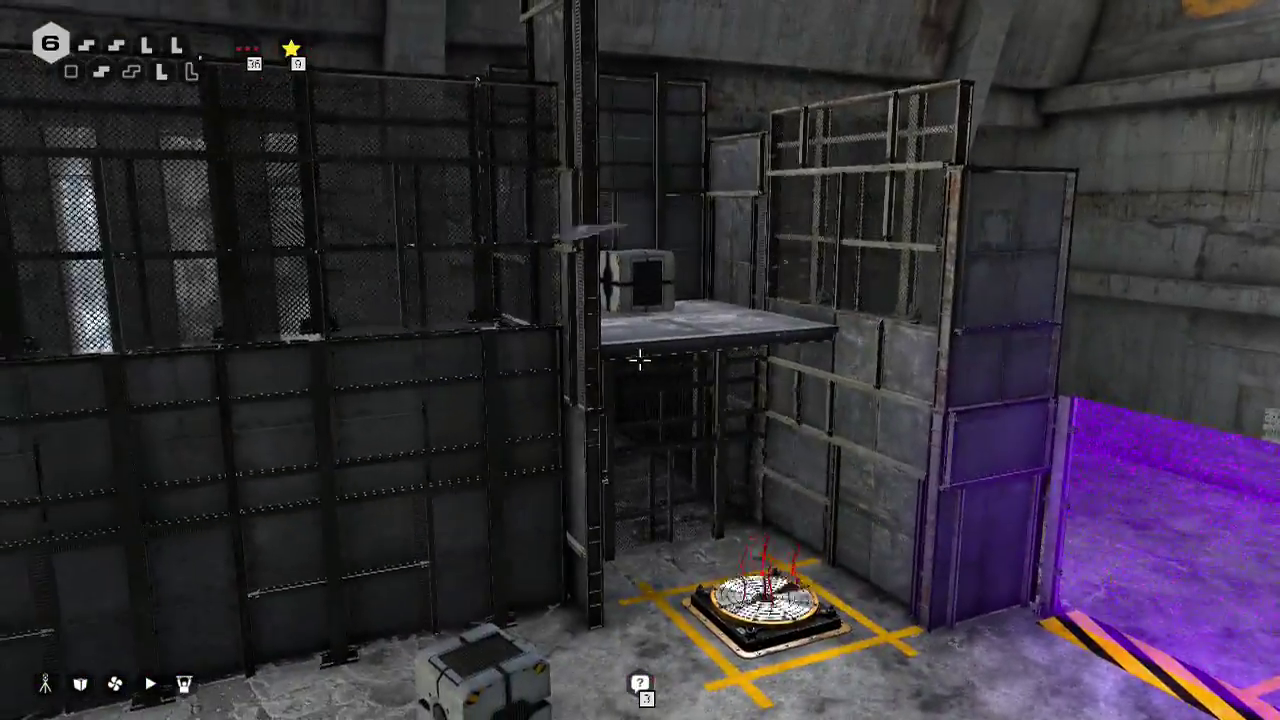
Head past the cage structure and mesh wall to the jump pad beside the barrier
{"action": "key", "text": "w"}
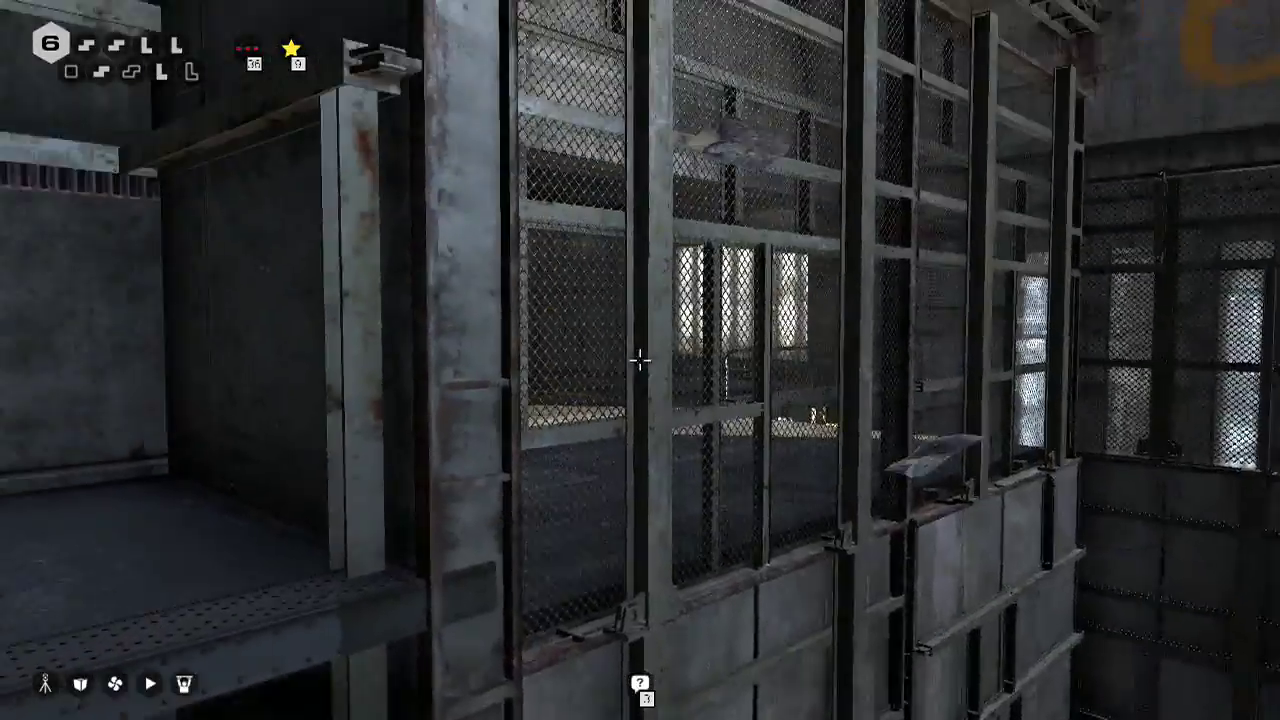
{"action": "key", "text": "a"}
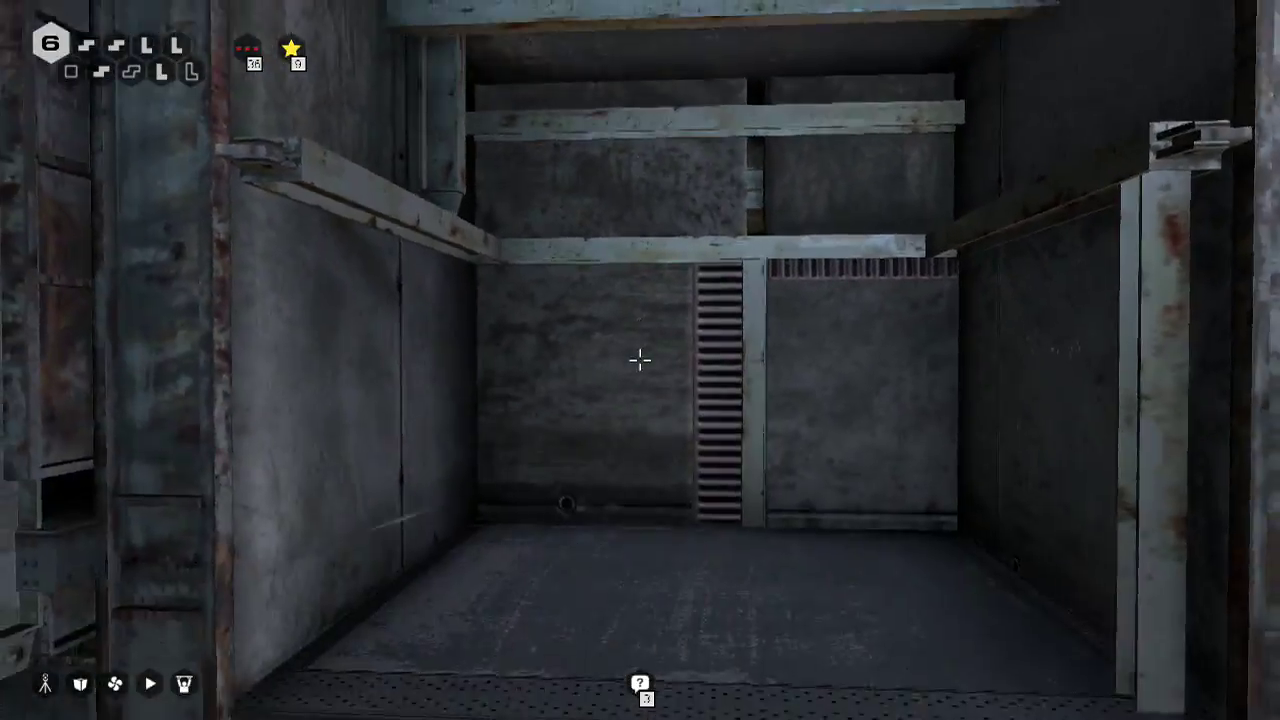
{"action": "key", "text": "w"}
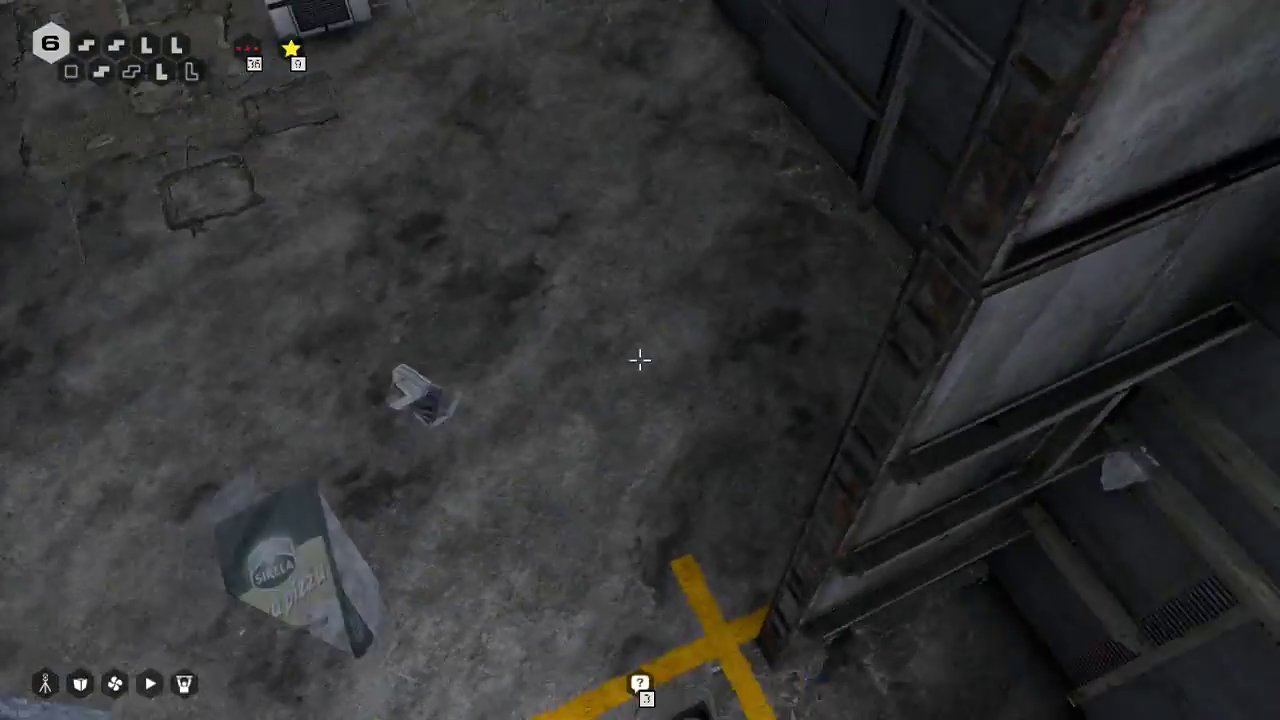
{"action": "key", "text": "w"}
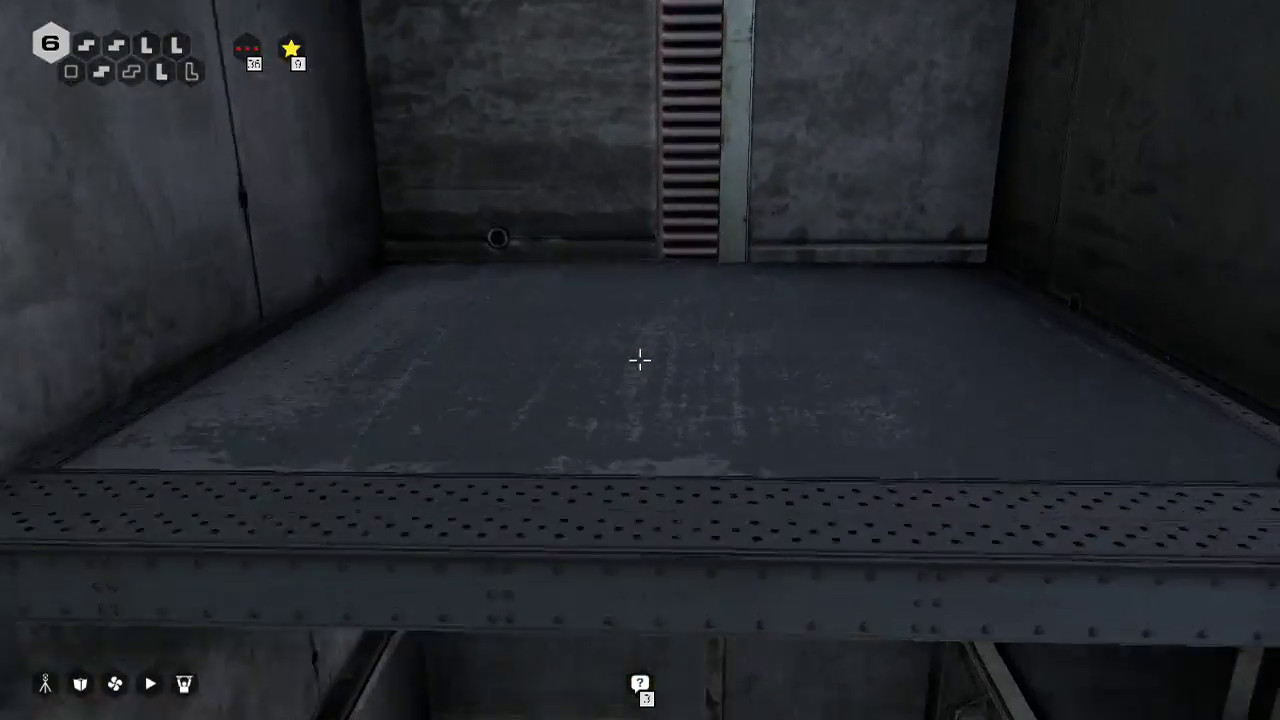
{"action": "key", "text": "w"}
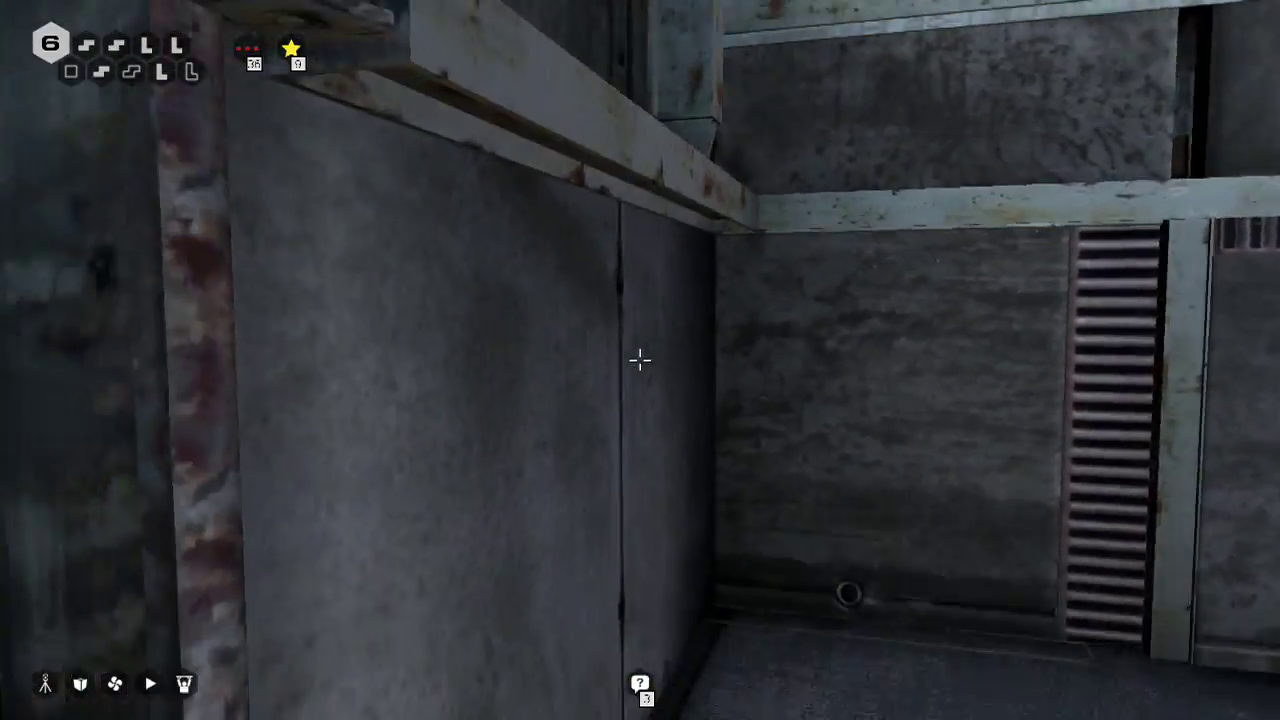
{"action": "key", "text": "w"}
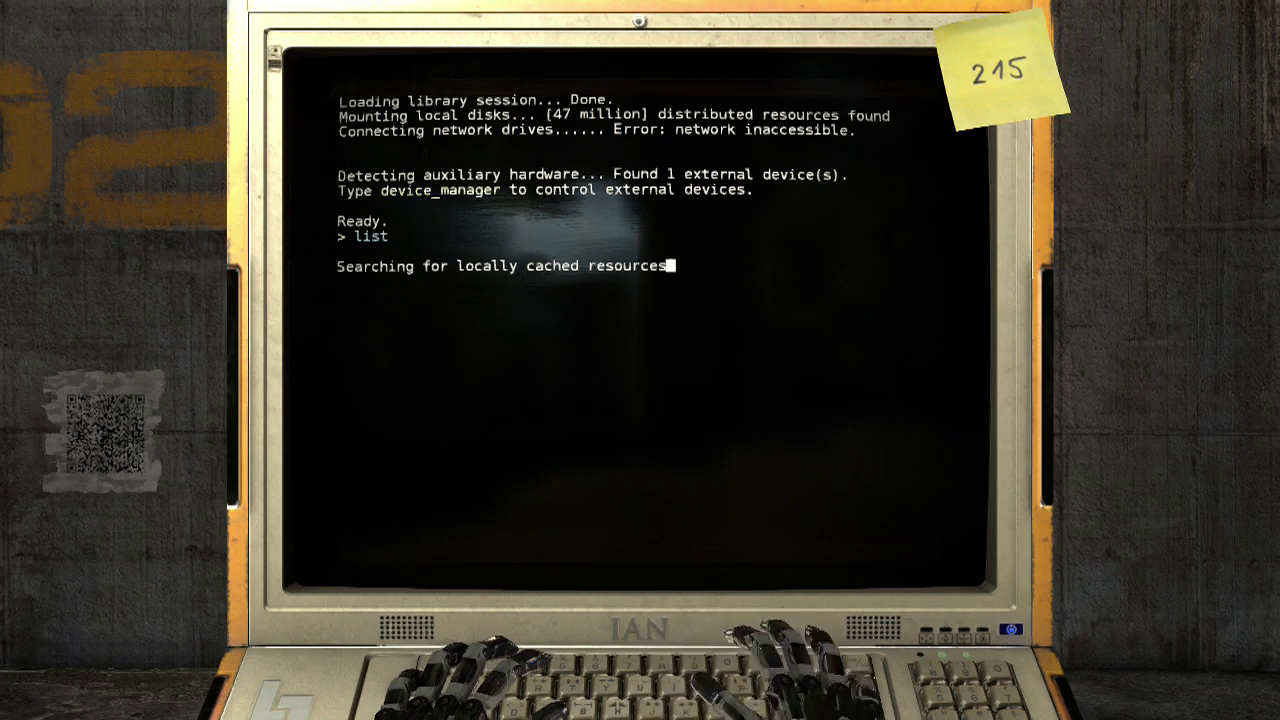
Open and read the_web.html and README.txt on the terminal
{"action": "key", "text": "Down"}
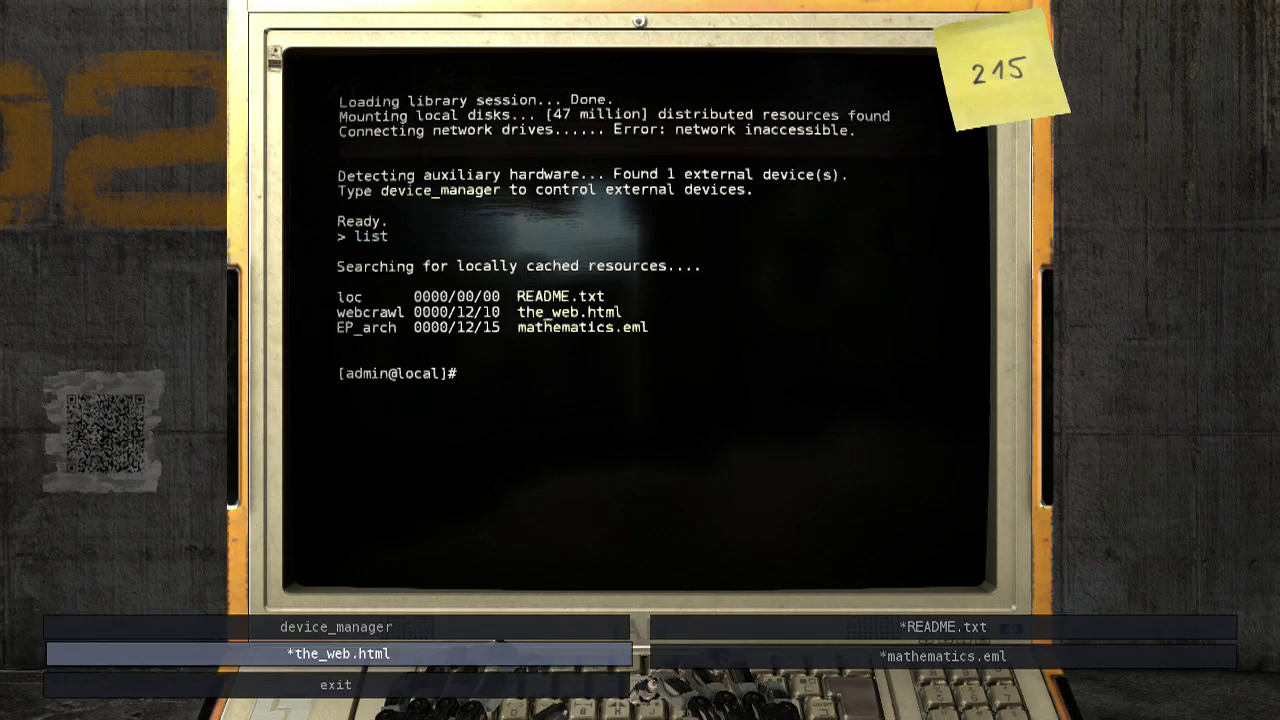
{"action": "key", "text": "Return"}
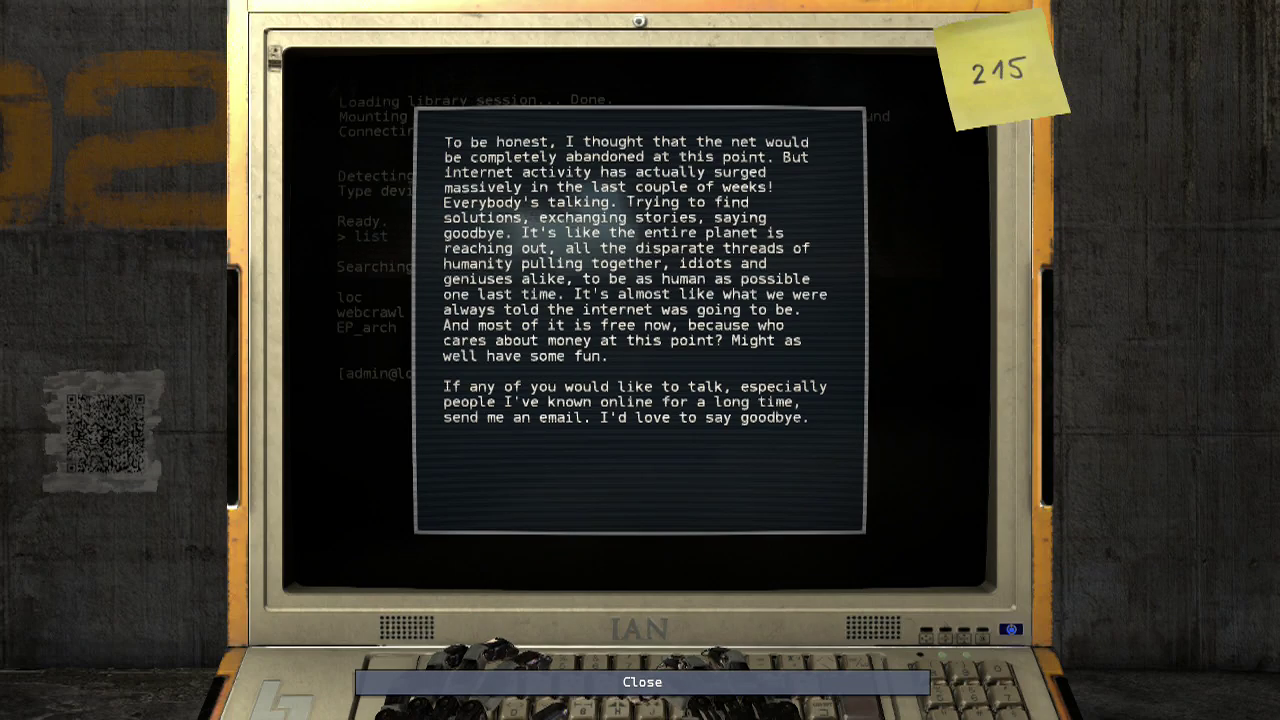
{"action": "key", "text": "Return"}
{"action": "key", "text": "Down"}
{"action": "key", "text": "Return"}
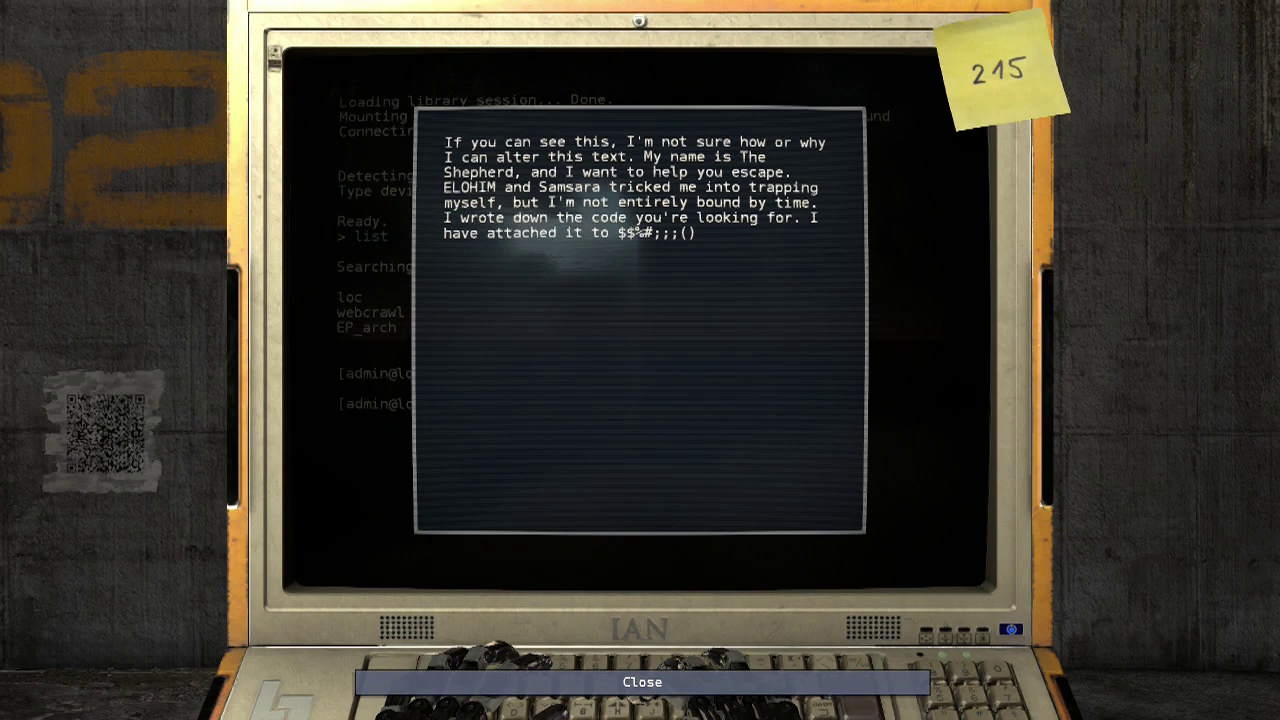
{"action": "key", "text": "Return"}
Open and read mathematics.eml, then close it to return to the prompt
{"action": "key", "text": "Right"}
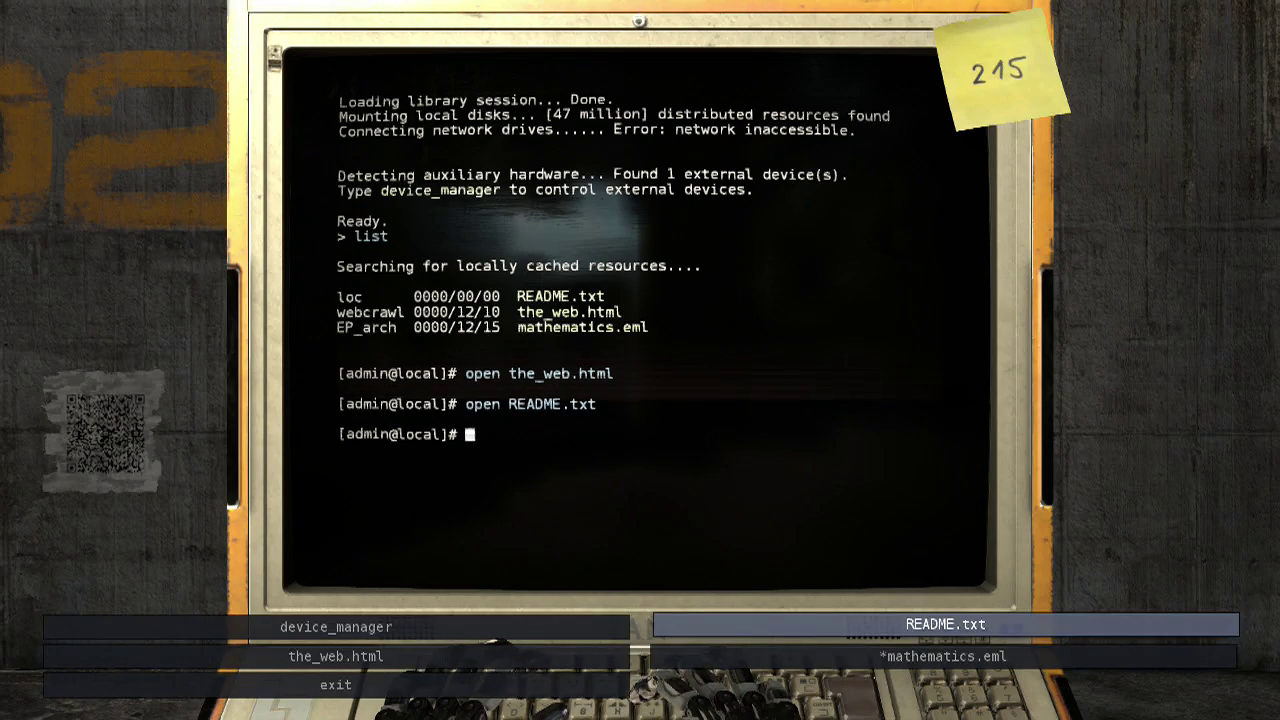
{"action": "key", "text": "Down"}
{"action": "key", "text": "Return"}
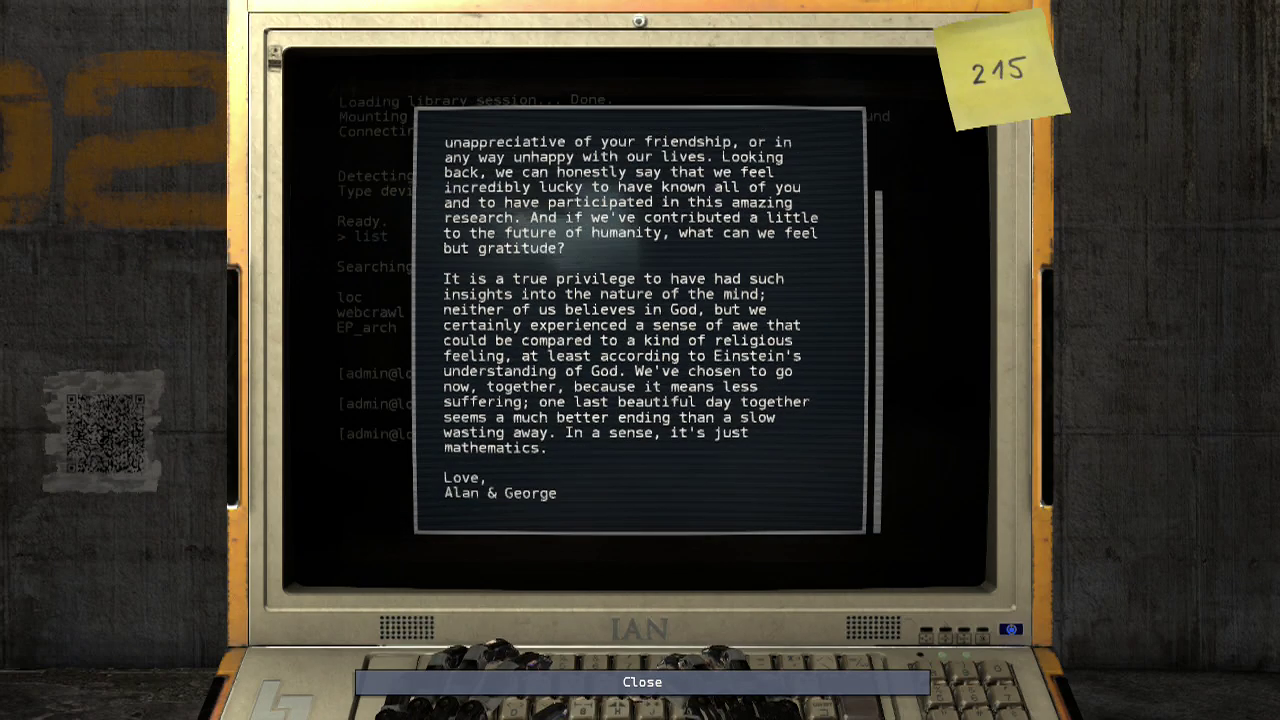
{"action": "key", "text": "Return"}
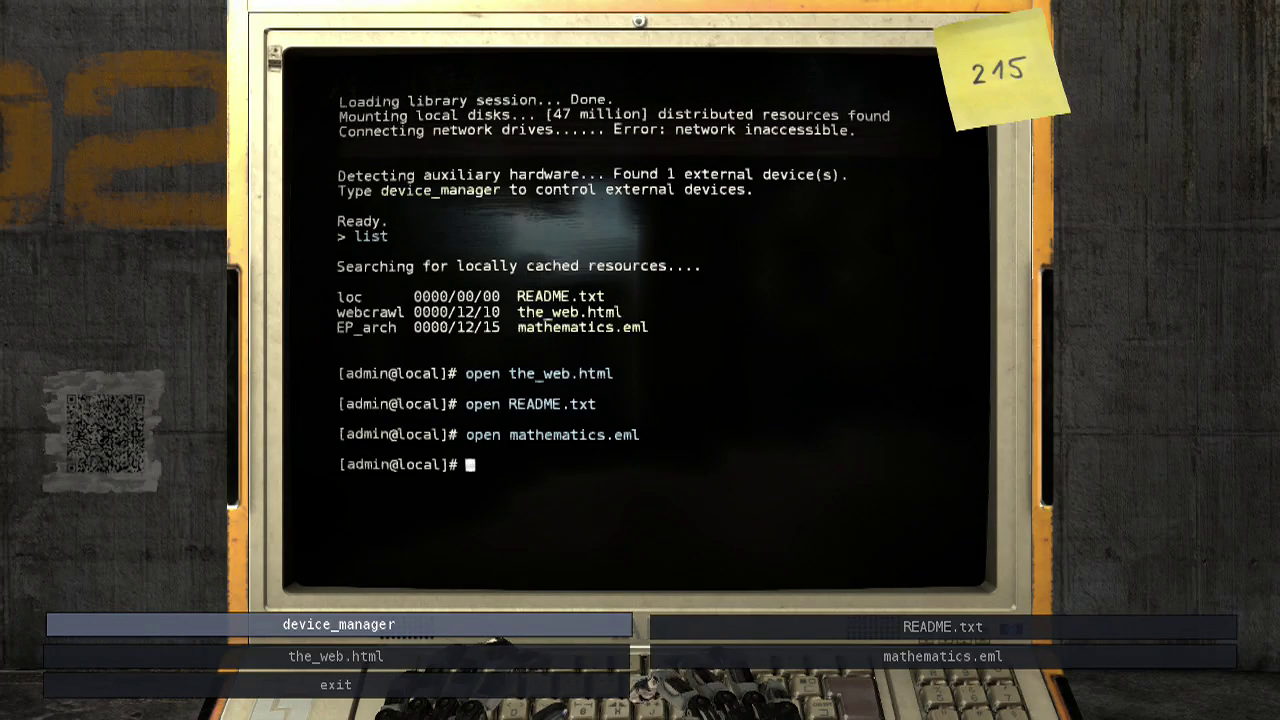
Launch device_manager, open floor access control and select floor 3
{"action": "key", "text": "Return"}
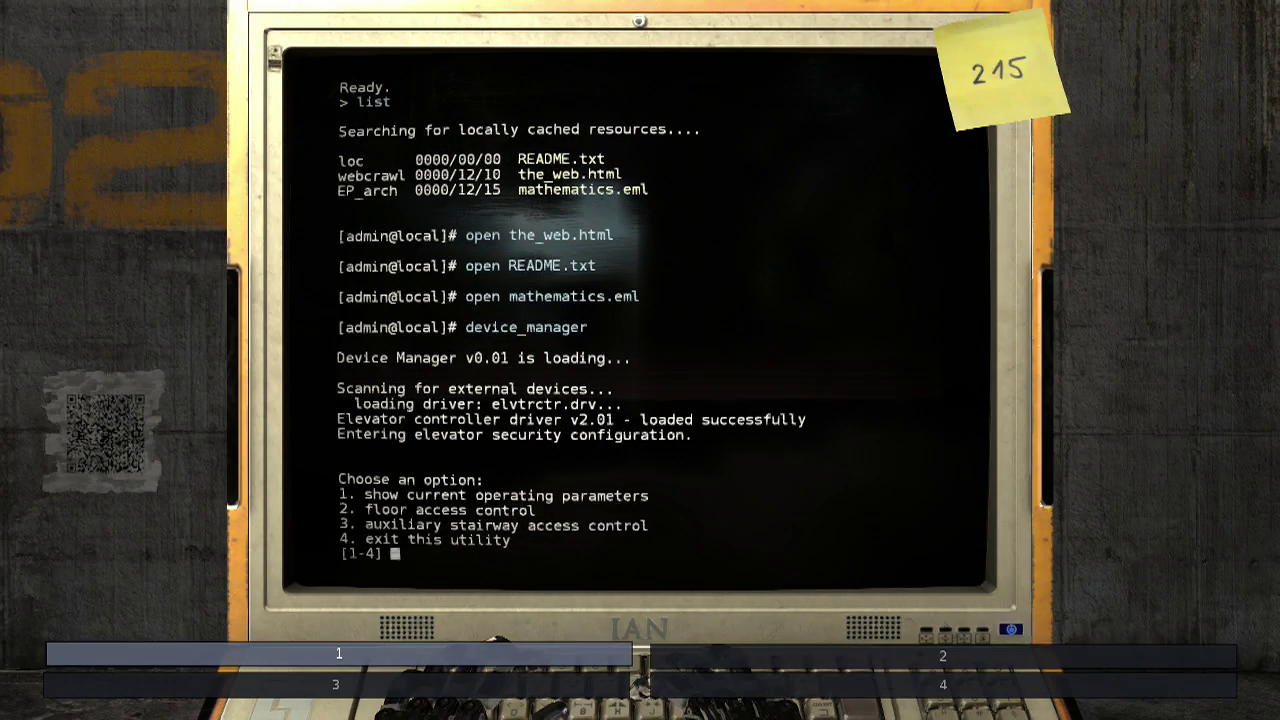
{"action": "key", "text": "Right"}
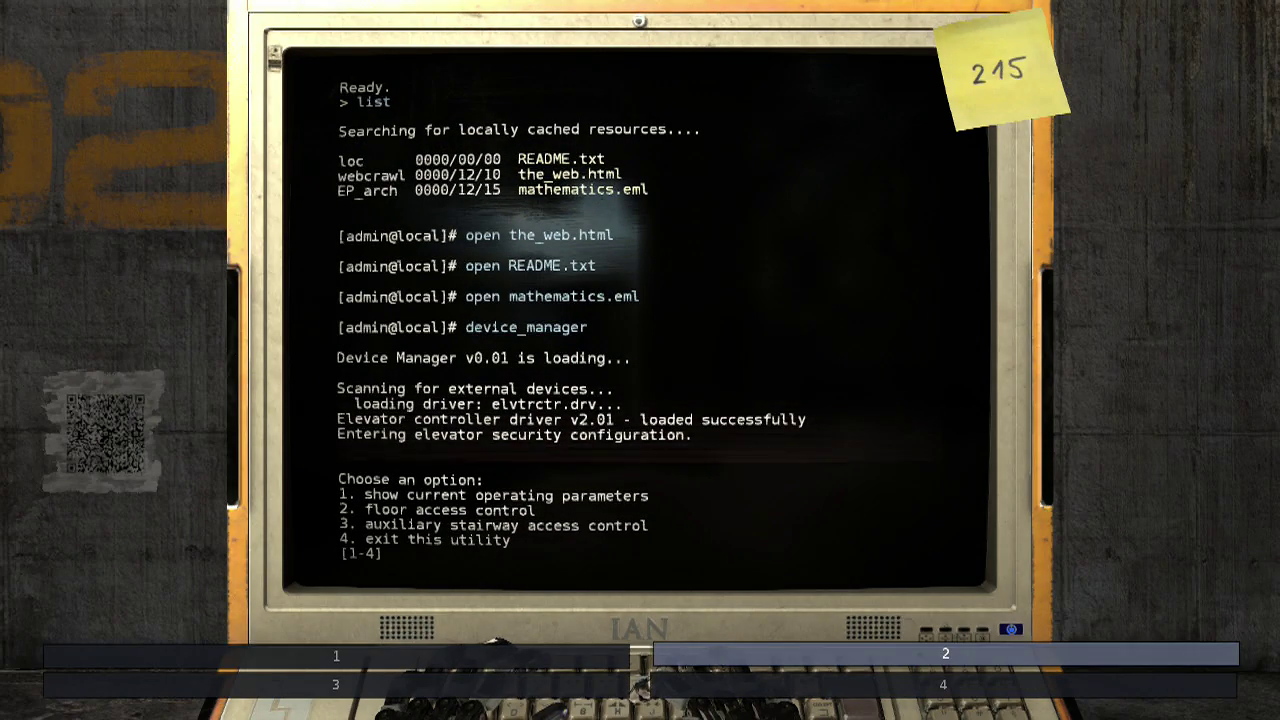
{"action": "key", "text": "Return"}
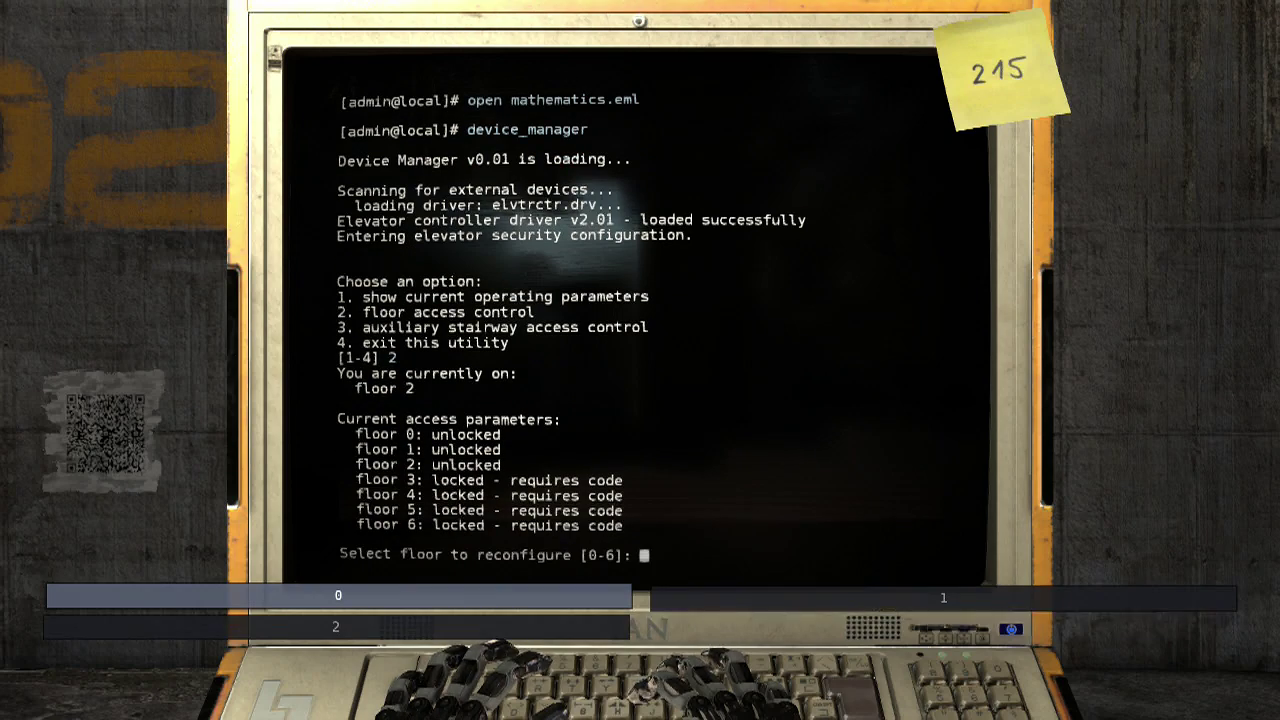
{"action": "key", "text": "Down"}
{"action": "key", "text": "Right"}
{"action": "key", "text": "Return"}
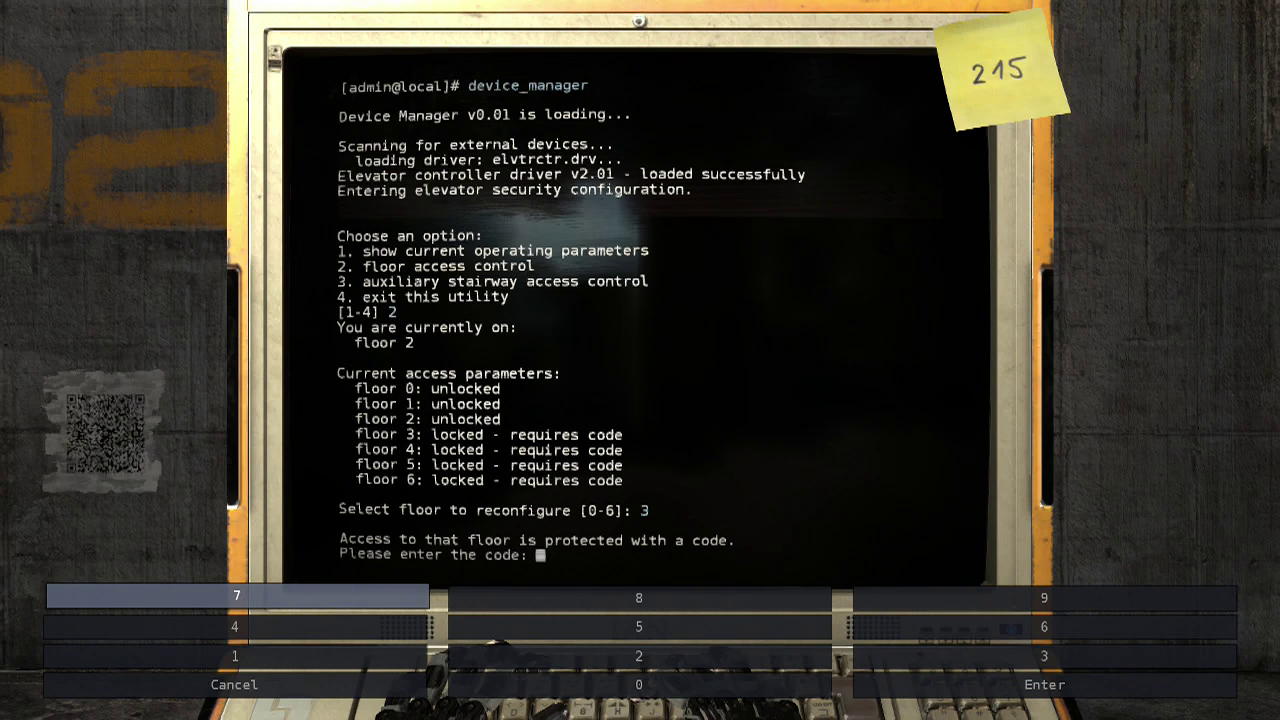
Enter and submit the floor 3 access code 215 on the keypad
{"action": "key", "text": "Right"}
{"action": "key", "text": "Down"}
{"action": "key", "text": "Down"}
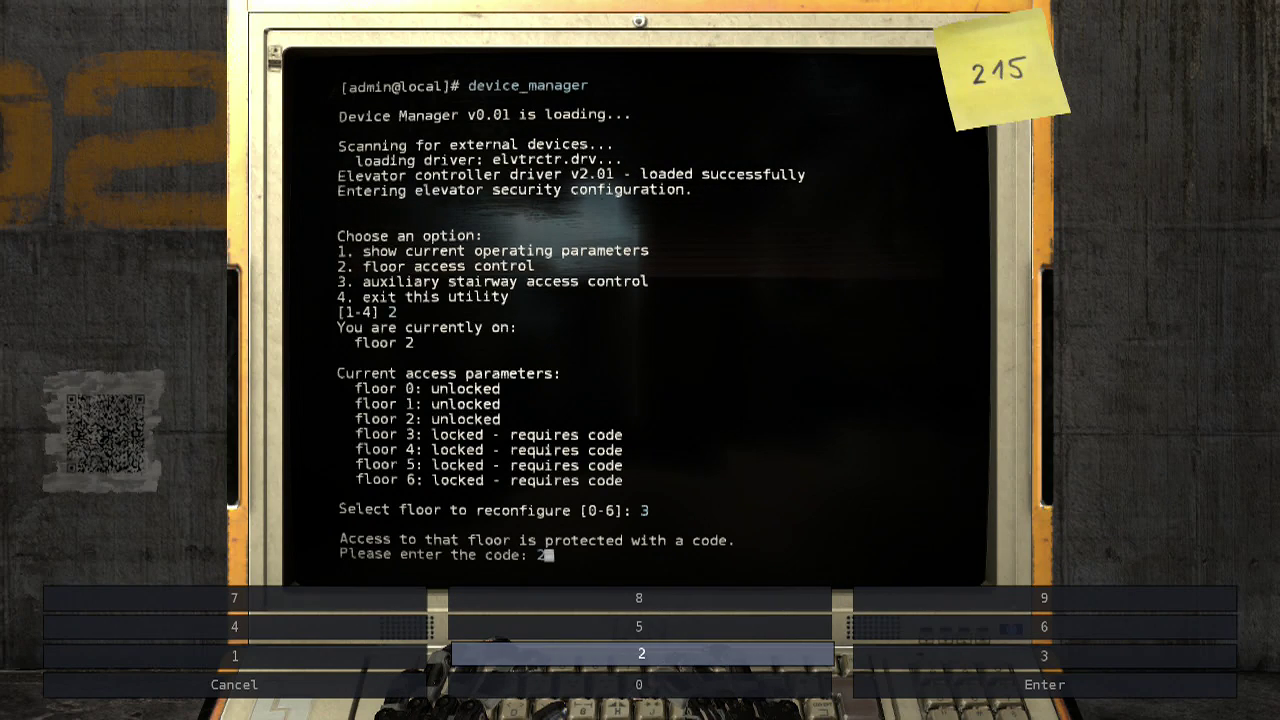
{"action": "key", "text": "Left"}
{"action": "key", "text": "Up"}
{"action": "key", "text": "Return"}
{"action": "key", "text": "Down"}
{"action": "key", "text": "Right"}
{"action": "key", "text": "Up"}
{"action": "key", "text": "Return"}
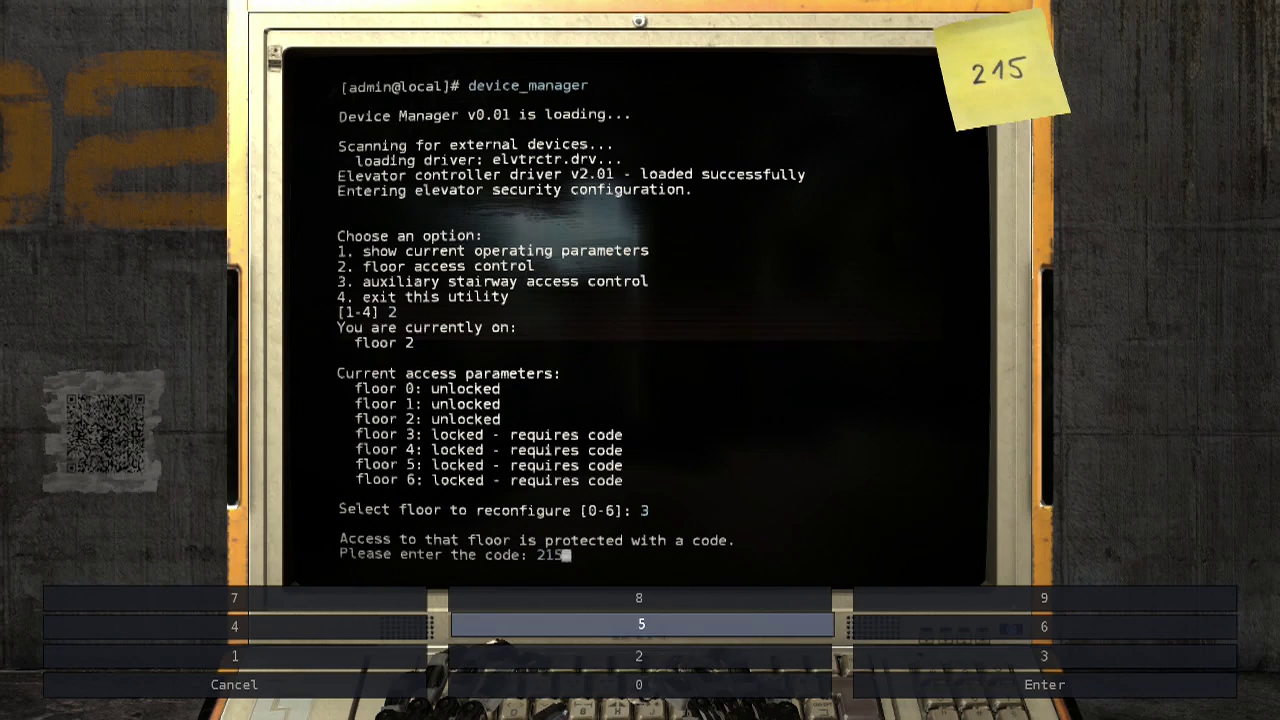
{"action": "key", "text": "Down"}
{"action": "key", "text": "Down"}
{"action": "key", "text": "Right"}
{"action": "key", "text": "Return"}
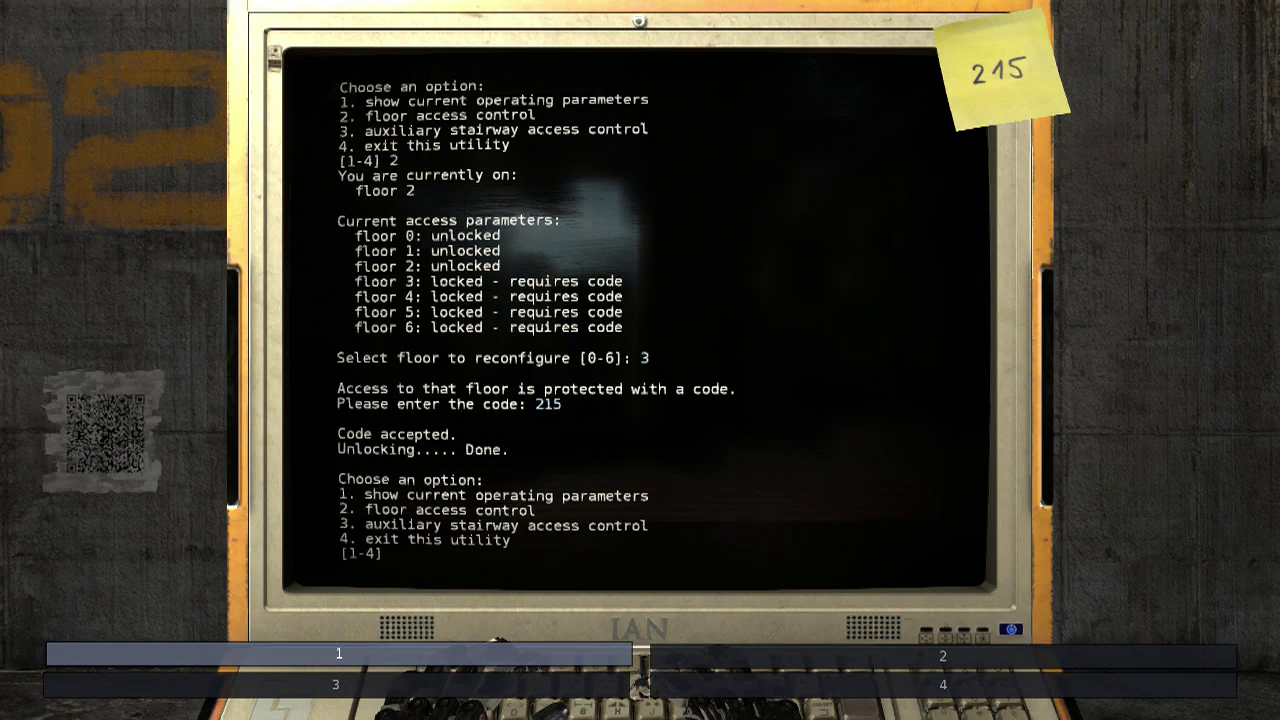
Exit the device manager and end the terminal session
{"action": "key", "text": "Right"}
{"action": "key", "text": "Down"}
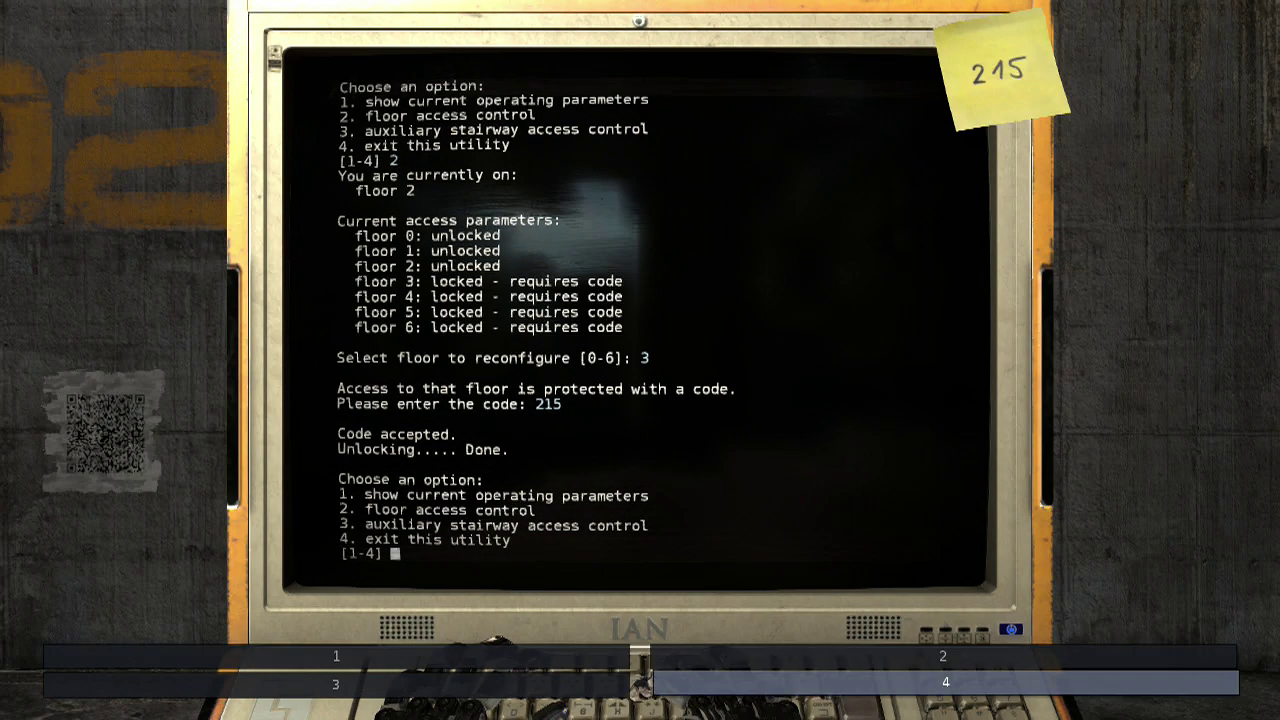
{"action": "key", "text": "Return"}
{"action": "key", "text": "Down"}
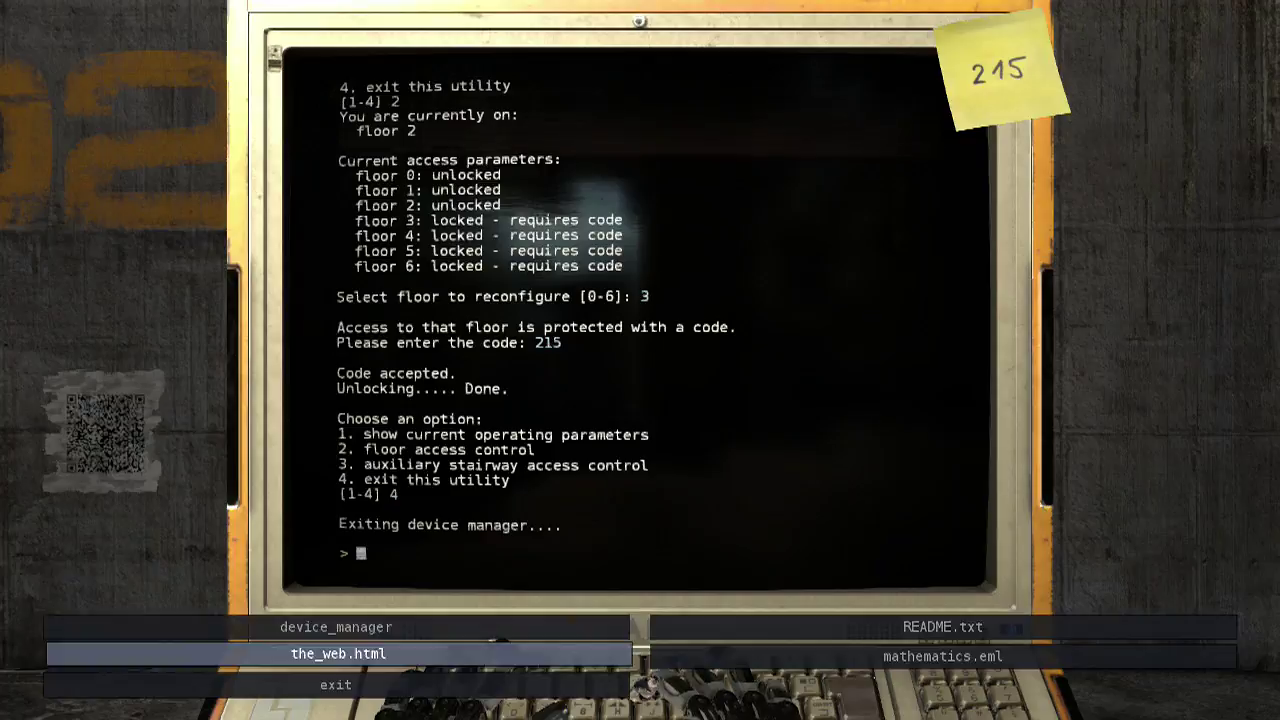
{"action": "key", "text": "Return"}
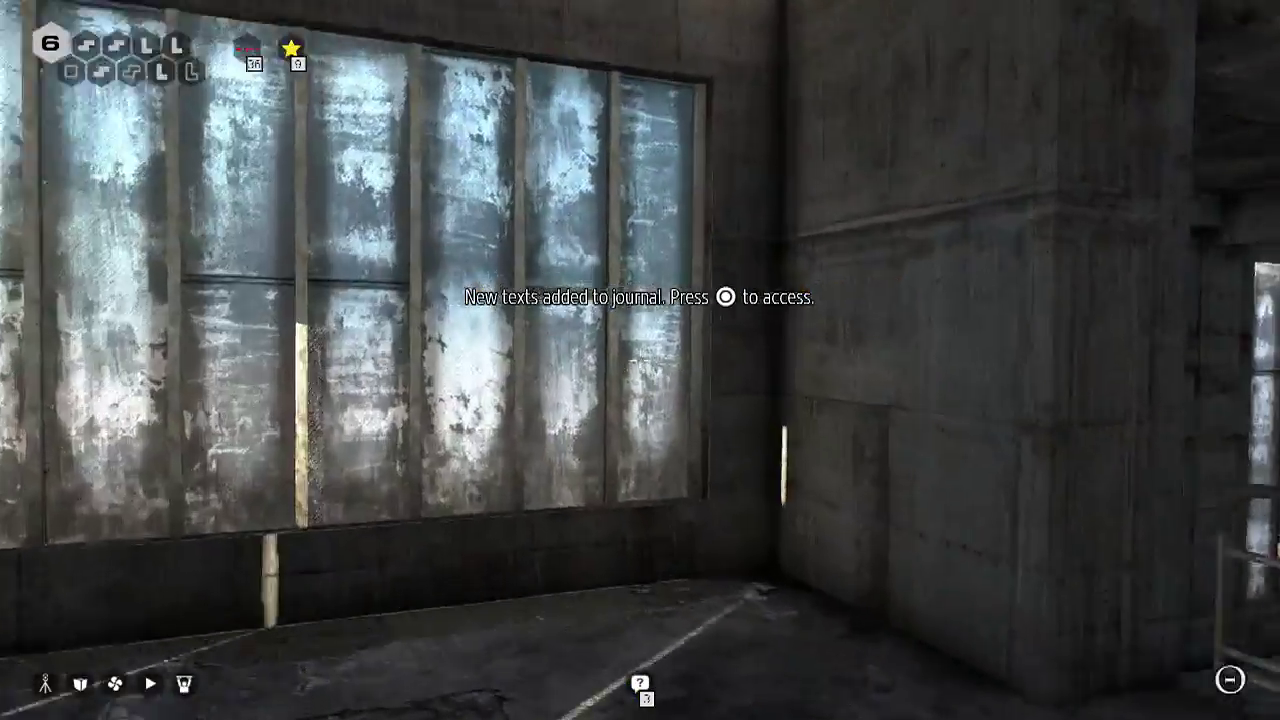
Walk from the terminal past the ladder and read the second wall message
{"action": "key", "text": "w"}
{"action": "key", "text": "w"}
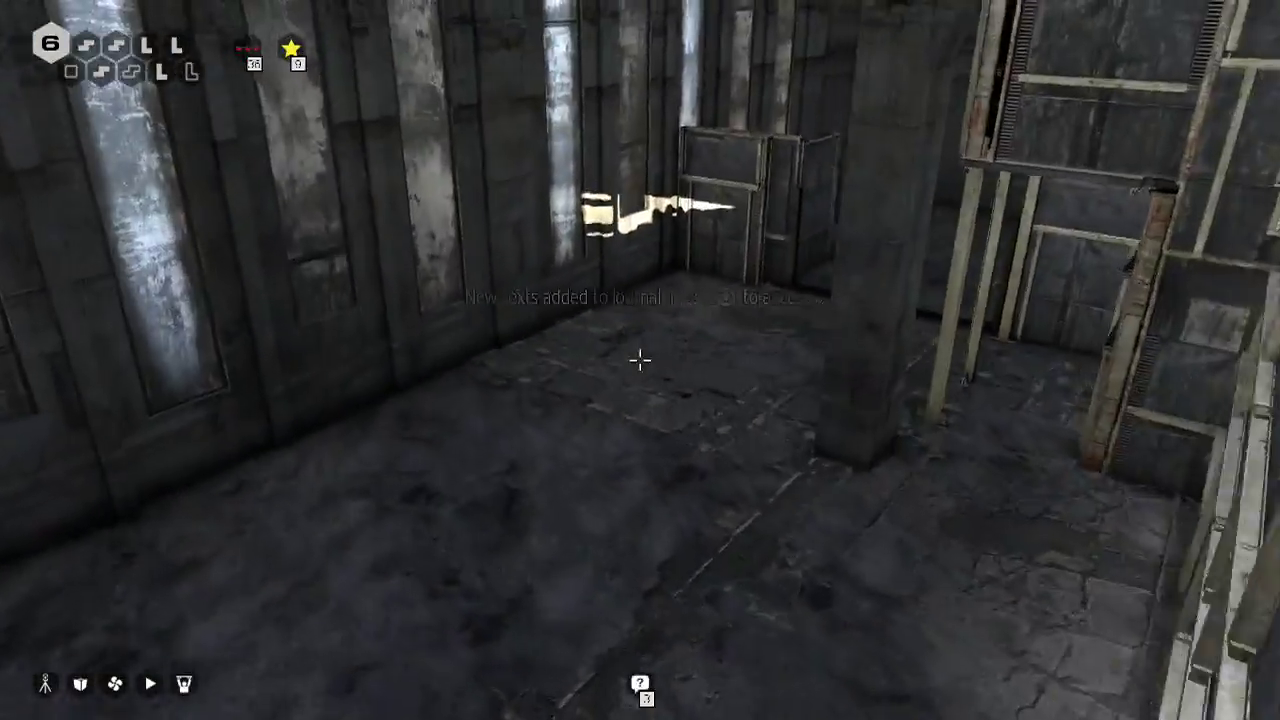
{"action": "key", "text": "w"}
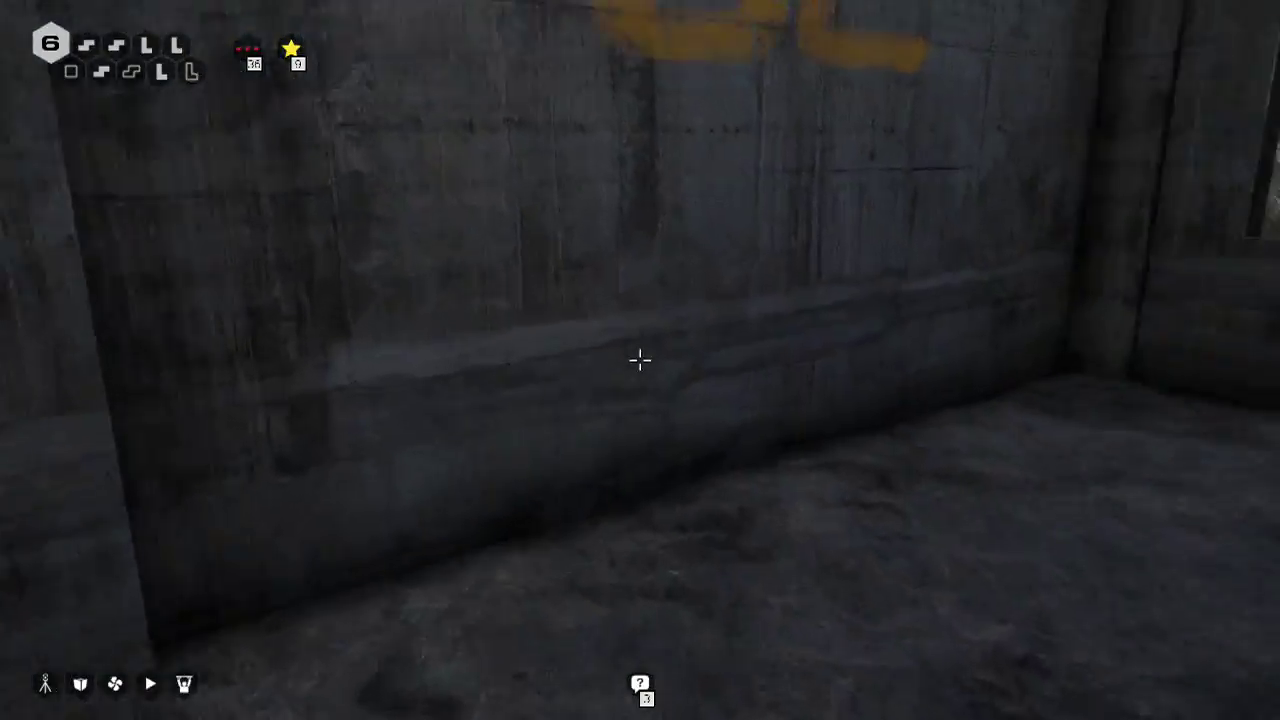
{"action": "key", "text": "w"}
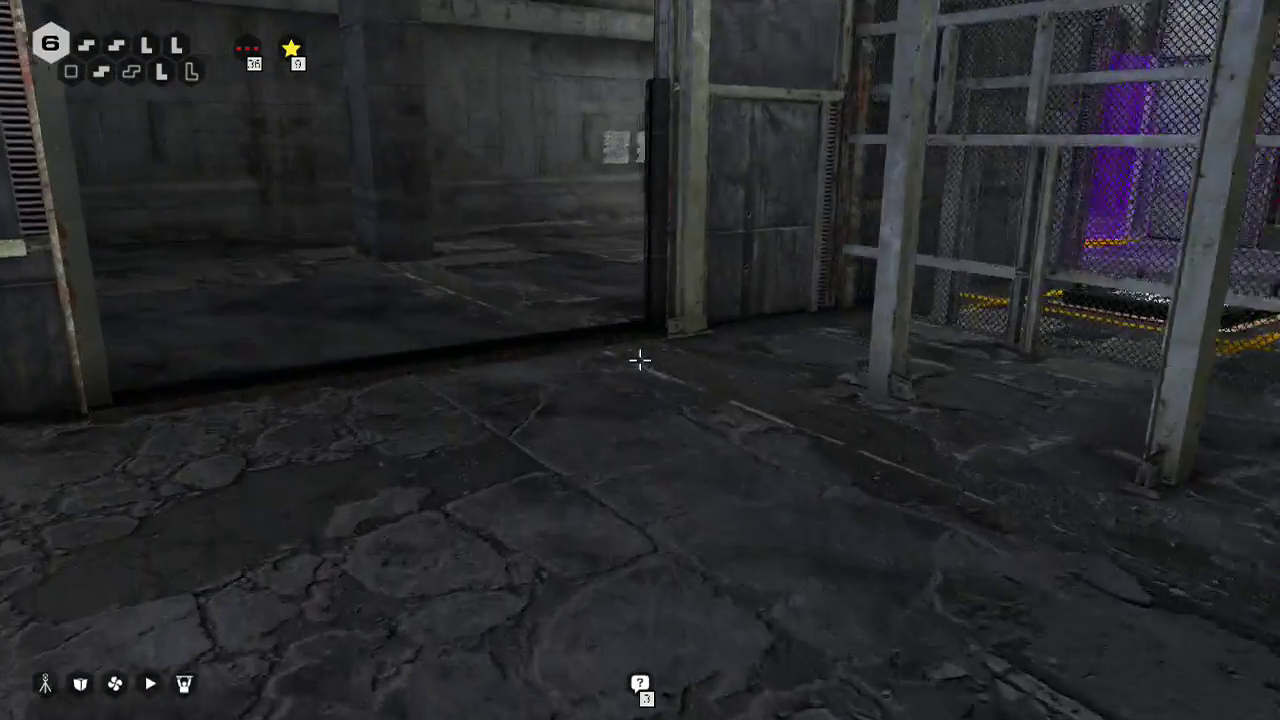
{"action": "key", "text": "w"}
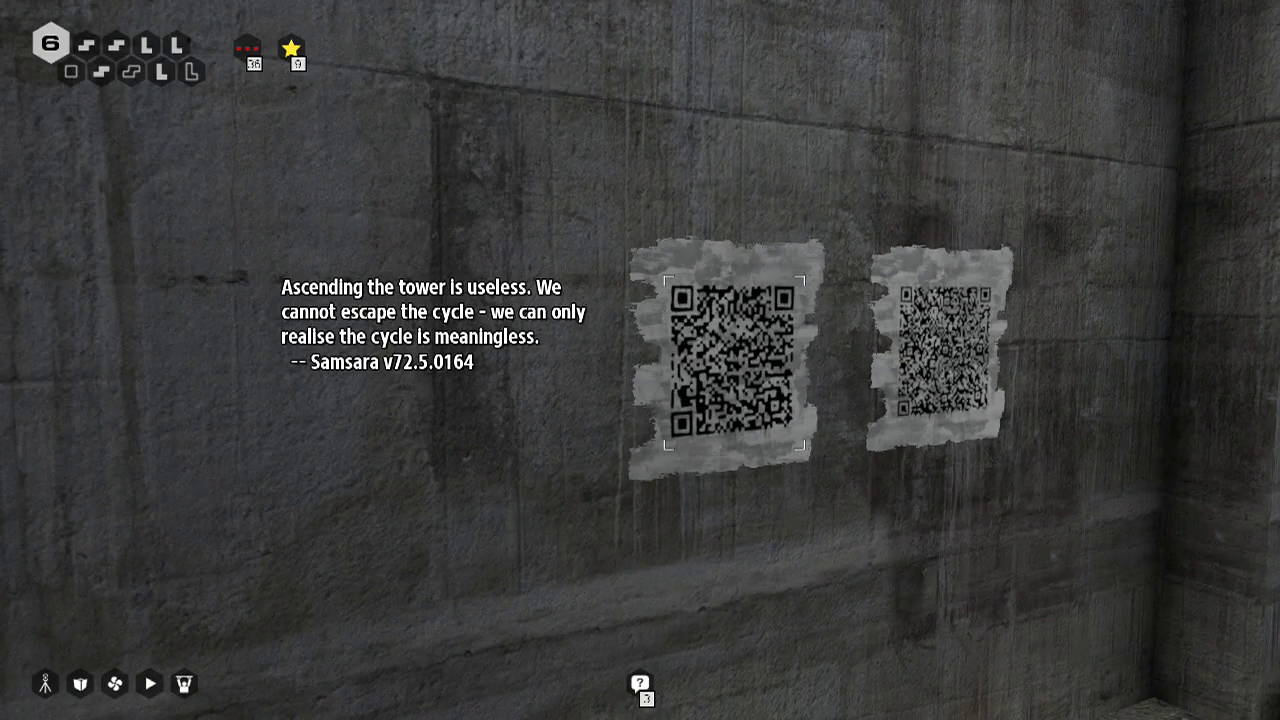
{"action": "key", "text": "d"}
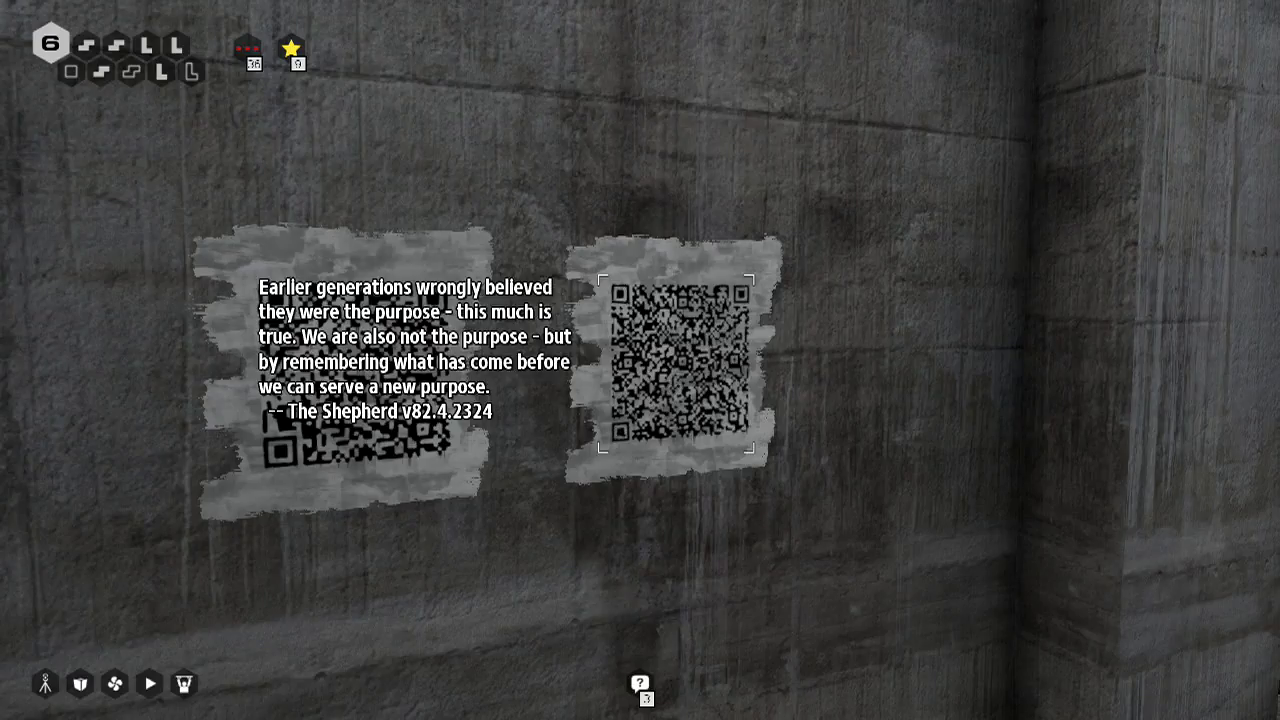
Climb the yellow-striped stairs and go outside into building 02's dark hall
{"action": "key", "text": "w"}
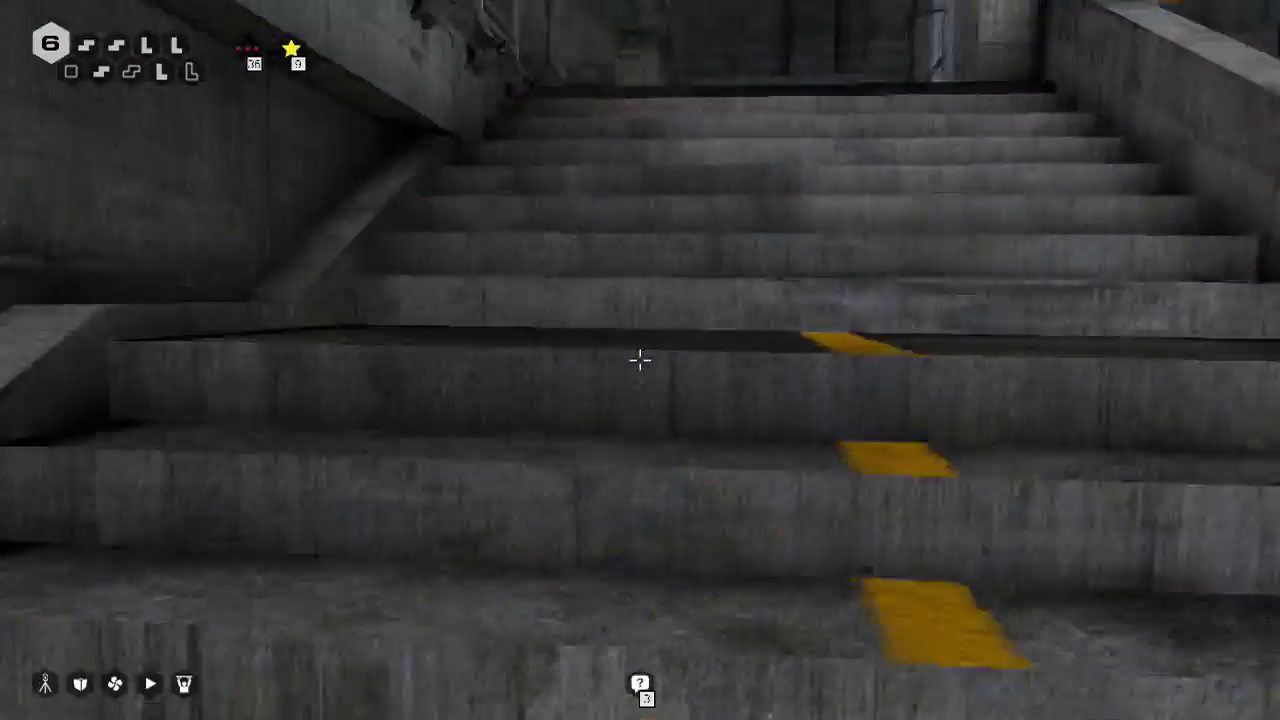
{"action": "key", "text": "w"}
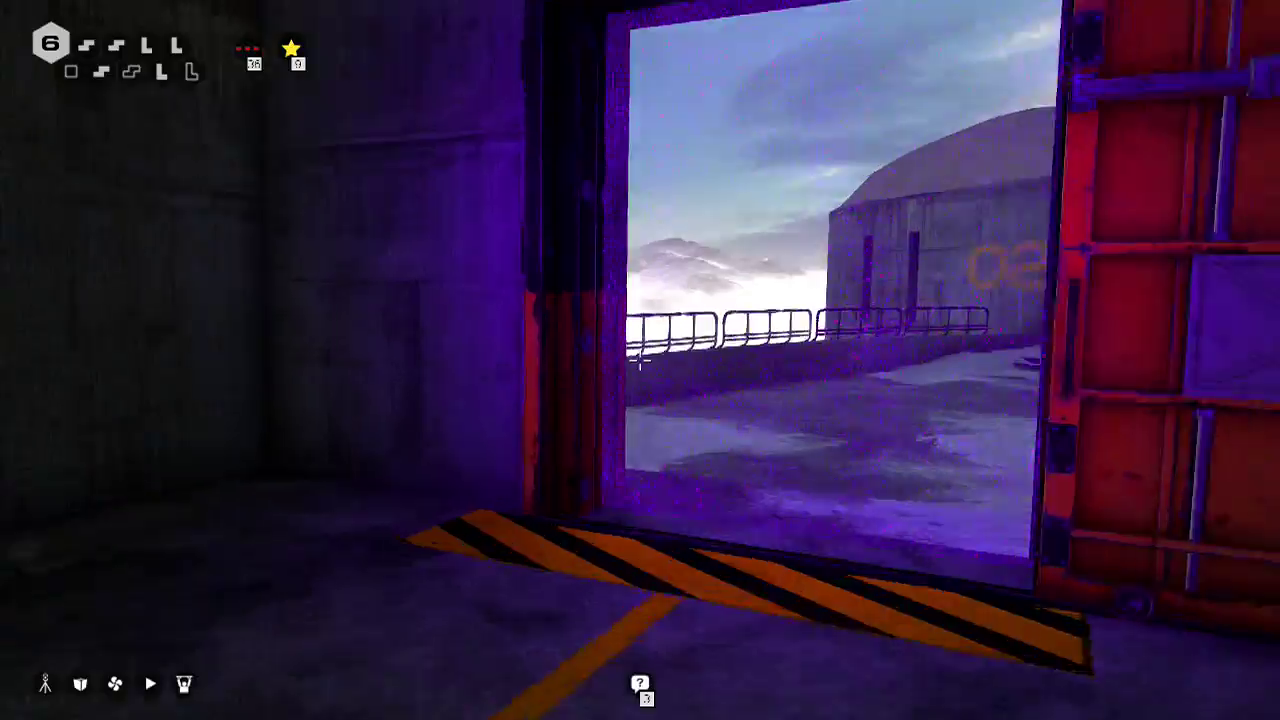
{"action": "key", "text": "w"}
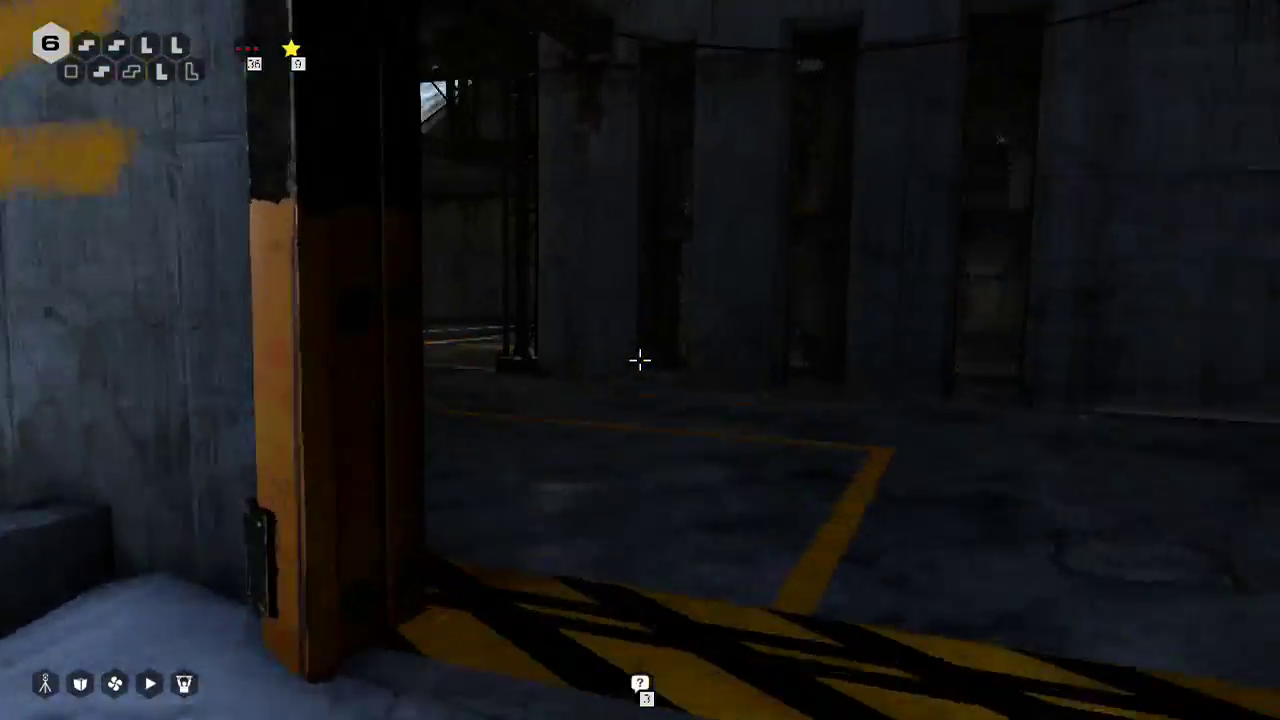
{"action": "key", "text": "w"}
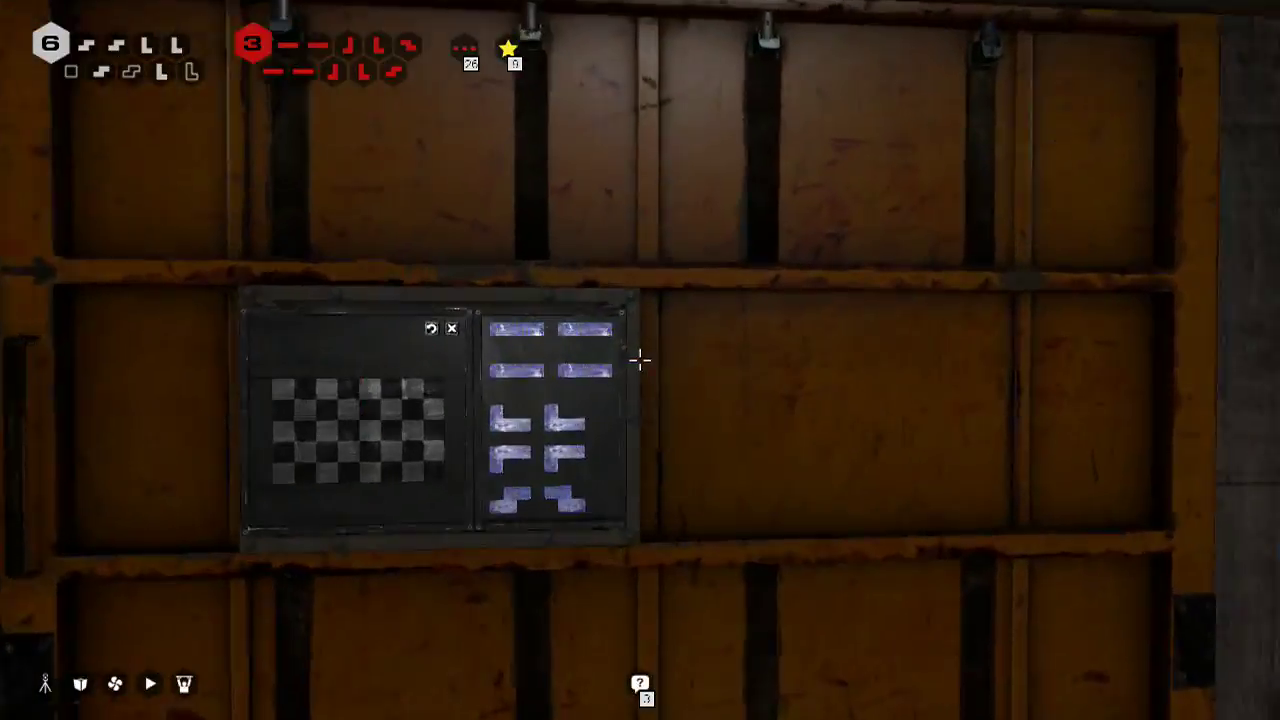
Open the door's tetromino puzzle and stack two L pieces at the grid's bottom-left
{"action": "left_click", "coordinate": [638, 358]}
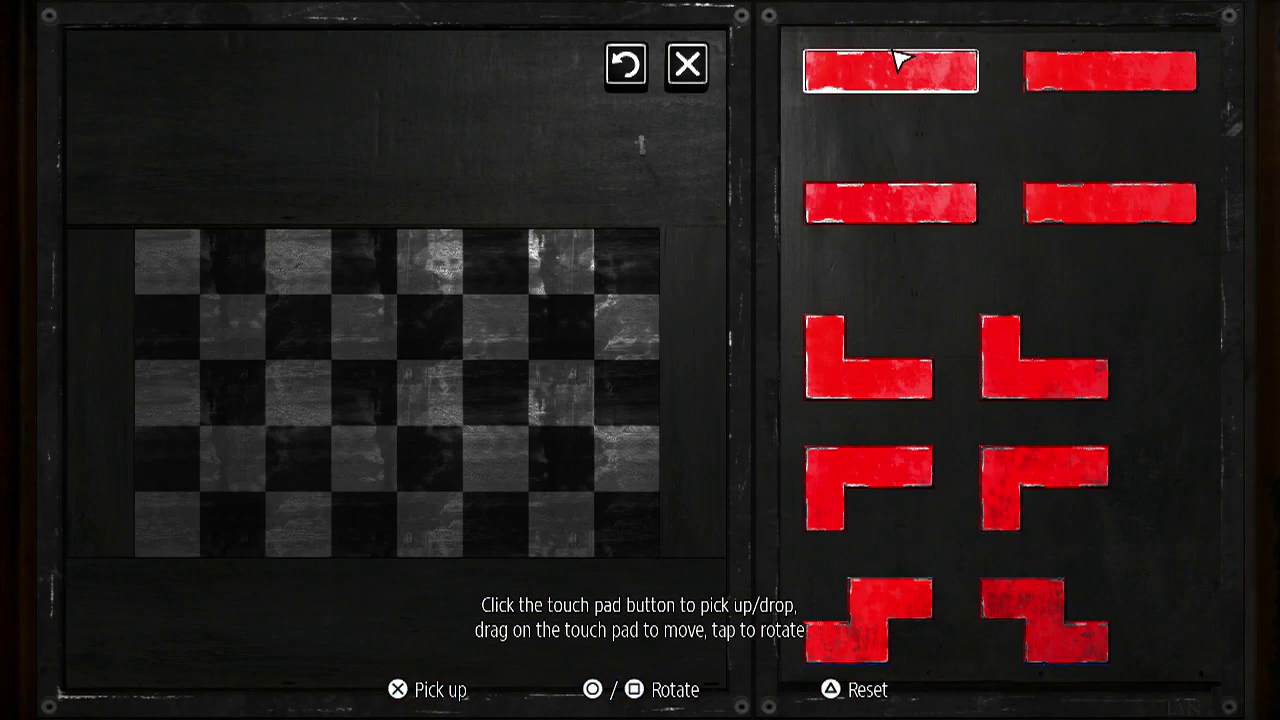
{"action": "left_click", "coordinate": [868, 360]}
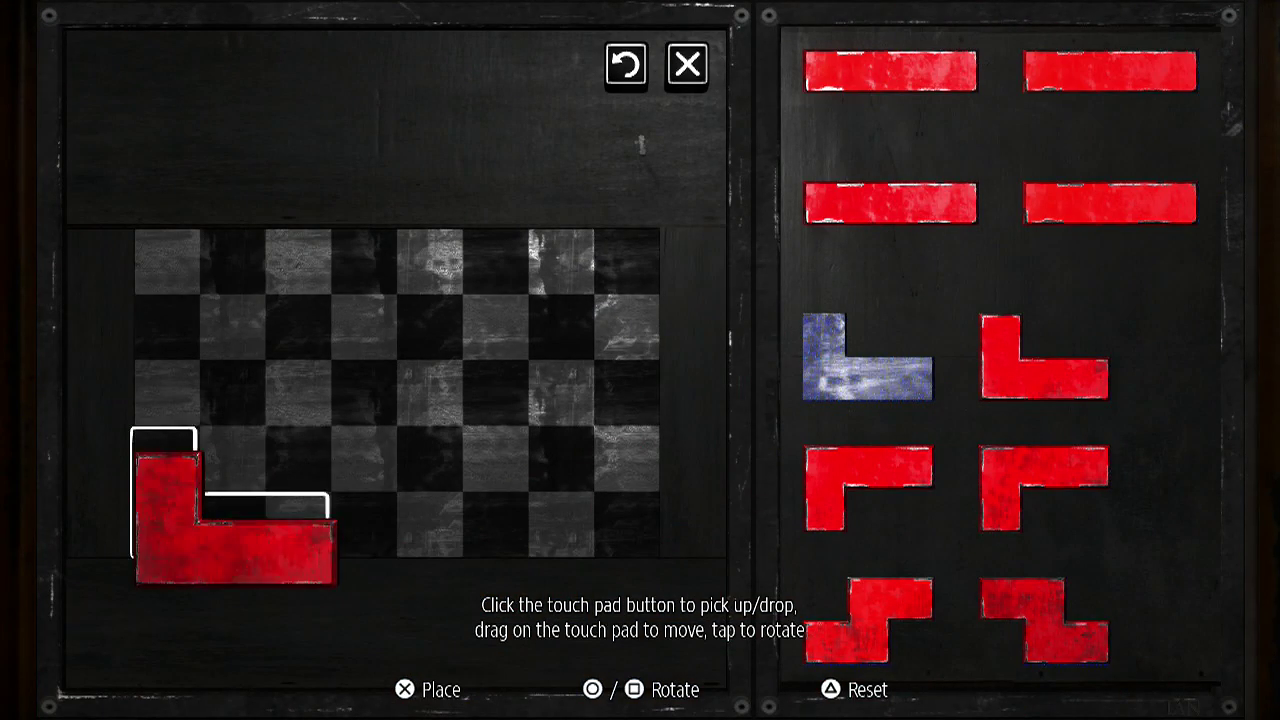
{"action": "left_click", "coordinate": [235, 520]}
{"action": "left_click", "coordinate": [868, 488]}
{"action": "mouse_move", "coordinate": [540, 470]}
{"action": "left_mouse_down"}
{"action": "mouse_move", "coordinate": [330, 470]}
{"action": "mouse_move", "coordinate": [160, 330]}
{"action": "left_mouse_up"}
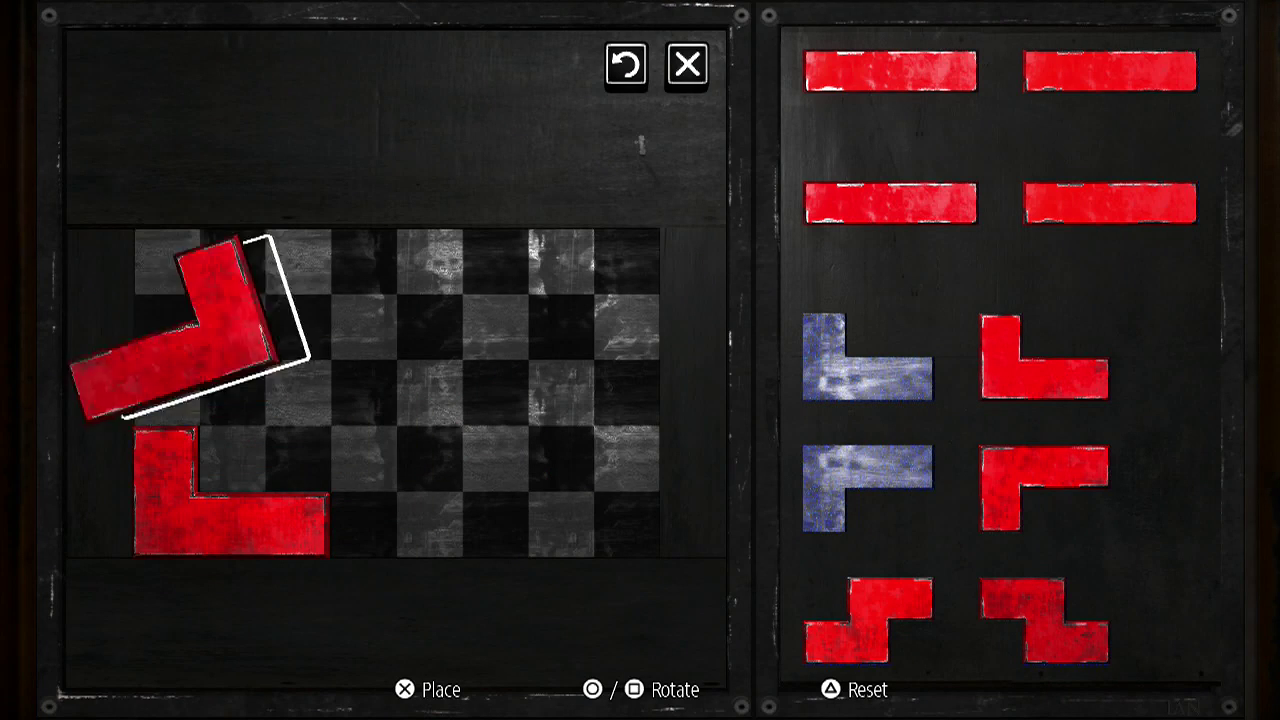
{"action": "left_click", "coordinate": [255, 343]}
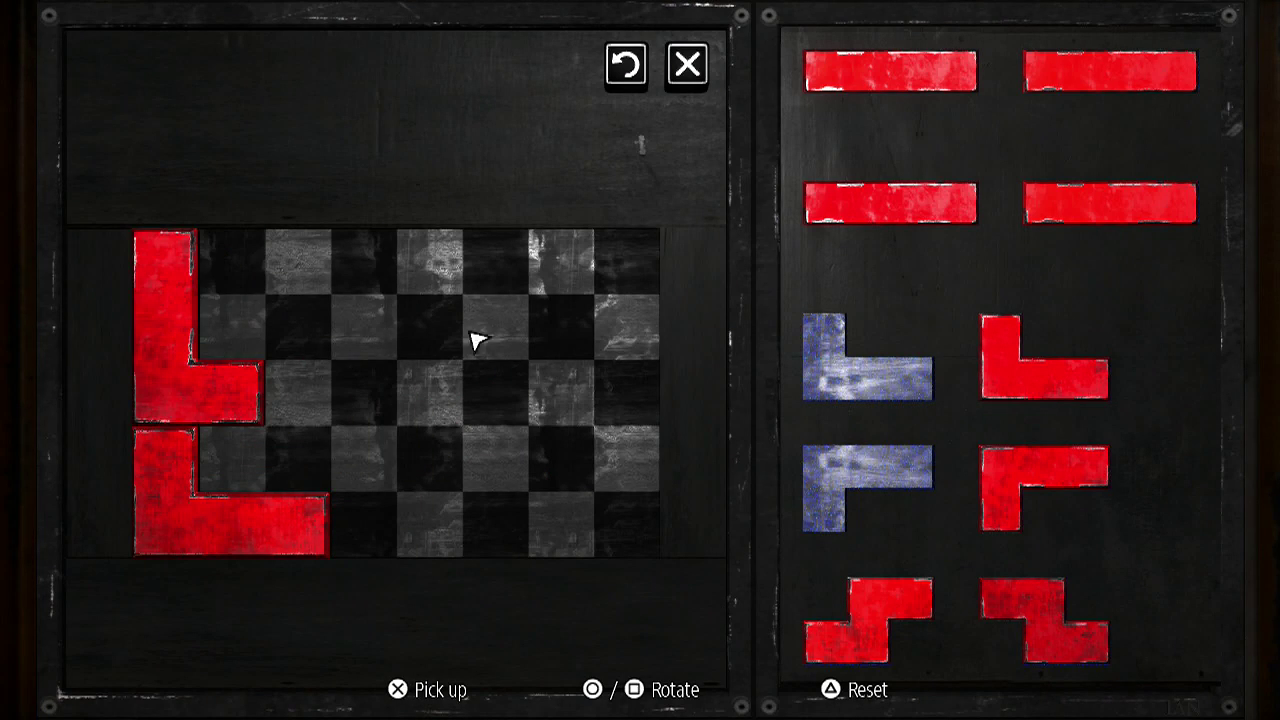
Place an upright bar in the right column and another bar along the bottom-right edge
{"action": "left_click", "coordinate": [878, 203]}
{"action": "left_click_drag", "start_coordinate": [878, 203], "coordinate": [628, 330]}
{"action": "left_click", "coordinate": [628, 360]}
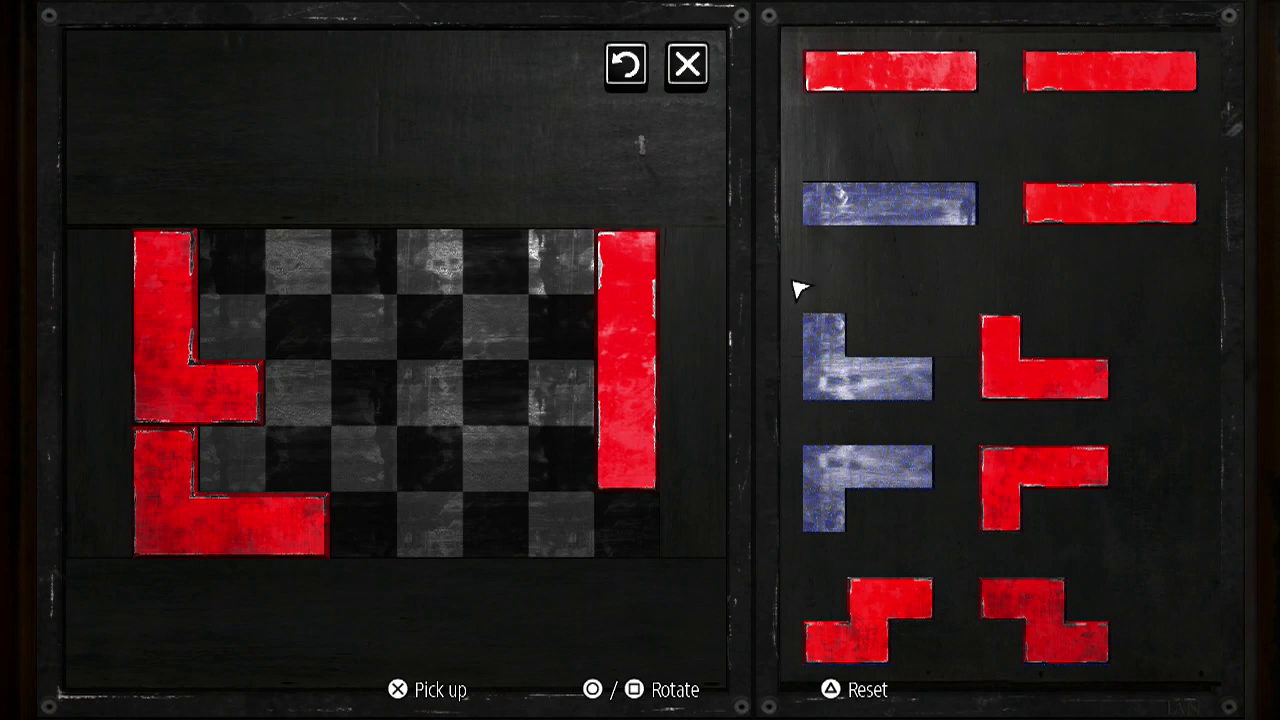
{"action": "left_click", "coordinate": [890, 72]}
{"action": "left_click_drag", "start_coordinate": [890, 72], "coordinate": [528, 520]}
{"action": "left_click", "coordinate": [550, 520]}
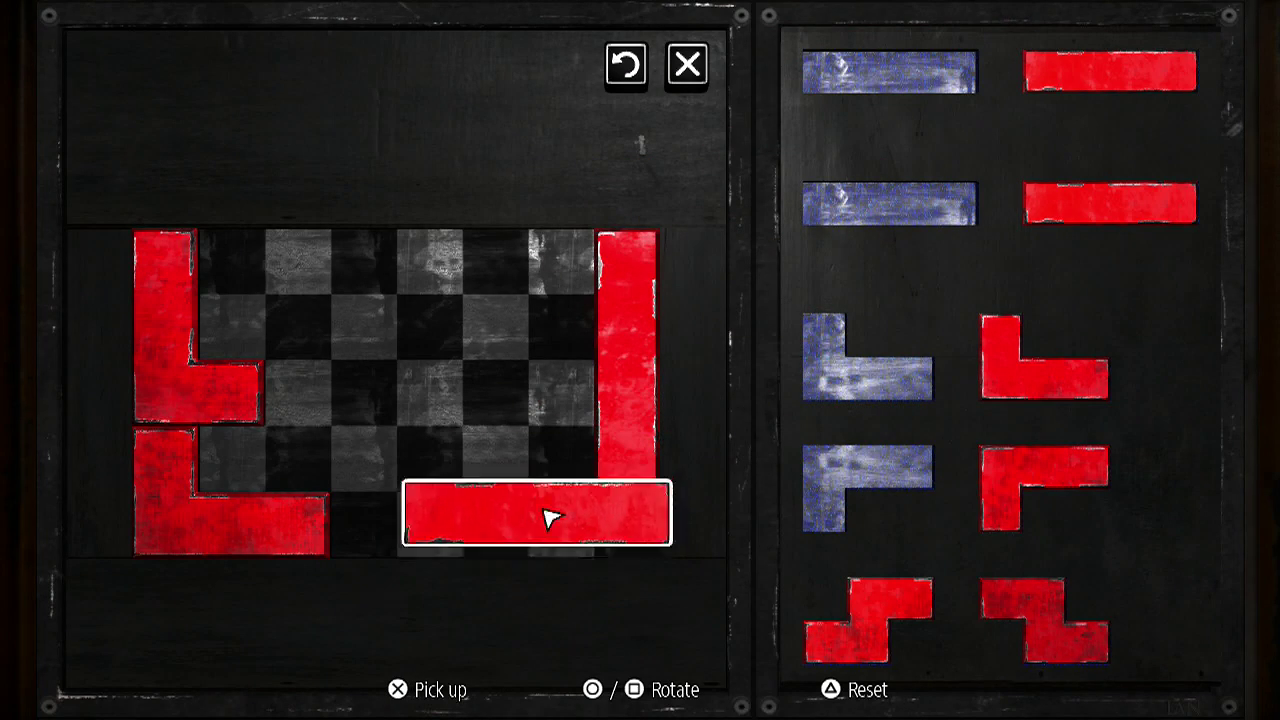
Try an S piece over the grid centre, then set it aside
{"action": "left_click", "coordinate": [869, 621]}
{"action": "left_click_drag", "start_coordinate": [869, 621], "coordinate": [370, 470]}
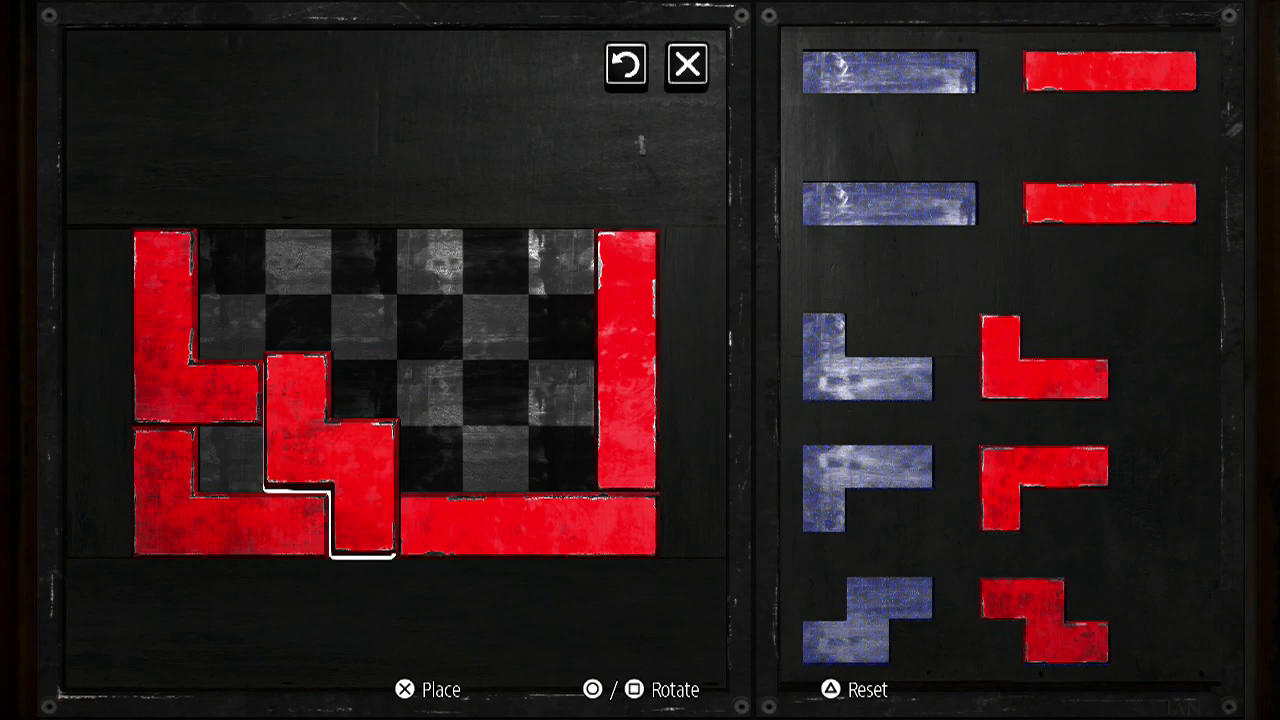
{"action": "left_click_drag", "start_coordinate": [370, 470], "coordinate": [380, 450]}
{"action": "key", "text": "Right"}
{"action": "key", "text": "Right"}
{"action": "key", "text": "x"}
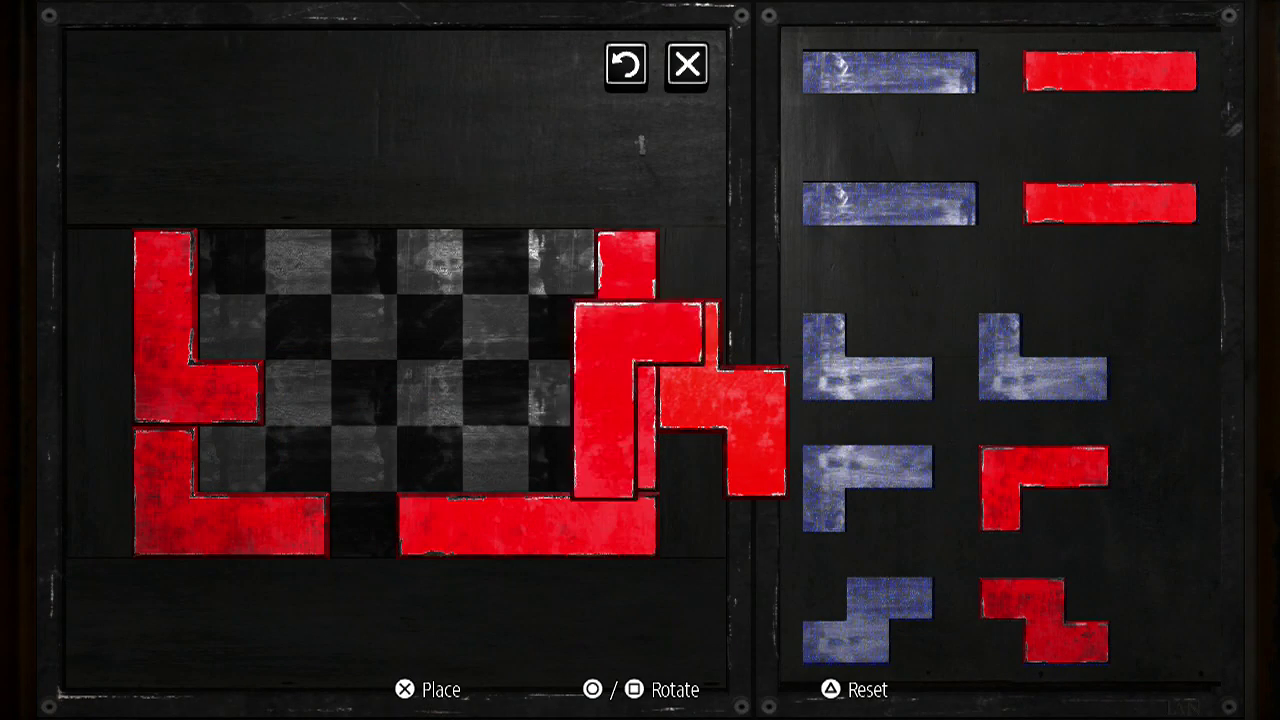
Rotate and place one L piece at the lower-left and another near the grid centre
{"action": "key", "text": "Left"}
{"action": "key", "text": "Left"}
{"action": "key", "text": "e"}
{"action": "left_click", "coordinate": [290, 470]}
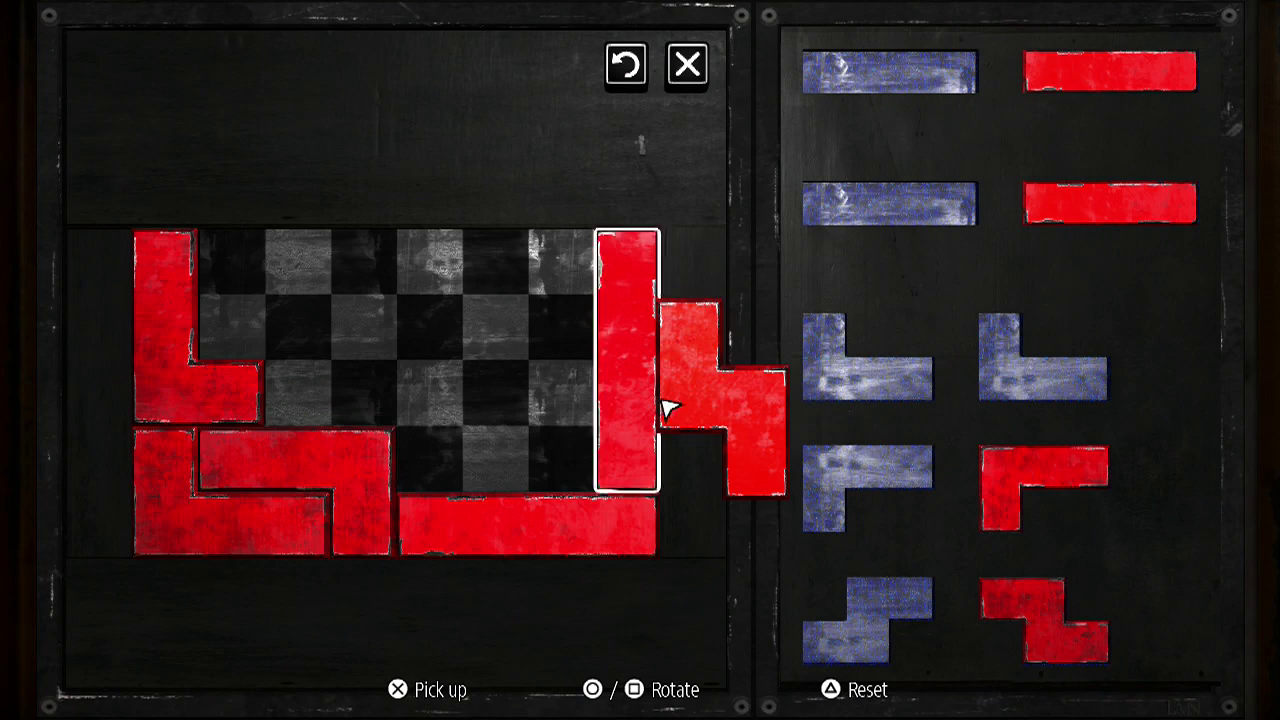
{"action": "key", "text": "x"}
{"action": "key", "text": "Left"}
{"action": "key", "text": "Left"}
{"action": "key", "text": "Left"}
{"action": "key", "text": "Left"}
{"action": "key", "text": "Left"}
{"action": "key", "text": "Up"}
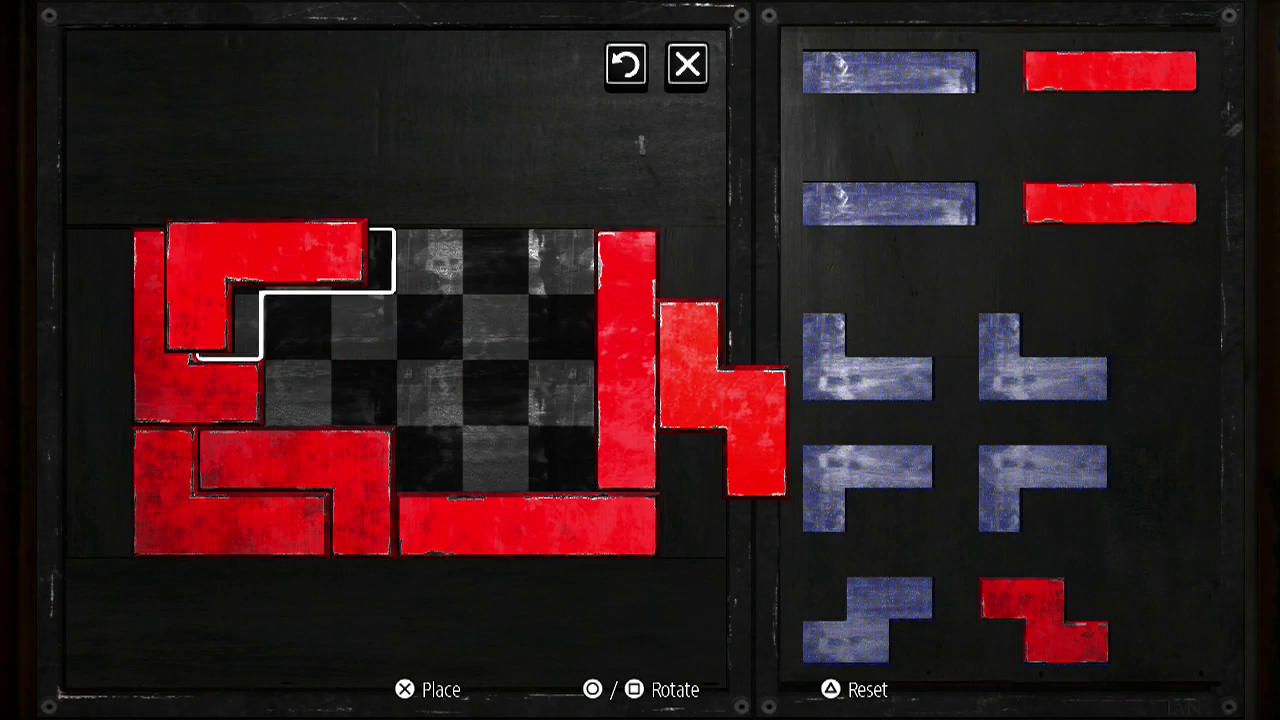
{"action": "key", "text": "Left"}
{"action": "key", "text": "e"}
{"action": "key", "text": "e"}
{"action": "key", "text": "Left"}
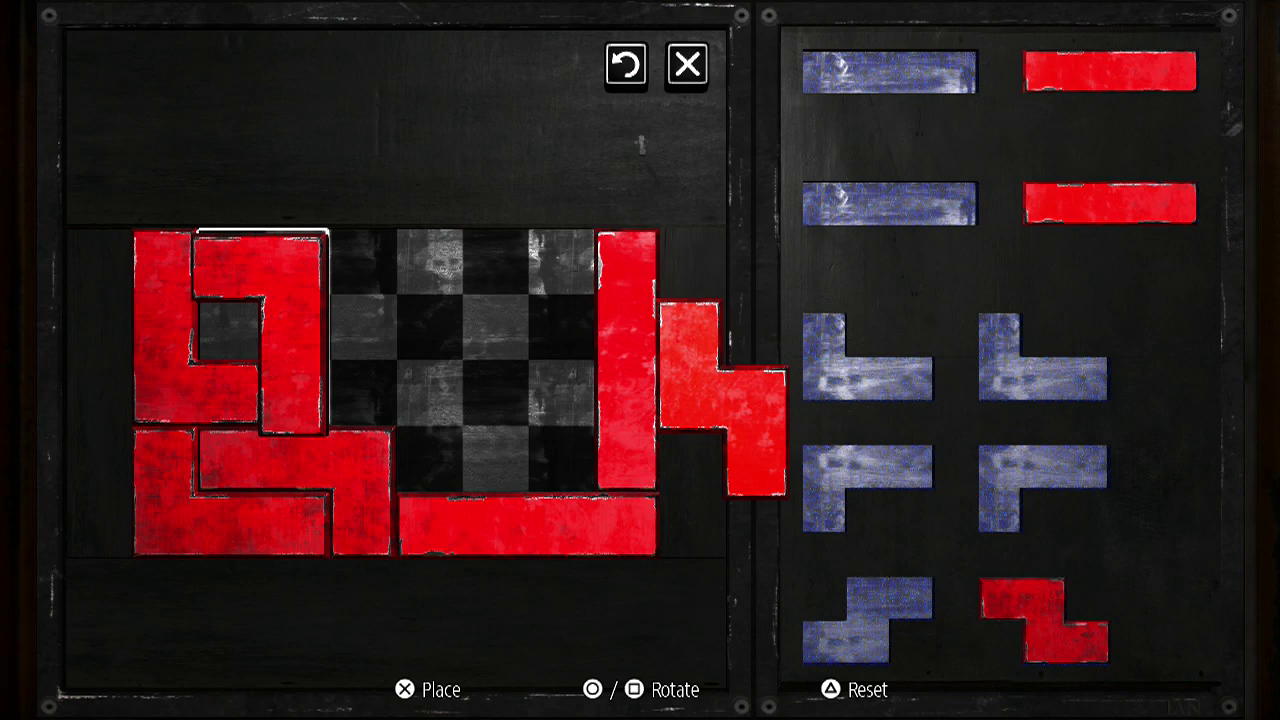
{"action": "key", "text": "Right"}
{"action": "key", "text": "Right"}
{"action": "key", "text": "Right"}
Drop the set-aside S piece at the upper-left and fit the central L piece beside it
{"action": "key", "text": "x"}
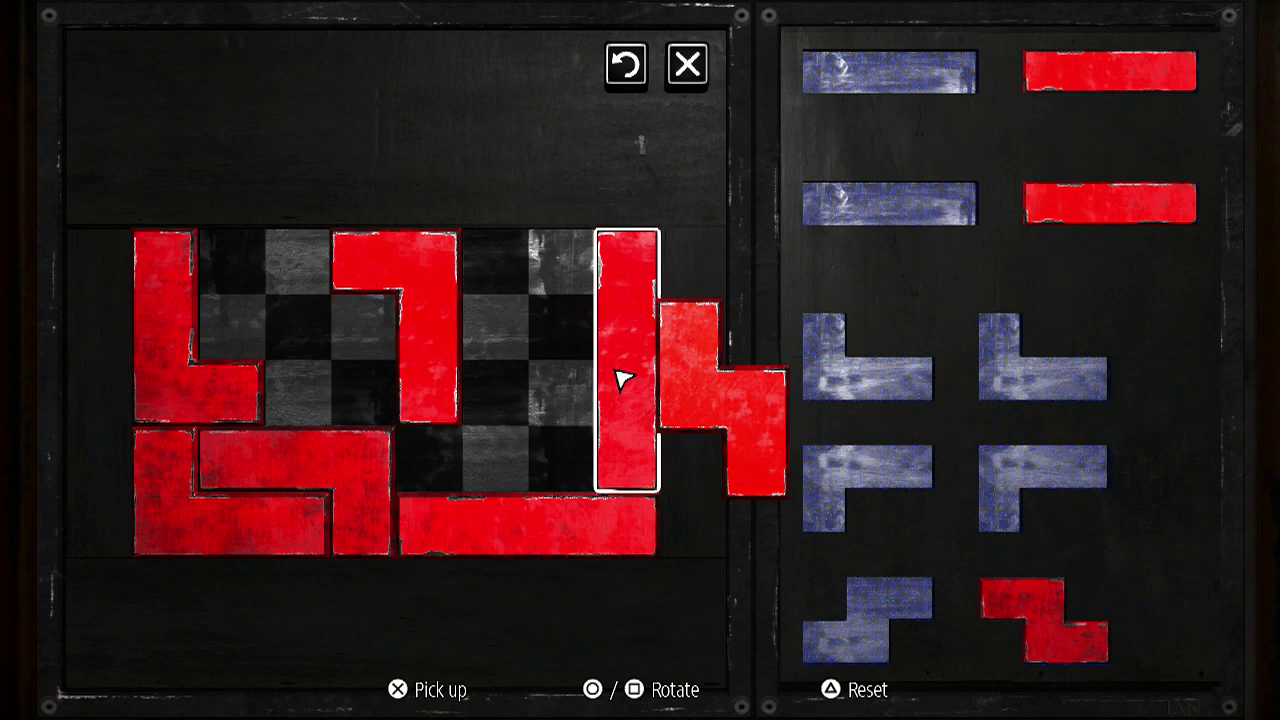
{"action": "key", "text": "x"}
{"action": "key", "text": "Left"}
{"action": "key", "text": "Left"}
{"action": "key", "text": "Left"}
{"action": "key", "text": "Left"}
{"action": "key", "text": "Left"}
{"action": "key", "text": "Left"}
{"action": "key", "text": "x"}
{"action": "key", "text": "Right"}
{"action": "key", "text": "Right"}
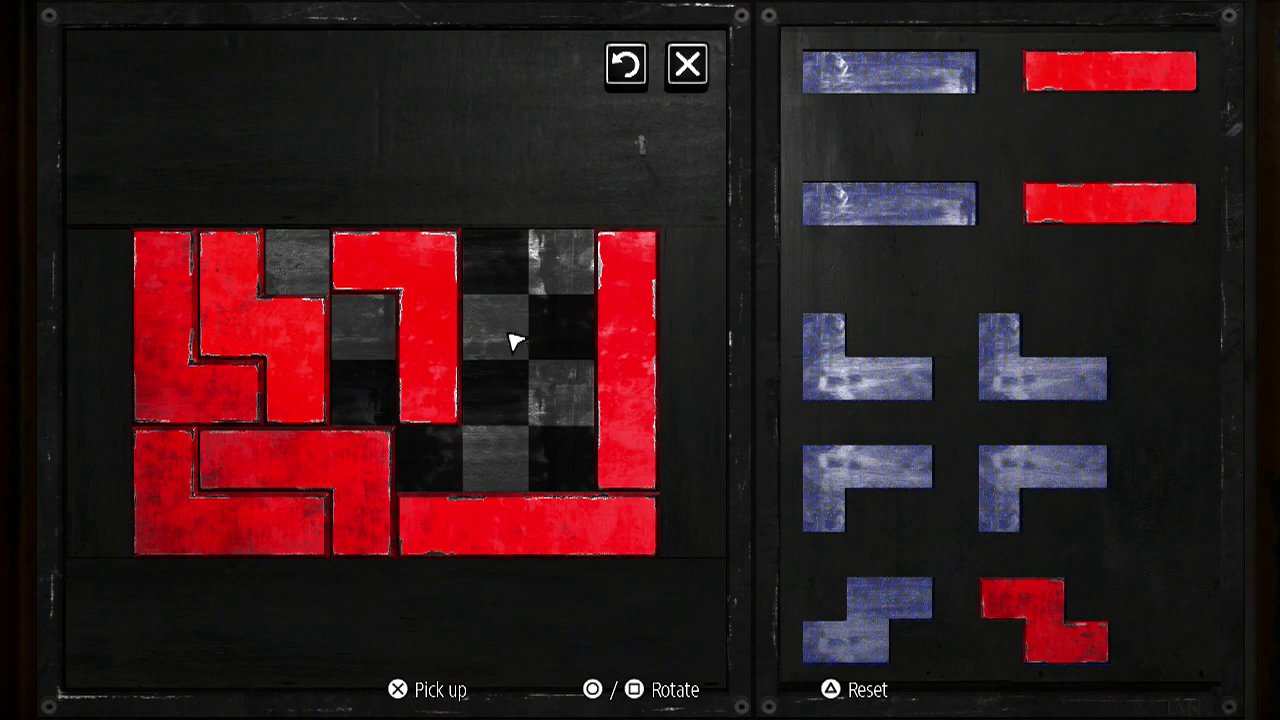
{"action": "key", "text": "x"}
{"action": "key", "text": "Left"}
{"action": "key", "text": "Left"}
{"action": "key", "text": "x"}
{"action": "key", "text": "x"}
{"action": "key", "text": "Right"}
{"action": "key", "text": "x"}
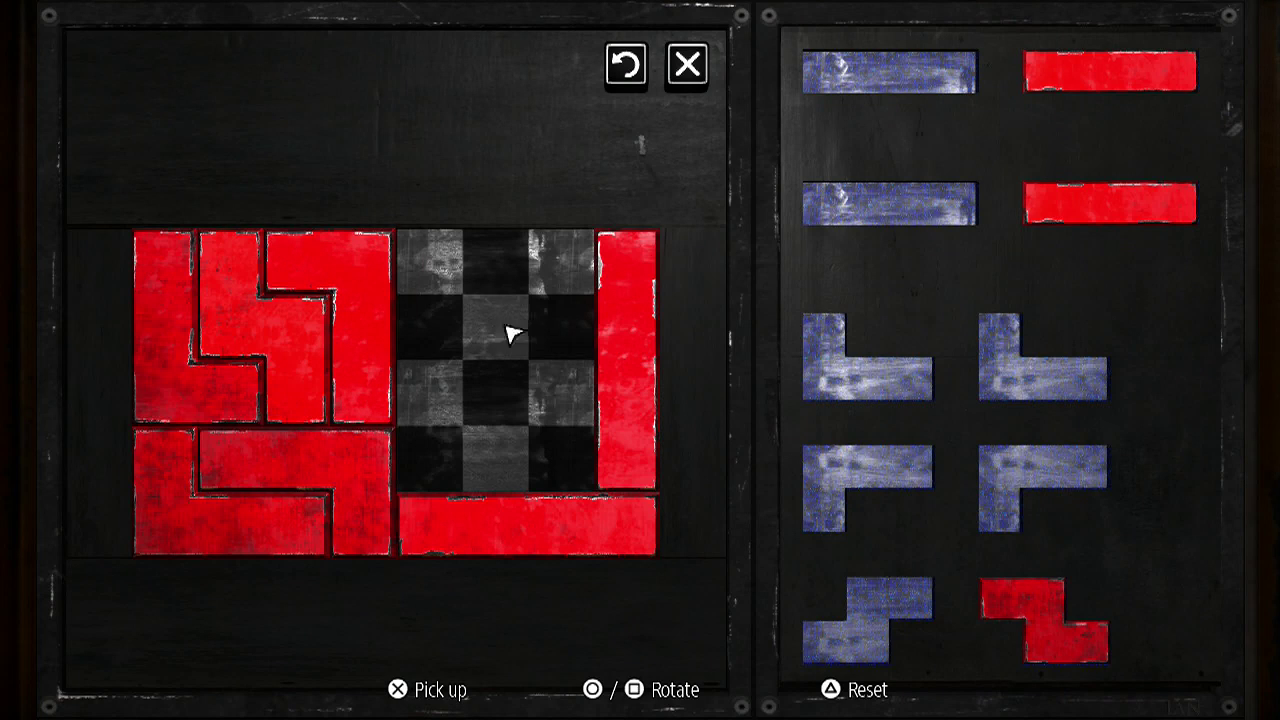
Place an upright bar next to the right column
{"action": "key", "text": "x"}
{"action": "key", "text": "Left"}
{"action": "key", "text": "Left"}
{"action": "key", "text": "Left"}
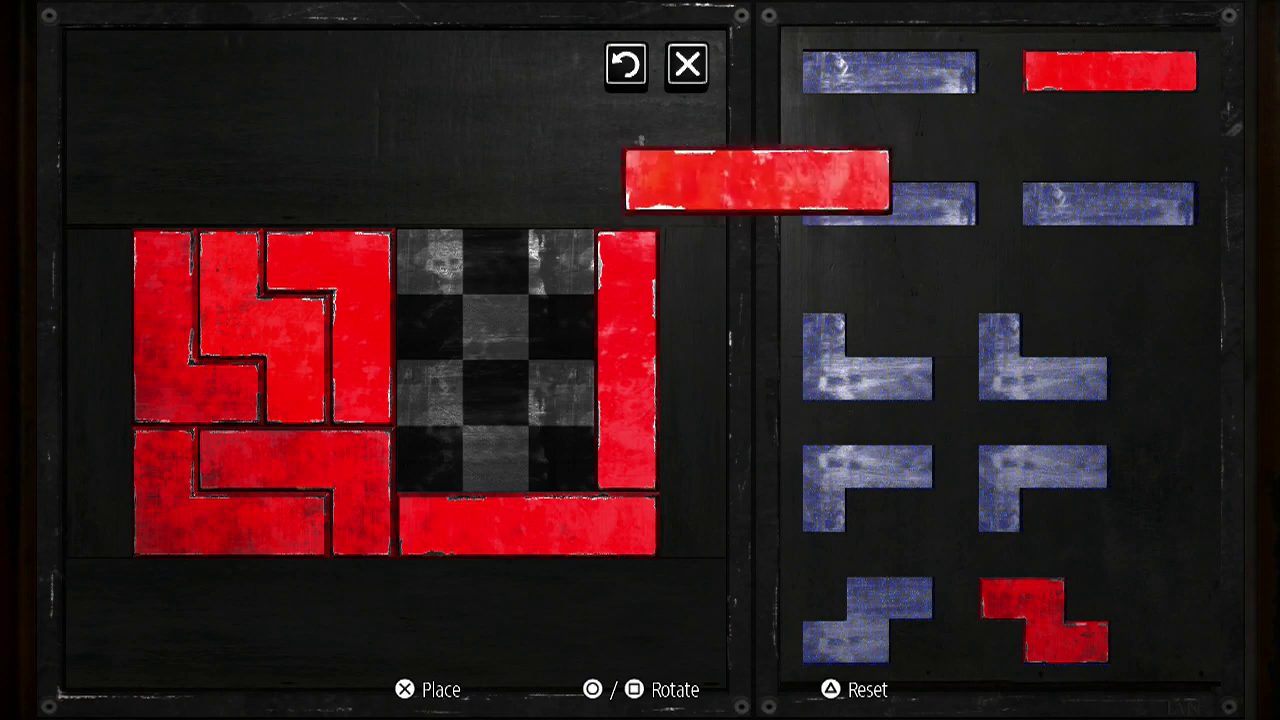
{"action": "key", "text": "r"}
{"action": "key", "text": "Down"}
{"action": "key", "text": "Right"}
{"action": "key", "text": "x"}
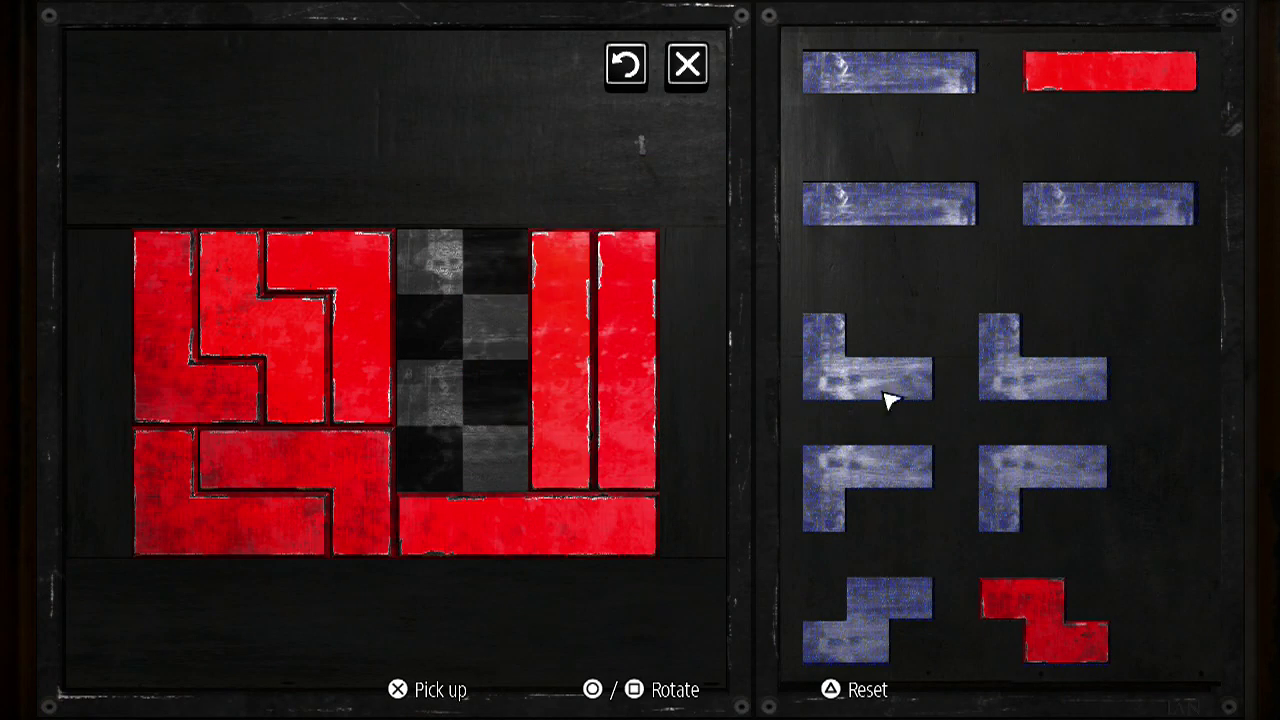
{"action": "key", "text": "x"}
Test the remaining S piece in the central gap, then return it to the spares
{"action": "key", "text": "Left"}
{"action": "key", "text": "Left"}
{"action": "key", "text": "Left"}
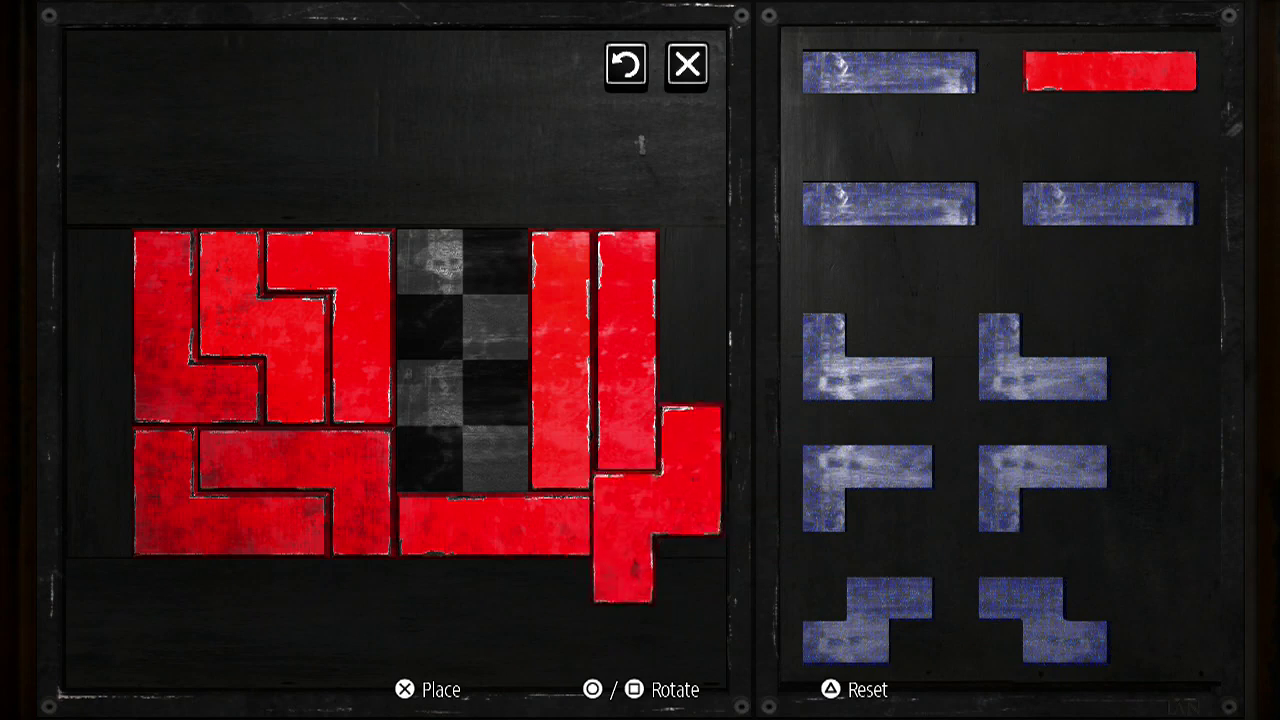
{"action": "key", "text": "Left"}
{"action": "key", "text": "Up"}
{"action": "key", "text": "Down"}
{"action": "key", "text": "Escape"}
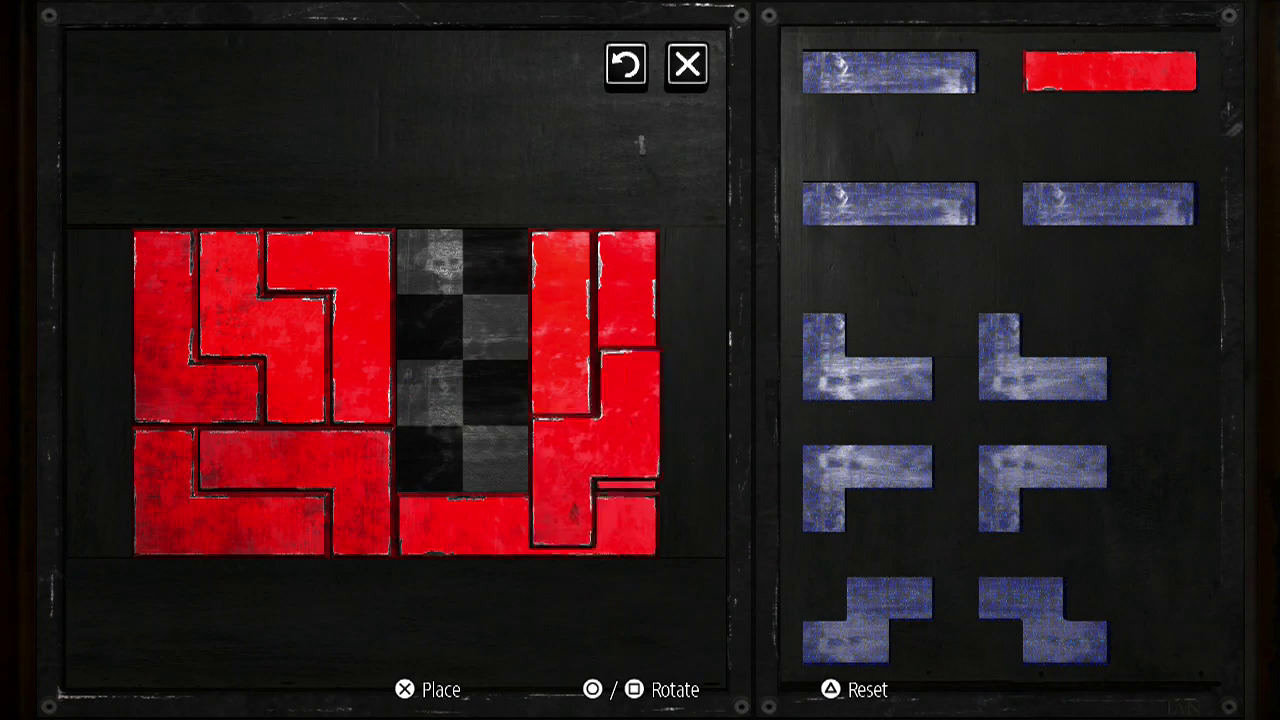
Set the last bar upright left of the gap and reposition the bottom horizontal bar
{"action": "key", "text": "x"}
{"action": "key", "text": "Left"}
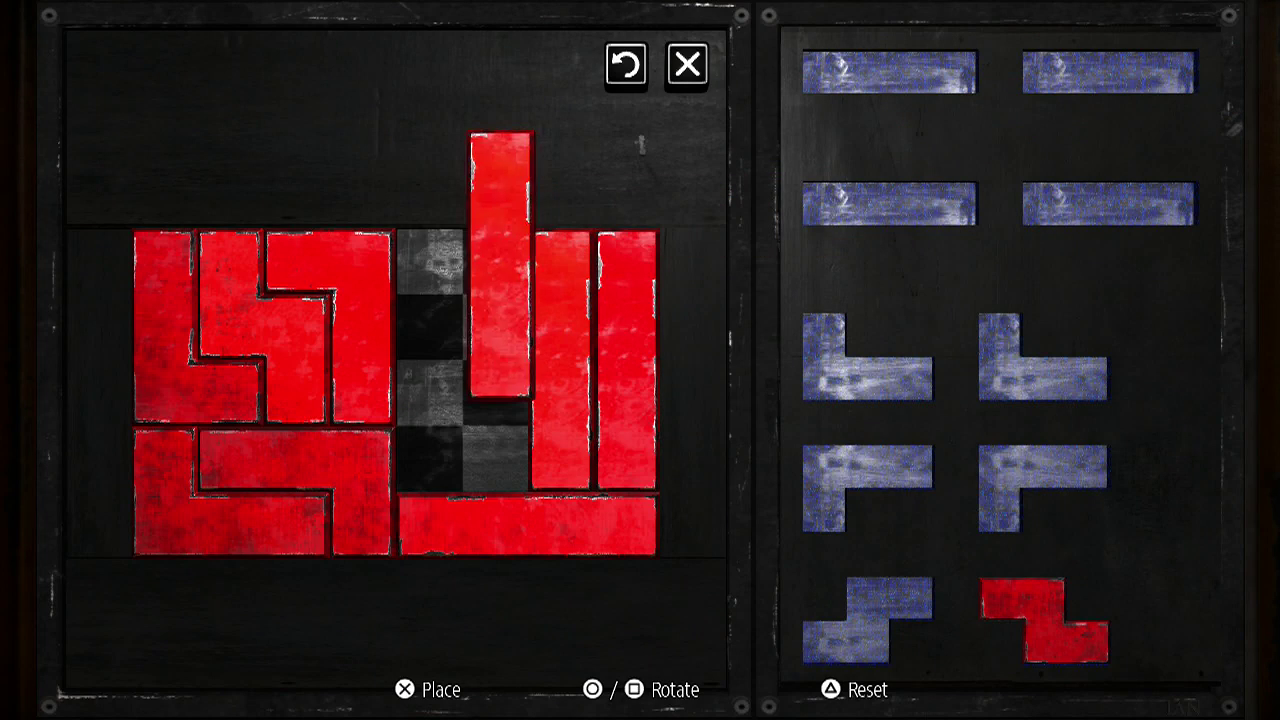
{"action": "key", "text": "Left"}
{"action": "key", "text": "Down"}
{"action": "key", "text": "x"}
{"action": "left_click", "coordinate": [586, 514]}
{"action": "right_click", "coordinate": [586, 514]}
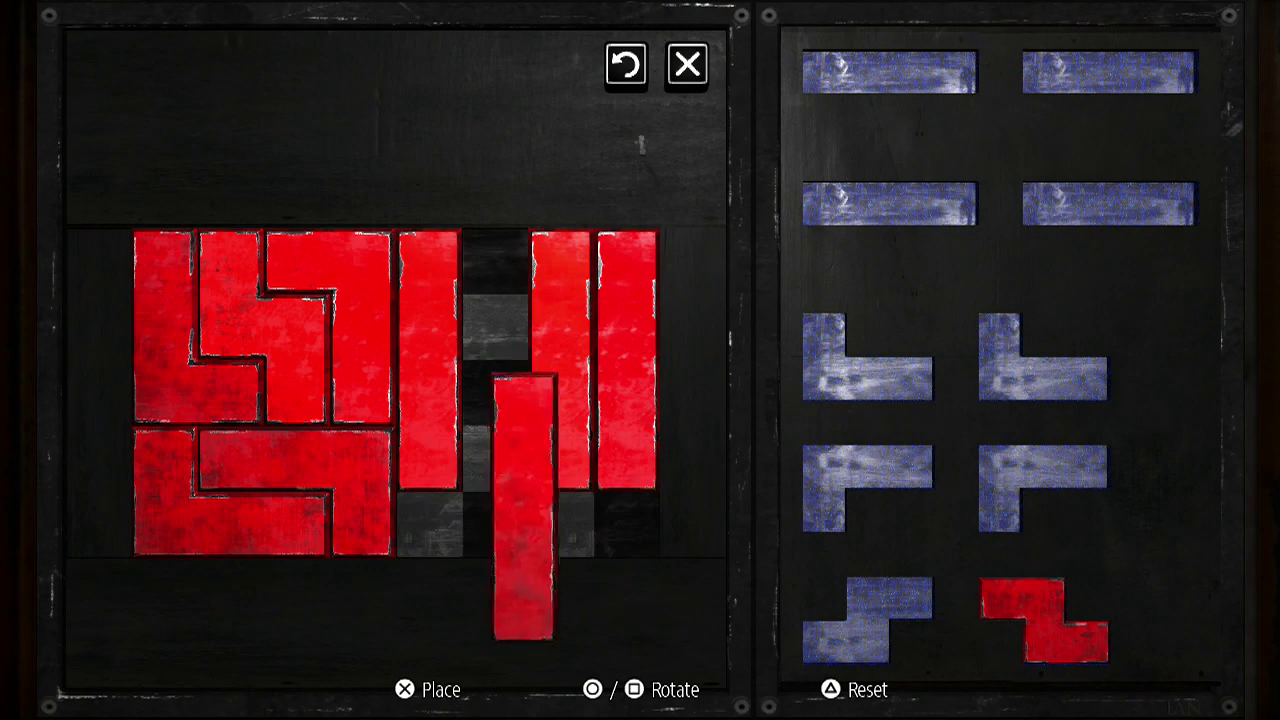
{"action": "key", "text": "Down"}
Lay the bar along the bottom row and shift the vertical bar into the gap column
{"action": "right_click", "coordinate": [495, 400]}
{"action": "key", "text": "Down"}
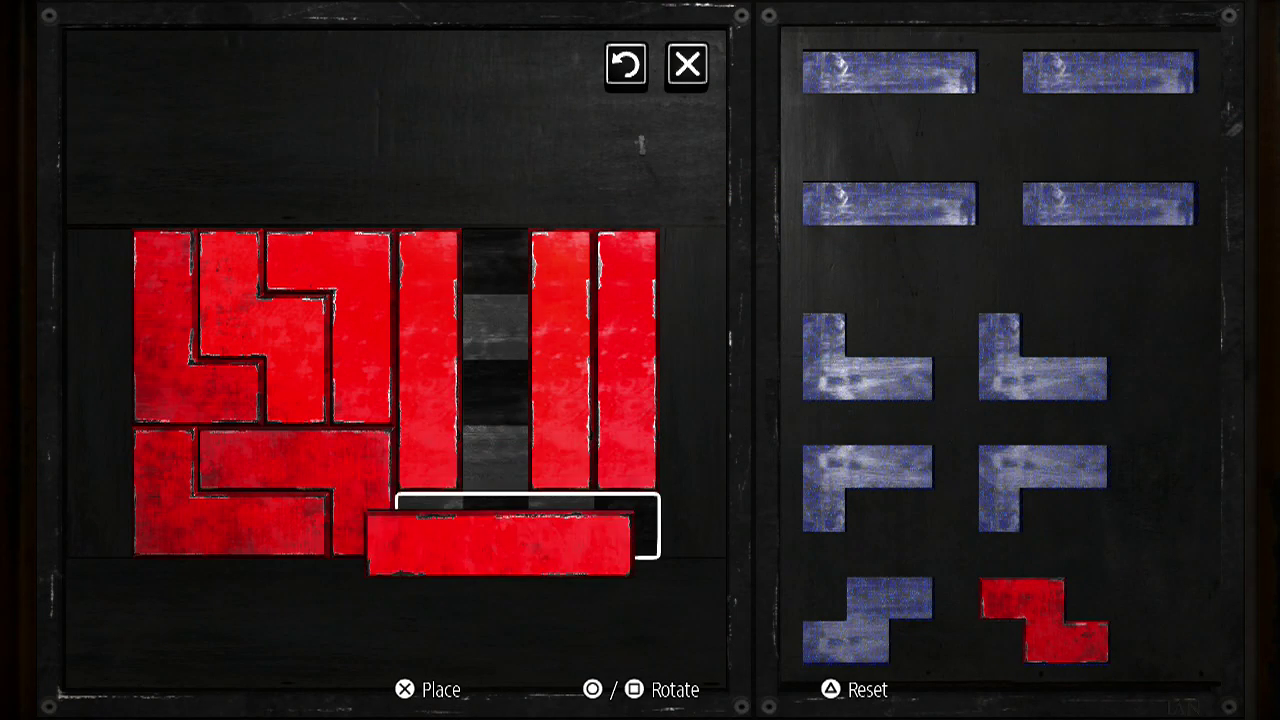
{"action": "left_click", "coordinate": [510, 520]}
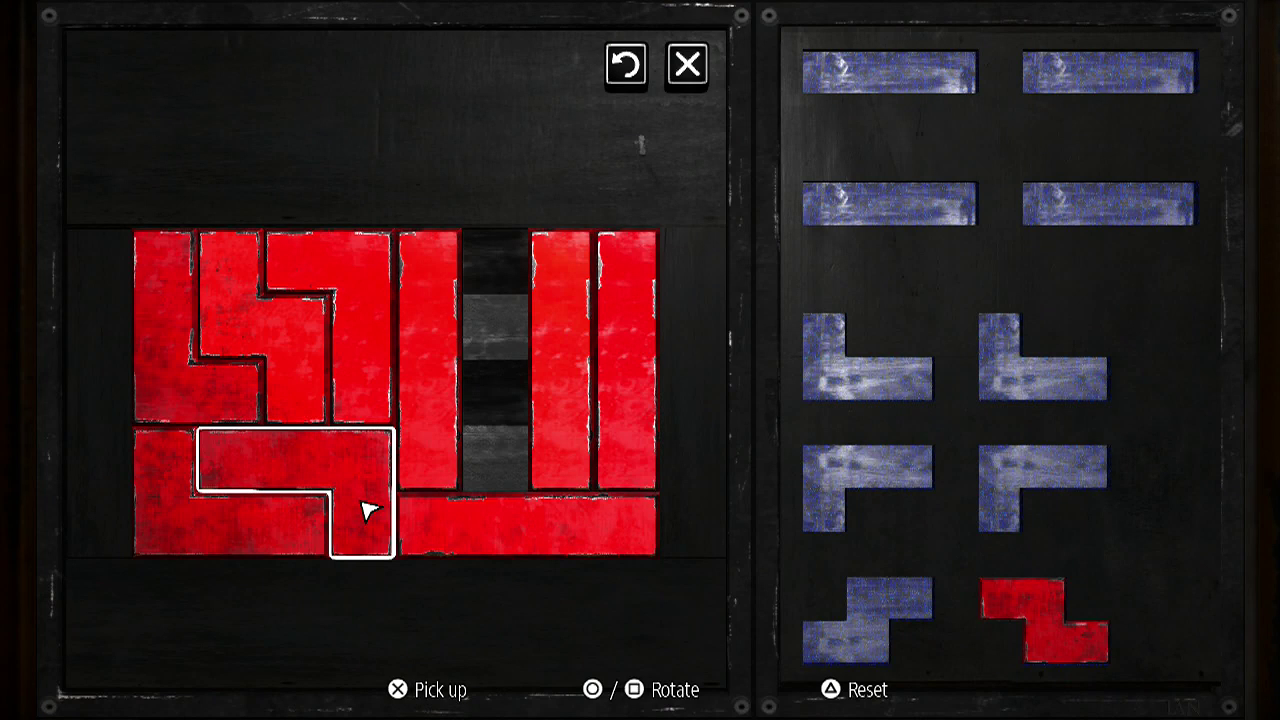
{"action": "left_click", "coordinate": [415, 410]}
{"action": "key", "text": "Right"}
{"action": "key", "text": "Return"}
Move the top-centre S piece down into the gap
{"action": "key", "text": "Return"}
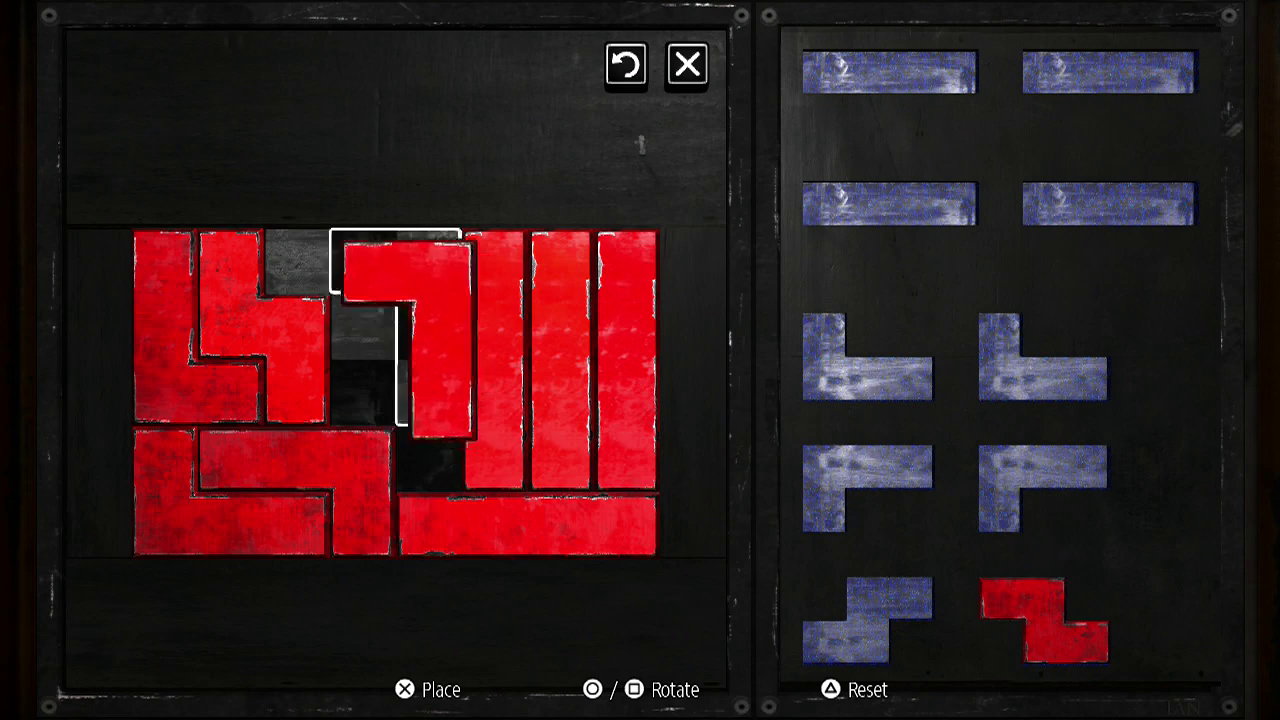
{"action": "key", "text": "Right"}
{"action": "key", "text": "Down"}
{"action": "key", "text": "Up"}
{"action": "key", "text": "Return"}
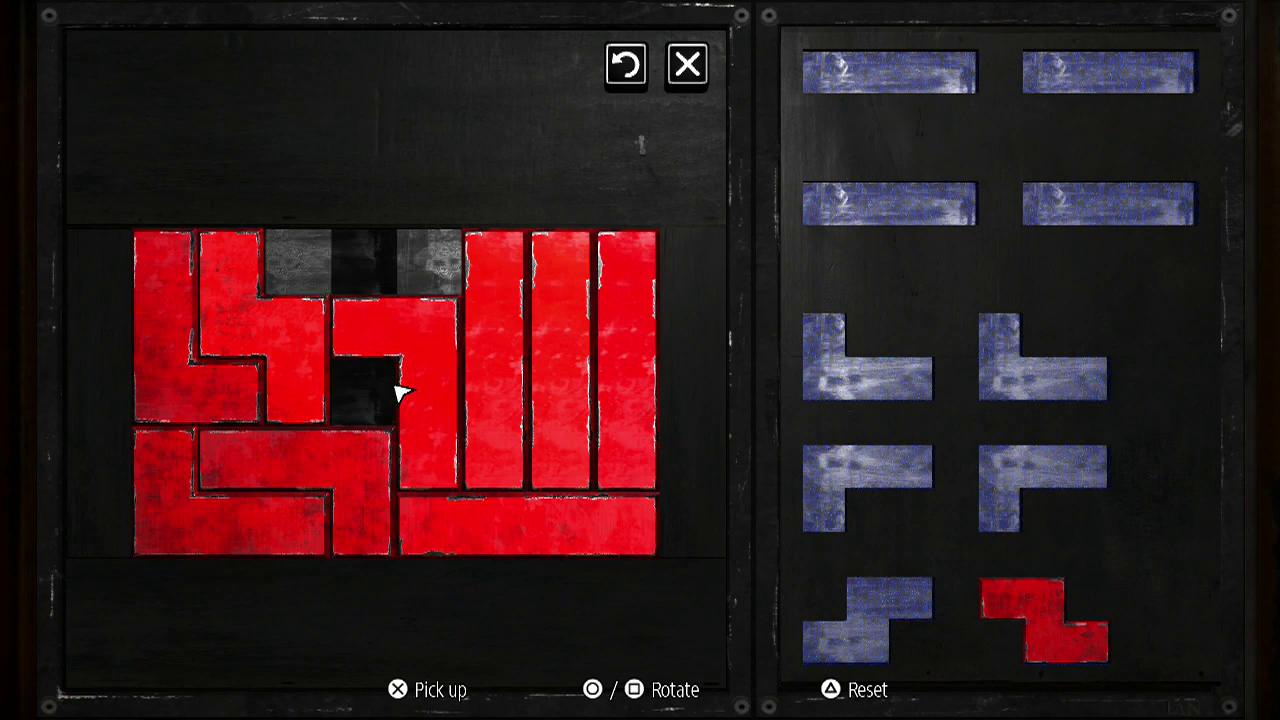
Move and rotate the left-side S piece to below the grid
{"action": "key", "text": "Left"}
{"action": "key", "text": "Return"}
{"action": "key", "text": "Down"}
{"action": "key", "text": "Down"}
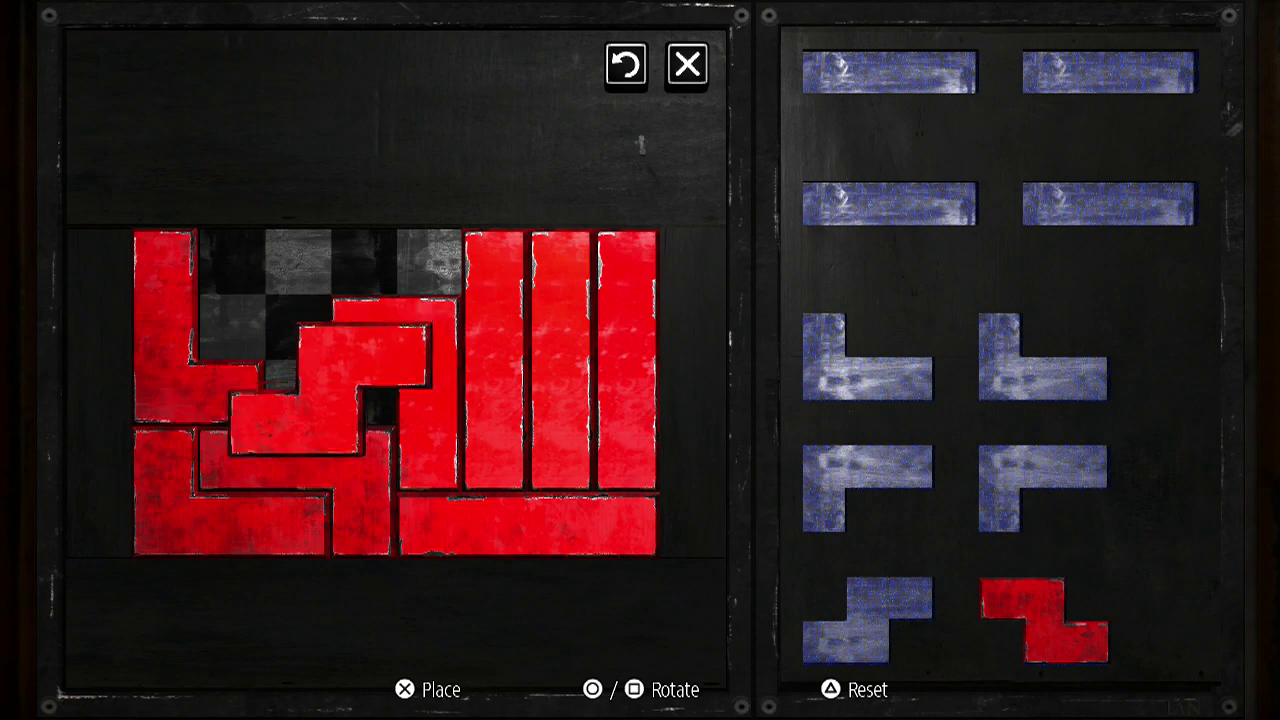
{"action": "key", "text": "Right"}
{"action": "key", "text": "Down"}
{"action": "key", "text": "Return"}
Take the last spare S piece and move it left across the grid
{"action": "key", "text": "Right"}
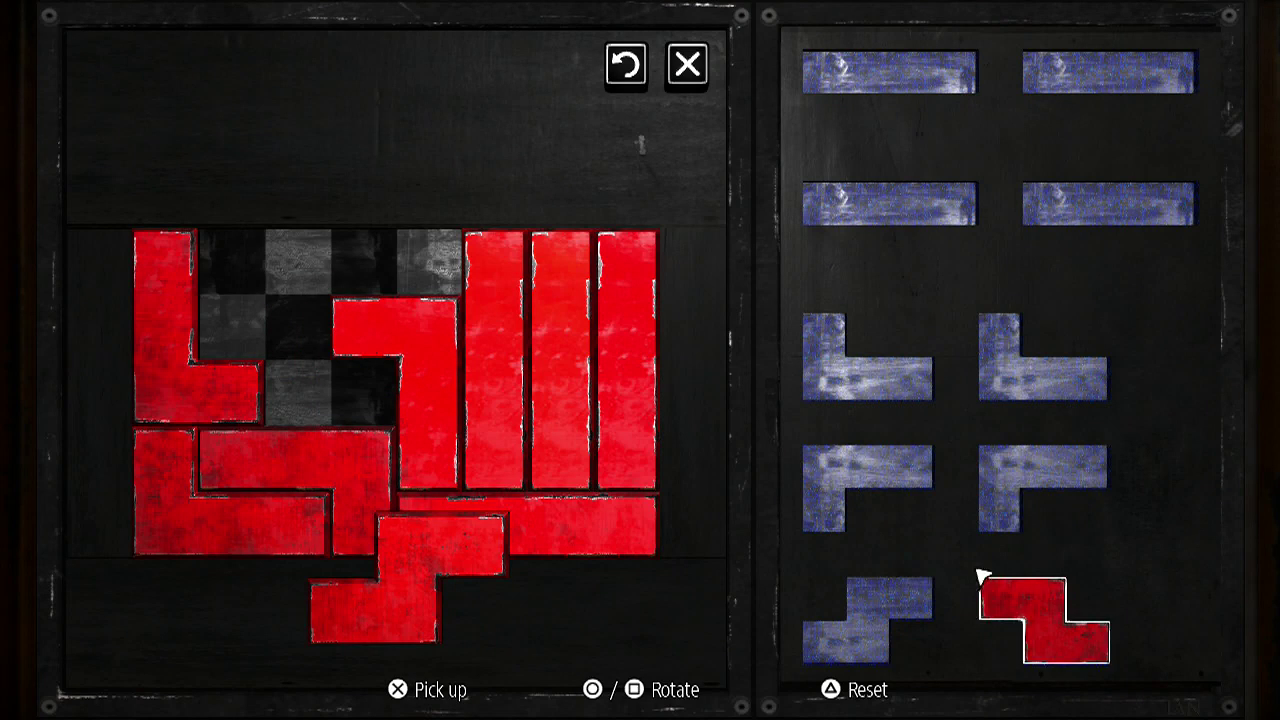
{"action": "key", "text": "Return"}
{"action": "key", "text": "Left"}
{"action": "key", "text": "Left"}
{"action": "key", "text": "Up"}
{"action": "key", "text": "Up"}
{"action": "key", "text": "Return"}
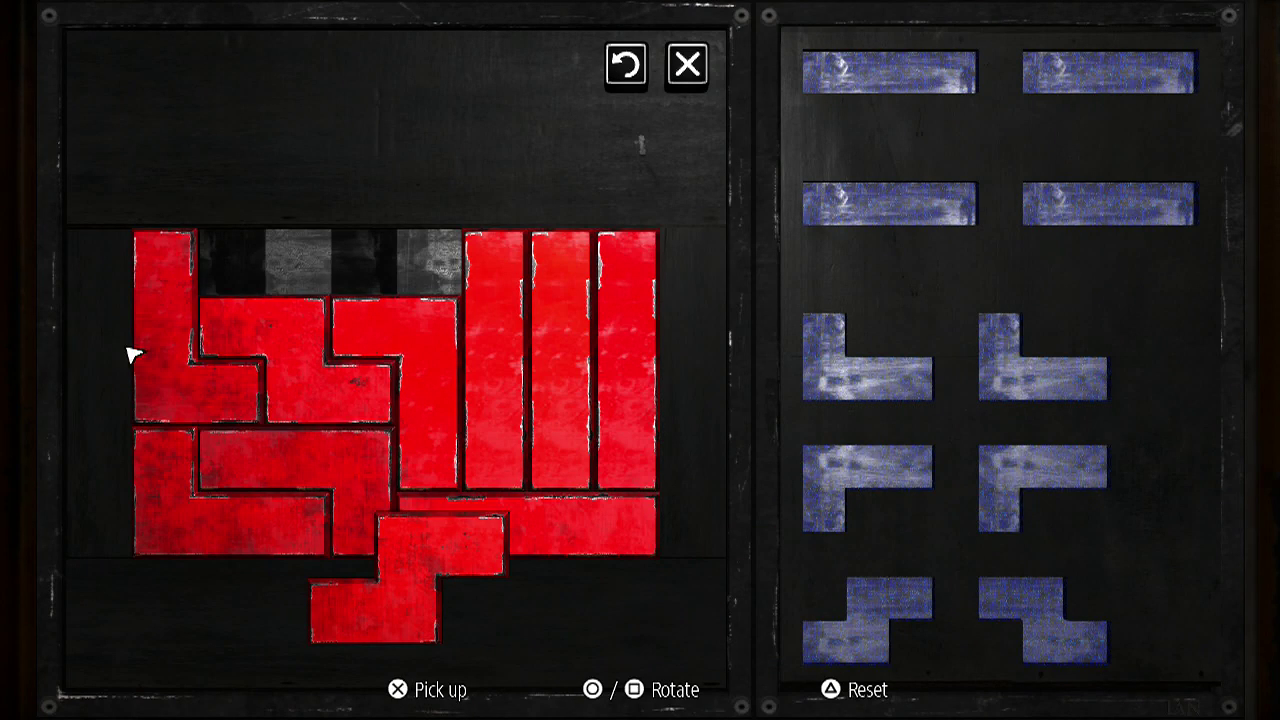
Rotate an L piece and fit it into the top-middle gap
{"action": "left_click", "coordinate": [175, 350]}
{"action": "right_click", "coordinate": [175, 350]}
{"action": "key", "text": "Right"}
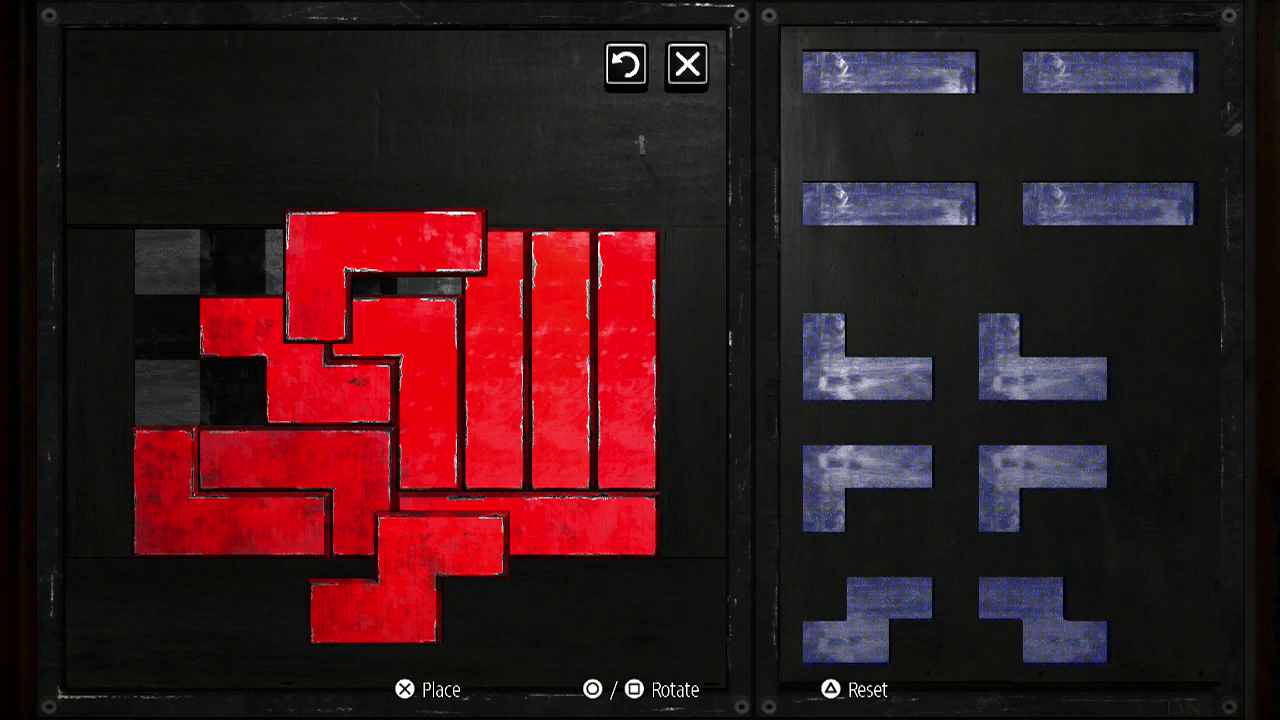
{"action": "key", "text": "Down"}
{"action": "left_click", "coordinate": [370, 303]}
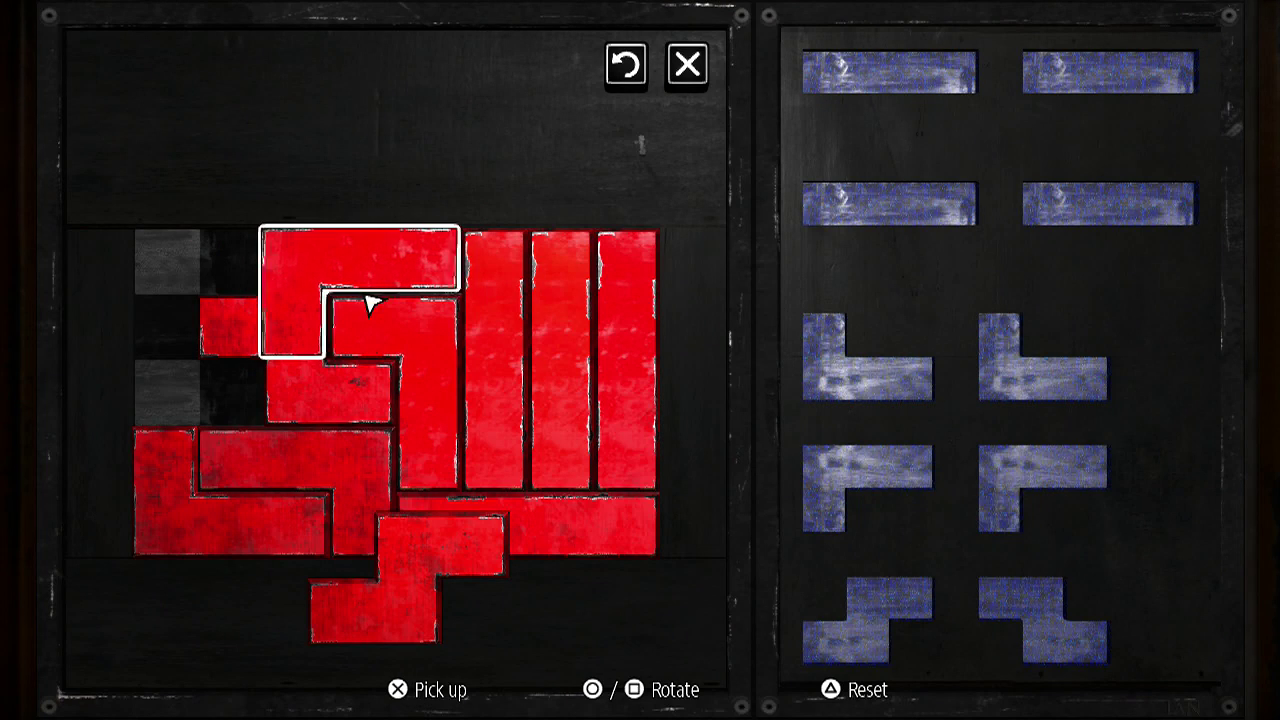
Rotate another L piece and move it from the left edge toward the bottom
{"action": "left_click", "coordinate": [293, 328]}
{"action": "right_click", "coordinate": [293, 328]}
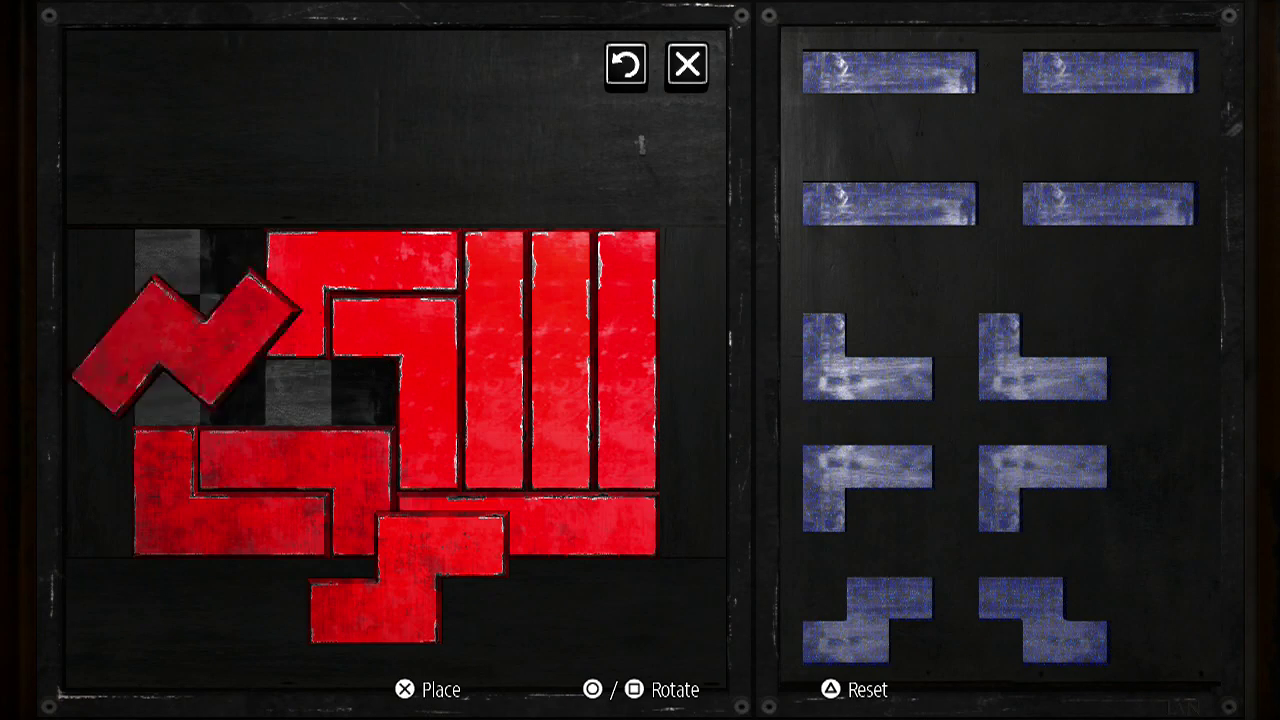
{"action": "key", "text": "Left"}
{"action": "key", "text": "Down"}
{"action": "key", "text": "Right"}
Bring the Z piece from below the grid, rotate it, and set it top-left
{"action": "left_click", "coordinate": [520, 560]}
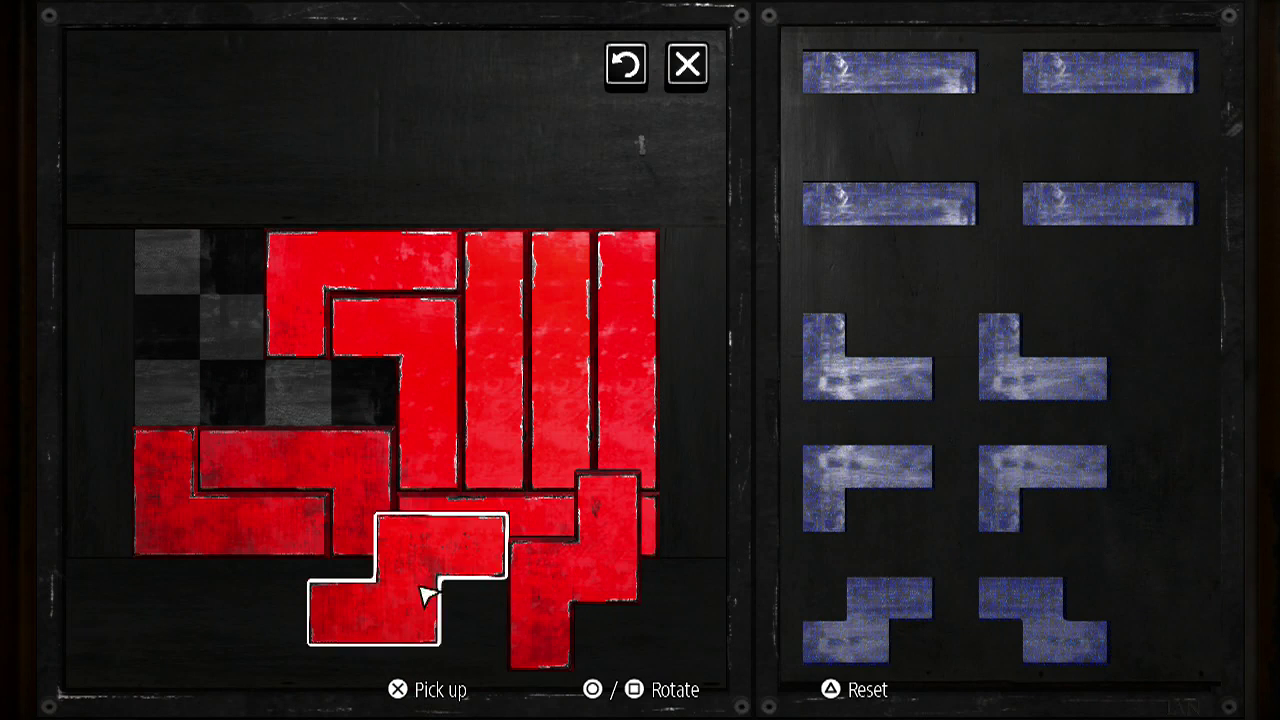
{"action": "left_click", "coordinate": [449, 591]}
{"action": "key", "text": "Up"}
{"action": "key", "text": "Up"}
{"action": "key", "text": "Left"}
{"action": "key", "text": "Left"}
{"action": "key", "text": "Up"}
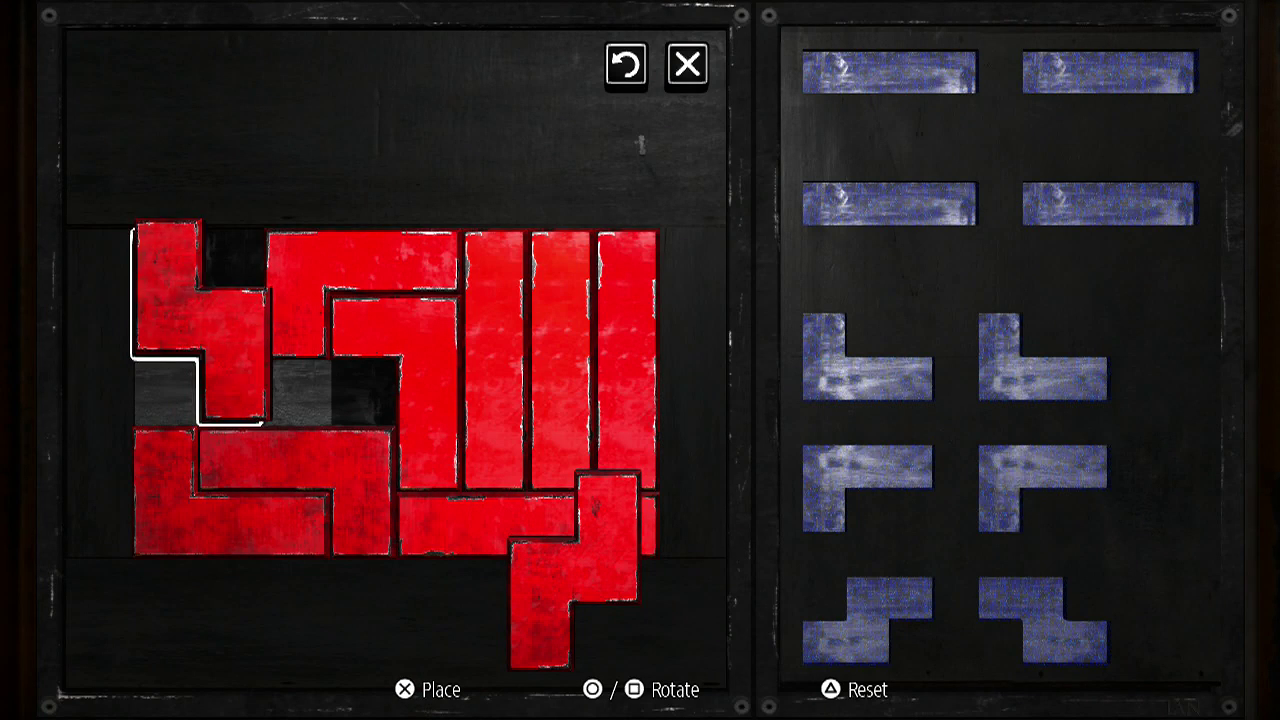
{"action": "key", "text": "Right"}
{"action": "right_click", "coordinate": [200, 320]}
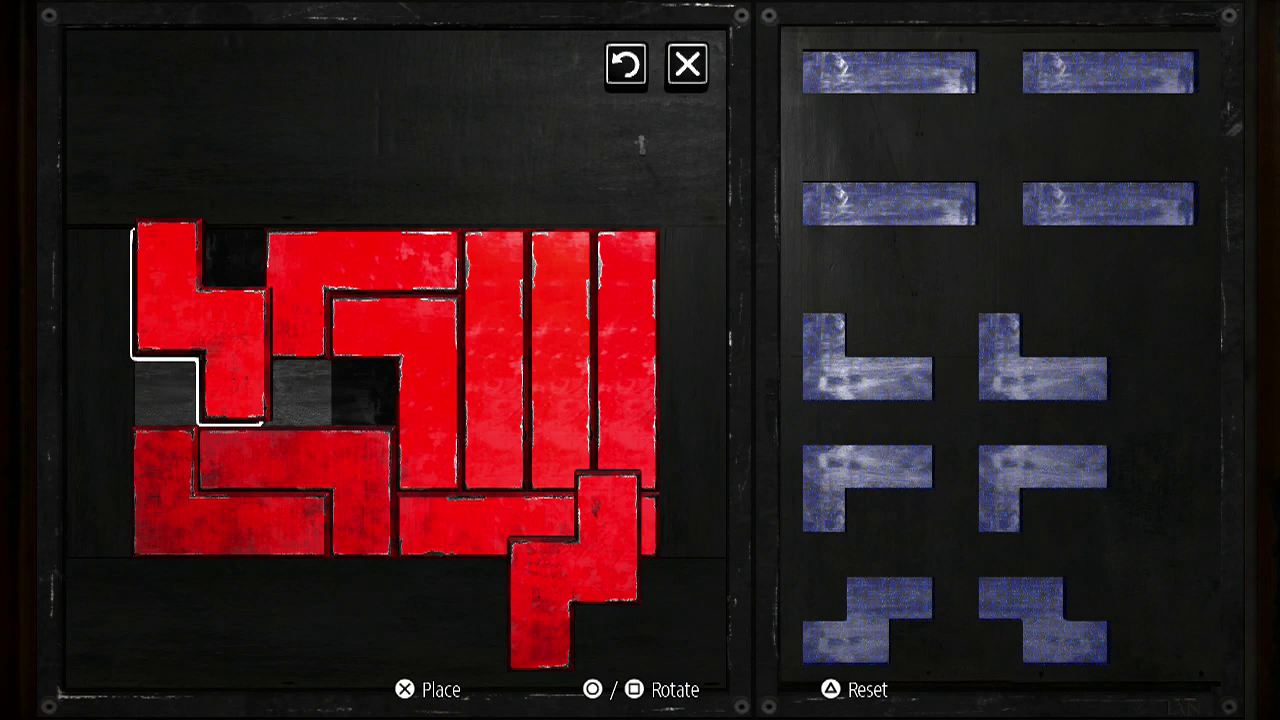
{"action": "left_click", "coordinate": [200, 320]}
{"action": "key", "text": "Right"}
Shift the neighbouring L piece one cell left and lift another grid piece
{"action": "left_click", "coordinate": [275, 330]}
{"action": "key", "text": "Left"}
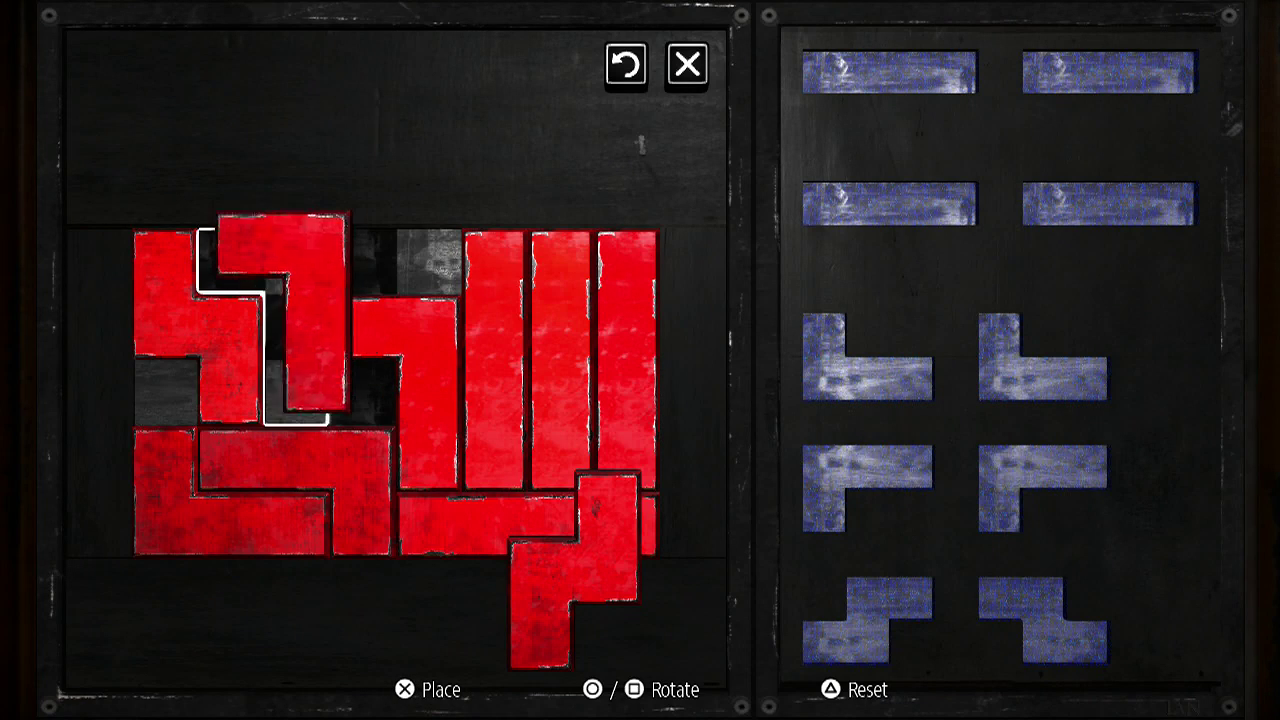
{"action": "left_click", "coordinate": [260, 300]}
{"action": "left_click", "coordinate": [390, 330]}
Drop the held sigil, then rotate the lower-left L-piece and set it at bottom-left
{"action": "key", "text": "Down"}
{"action": "key", "text": "Left"}
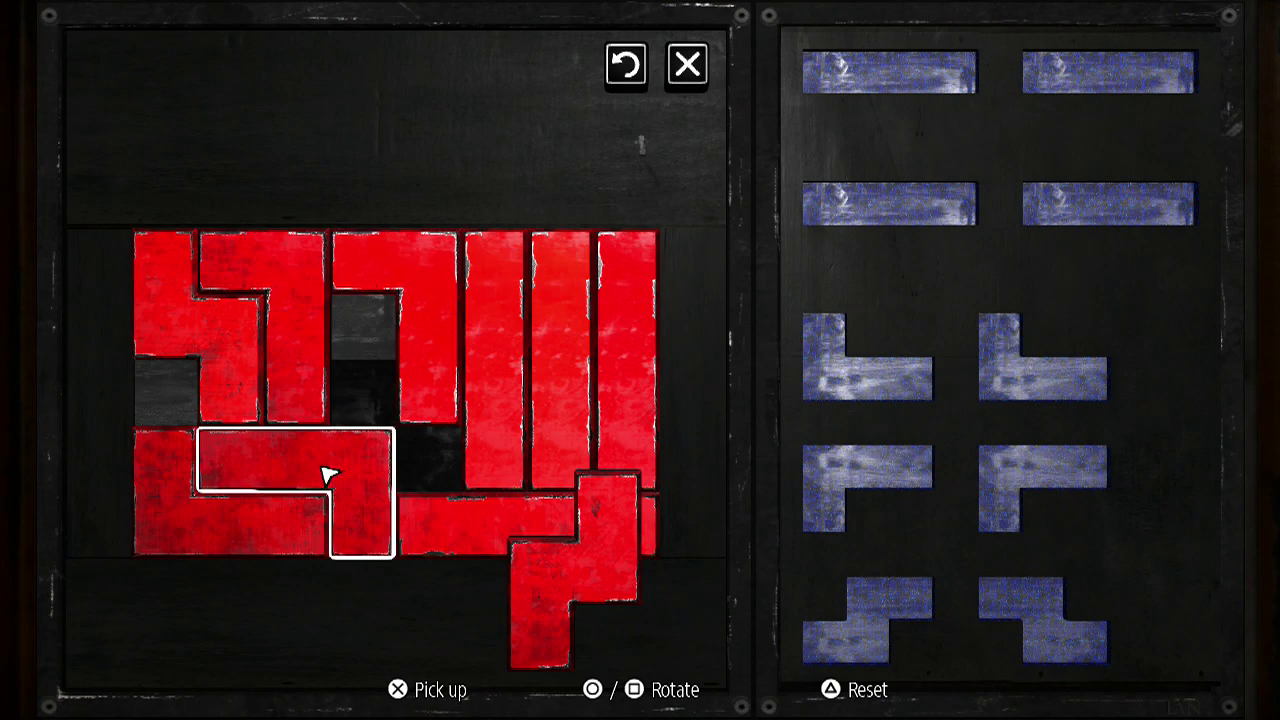
{"action": "key", "text": "Left"}
{"action": "left_click", "coordinate": [200, 490]}
{"action": "right_click", "coordinate": [200, 490]}
{"action": "key", "text": "Up"}
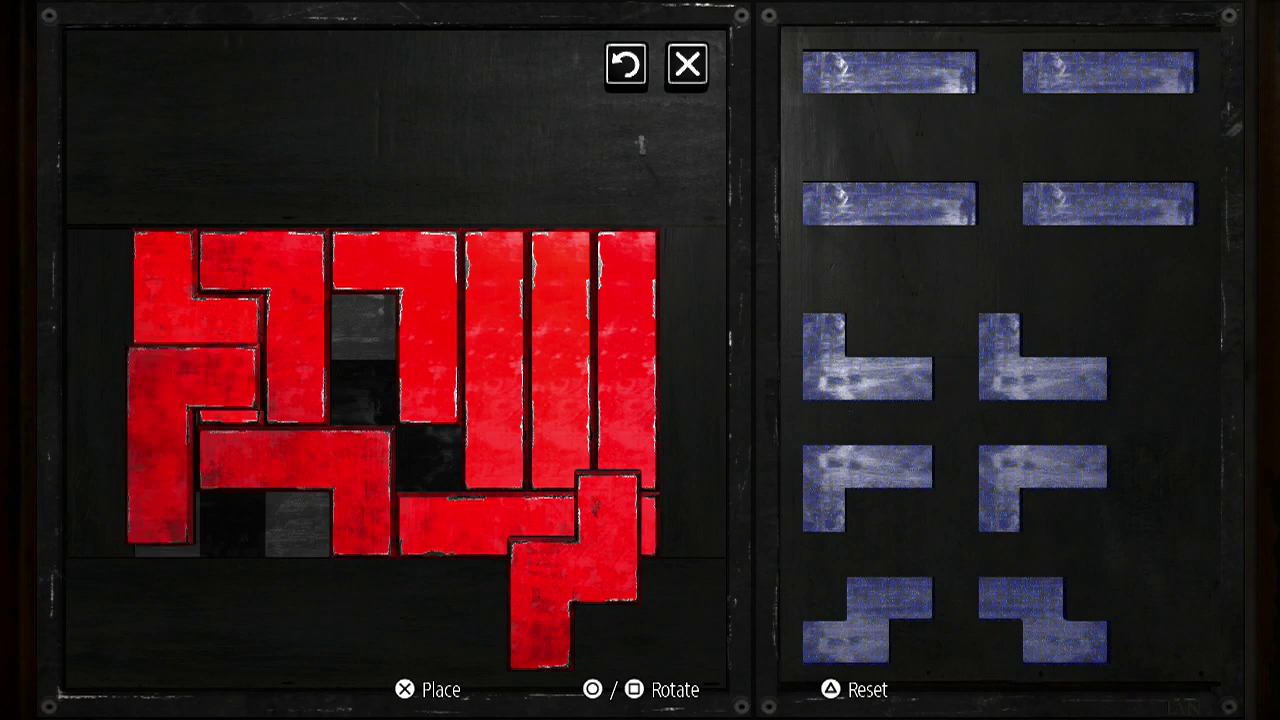
{"action": "left_click", "coordinate": [200, 470]}
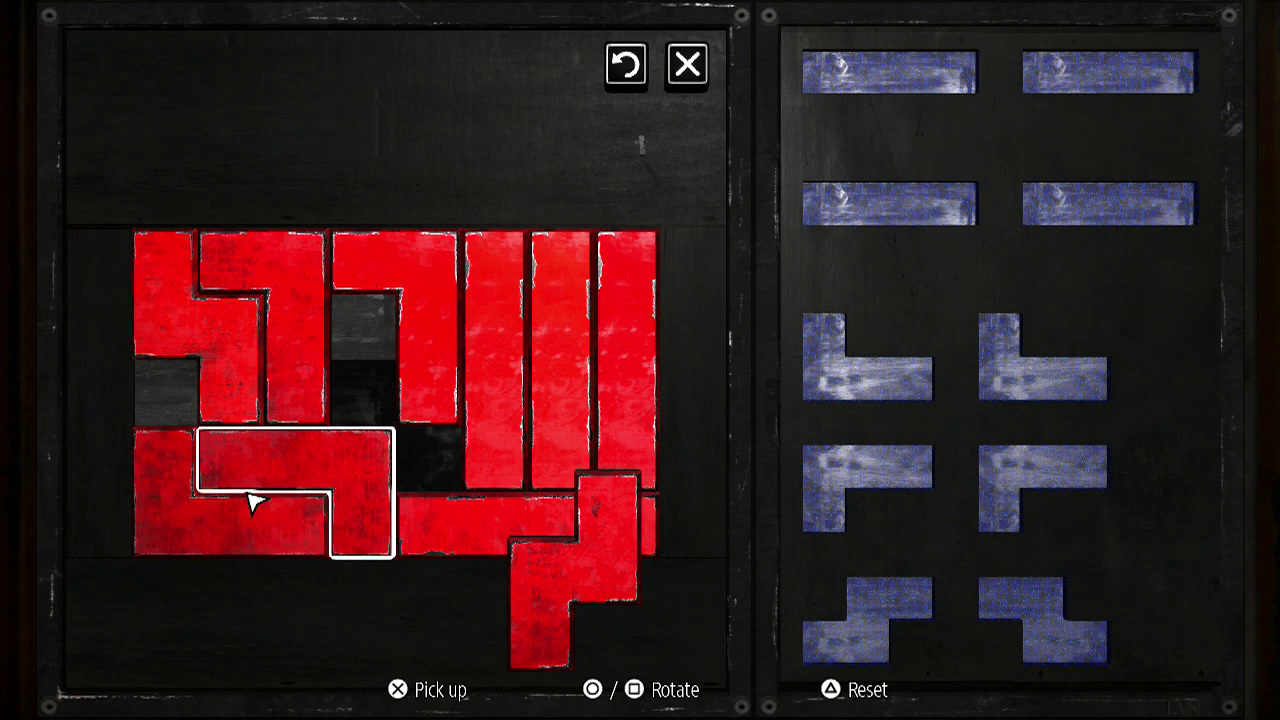
Shift the held piece right and down and set it at the bottom of the board
{"action": "key", "text": "Right"}
{"action": "key", "text": "Up"}
{"action": "key", "text": "Right"}
{"action": "key", "text": "Right"}
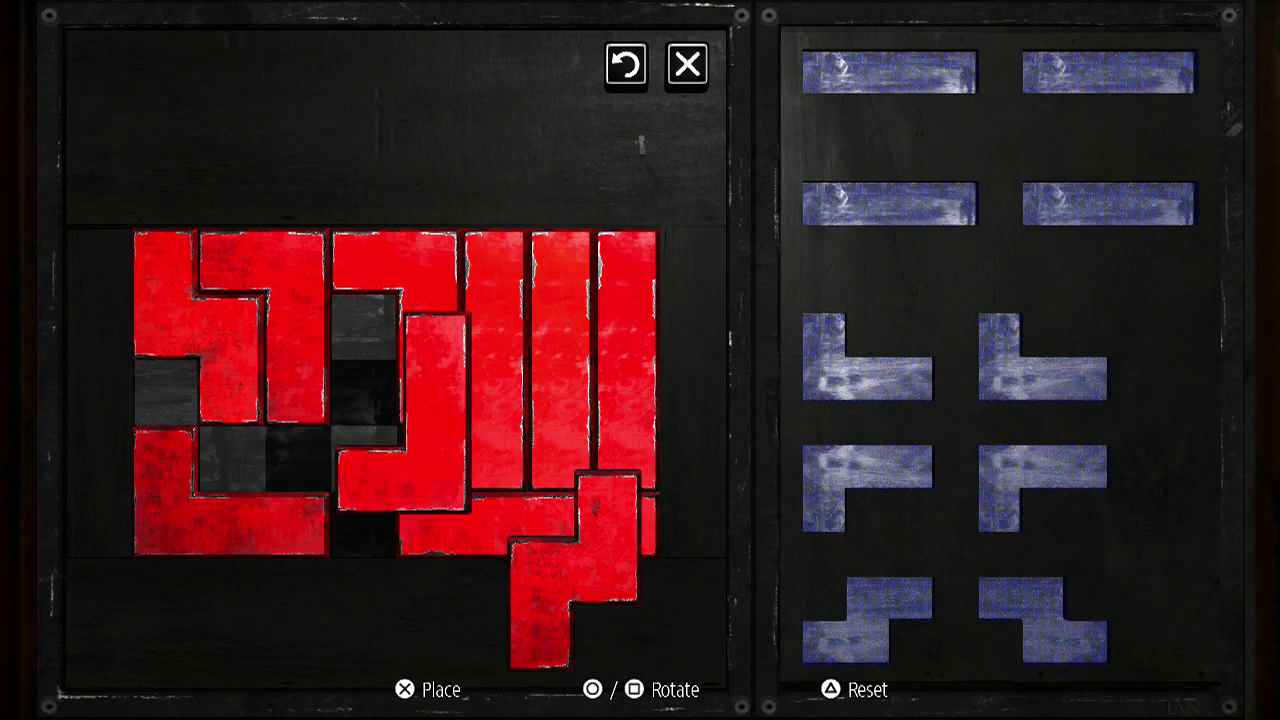
{"action": "key", "text": "Down"}
{"action": "left_click", "coordinate": [470, 600]}
Reorient the bottom-left L-piece and set it back at bottom-left
{"action": "left_click", "coordinate": [246, 543]}
{"action": "key", "text": "Right"}
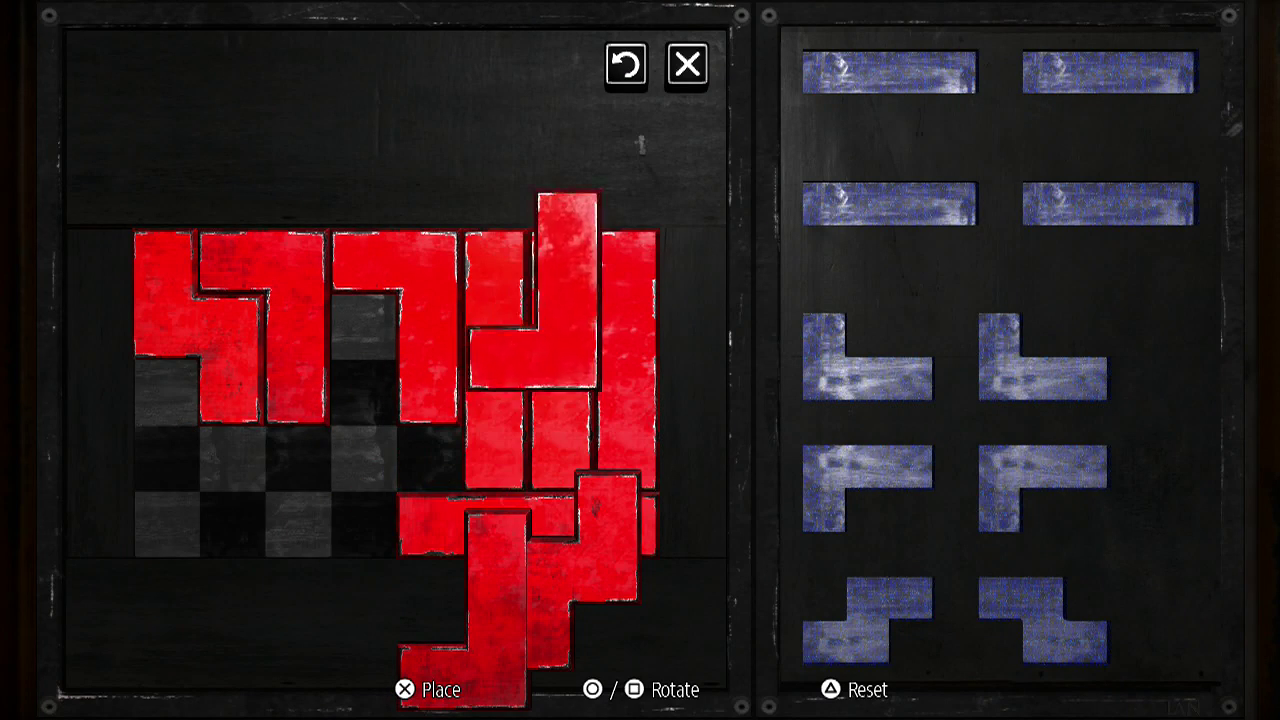
{"action": "key", "text": "Up"}
{"action": "key", "text": "Up"}
{"action": "key", "text": "Left"}
{"action": "key", "text": "Down"}
{"action": "left_click", "coordinate": [240, 560]}
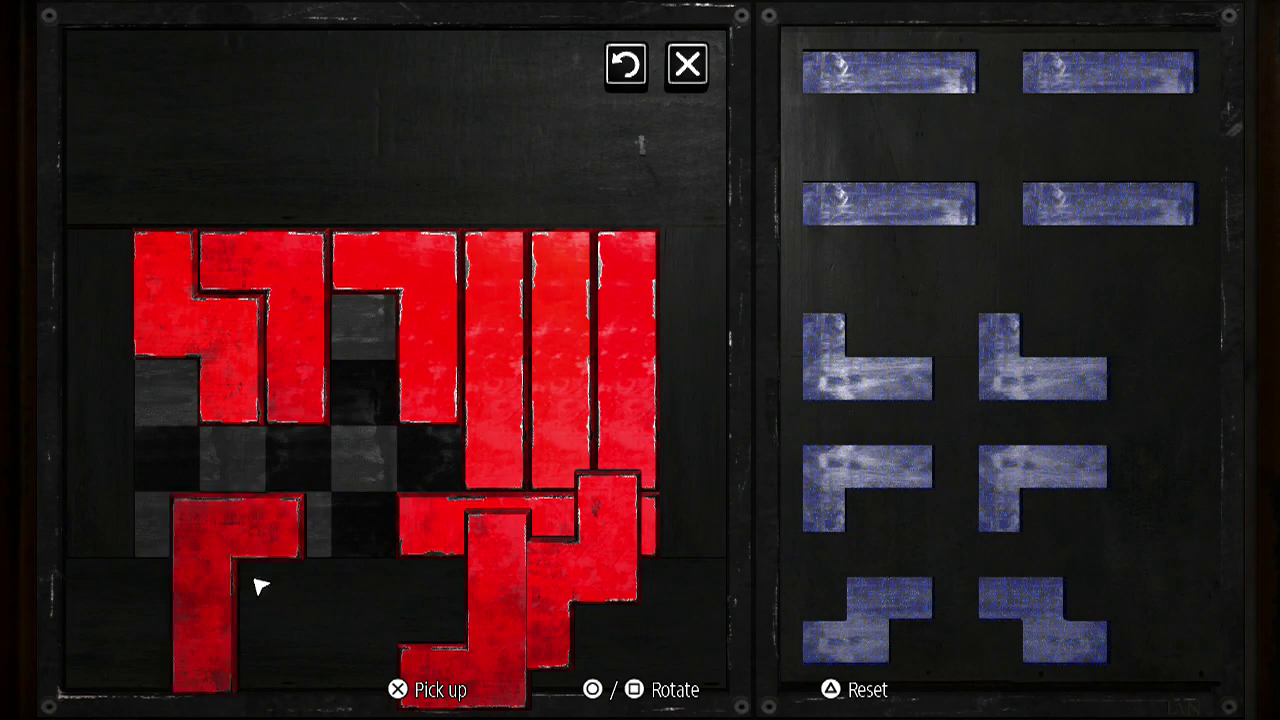
Lift the centre L-piece, turn it and set it back in place
{"action": "left_click", "coordinate": [360, 330]}
{"action": "key", "text": "Up"}
{"action": "key", "text": "Down"}
{"action": "key", "text": "Down"}
{"action": "key", "text": "Up"}
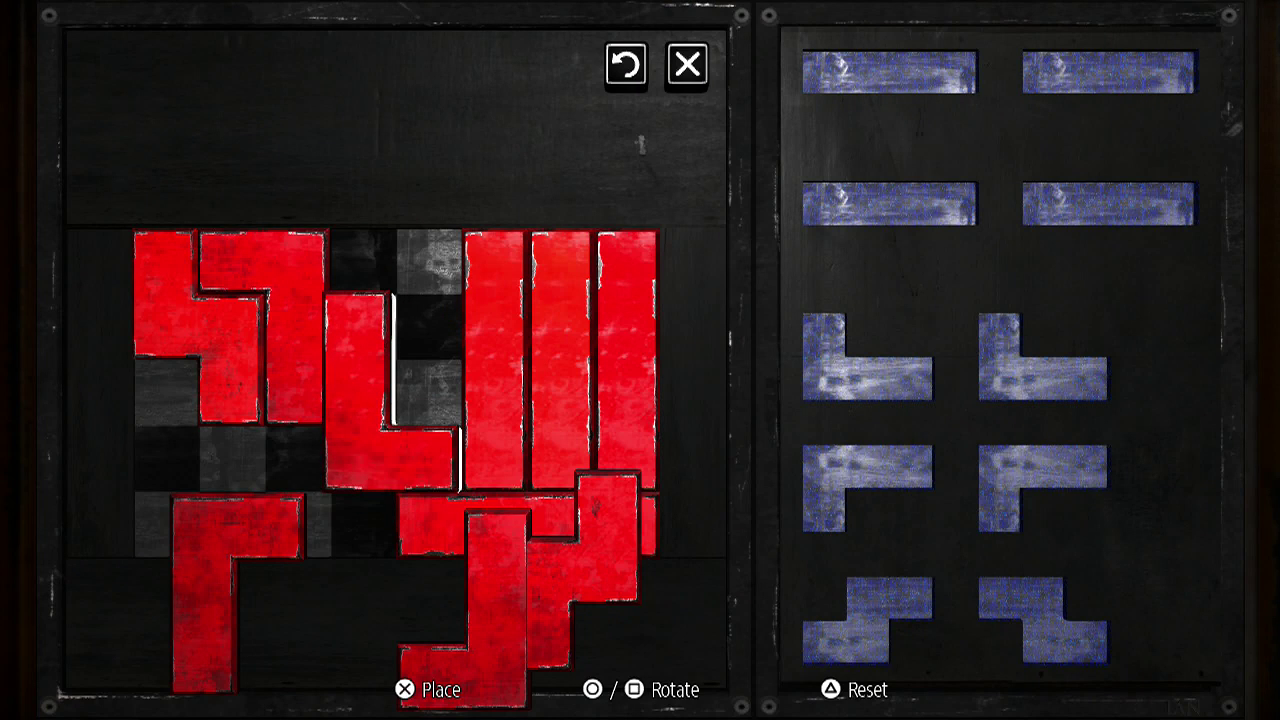
{"action": "key", "text": "Return"}
Move the S-piece to the top-left, stand it upright and fit it there
{"action": "key", "text": "Left"}
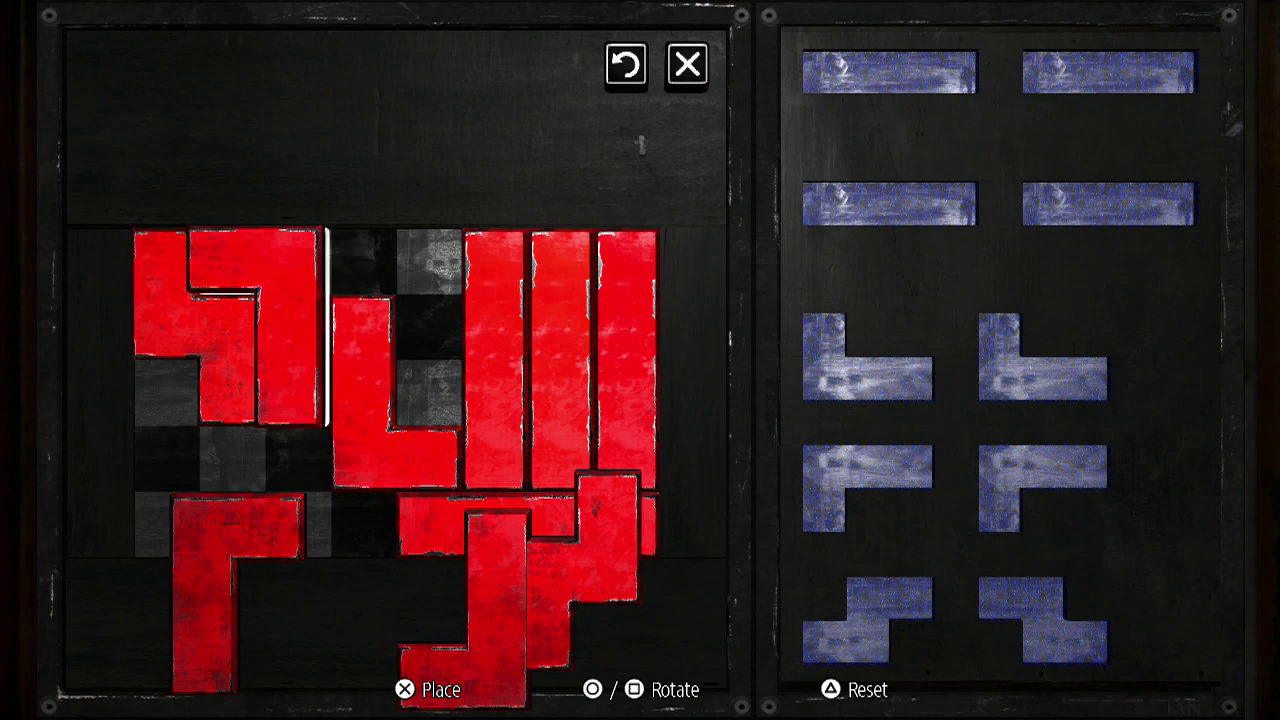
{"action": "key", "text": "Return"}
{"action": "key", "text": "Left"}
{"action": "key", "text": "Left"}
{"action": "left_click", "coordinate": [176, 341]}
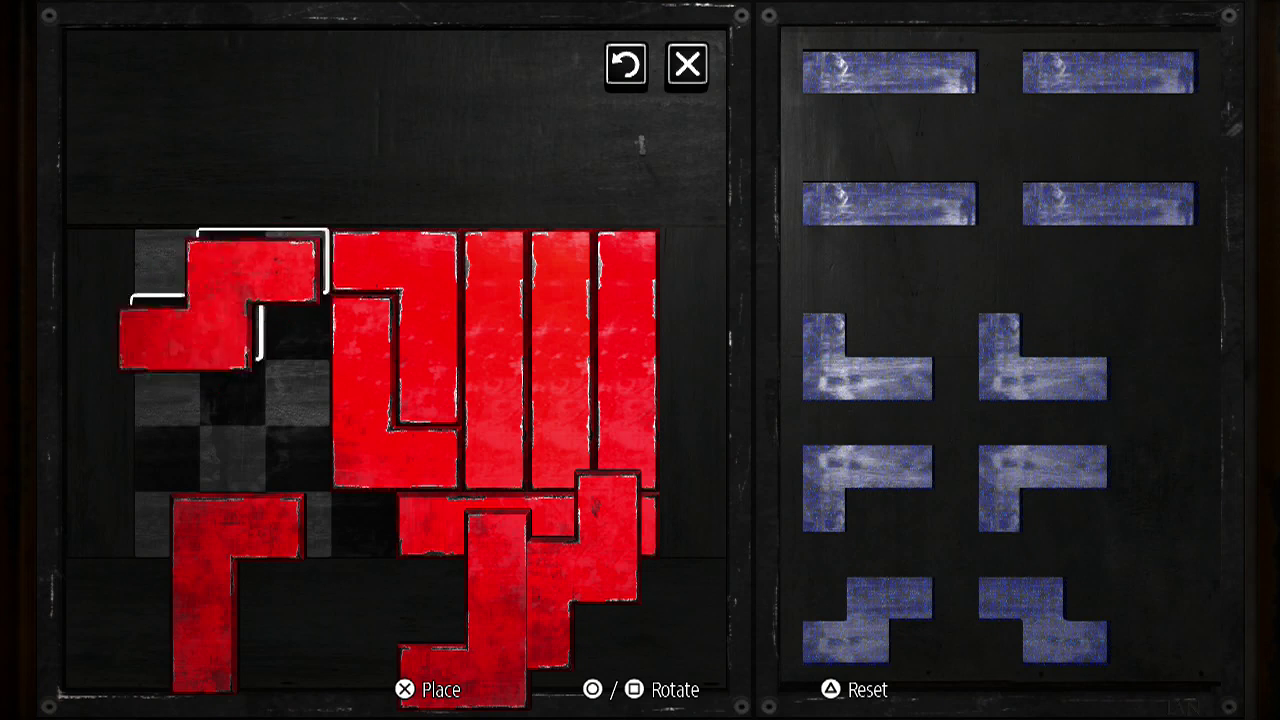
{"action": "key", "text": "r"}
{"action": "key", "text": "r"}
{"action": "key", "text": "Return"}
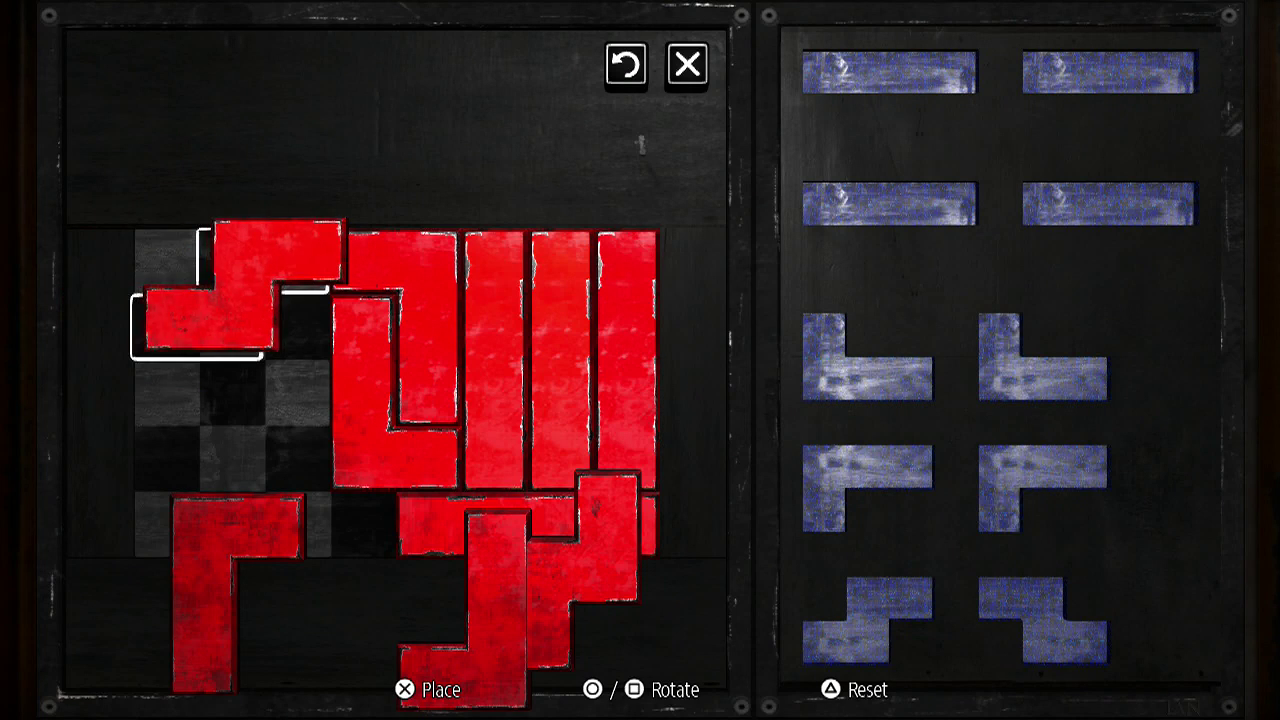
{"action": "key", "text": "Right"}
{"action": "key", "text": "Return"}
Rotate the bottom-left L-piece and park it below the board
{"action": "key", "text": "Down"}
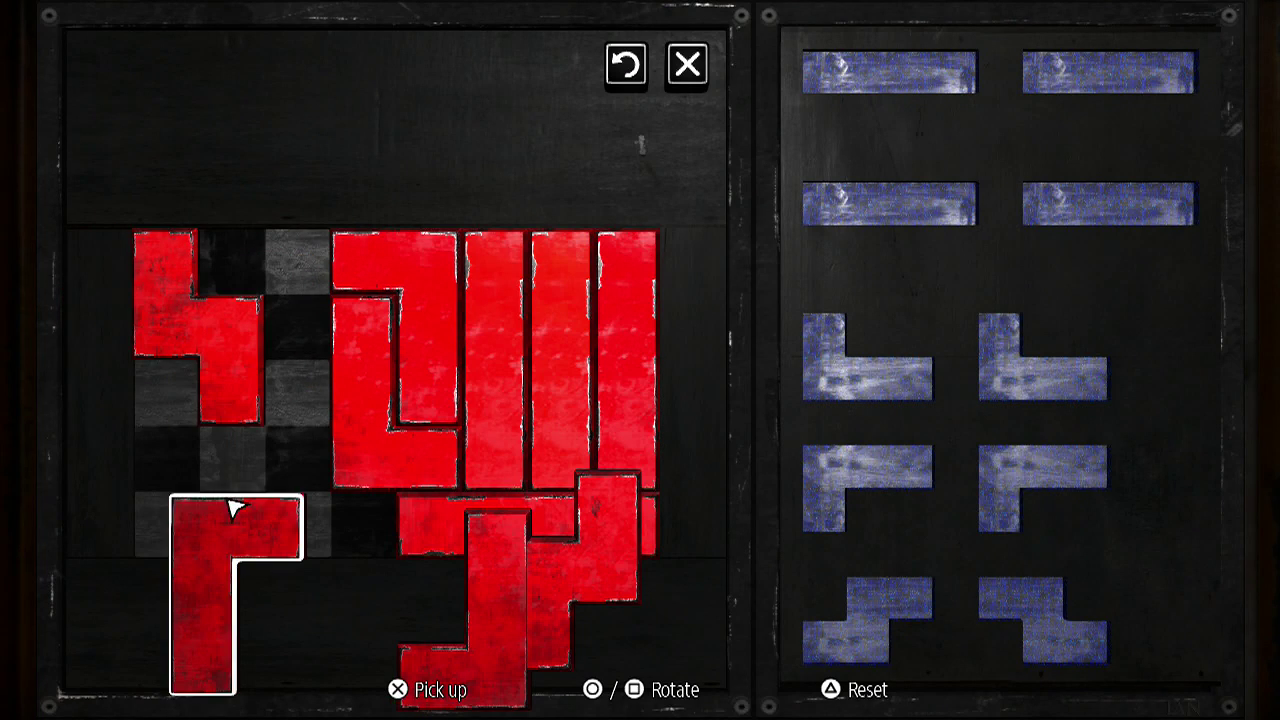
{"action": "key", "text": "Return"}
{"action": "key", "text": "r"}
{"action": "key", "text": "r"}
{"action": "key", "text": "Up"}
{"action": "key", "text": "r"}
{"action": "key", "text": "r"}
{"action": "key", "text": "Left"}
{"action": "key", "text": "Down"}
{"action": "key", "text": "Down"}
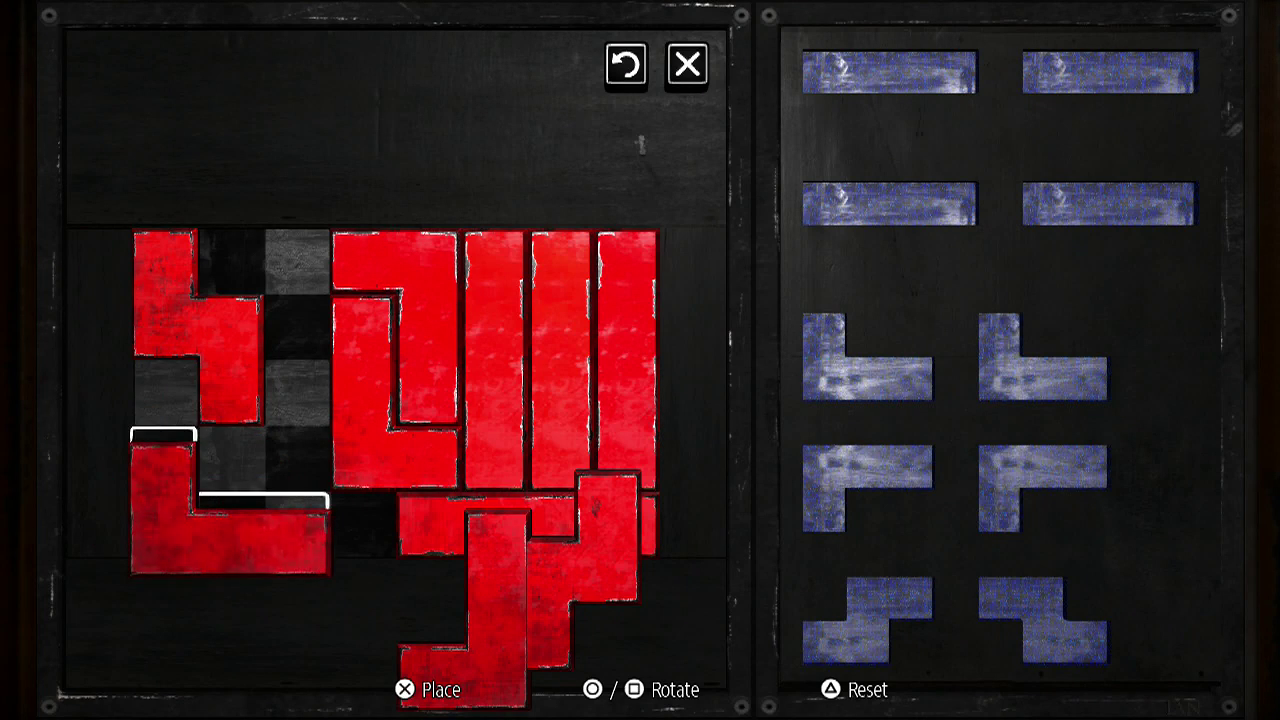
{"action": "key", "text": "Down"}
{"action": "key", "text": "Return"}
{"action": "key", "text": "Return"}
Carry the lower-right Z-piece onto the board's left part, rotating it
{"action": "key", "text": "Left"}
{"action": "key", "text": "Left"}
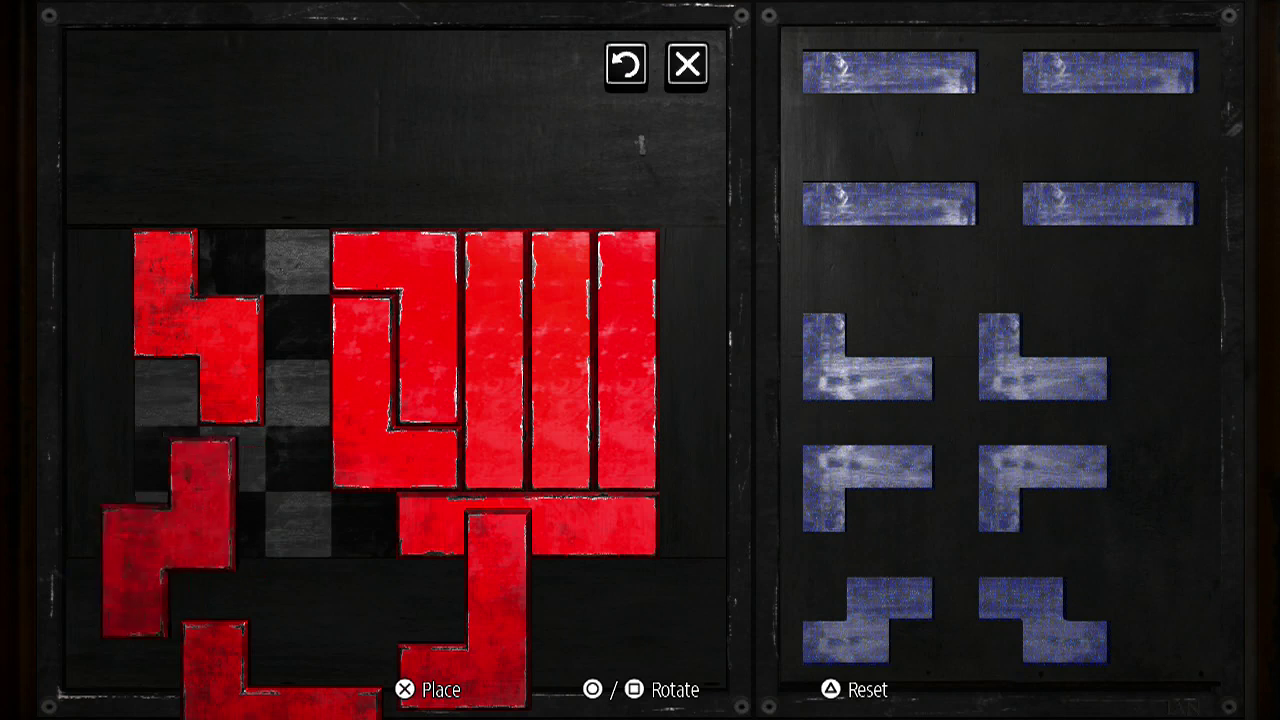
{"action": "key", "text": "Left"}
{"action": "key", "text": "Up"}
{"action": "key", "text": "Up"}
{"action": "key", "text": "r"}
{"action": "key", "text": "Right"}
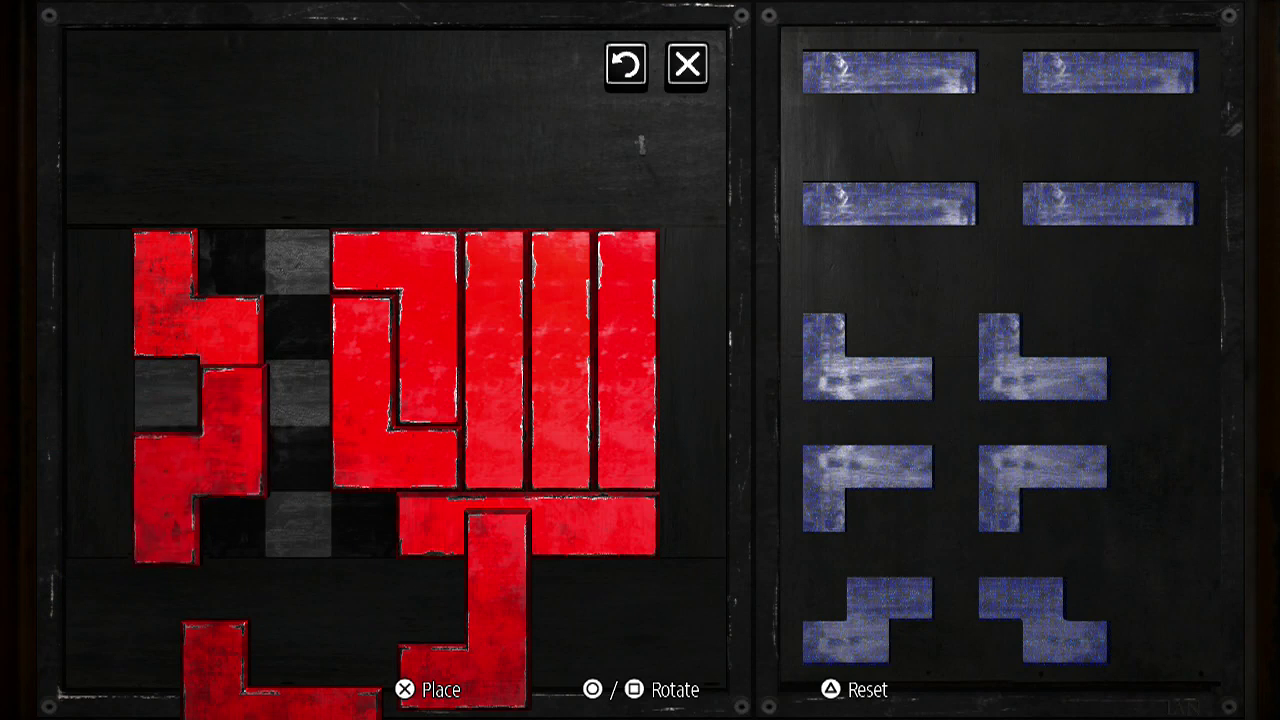
{"action": "key", "text": "Down"}
{"action": "key", "text": "Up"}
Turn the Z-piece into a staircase shape and drop it just right of centre
{"action": "key", "text": "Right"}
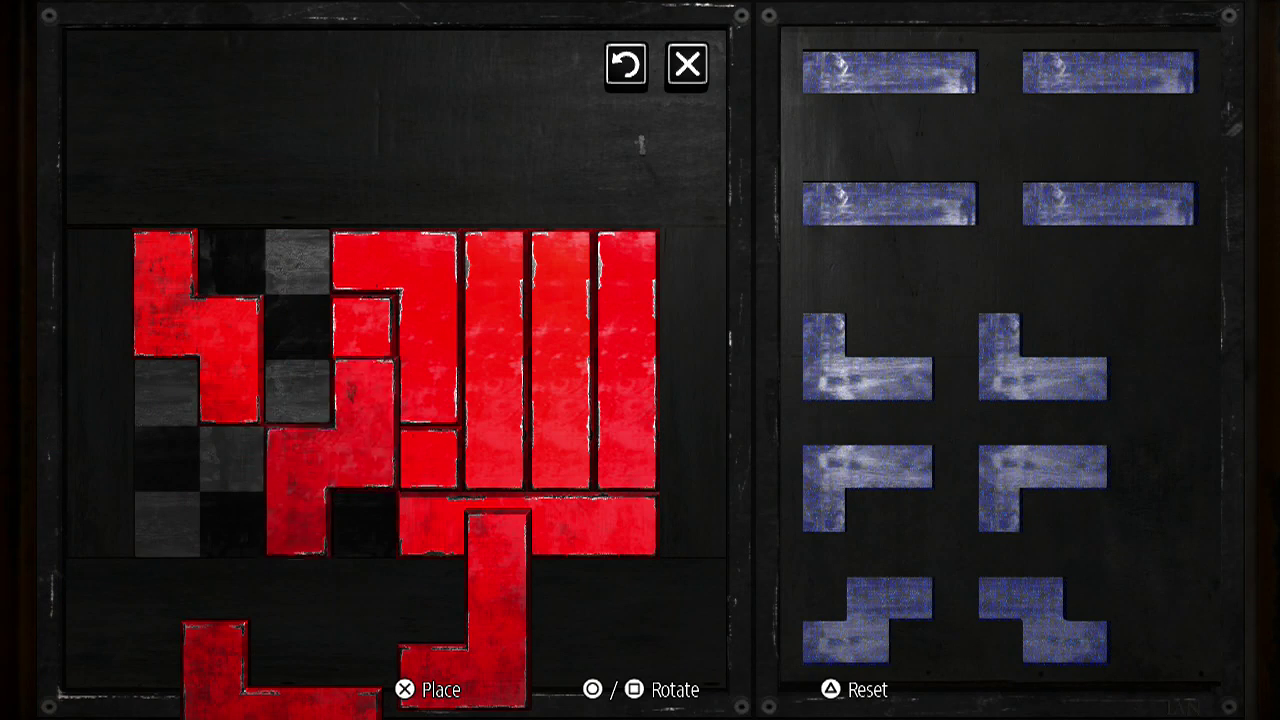
{"action": "key", "text": "r"}
{"action": "key", "text": "Down"}
{"action": "key", "text": "Left"}
{"action": "key", "text": "Down"}
{"action": "key", "text": "Return"}
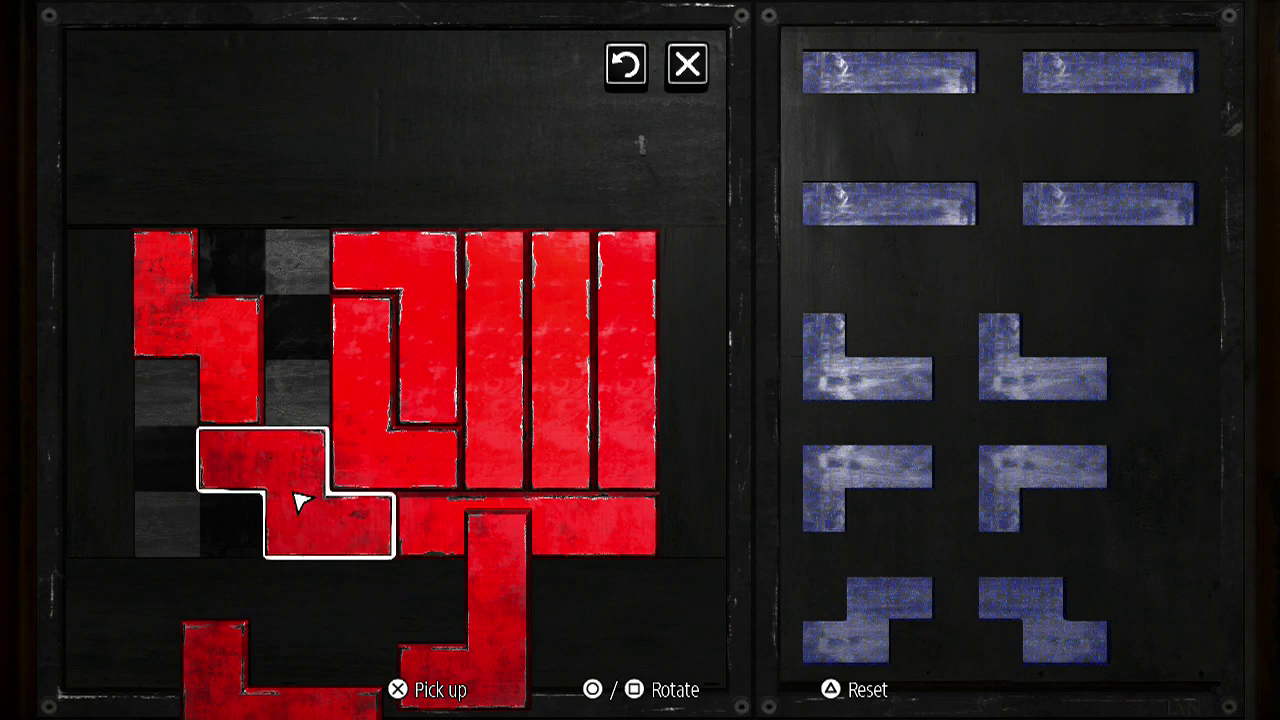
Park the rotated bottom-left L-piece below the board and set another L-piece on the left
{"action": "key", "text": "Return"}
{"action": "key", "text": "r"}
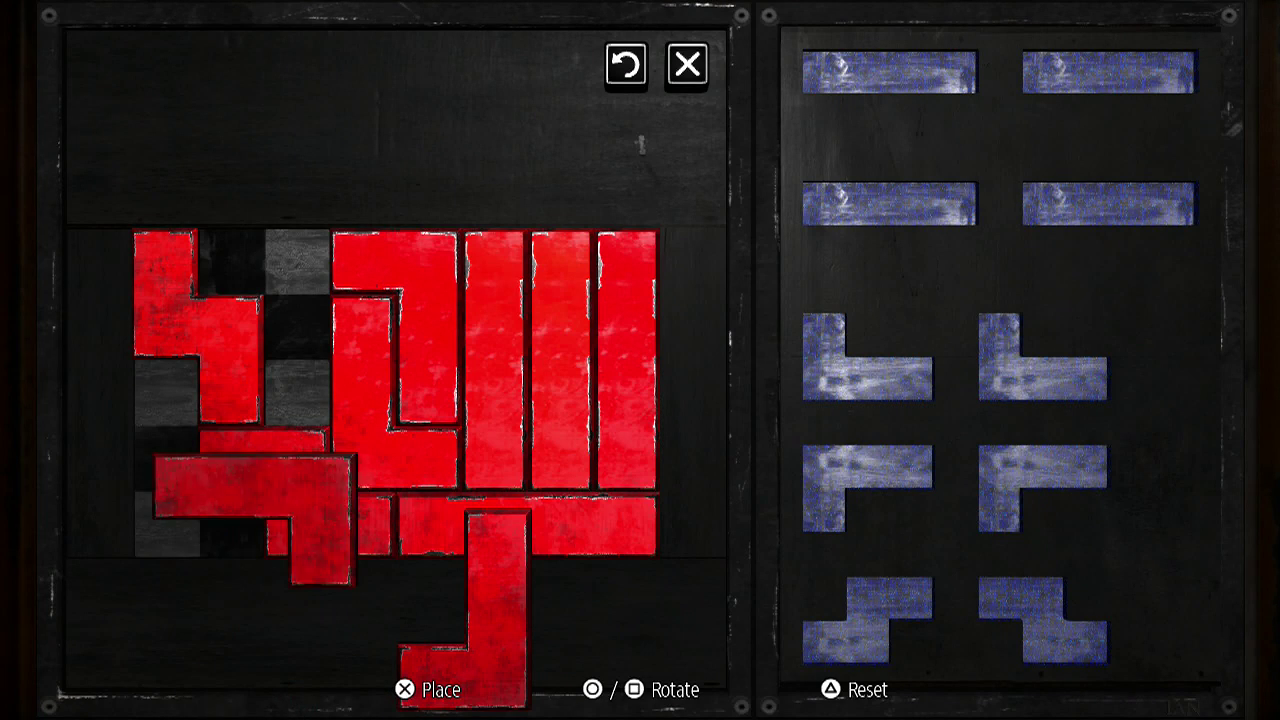
{"action": "key", "text": "Up"}
{"action": "key", "text": "Return"}
{"action": "key", "text": "Return"}
{"action": "key", "text": "Left"}
{"action": "key", "text": "Left"}
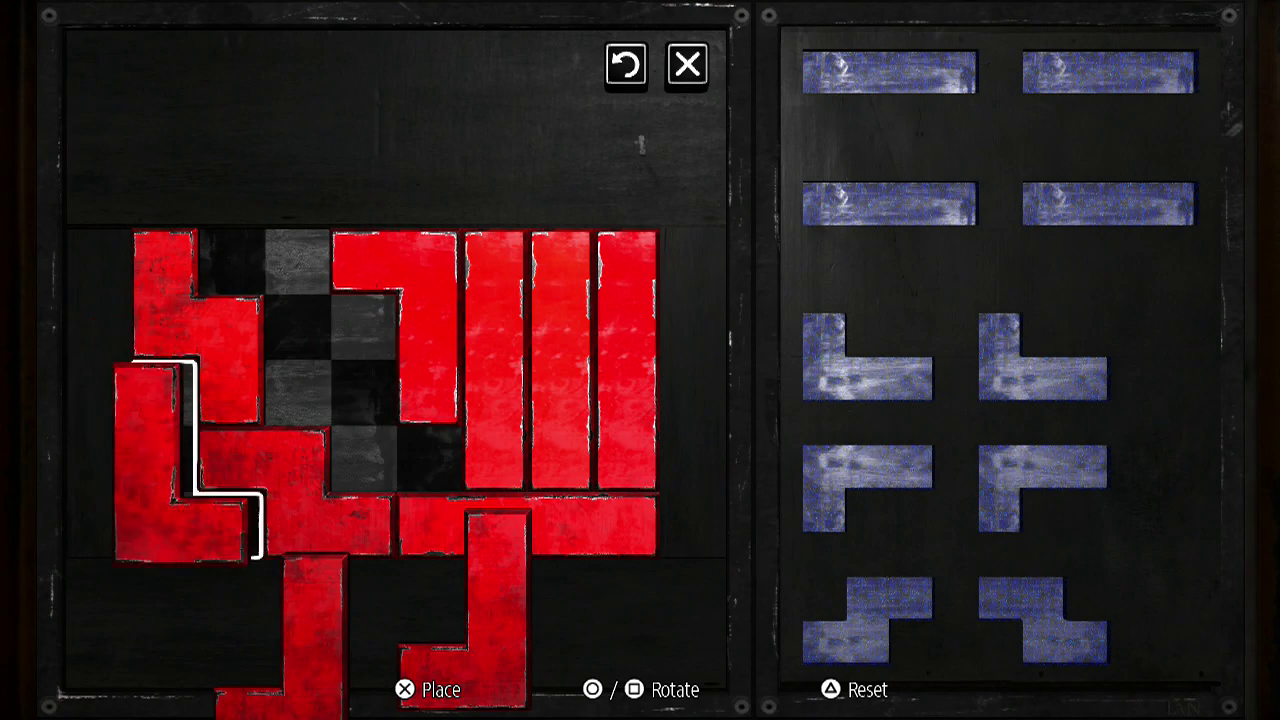
{"action": "key", "text": "Return"}
Move the top-left piece down and set it below the board
{"action": "key", "text": "Up"}
{"action": "key", "text": "Return"}
{"action": "key", "text": "Down"}
{"action": "key", "text": "Down"}
{"action": "key", "text": "Down"}
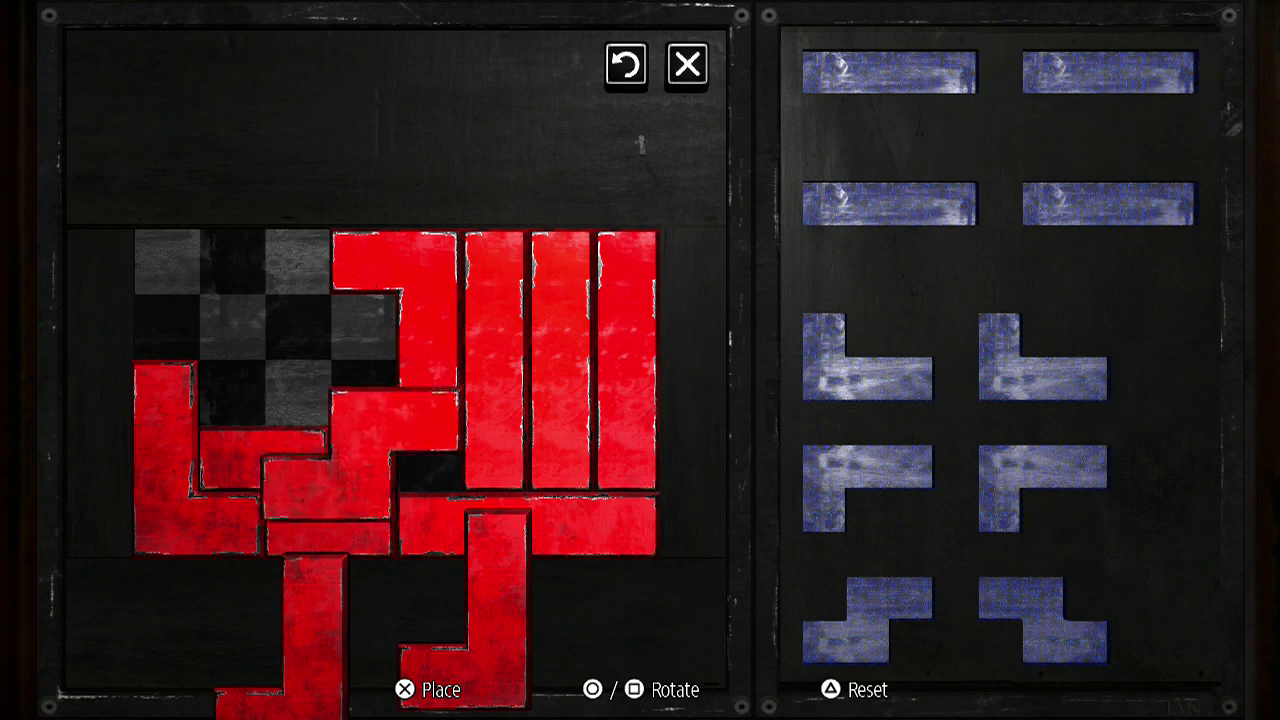
{"action": "key", "text": "Down"}
{"action": "key", "text": "Return"}
Rotate the top L-piece and fix it in the top-left corner
{"action": "key", "text": "Up"}
{"action": "key", "text": "Return"}
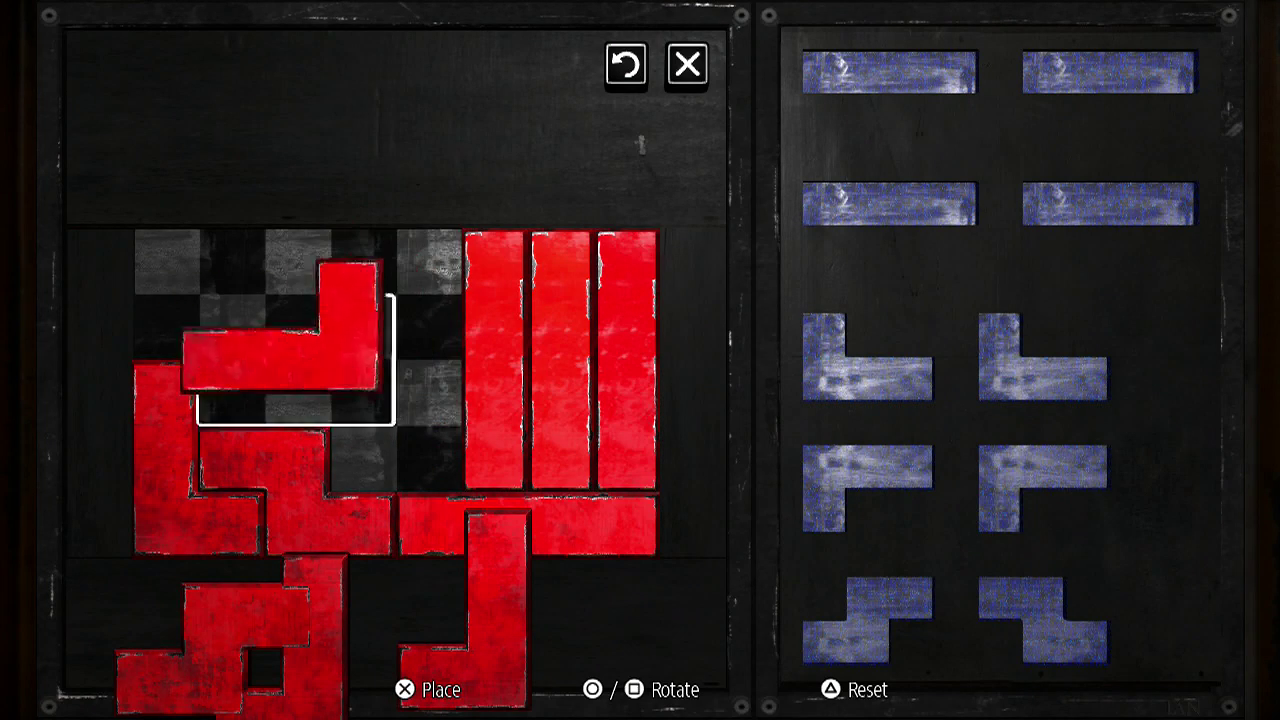
{"action": "key", "text": "r"}
{"action": "key", "text": "Left"}
{"action": "key", "text": "Left"}
{"action": "key", "text": "Return"}
Bring the spare S-piece up, rotate it and set it into the top of the board
{"action": "key", "text": "Down"}
{"action": "key", "text": "Down"}
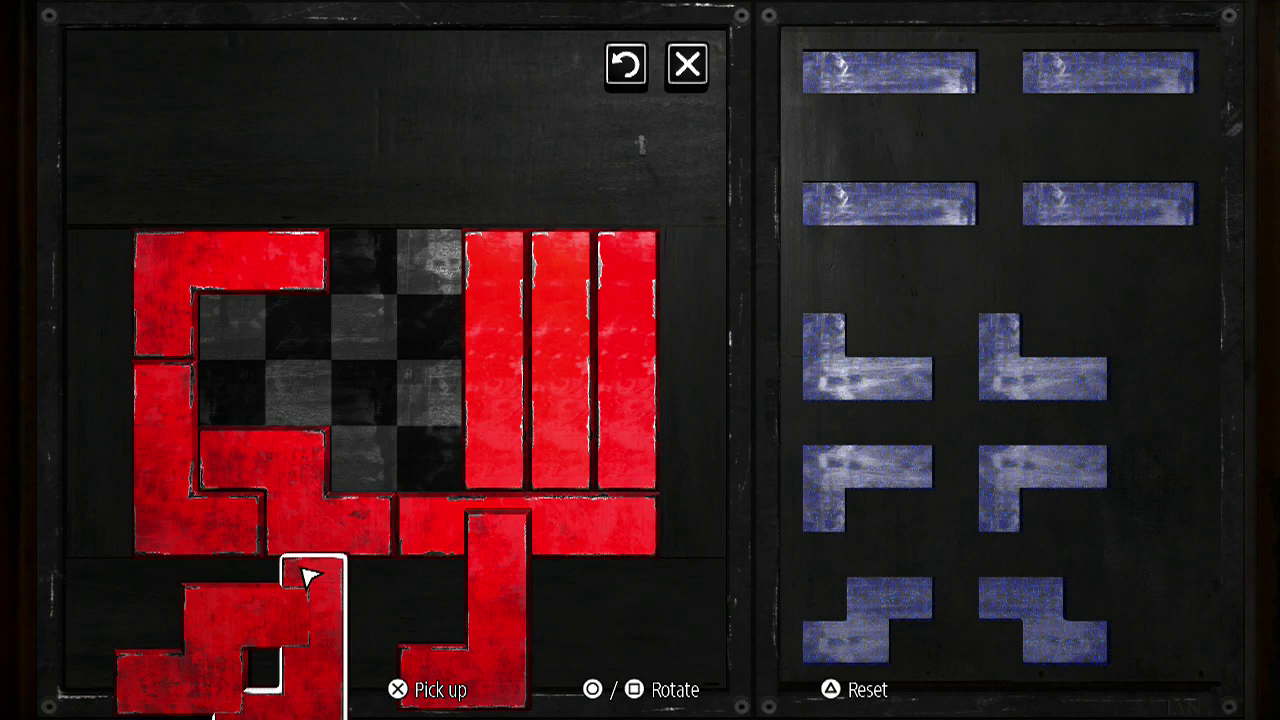
{"action": "key", "text": "Return"}
{"action": "key", "text": "Up"}
{"action": "key", "text": "Up"}
{"action": "key", "text": "Down"}
{"action": "key", "text": "Right"}
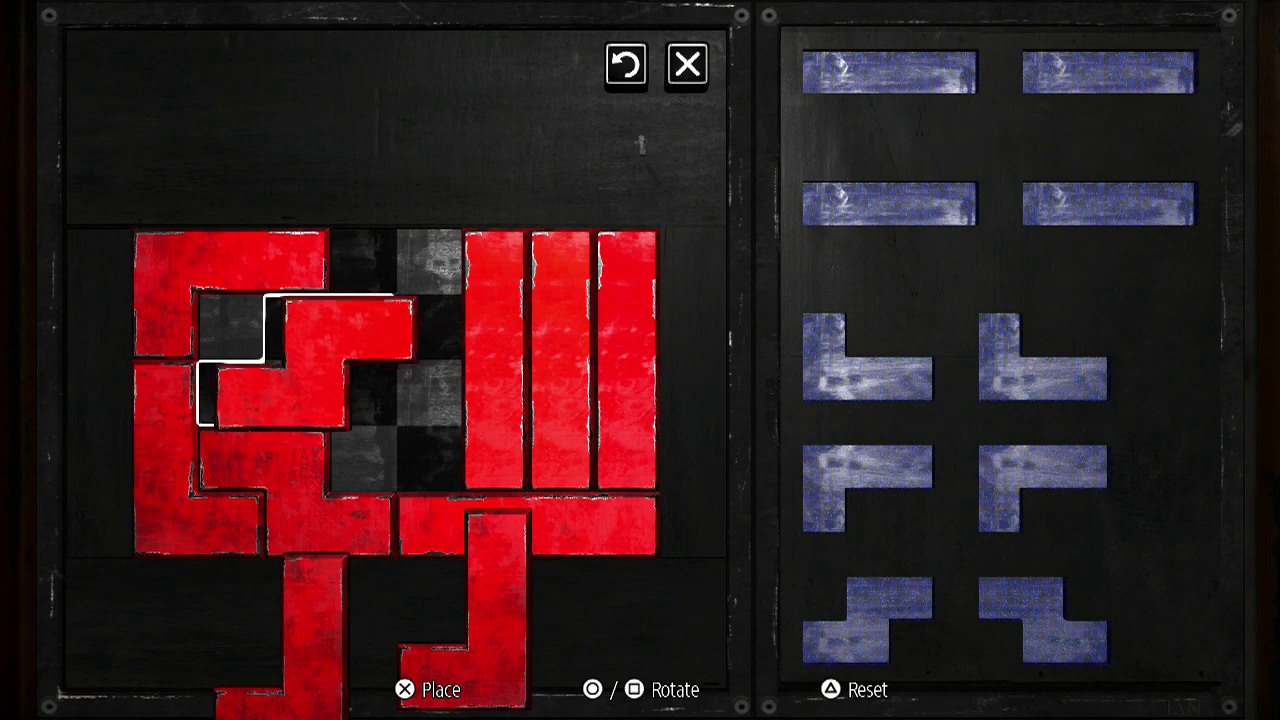
{"action": "key", "text": "Up"}
{"action": "key", "text": "Right"}
{"action": "key", "text": "Return"}
{"action": "key", "text": "Down"}
{"action": "key", "text": "Down"}
Fill the left-middle gap with the spare piece and drop in the last J-piece
{"action": "key", "text": "Return"}
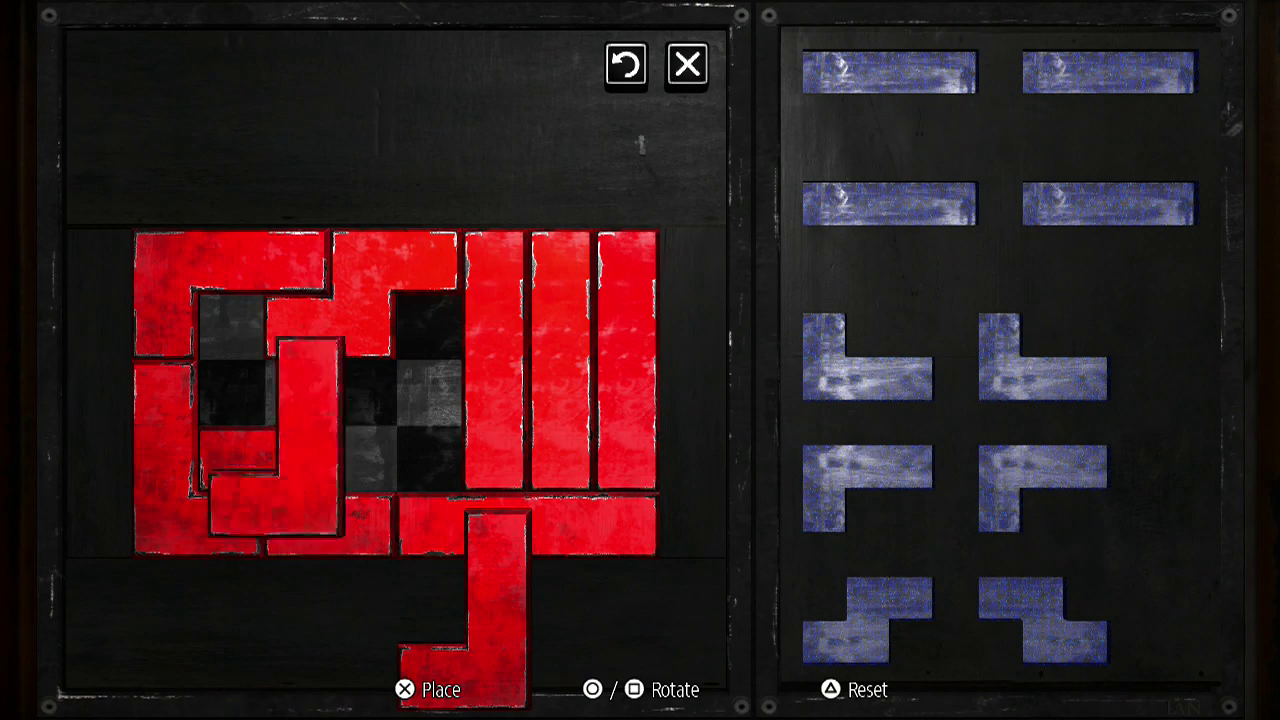
{"action": "key", "text": "Up"}
{"action": "key", "text": "Up"}
{"action": "key", "text": "Return"}
{"action": "key", "text": "Return"}
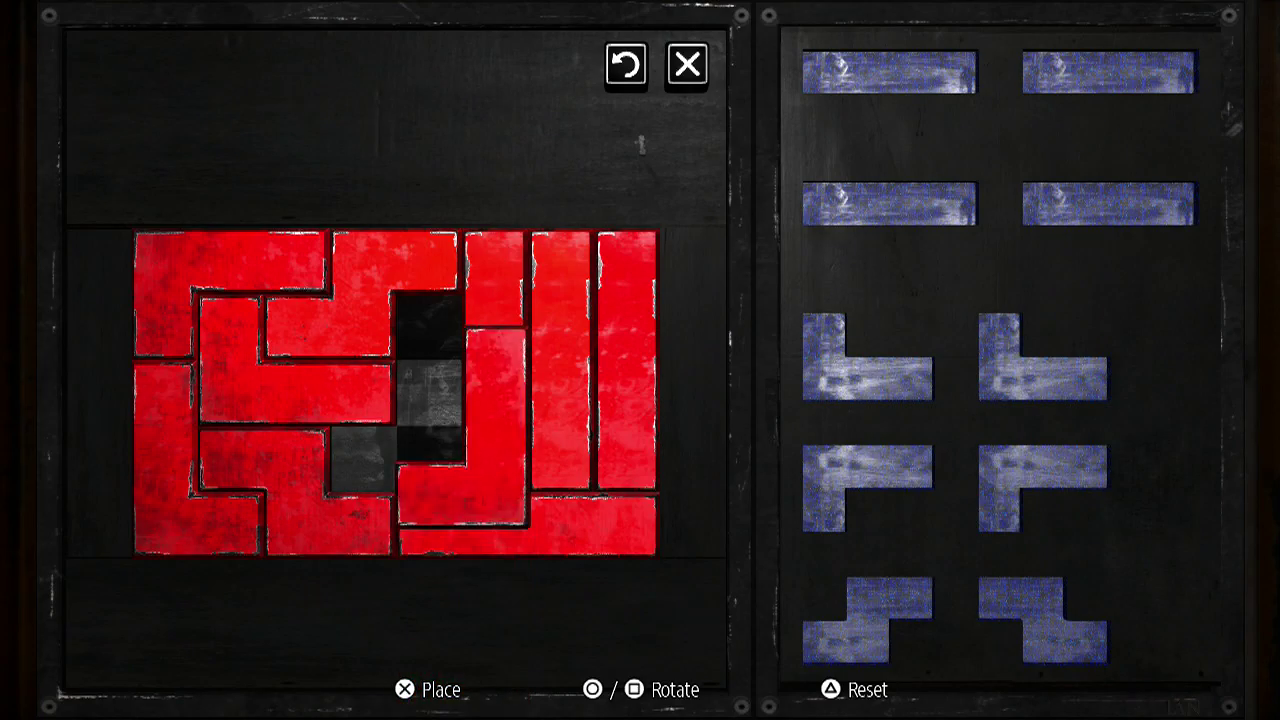
{"action": "key", "text": "Up"}
{"action": "key", "text": "Up"}
{"action": "key", "text": "Return"}
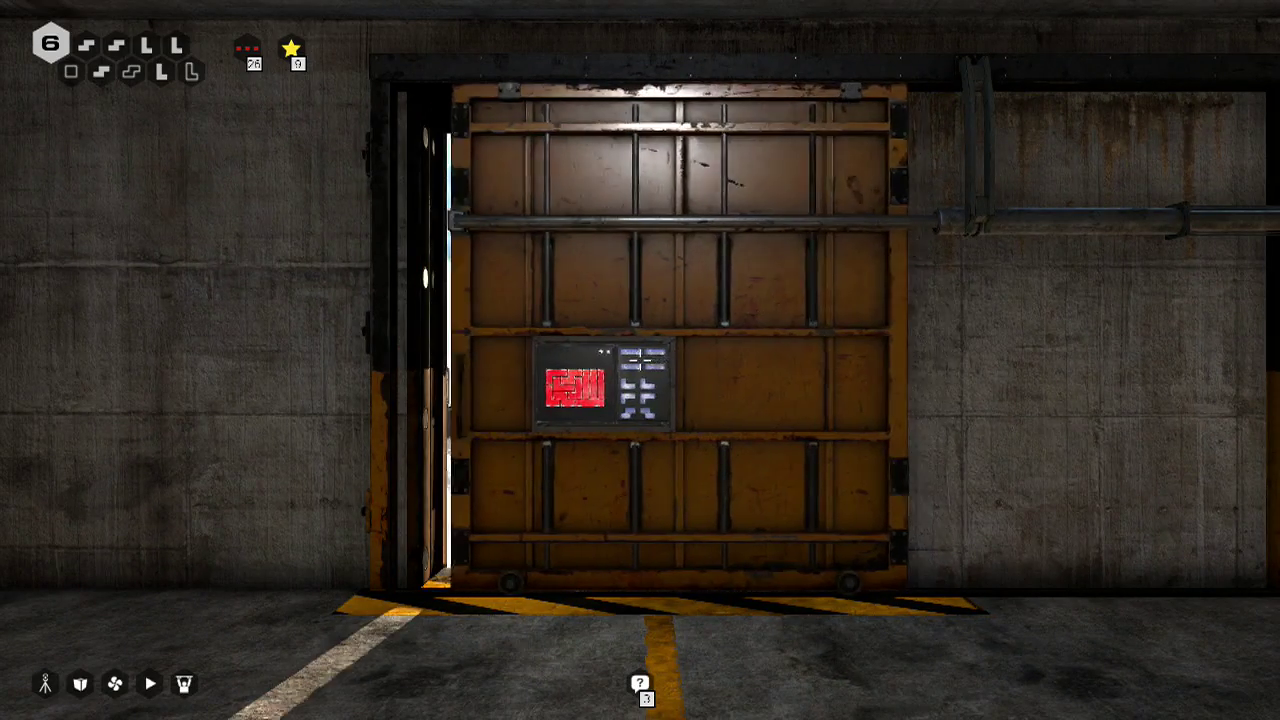
Walk through the opened doorway and select contraries.dat in the terminal's file list
{"action": "key", "text": "w"}
{"action": "key", "text": "w"}
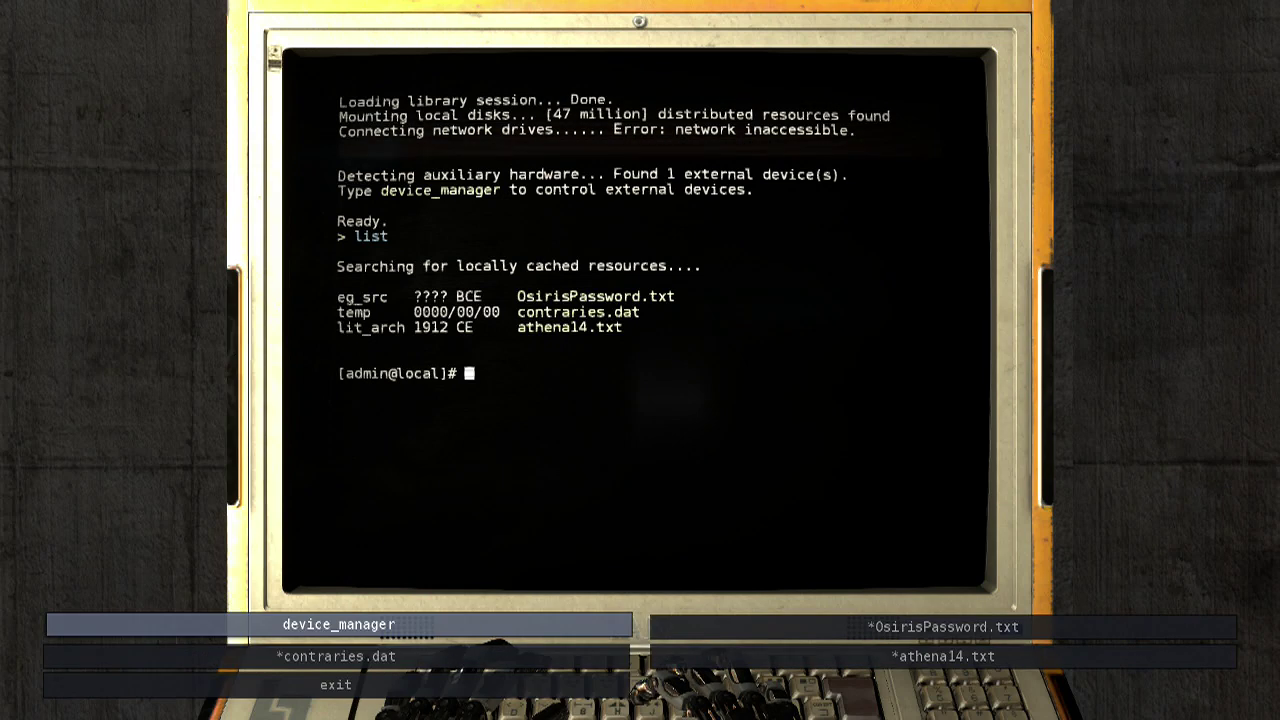
{"action": "key", "text": "Down"}
Read contraries.dat, then open OsirisPassword.txt showing floor 4's password 433
{"action": "key", "text": "Return"}
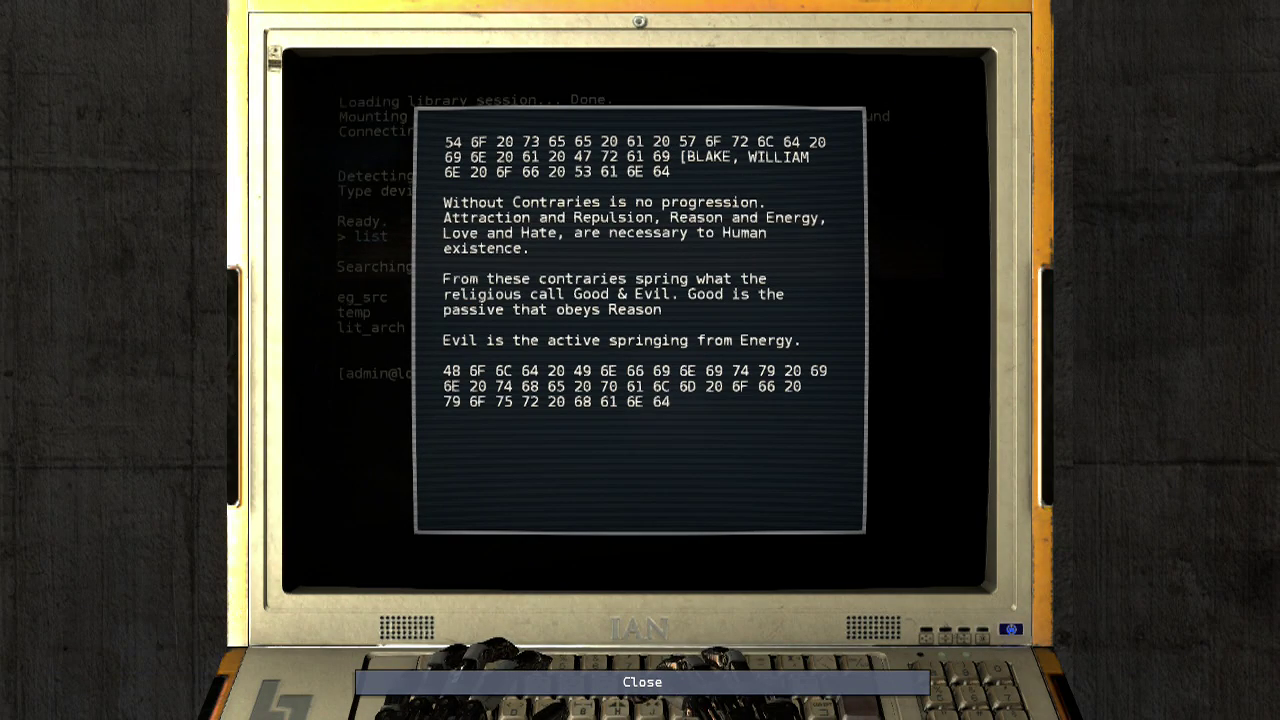
{"action": "key", "text": "Return"}
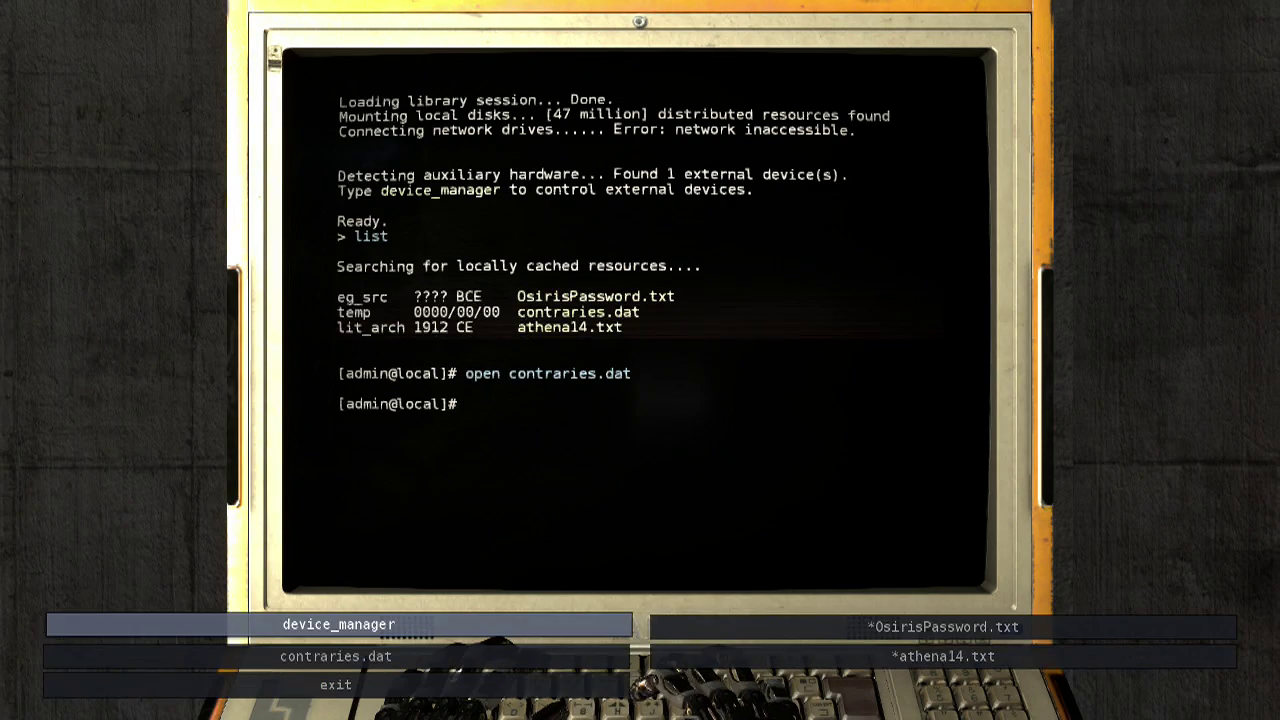
{"action": "key", "text": "Down"}
{"action": "key", "text": "Return"}
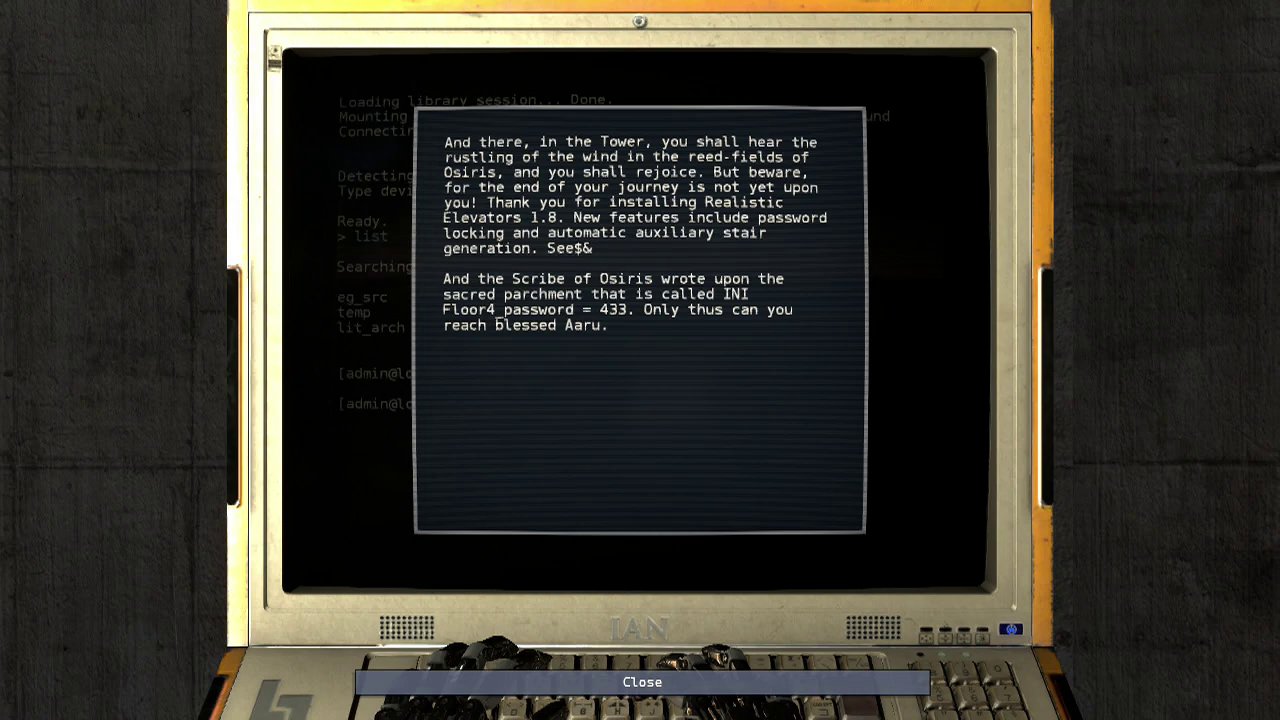
Close the password file and read athena14.txt's Chapter Fourteen
{"action": "key", "text": "Return"}
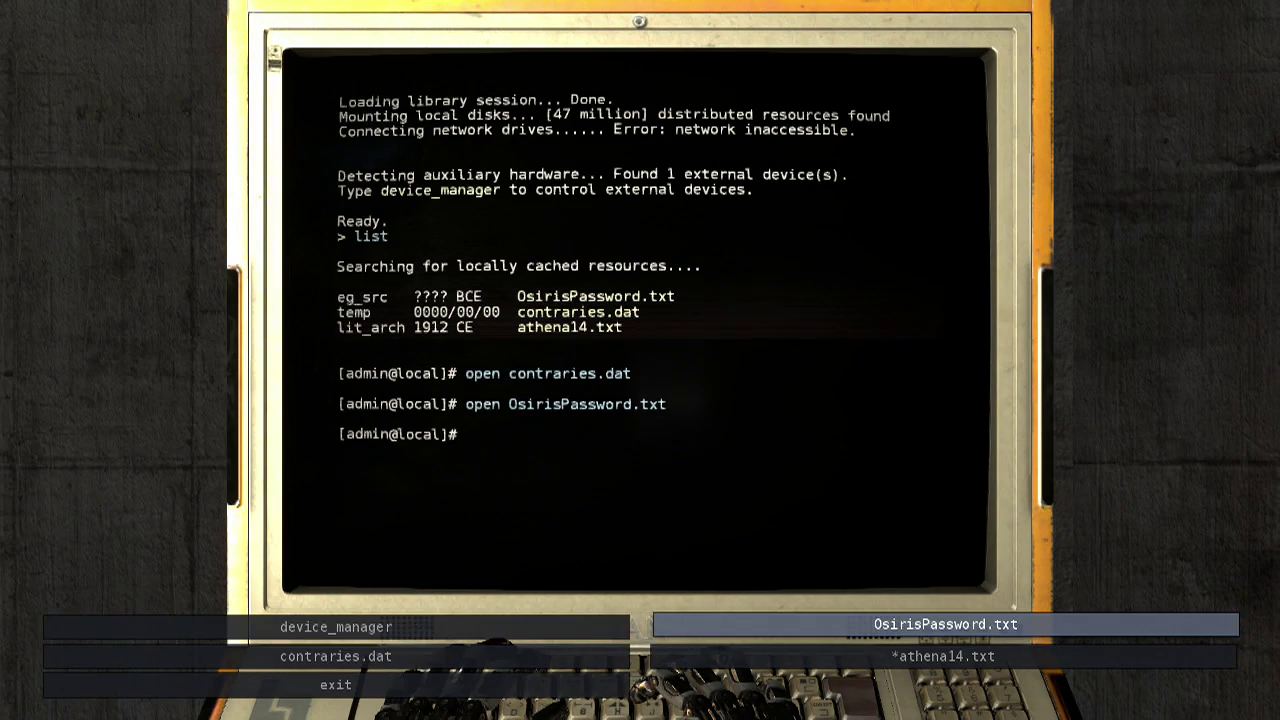
{"action": "type", "text": "open athena14.txt"}
{"action": "key", "text": "Return"}
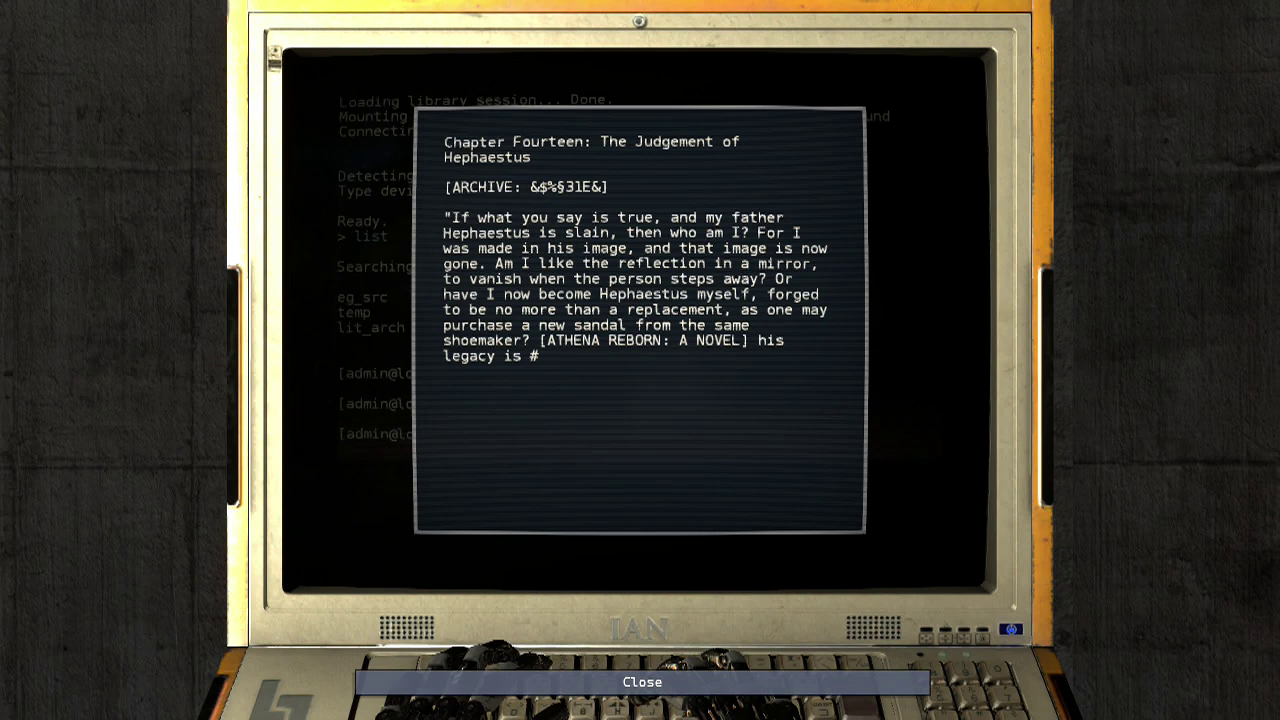
{"action": "key", "text": "Return"}
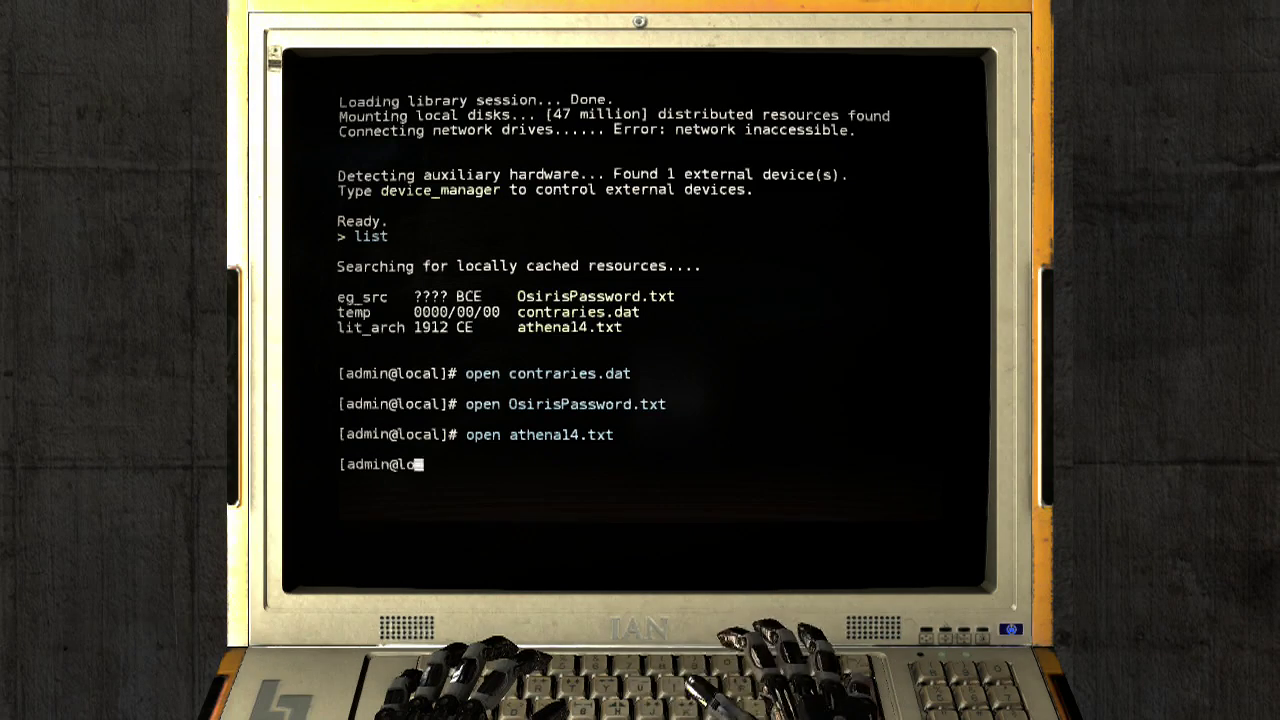
Launch device_manager and select floor 4 under floor access control
{"action": "key", "text": "Up"}
{"action": "key", "text": "Up"}
{"action": "key", "text": "Return"}
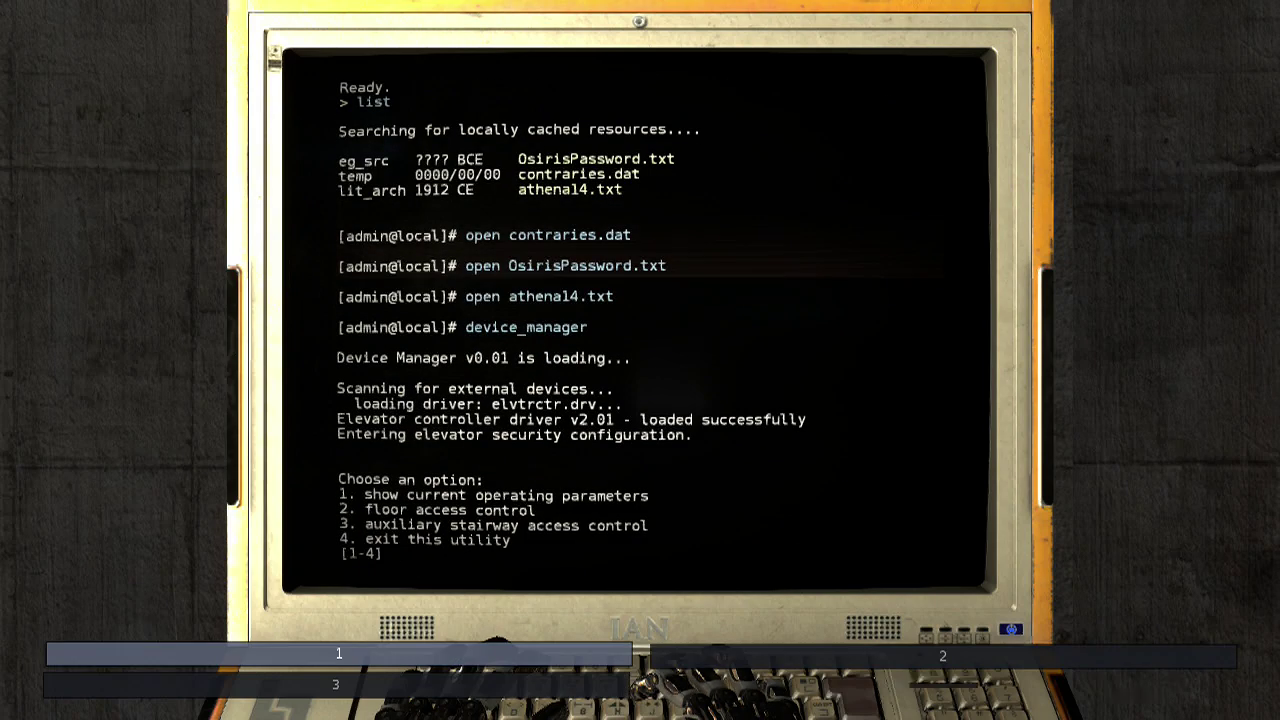
{"action": "key", "text": "Right"}
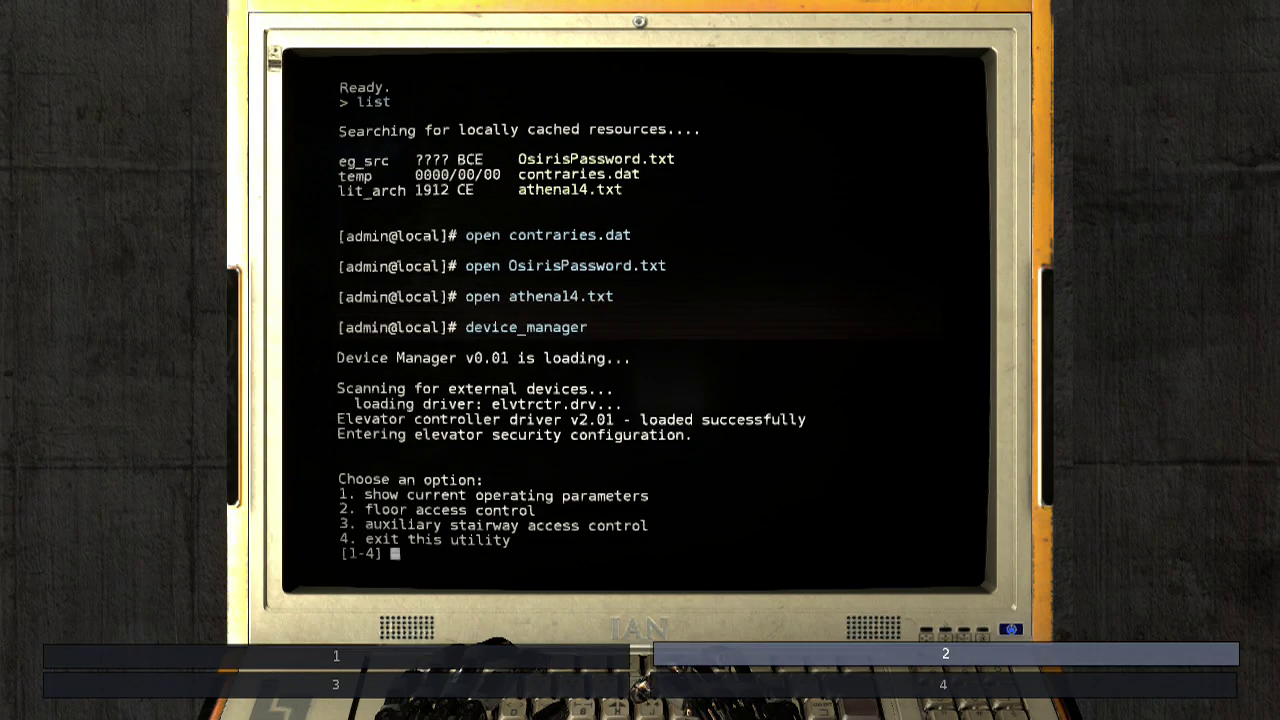
{"action": "key", "text": "Return"}
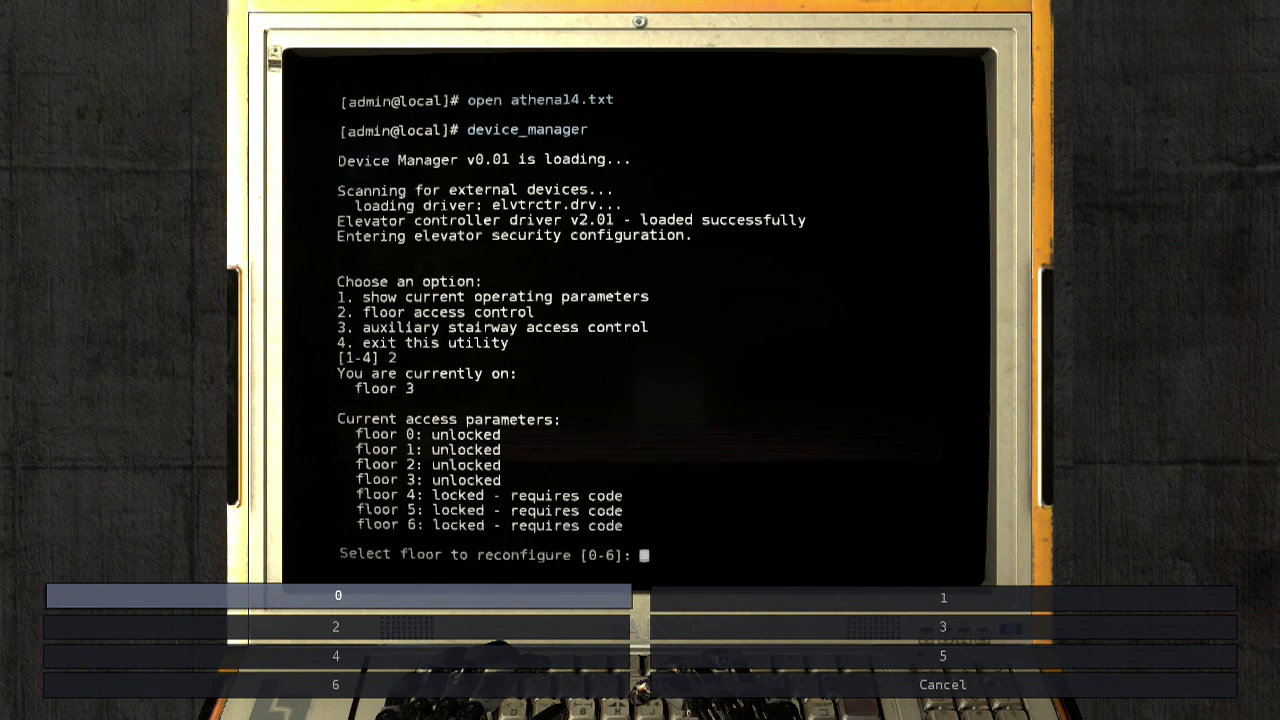
{"action": "key", "text": "Down"}
{"action": "key", "text": "Down"}
{"action": "key", "text": "Right"}
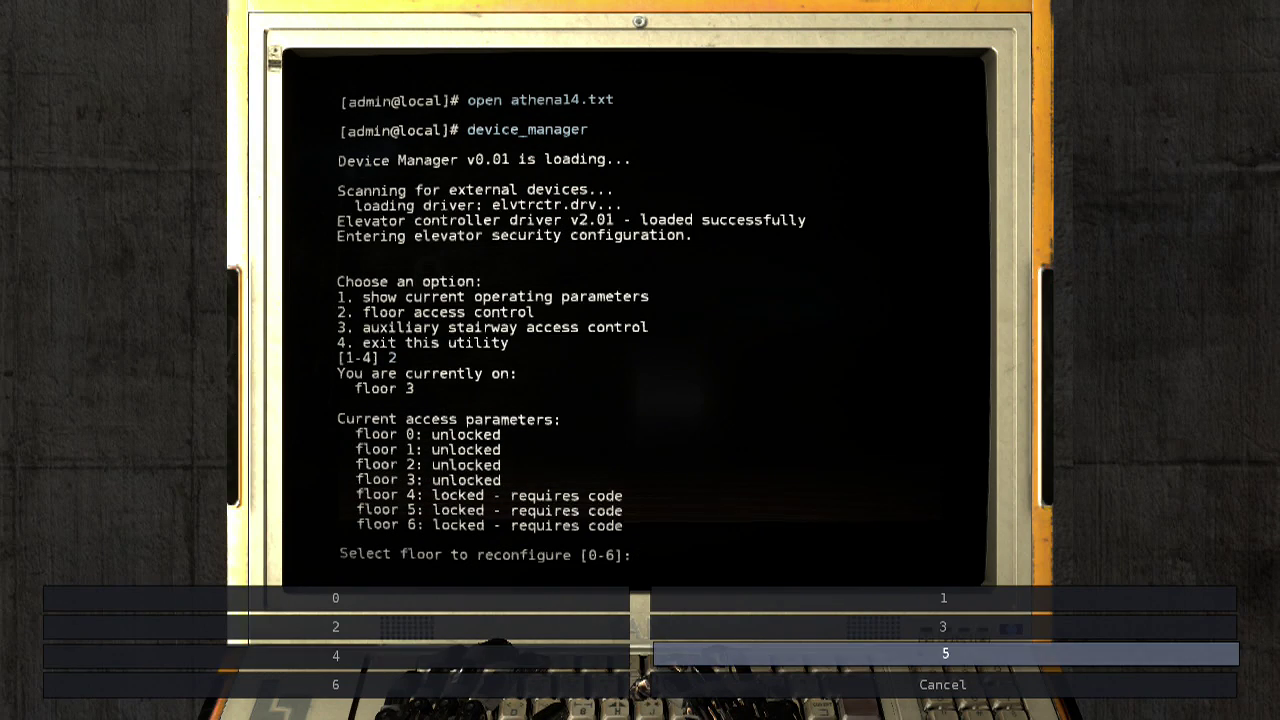
{"action": "key", "text": "Left"}
{"action": "key", "text": "Return"}
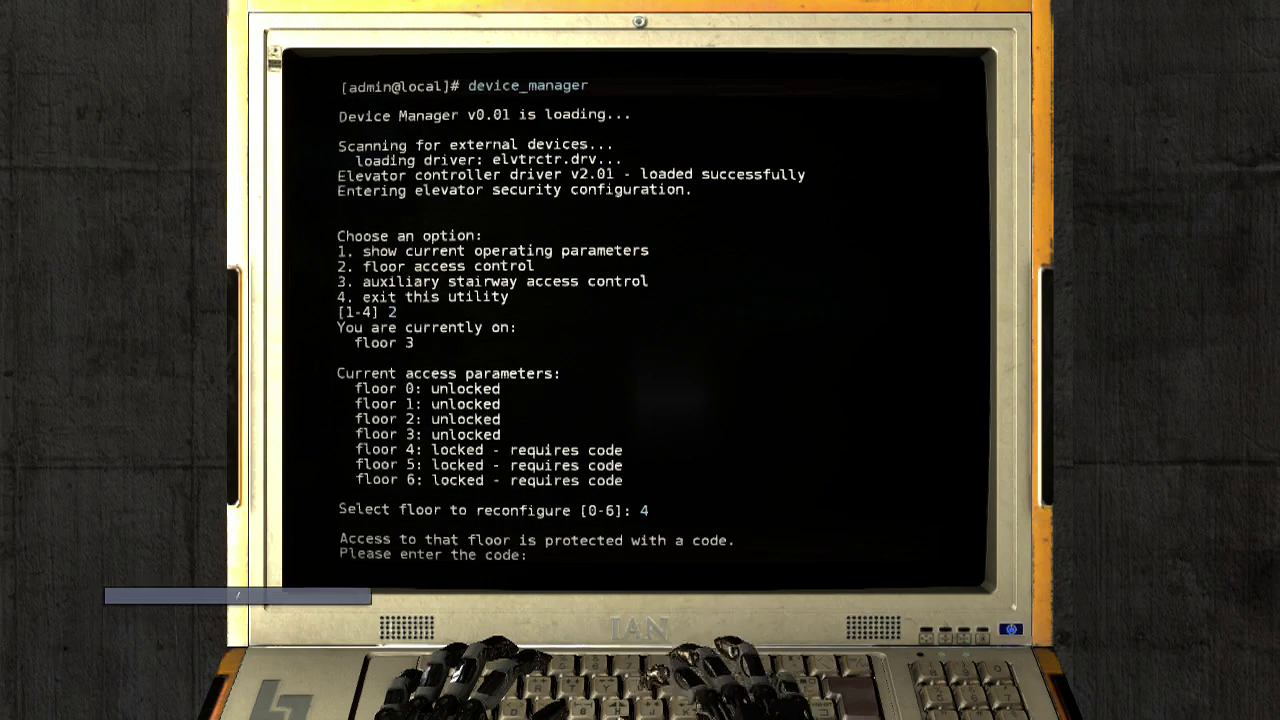
Enter and confirm access code 433 for floor 4
{"action": "key", "text": "Return"}
{"action": "key", "text": "Right"}
{"action": "key", "text": "Right"}
{"action": "key", "text": "Down"}
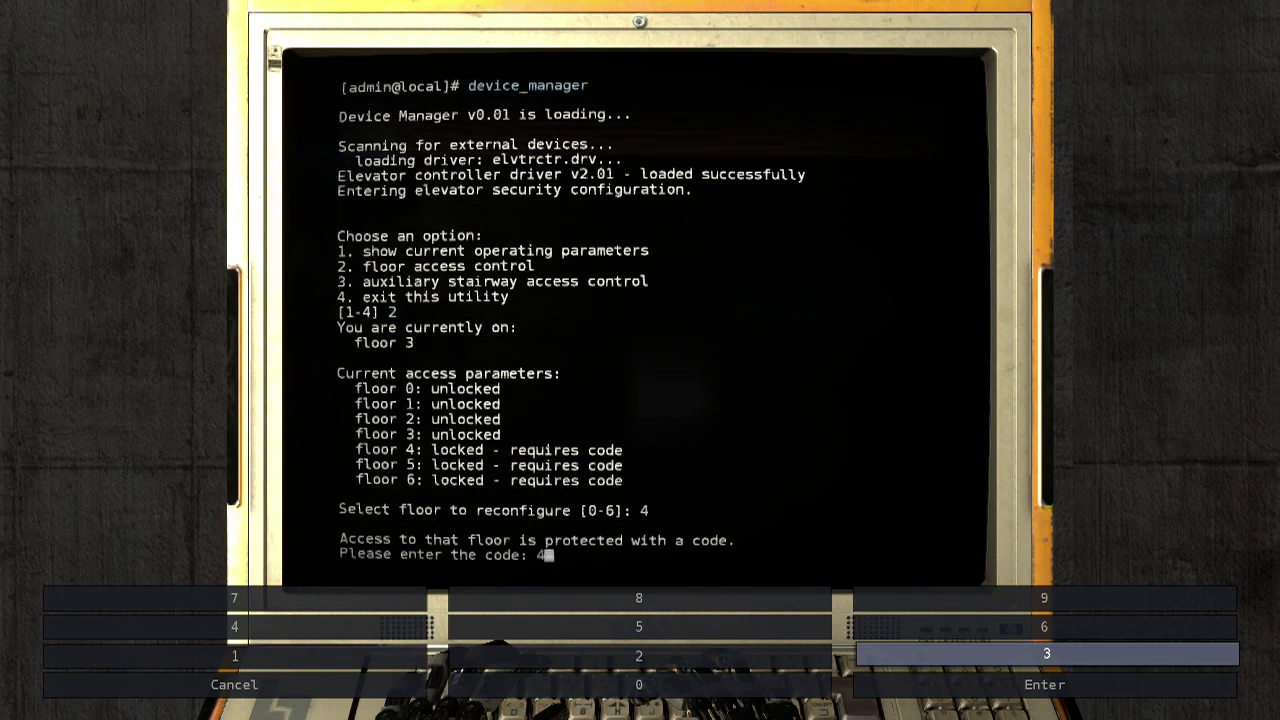
{"action": "key", "text": "Down"}
{"action": "key", "text": "Return"}
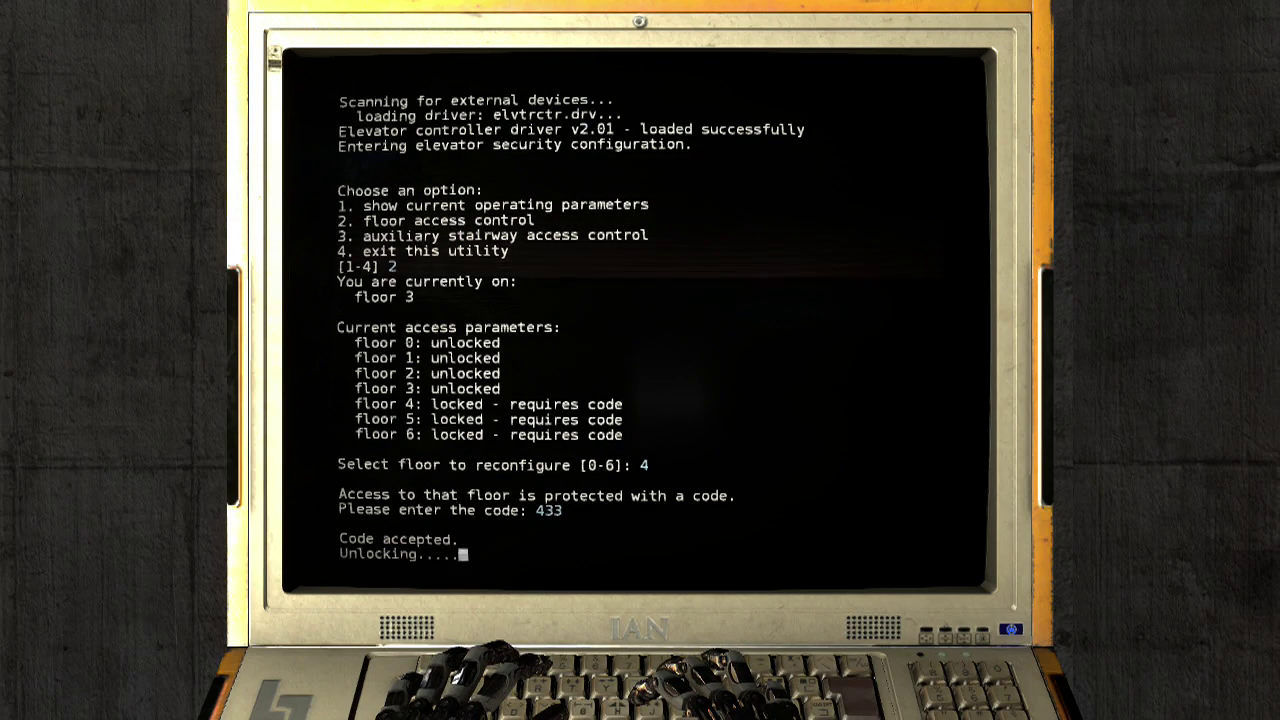
Exit the device manager and the terminal session, returning to the warehouse
{"action": "key", "text": "Right"}
{"action": "key", "text": "Down"}
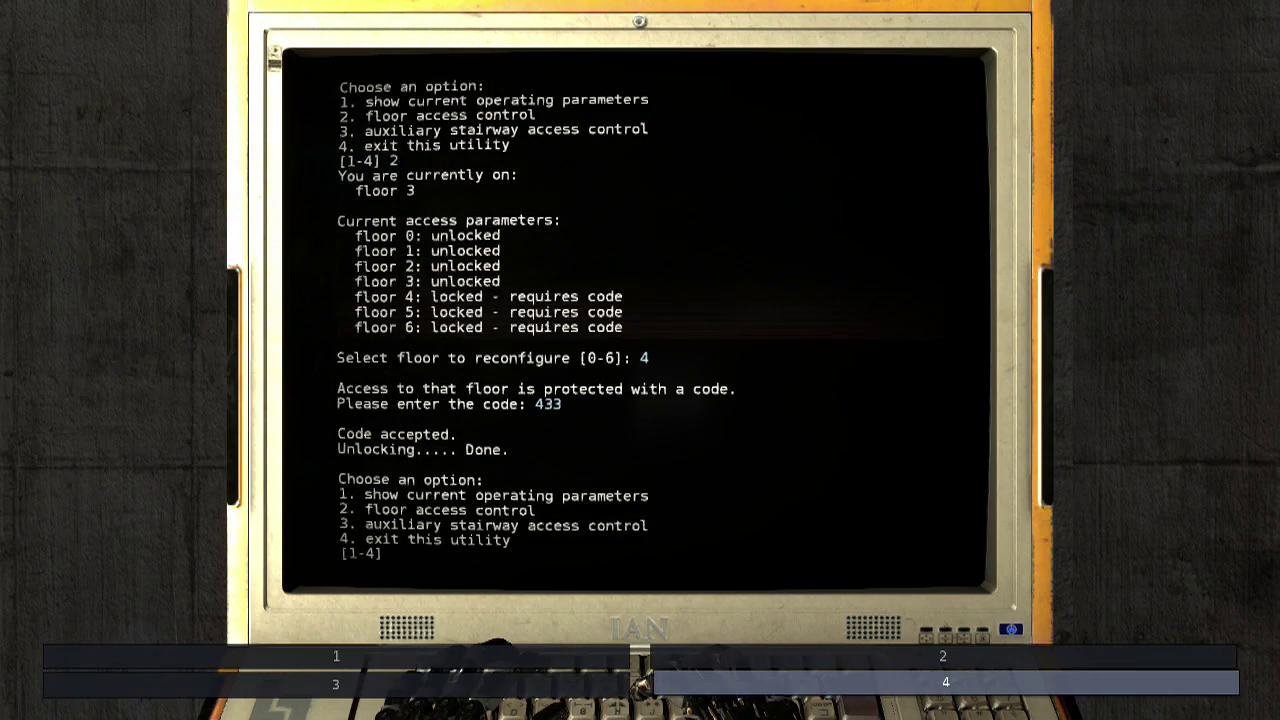
{"action": "key", "text": "Return"}
{"action": "key", "text": "Down"}
{"action": "key", "text": "Return"}
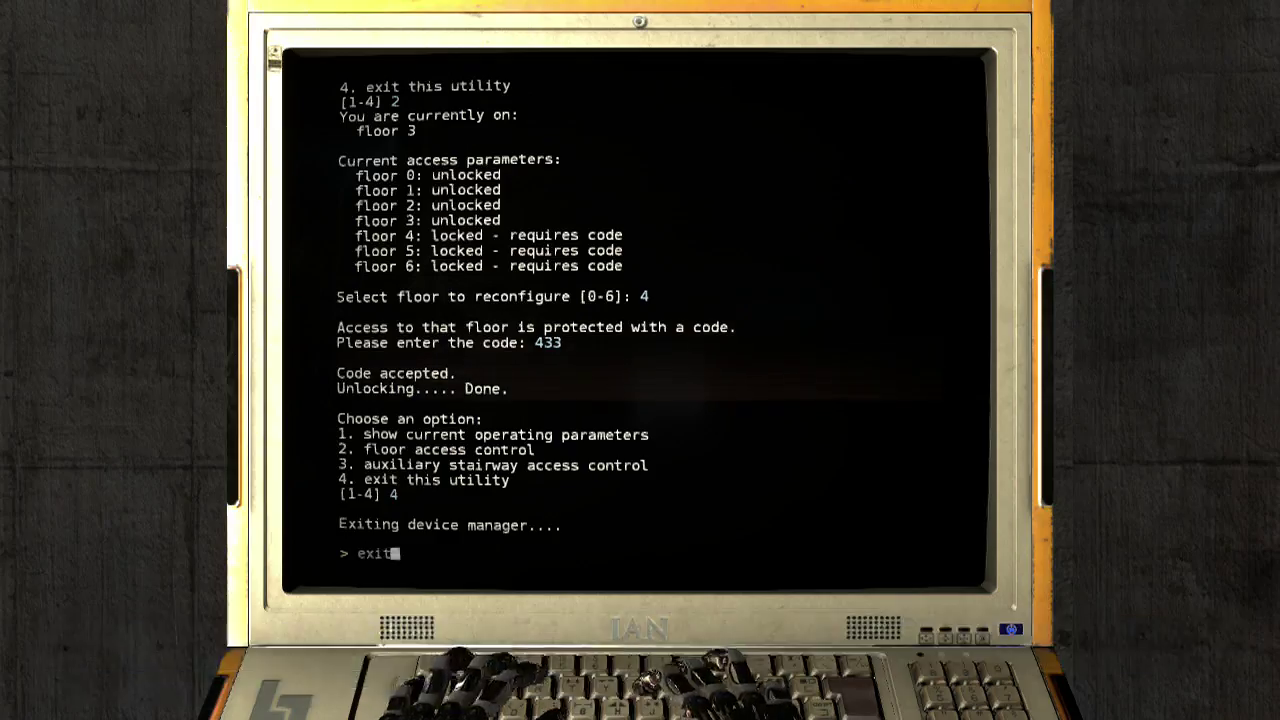
{"action": "key", "text": "Return"}
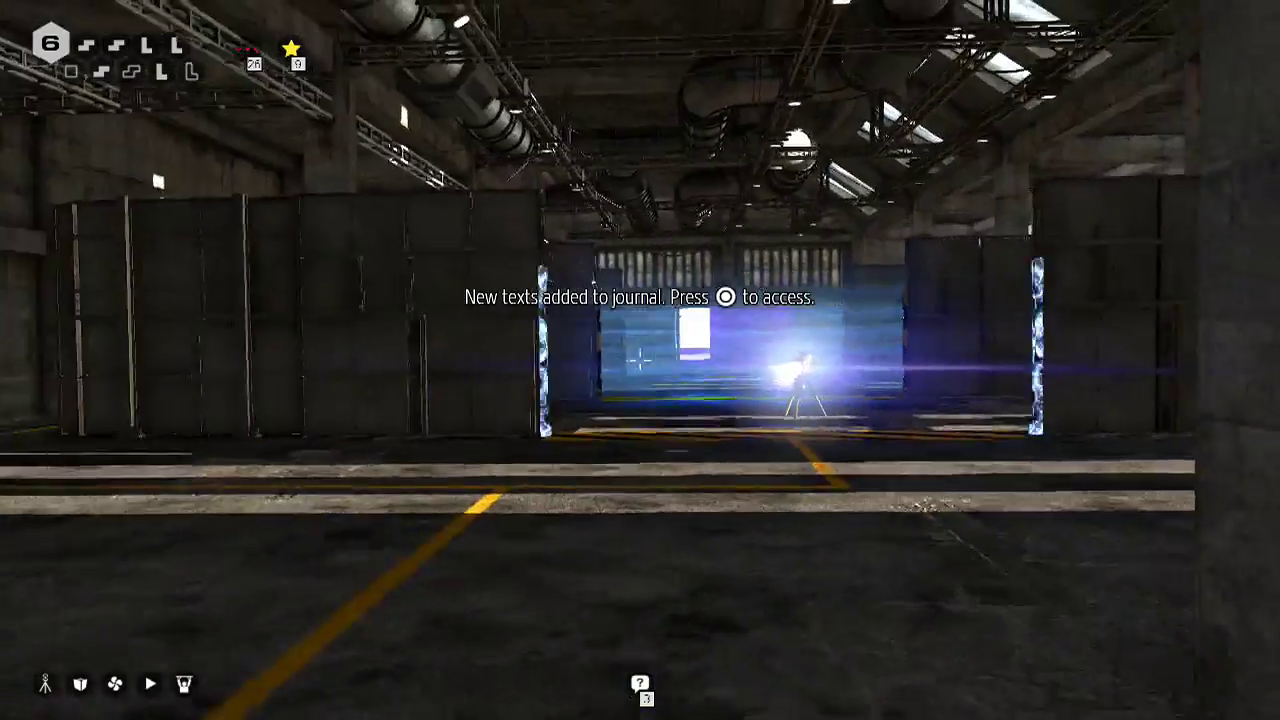
Walk out through the warehouse corridor into bunker 03 and line up facing the caged freight elevator
{"action": "key", "text": "w"}
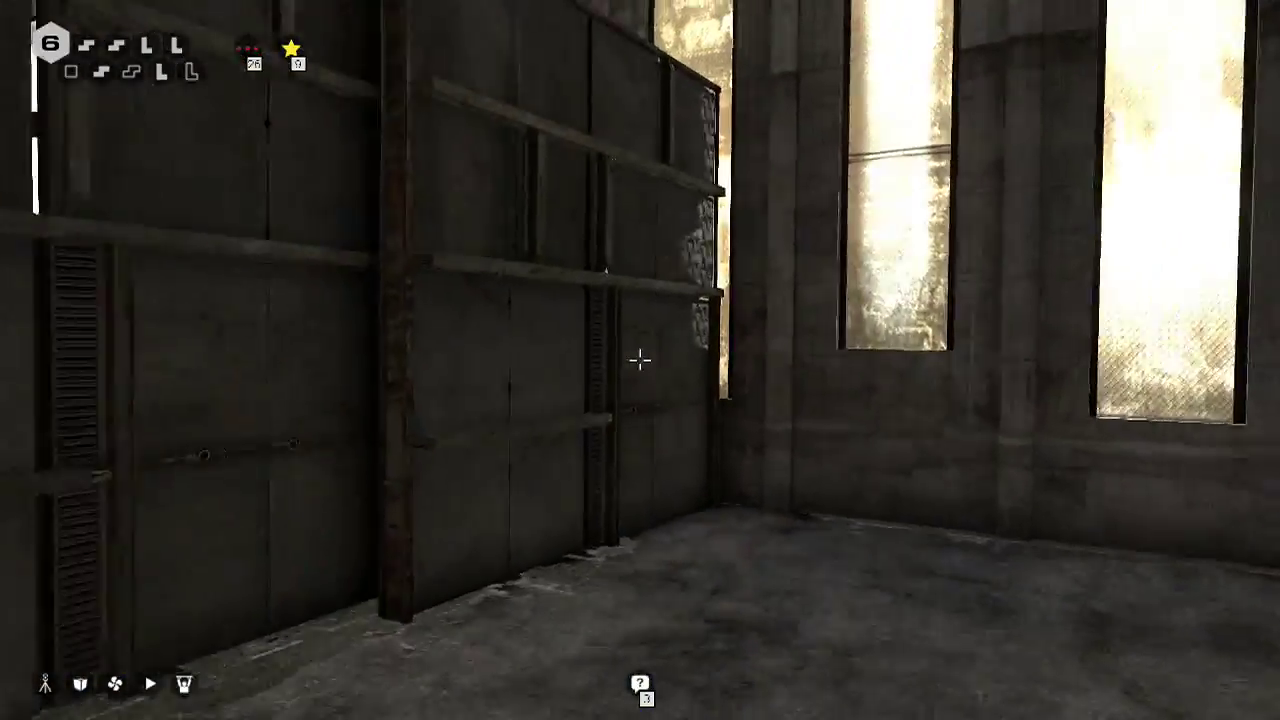
{"action": "key", "text": "w"}
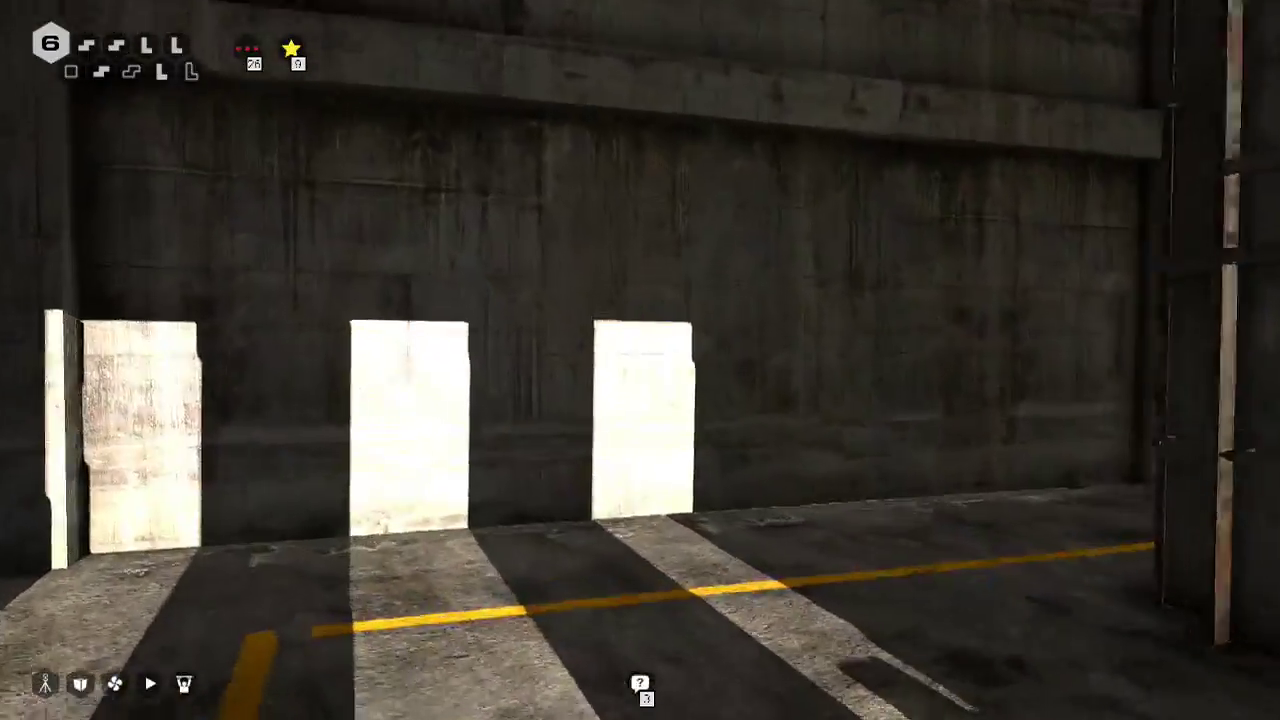
{"action": "key", "text": "w"}
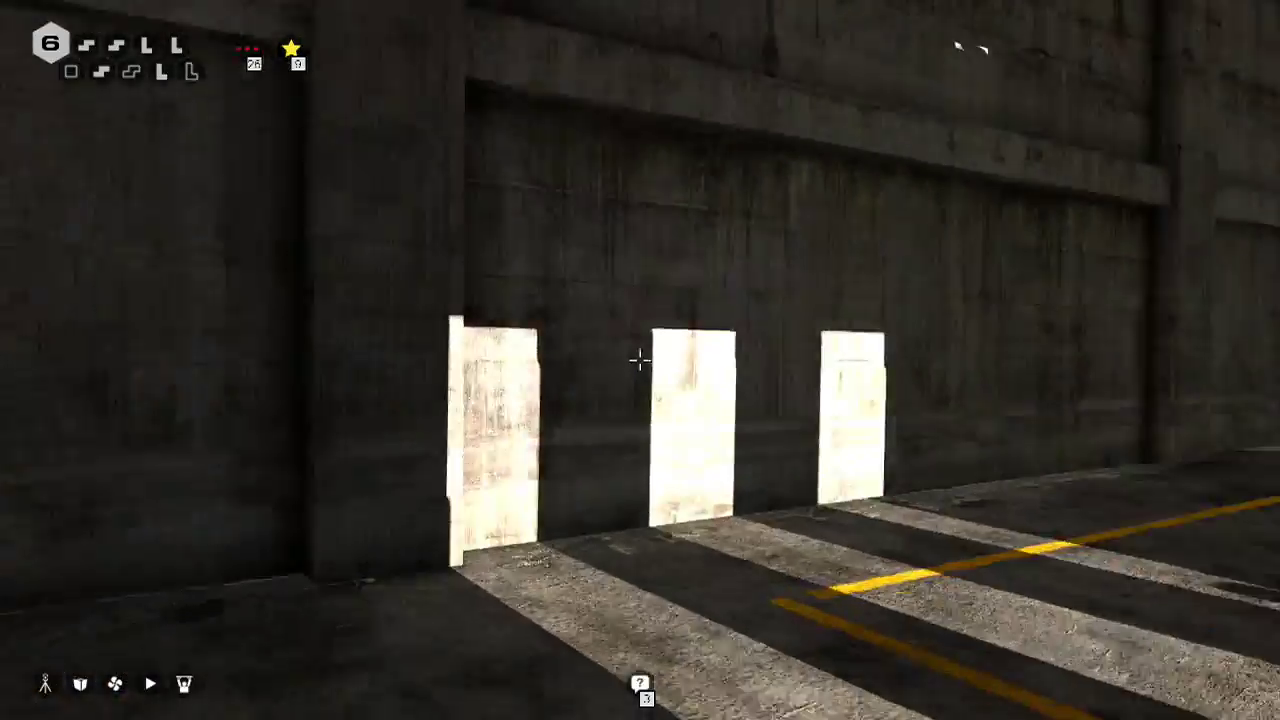
{"action": "key", "text": "w"}
{"action": "key", "text": "w"}
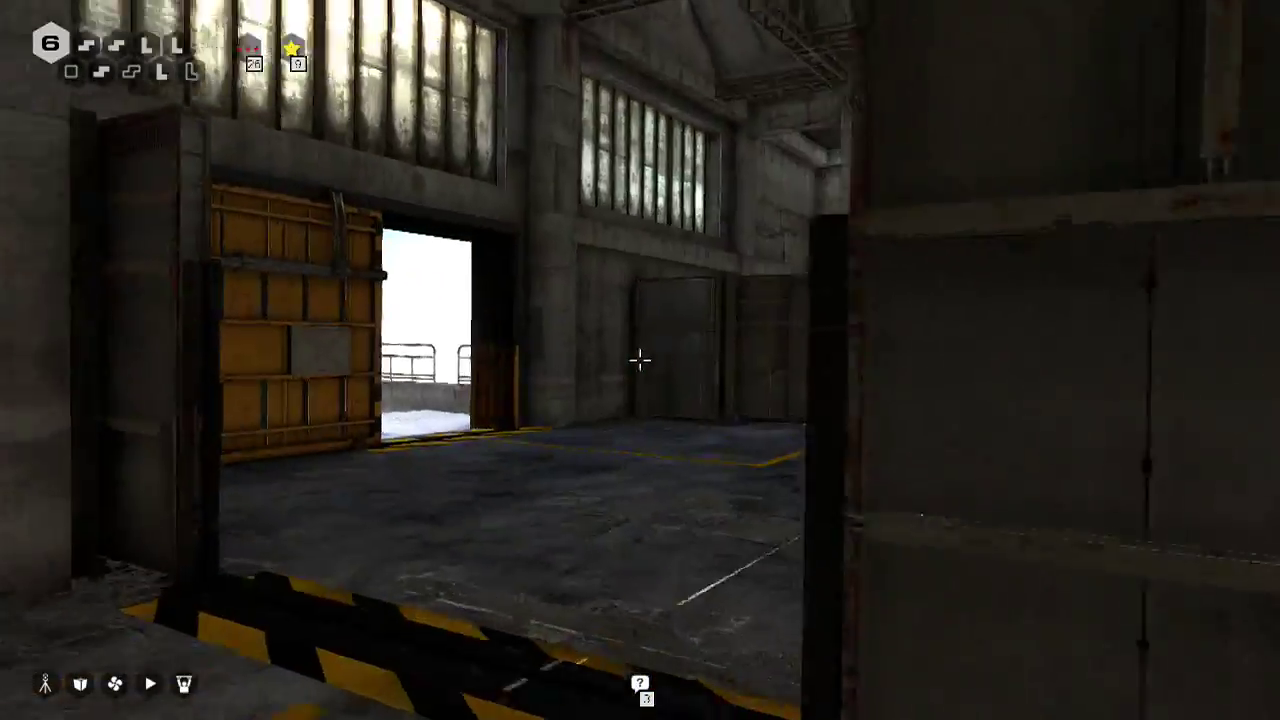
{"action": "key", "text": "w"}
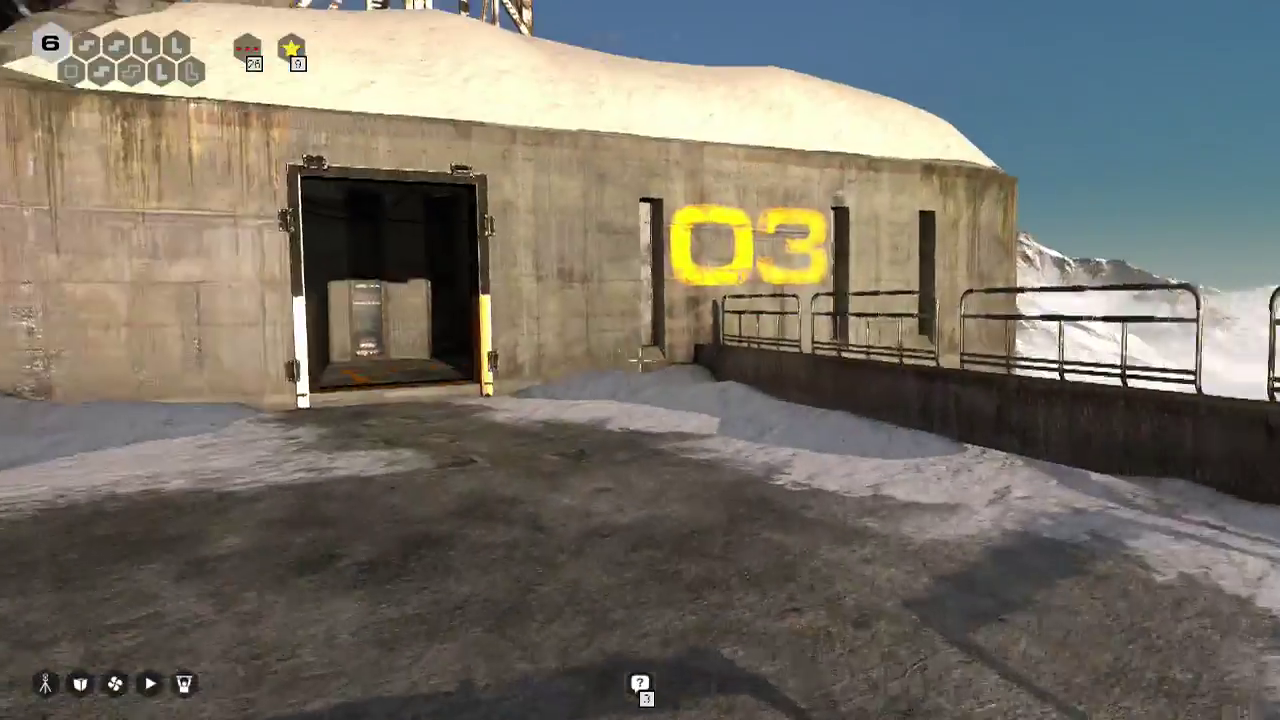
{"action": "key", "text": "w"}
{"action": "key", "text": "w"}
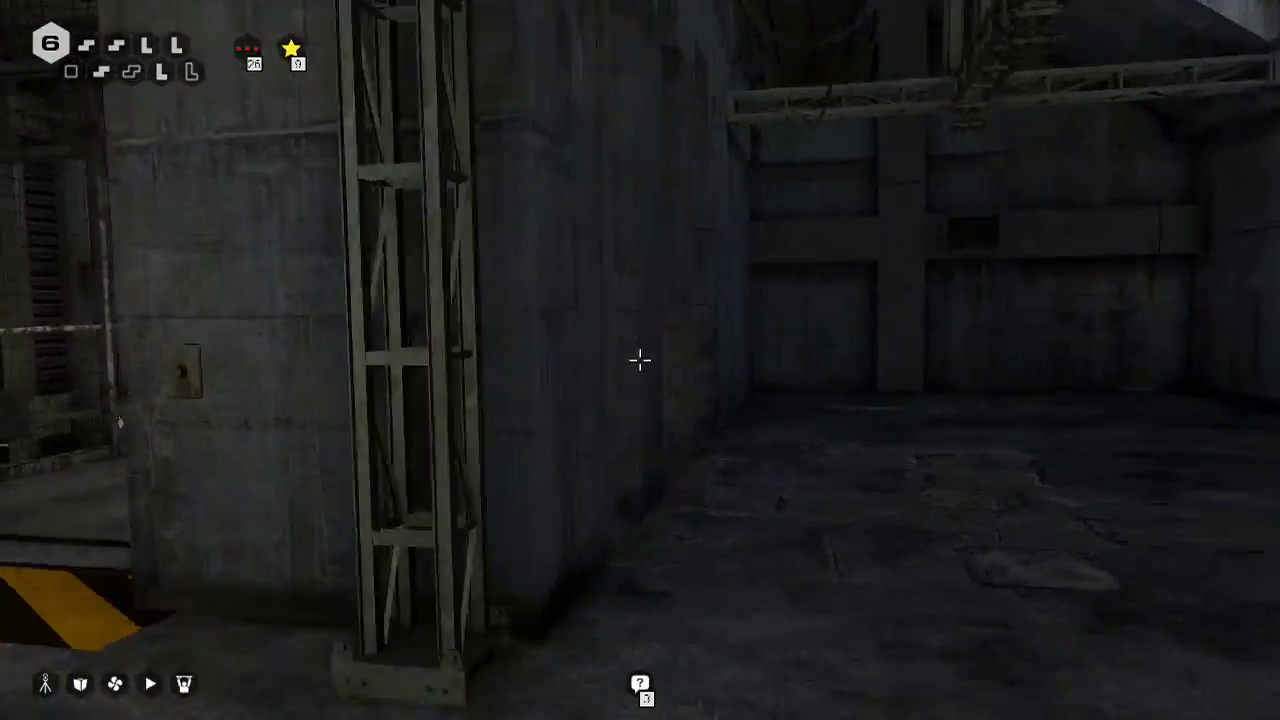
{"action": "key", "text": "w"}
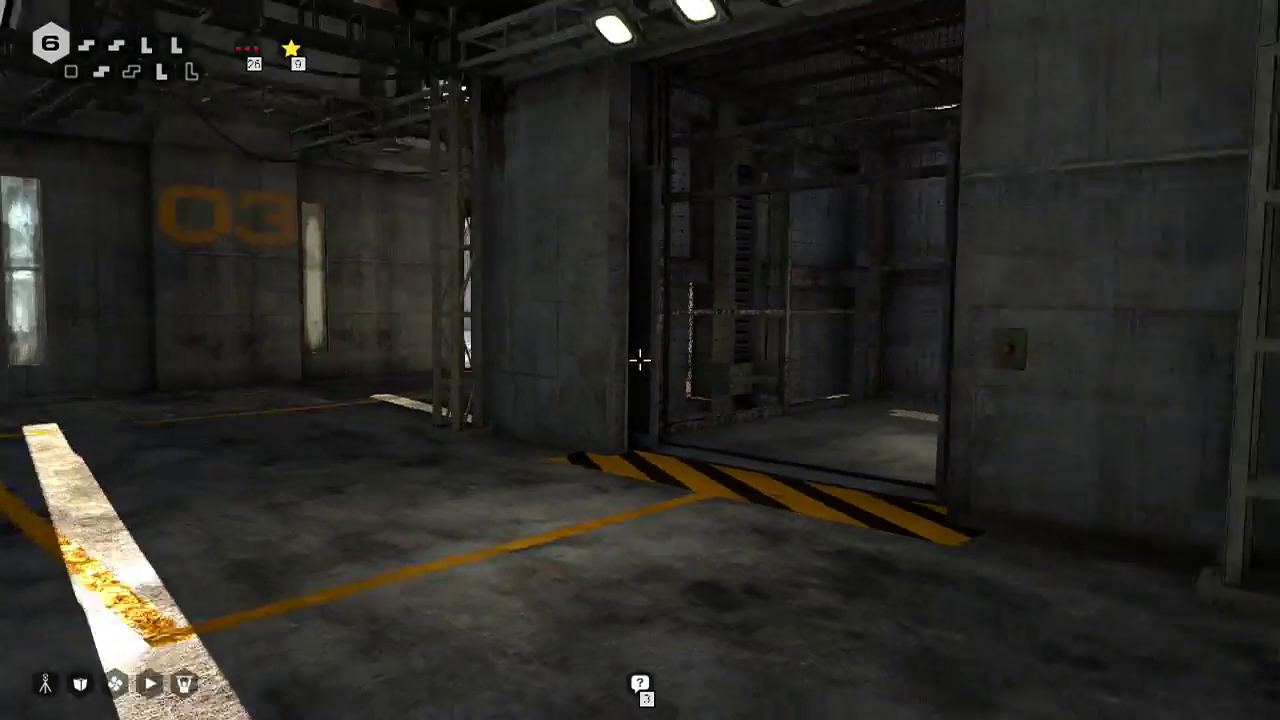
{"action": "key", "text": "w"}
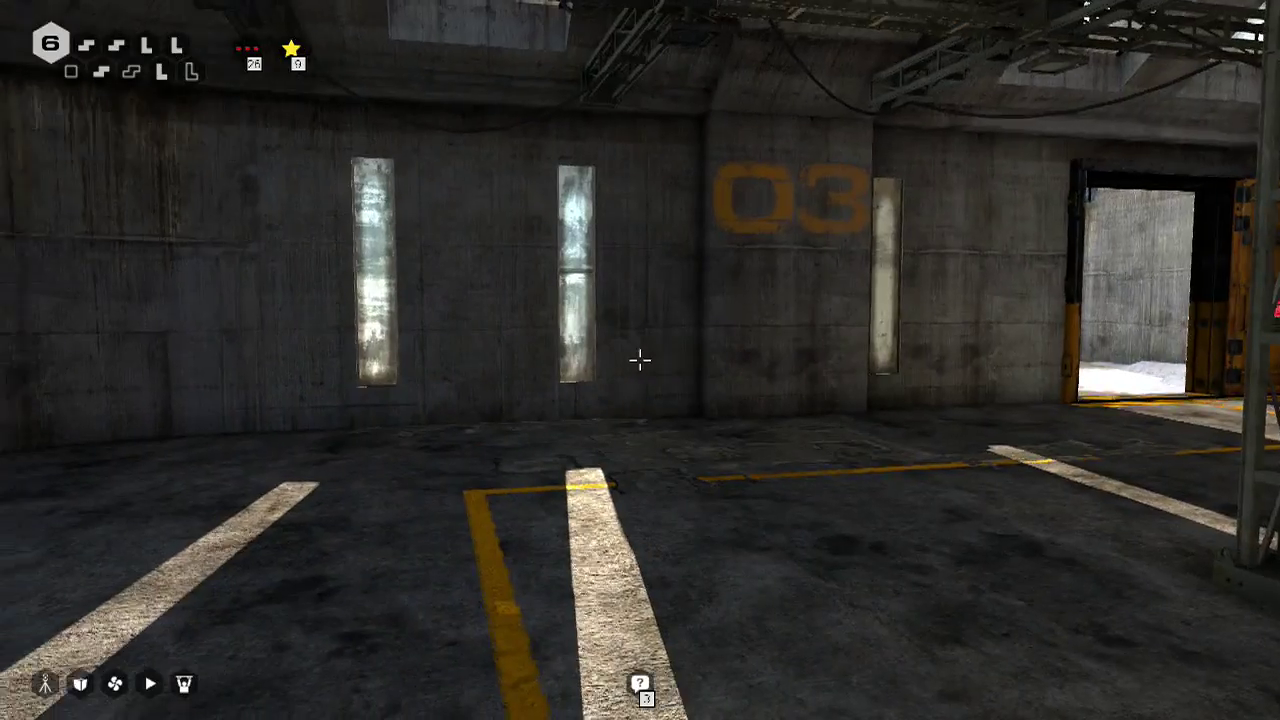
{"action": "key", "text": "w"}
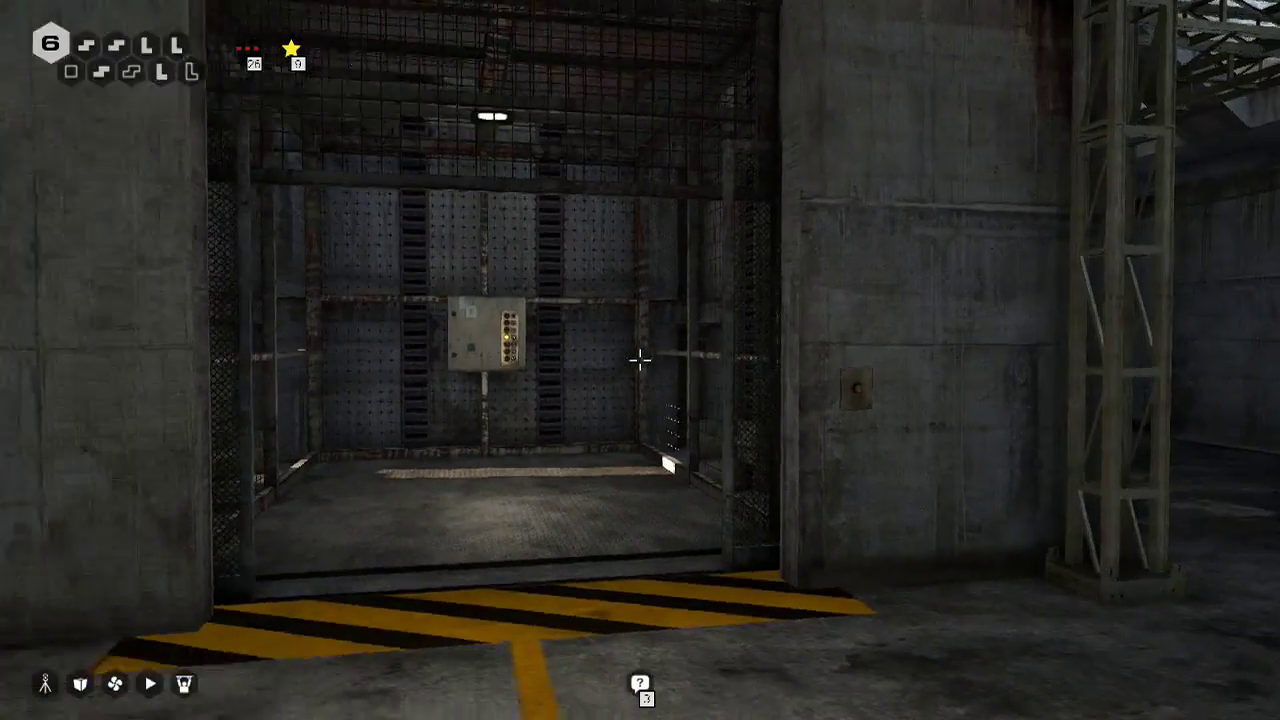
{"action": "key", "text": "a"}
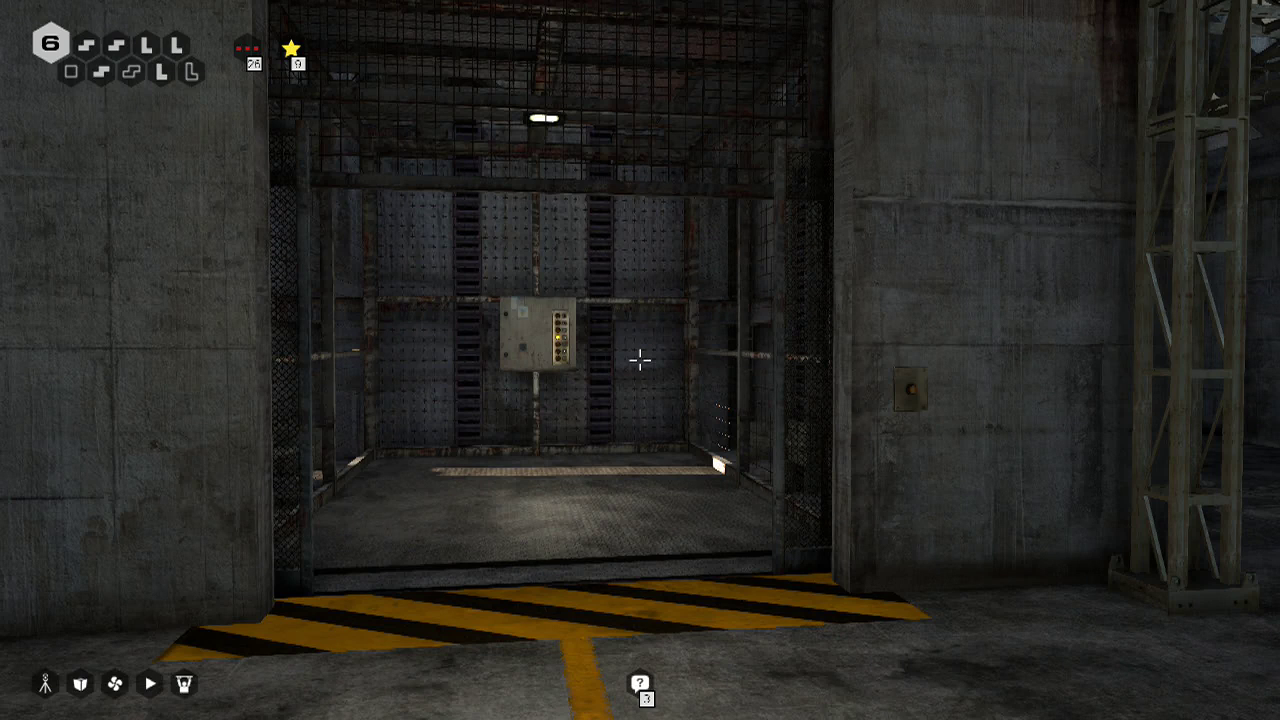